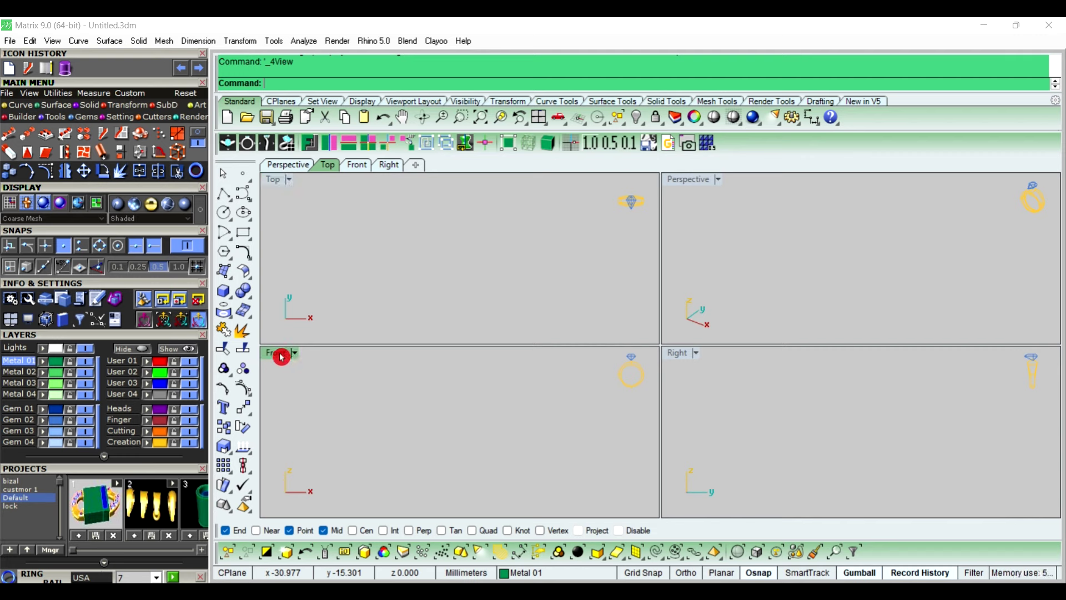
Maximize the Front view and create the finger-size circle with Ring Rail.
{"action": "double_click", "coordinate": [284, 353]}
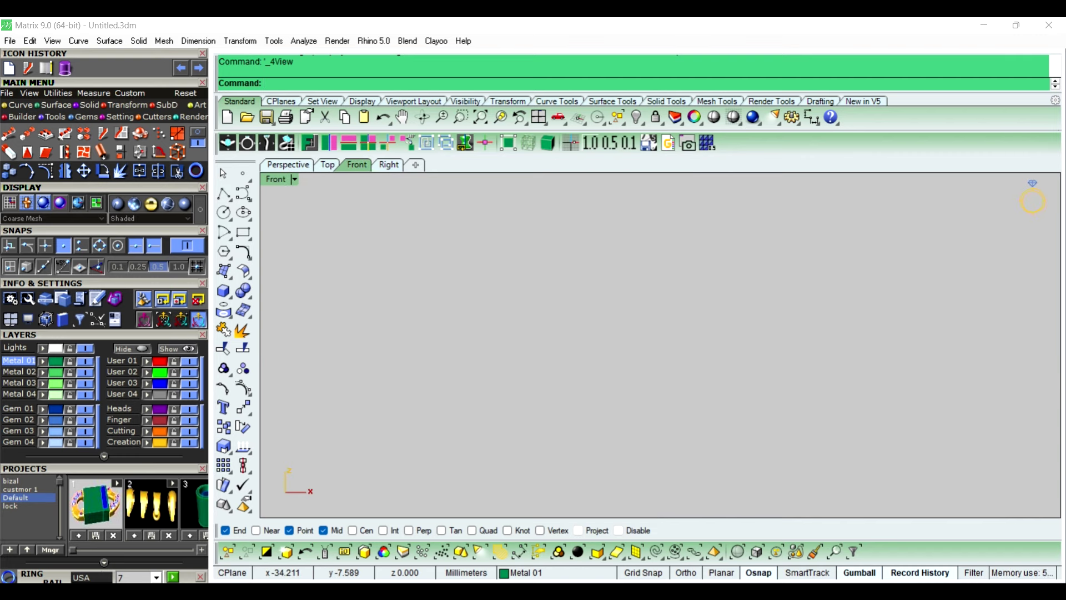
{"action": "left_click", "coordinate": [171, 579]}
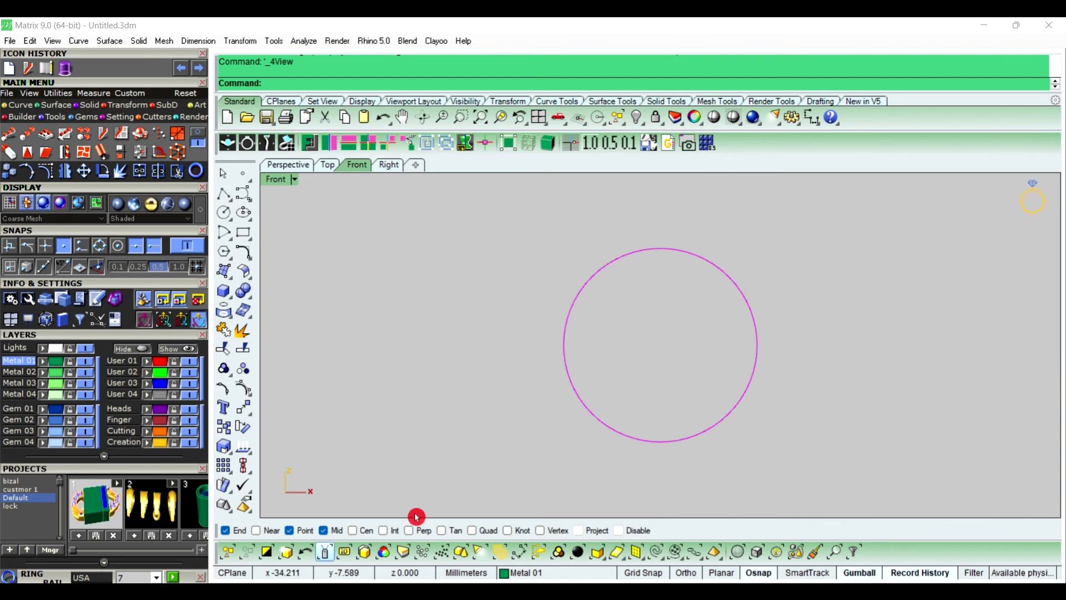
{"action": "left_click", "coordinate": [613, 432]}
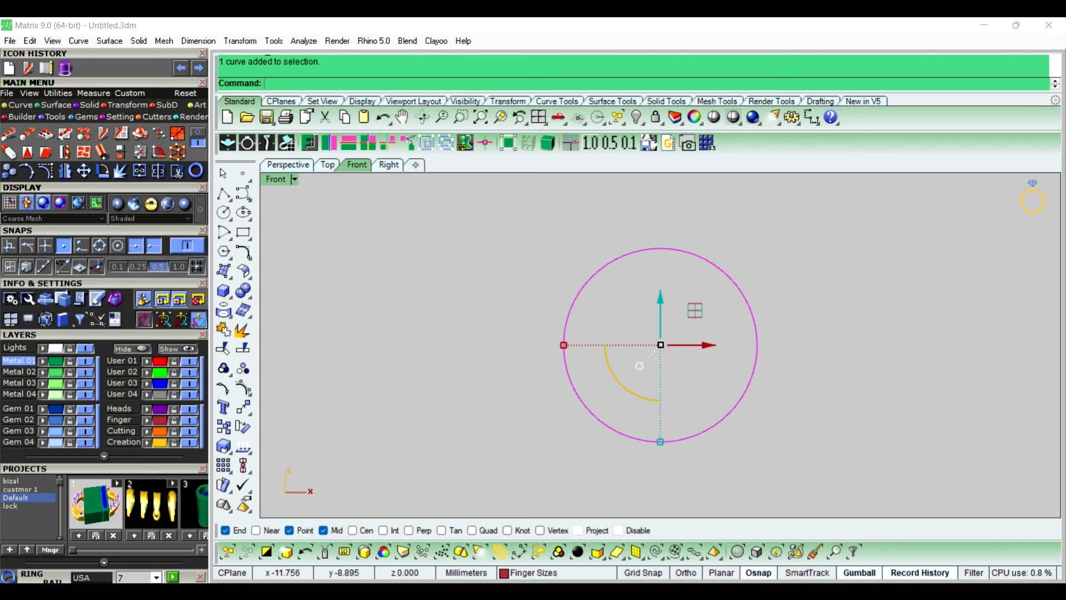
Measure the circle's length and highlight the 54.458 value in the history.
{"action": "key", "text": "Return"}
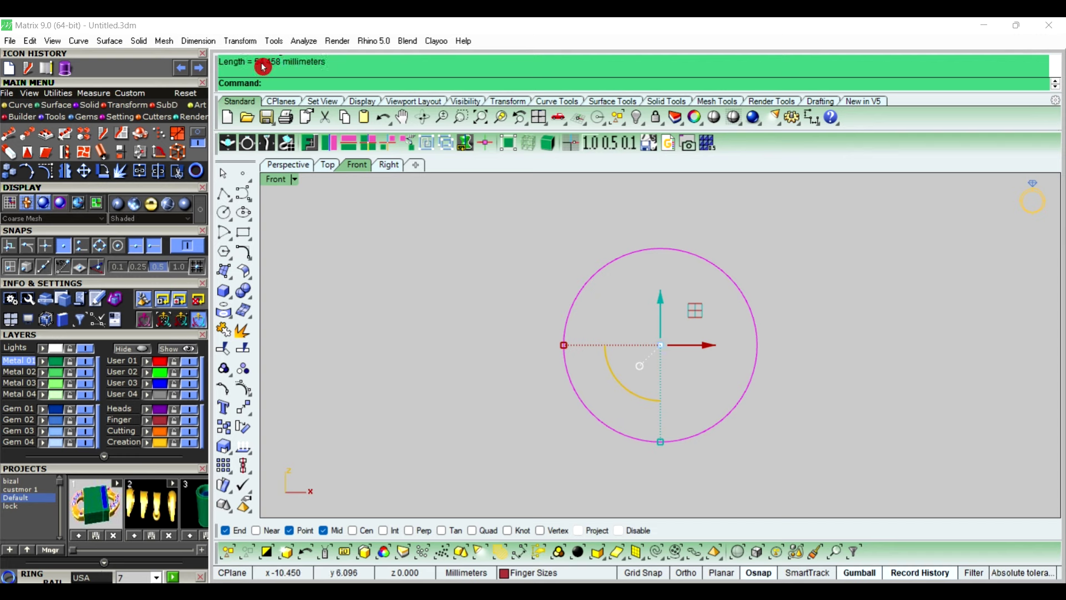
{"action": "mouse_move", "coordinate": [282, 71]}
{"action": "left_mouse_down"}
{"action": "mouse_move", "coordinate": [265, 66]}
{"action": "mouse_move", "coordinate": [277, 67]}
{"action": "left_mouse_up"}
{"action": "left_click", "coordinate": [321, 207]}
{"action": "left_click", "coordinate": [312, 216]}
{"action": "left_click", "coordinate": [341, 248]}
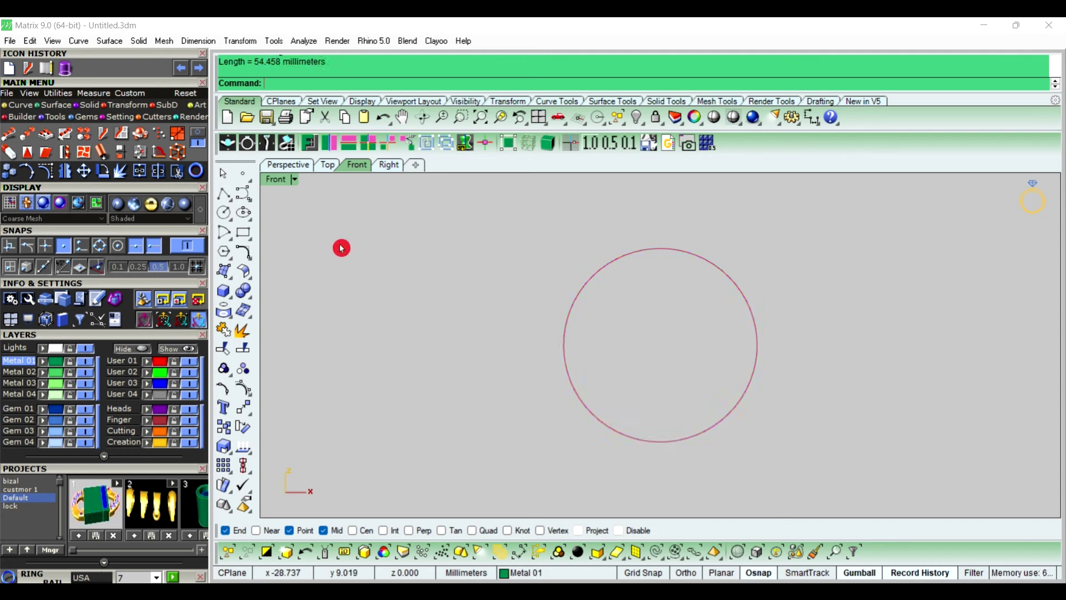
{"action": "left_click_drag", "start_coordinate": [262, 65], "coordinate": [282, 65]}
{"action": "right_click", "coordinate": [282, 66]}
Copy 54.458 and draw a horizontal polyline of that length.
{"action": "left_click", "coordinate": [302, 95]}
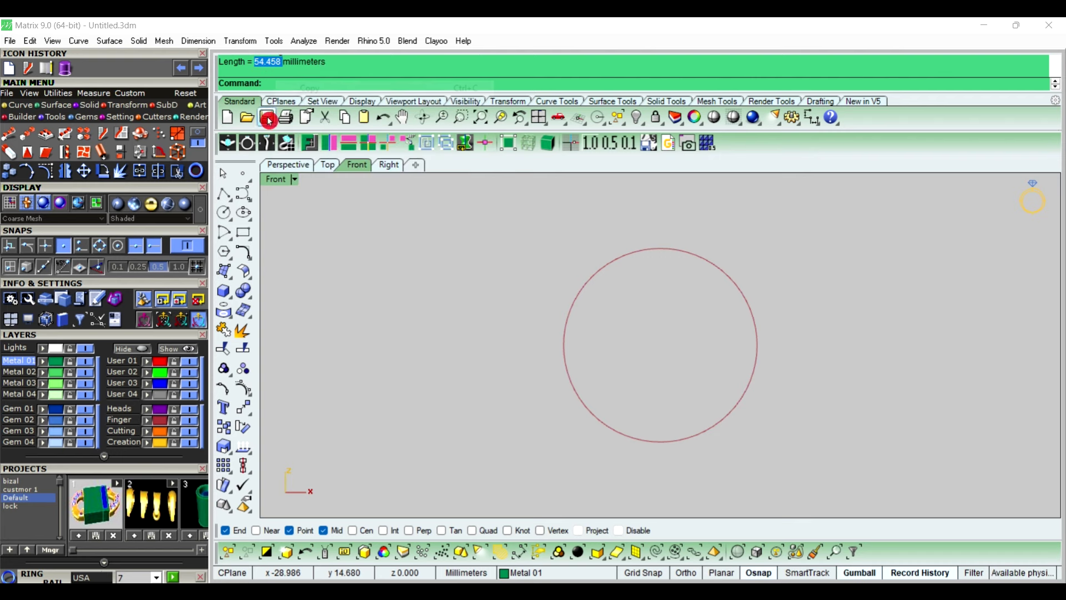
{"action": "left_click", "coordinate": [224, 194]}
{"action": "left_click", "coordinate": [355, 280]}
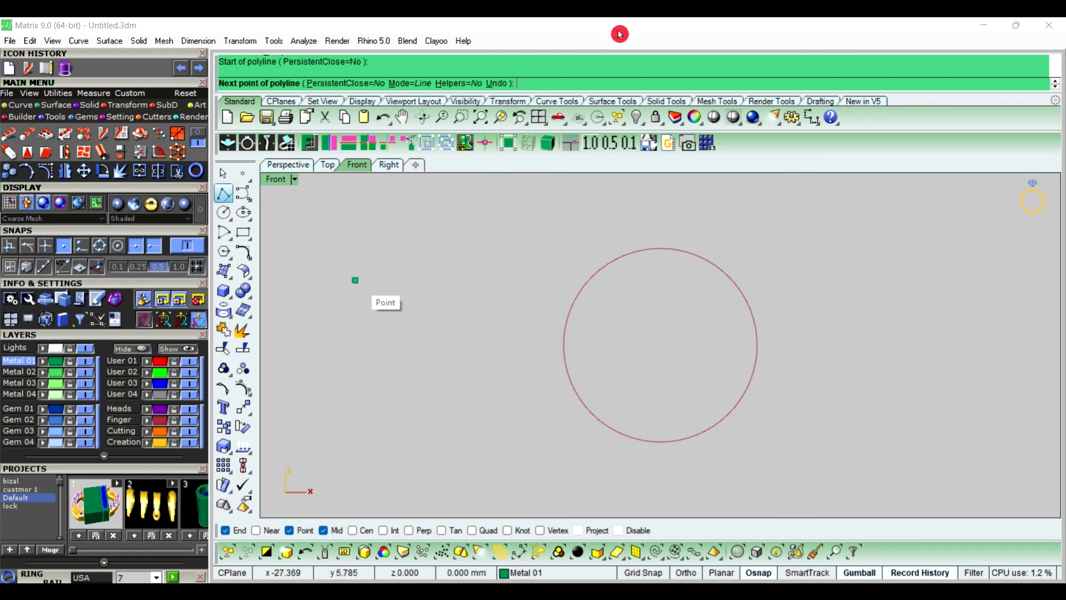
{"action": "right_click", "coordinate": [559, 86]}
{"action": "left_click", "coordinate": [624, 160]}
{"action": "key", "text": "Return"}
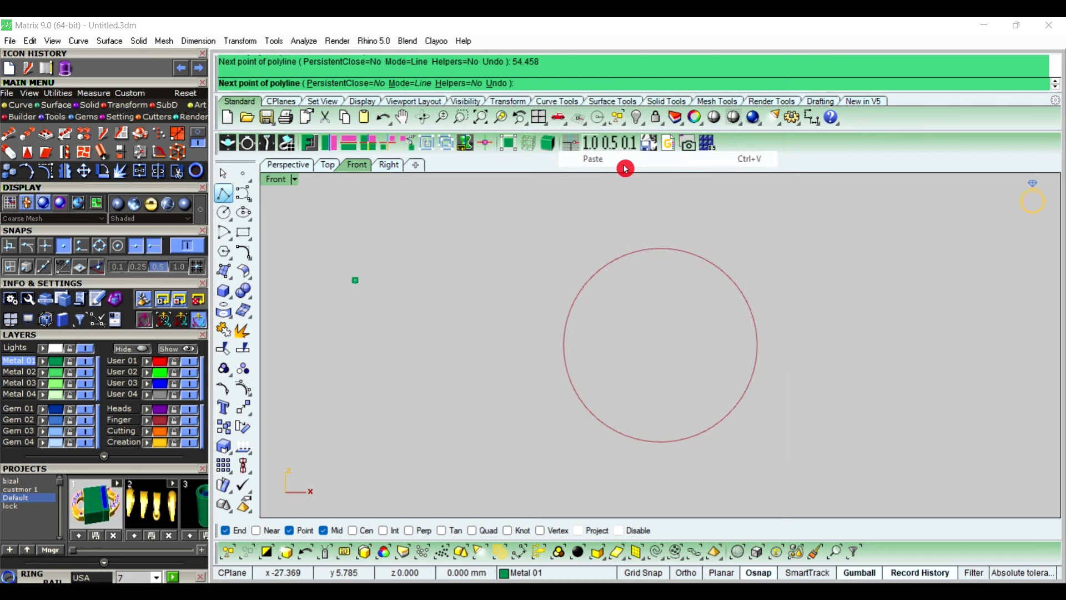
{"action": "left_click", "coordinate": [807, 225], "text": "shift"}
{"action": "right_click", "coordinate": [788, 281]}
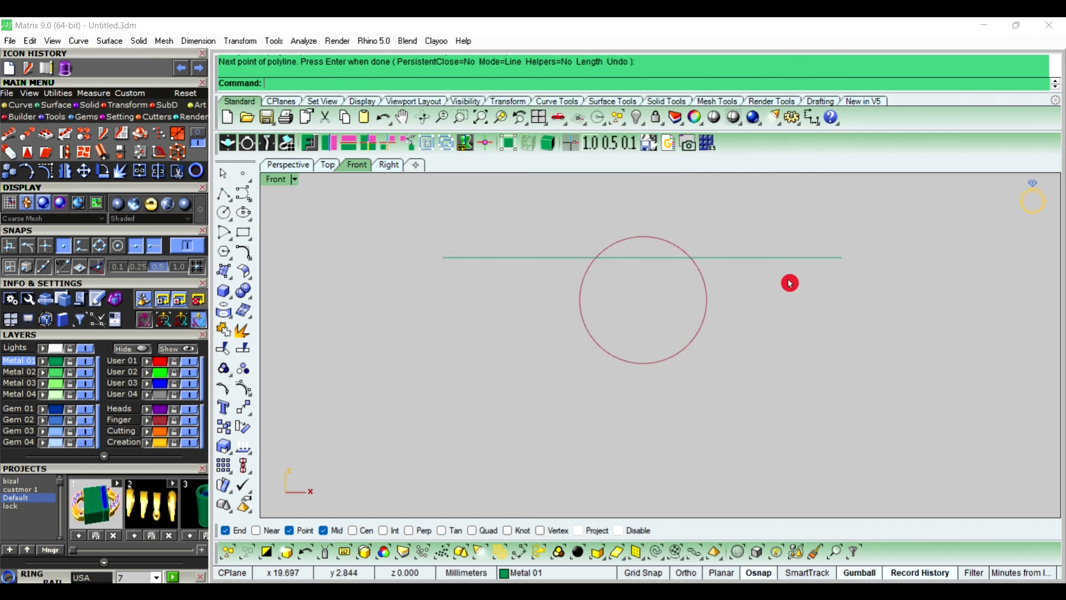
Move the line to User Layer 03 and align it to the circle's centre.
{"action": "right_click_drag", "start_coordinate": [799, 288], "coordinate": [797, 303]}
{"action": "left_click", "coordinate": [787, 273]}
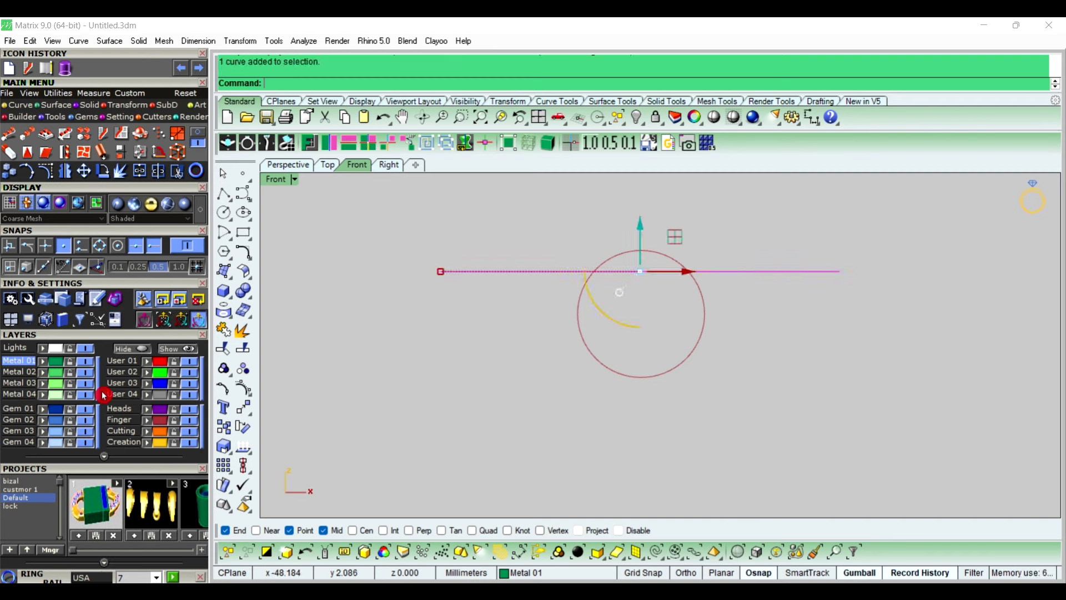
{"action": "left_click", "coordinate": [150, 389]}
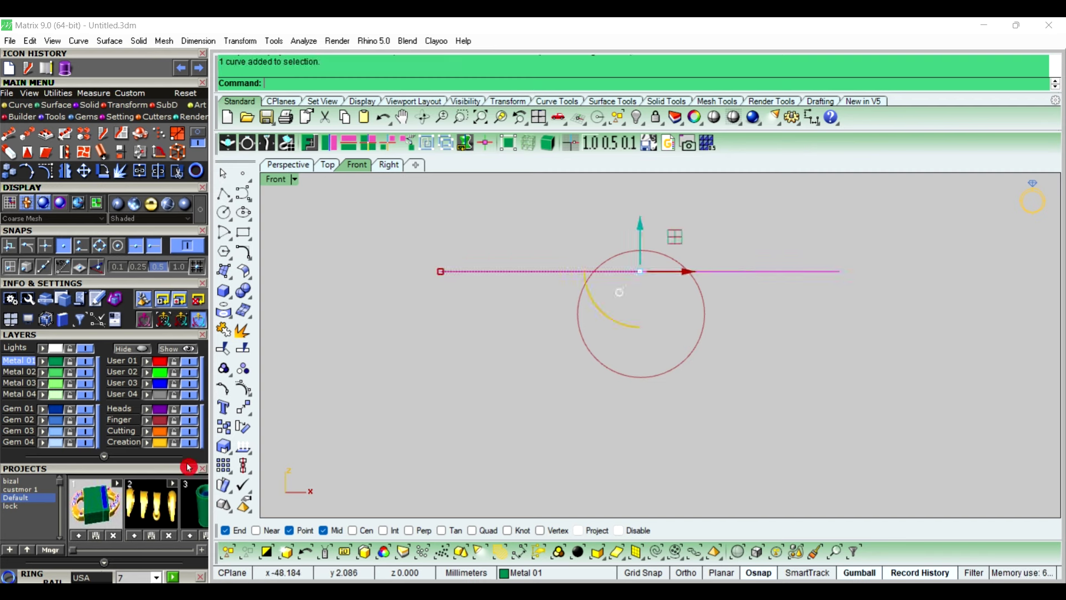
{"action": "left_click", "coordinate": [258, 479]}
{"action": "left_click", "coordinate": [305, 492]}
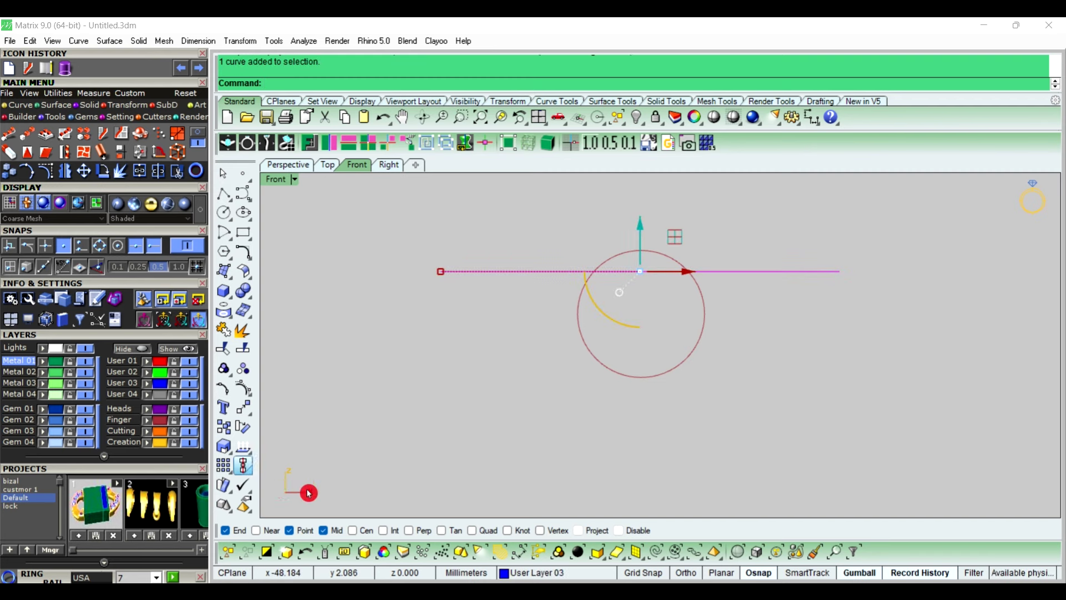
{"action": "type", "text": "0"}
{"action": "key", "text": "Return"}
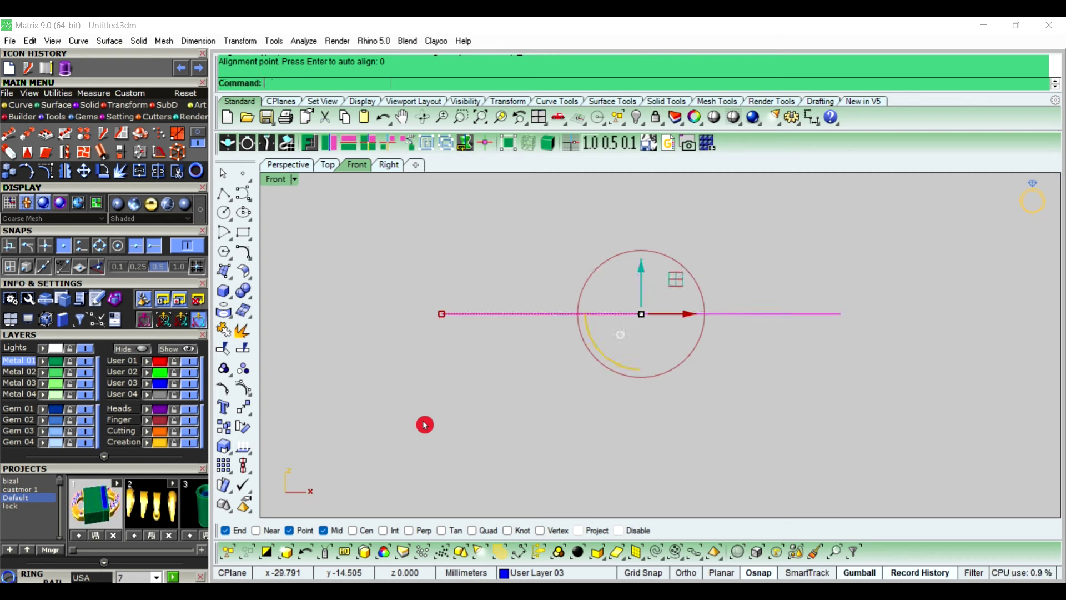
{"action": "key", "text": "Escape"}
Hide the Finger layer's circle and switch to the Top view.
{"action": "right_click_drag", "start_coordinate": [621, 414], "coordinate": [584, 403]}
{"action": "right_click_drag", "start_coordinate": [567, 289], "coordinate": [551, 290]}
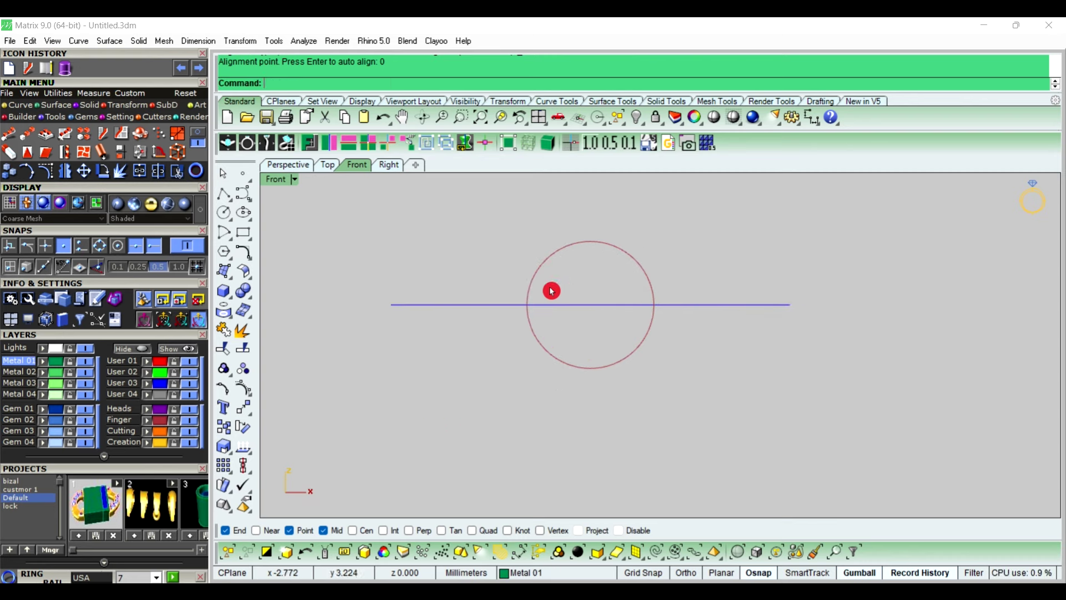
{"action": "left_click", "coordinate": [190, 421]}
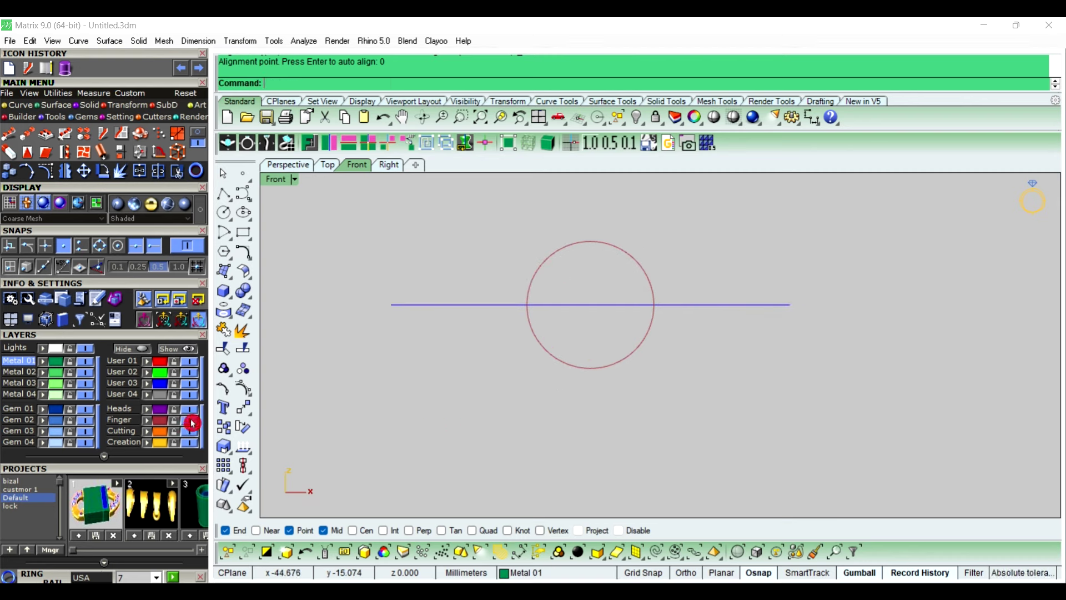
{"action": "left_click", "coordinate": [329, 165]}
Hide the User 03 layer and make User 01 the current layer.
{"action": "scroll", "coordinate": [529, 244], "scroll_direction": "down", "scroll_amount": 3}
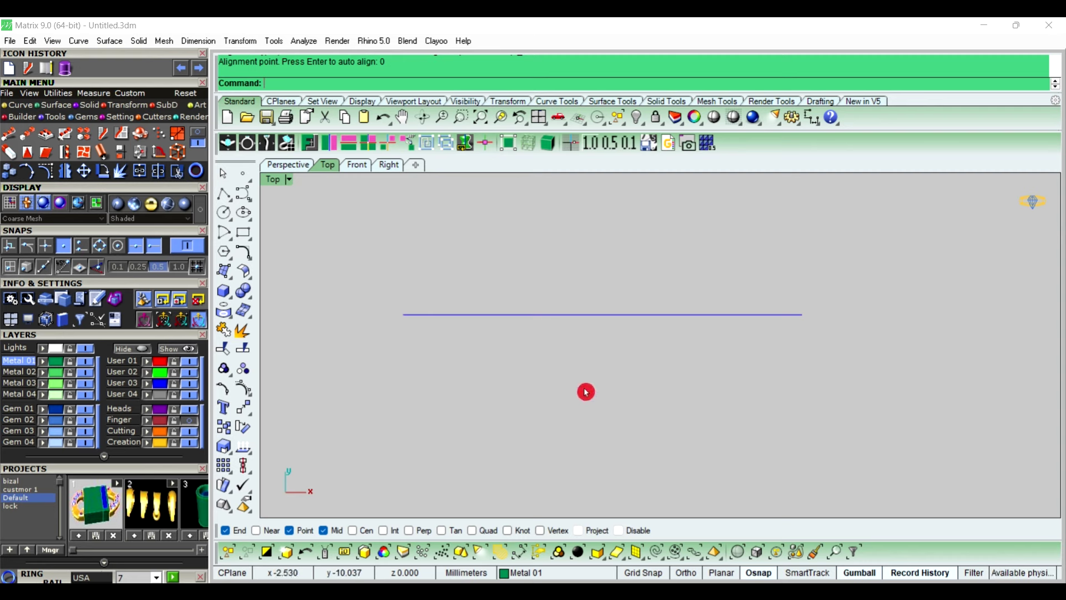
{"action": "right_click_drag", "start_coordinate": [585, 393], "coordinate": [545, 400]}
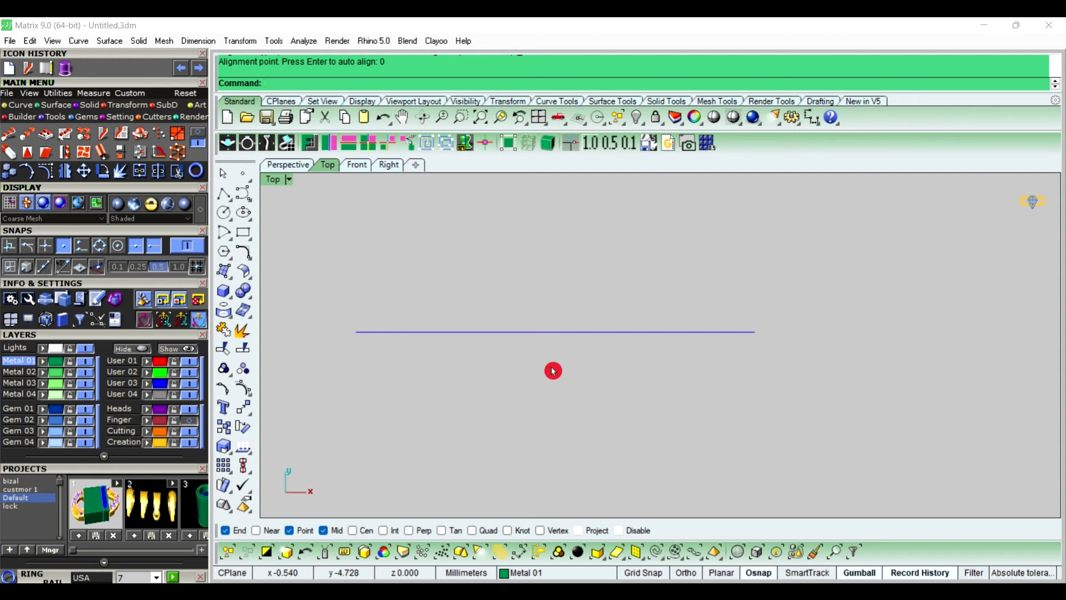
{"action": "left_click", "coordinate": [190, 383]}
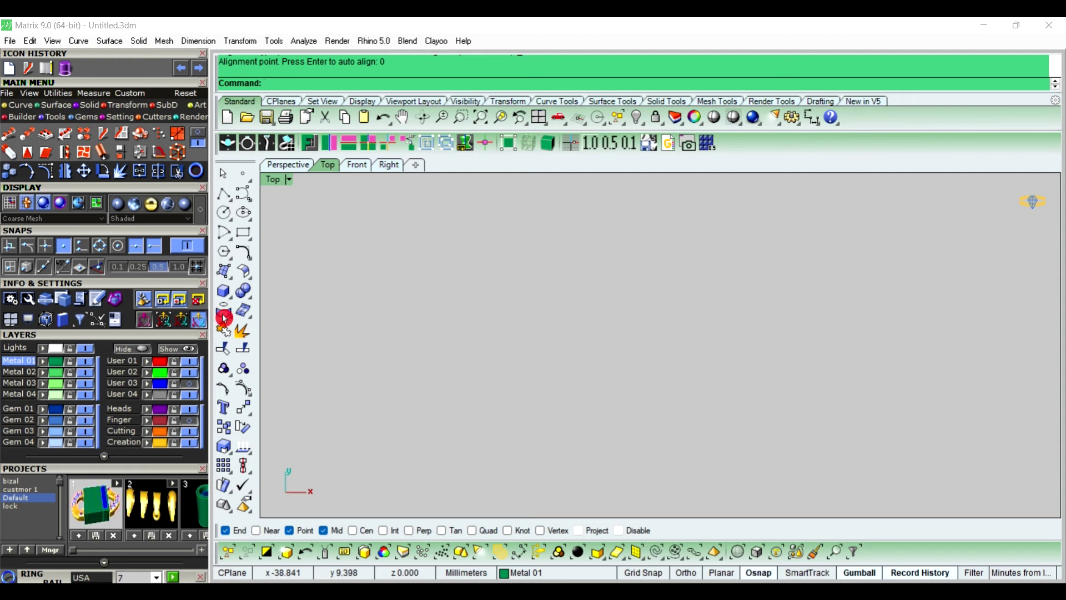
{"action": "left_click", "coordinate": [123, 361]}
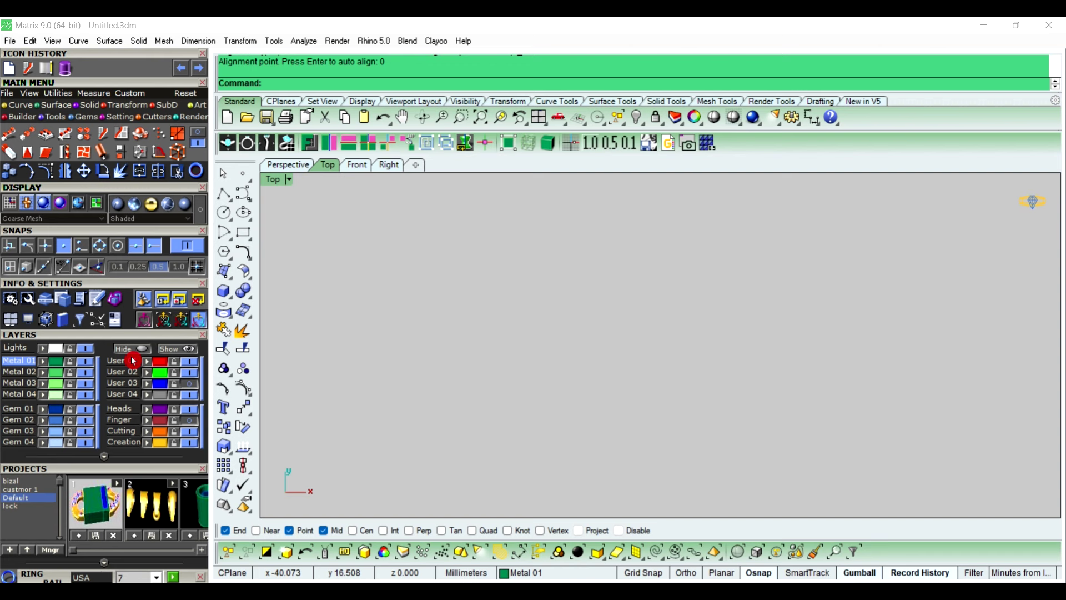
Draw a 7 mm horizontal polyline starting at the origin and select it.
{"action": "left_click", "coordinate": [225, 195]}
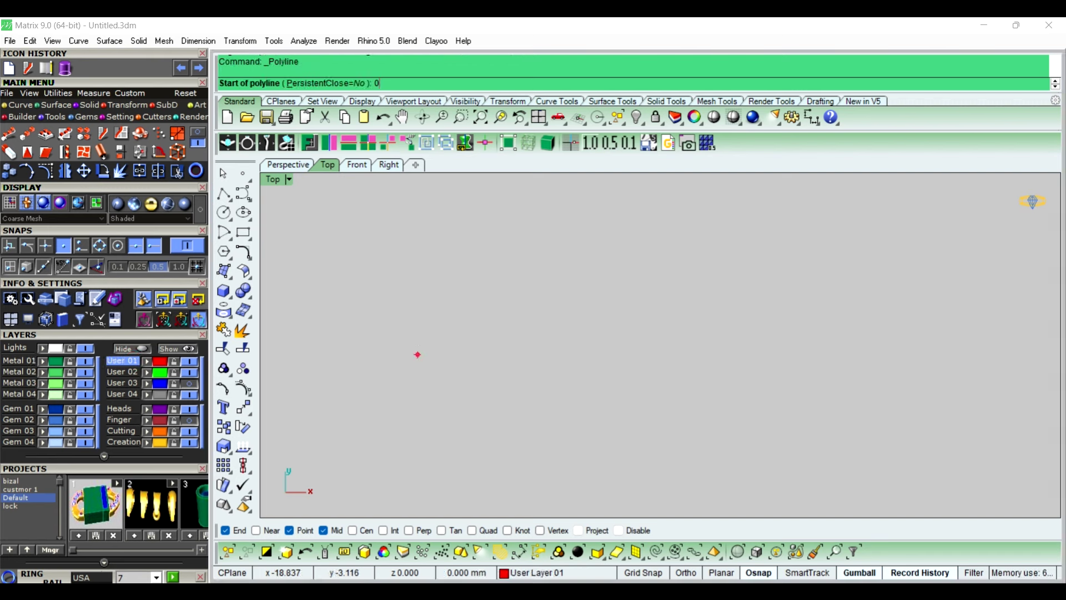
{"action": "key", "text": "Return"}
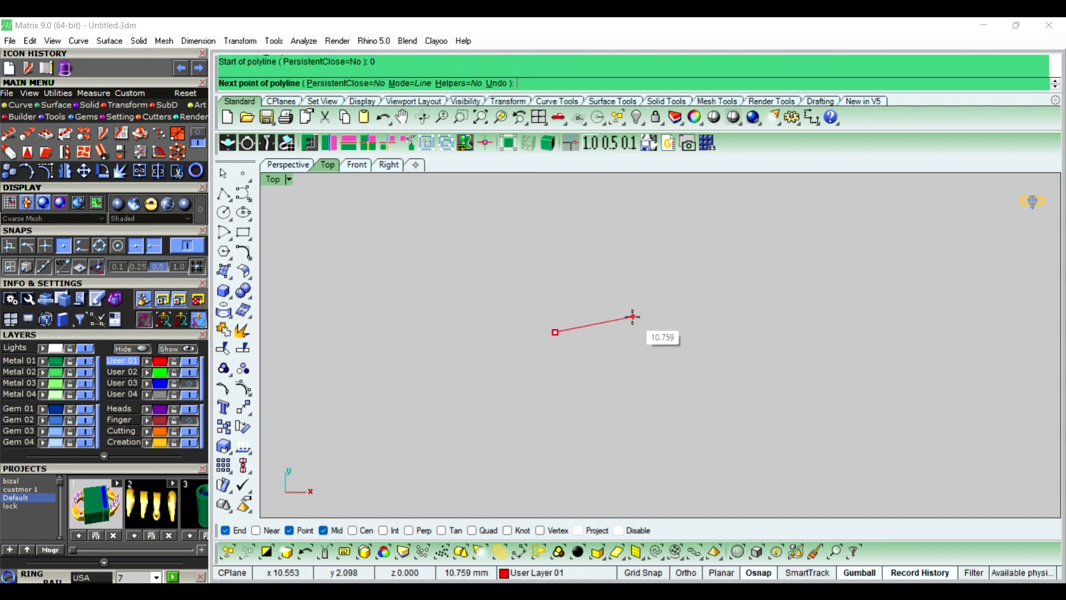
{"action": "type", "text": "7"}
{"action": "key", "text": "Return"}
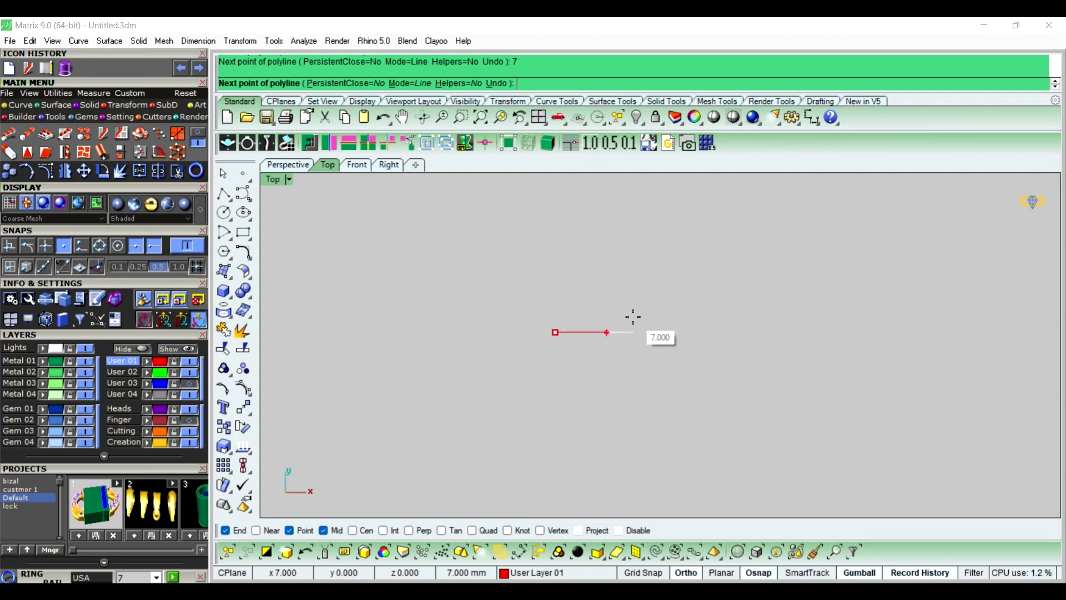
{"action": "left_click", "coordinate": [632, 315]}
{"action": "right_click", "coordinate": [645, 338]}
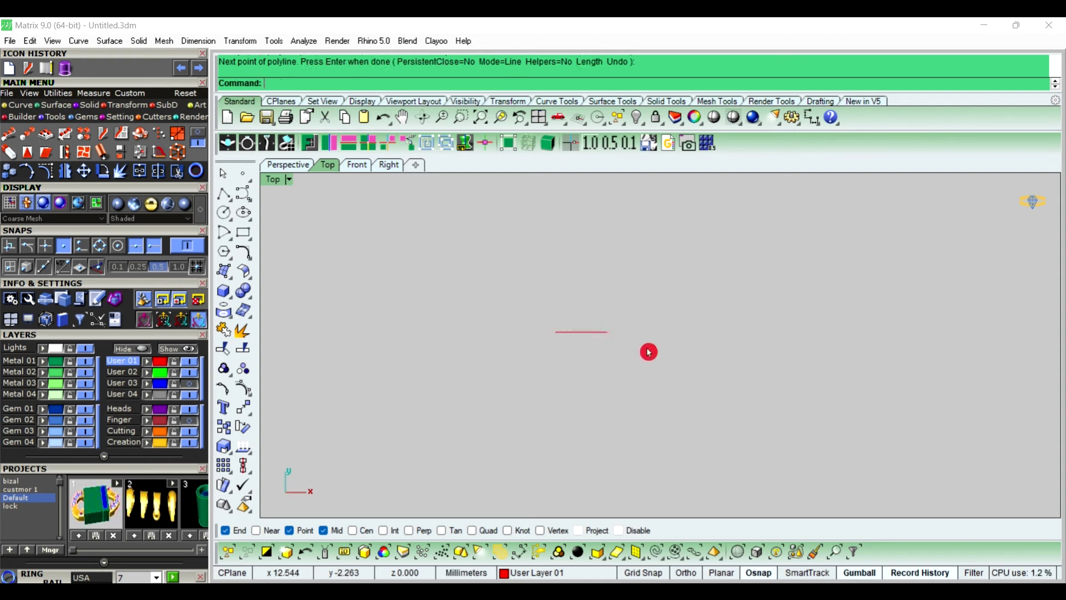
{"action": "scroll", "coordinate": [571, 328], "scroll_direction": "up", "scroll_amount": 5}
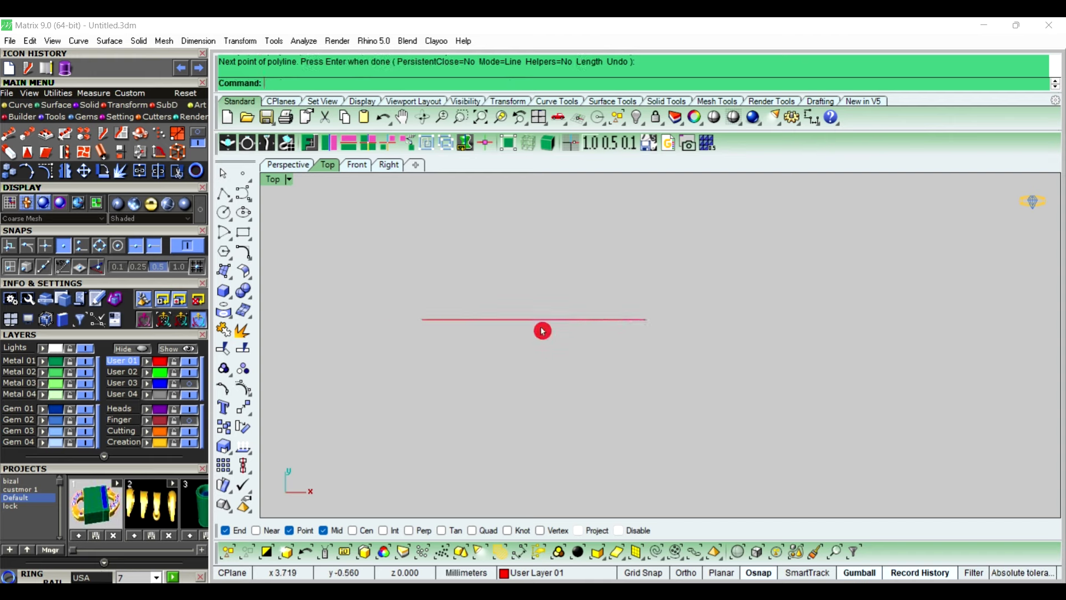
{"action": "left_click", "coordinate": [543, 320]}
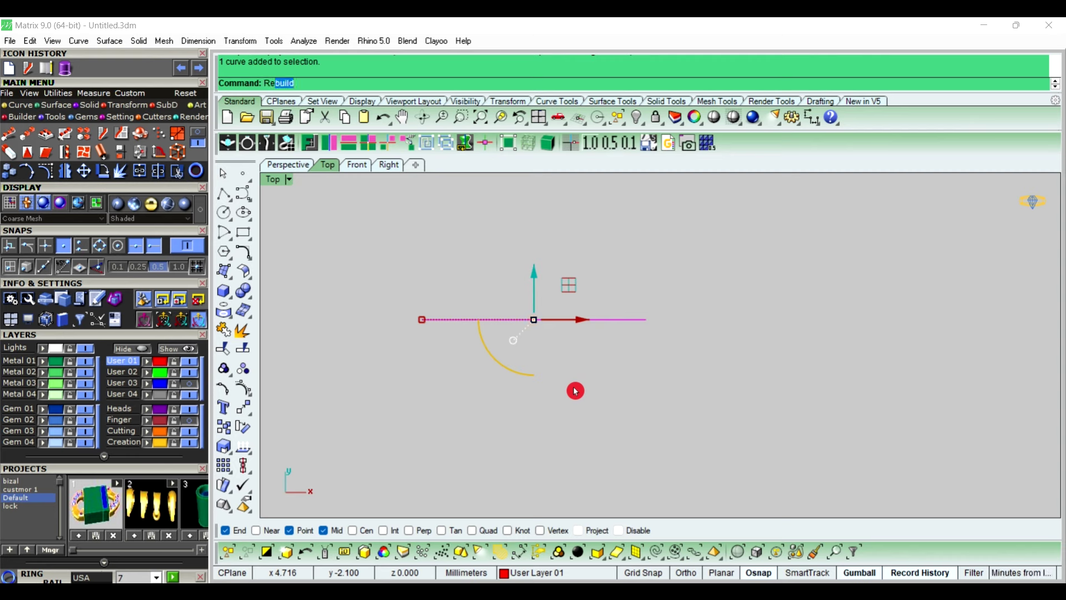
Rebuild the 7 mm line with 11 points at degree 3 and show its control points.
{"action": "key", "text": "Return"}
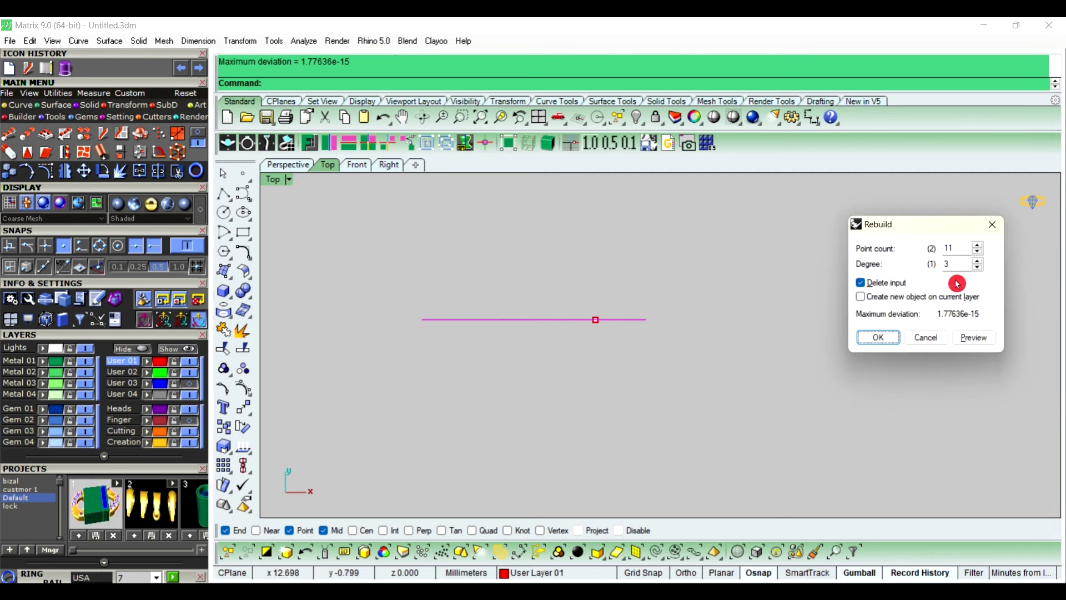
{"action": "left_click", "coordinate": [885, 340]}
{"action": "left_click", "coordinate": [483, 366]}
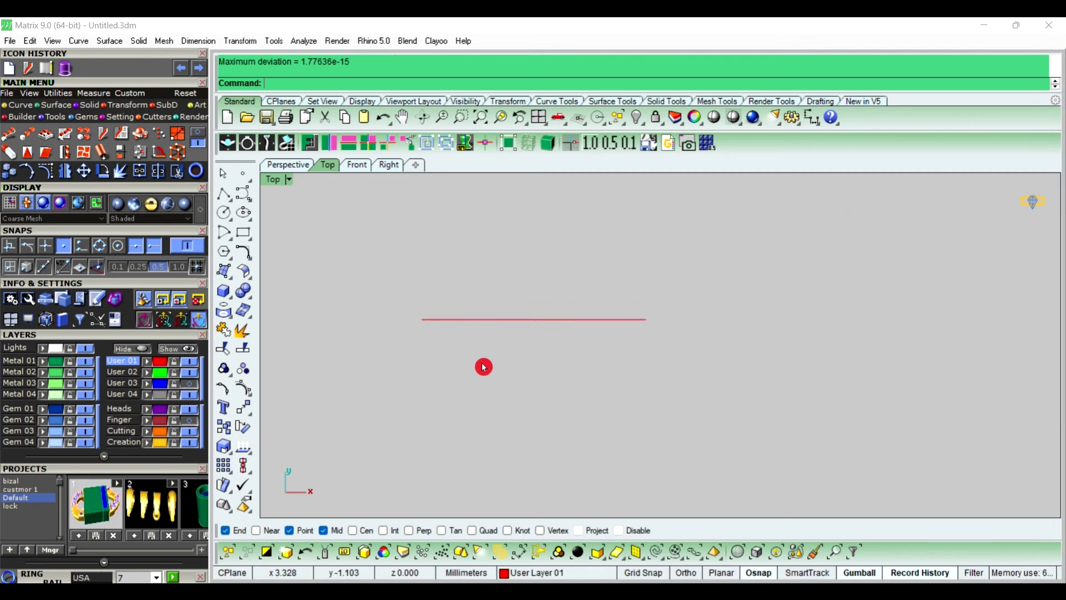
{"action": "left_click", "coordinate": [492, 327]}
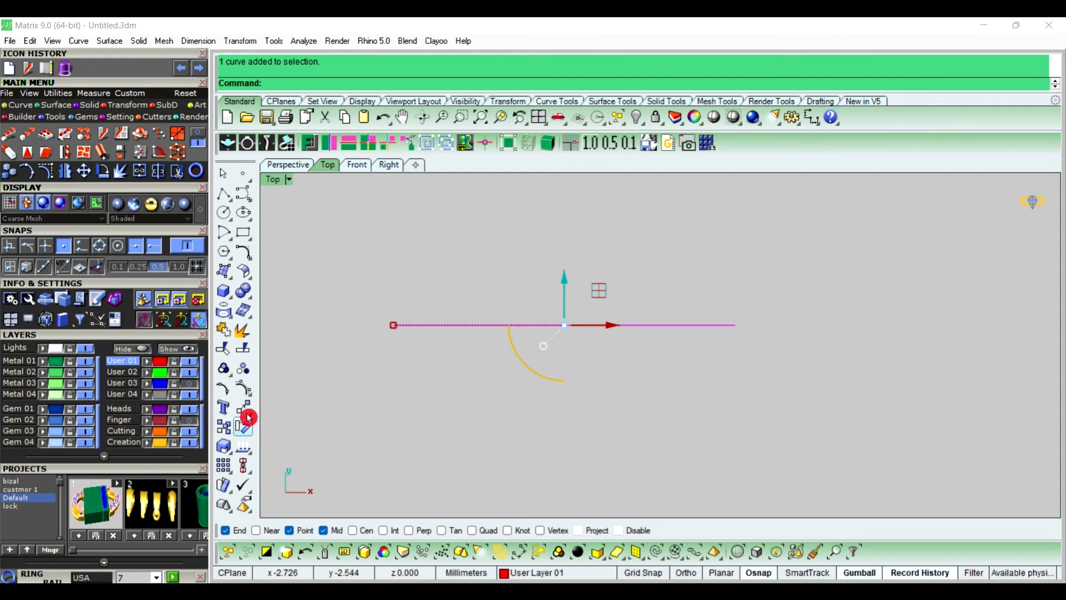
{"action": "left_click", "coordinate": [245, 390]}
{"action": "scroll", "coordinate": [438, 327], "scroll_direction": "up", "scroll_amount": 2}
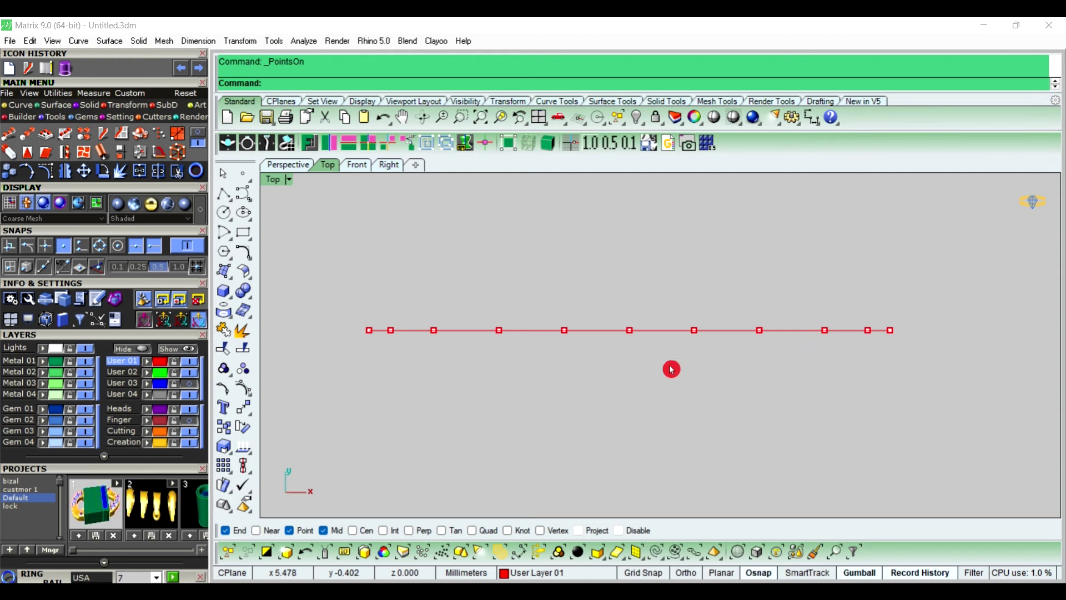
{"action": "left_click", "coordinate": [389, 326]}
{"action": "left_click", "coordinate": [866, 330], "text": "shift"}
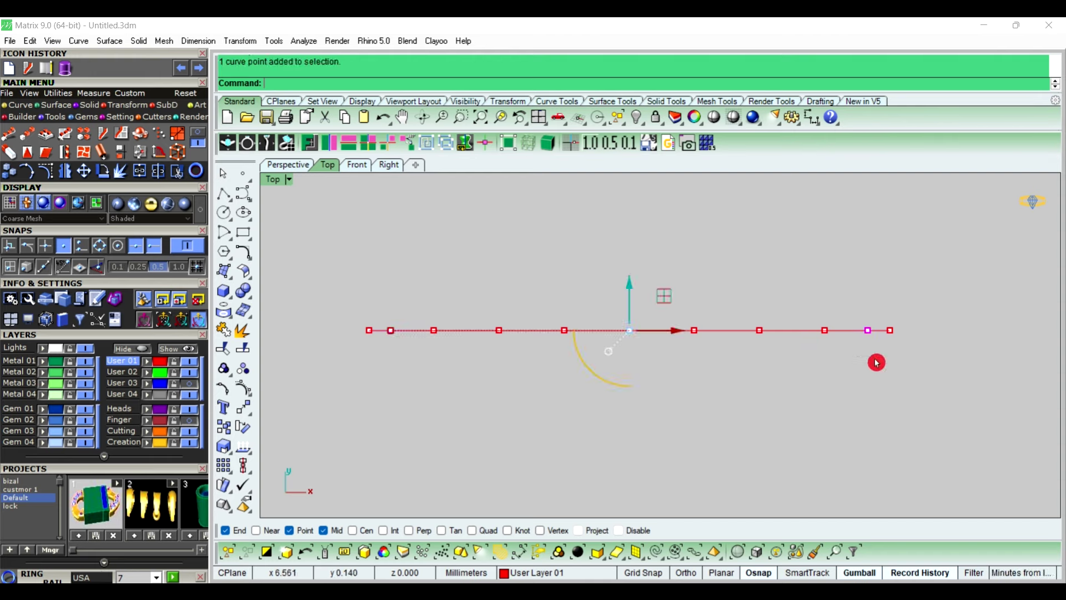
{"action": "key", "text": "Delete"}
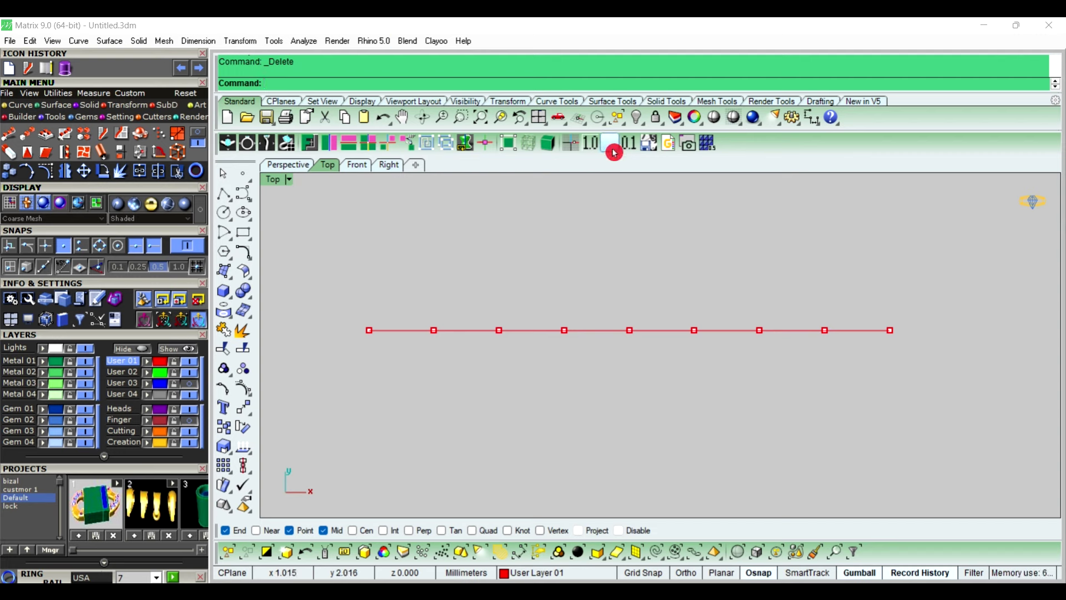
{"action": "left_click", "coordinate": [806, 125]}
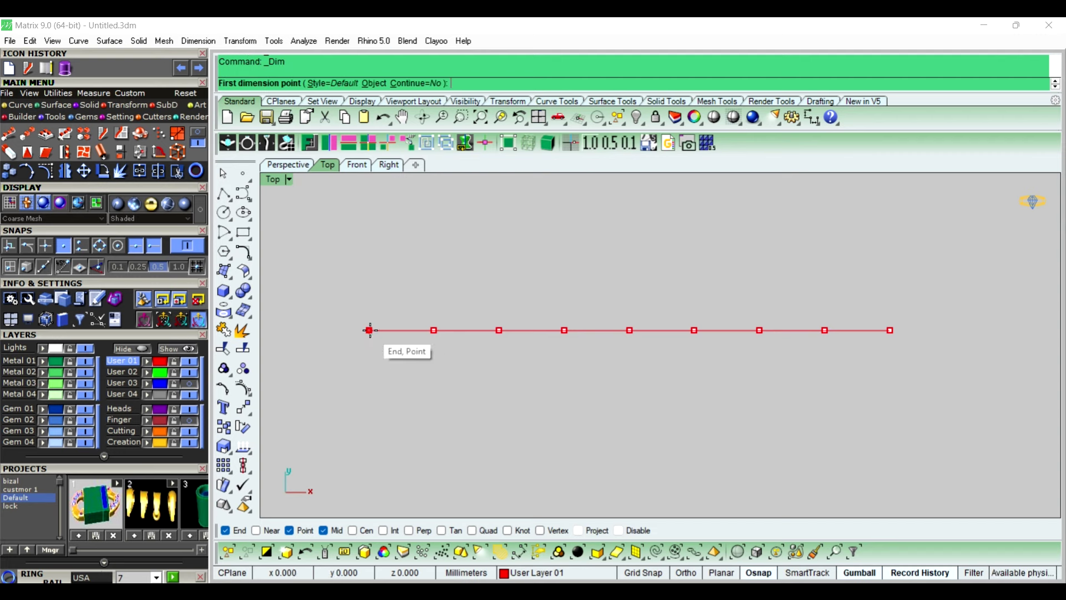
{"action": "left_click", "coordinate": [368, 331]}
{"action": "left_click", "coordinate": [433, 330]}
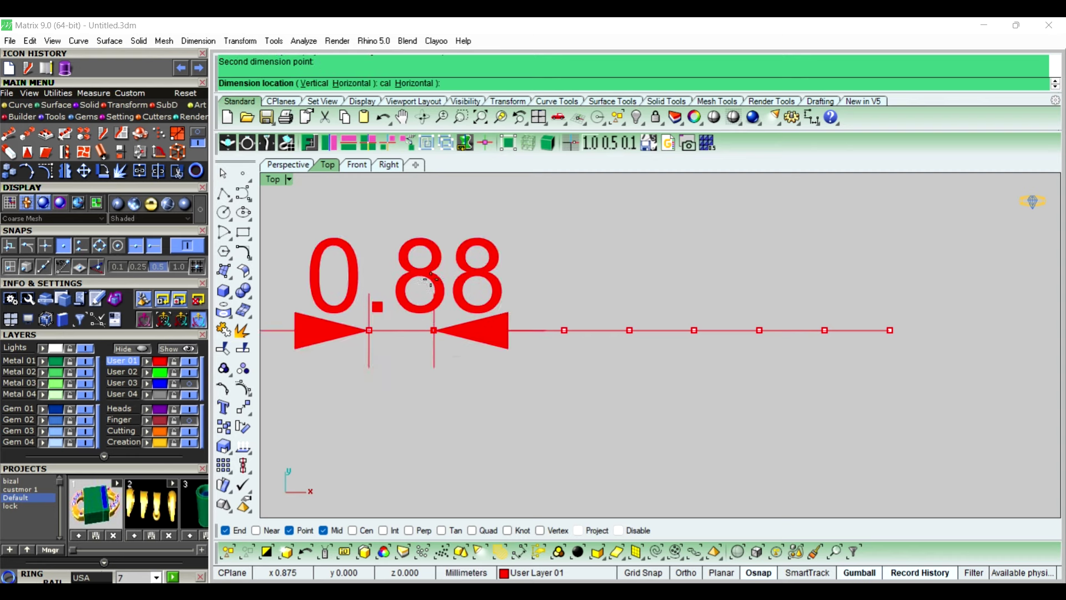
{"action": "right_click", "coordinate": [575, 339]}
{"action": "right_click", "coordinate": [574, 338]}
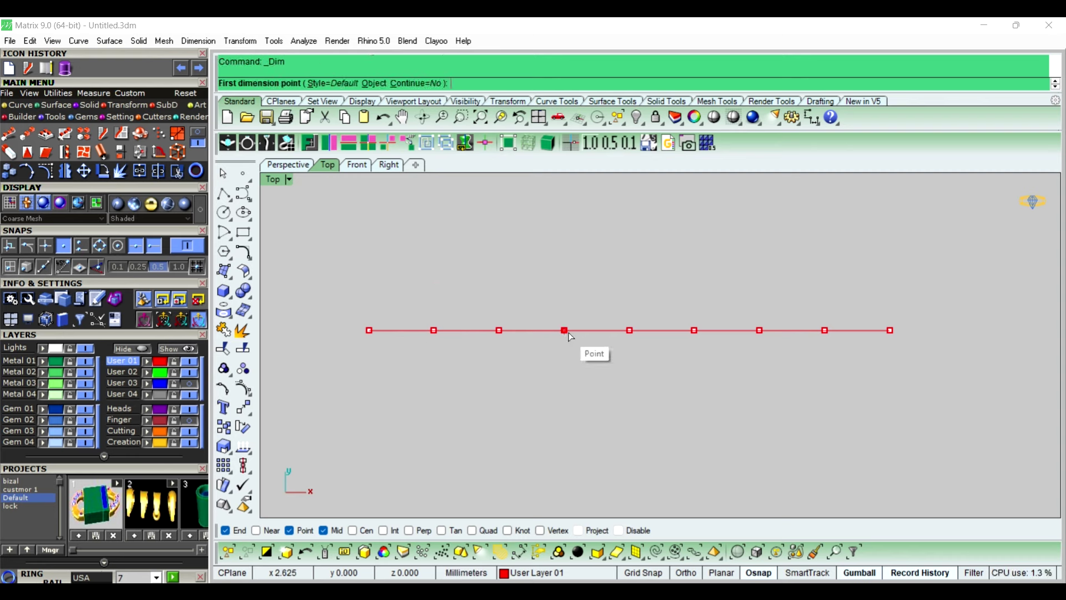
{"action": "left_click", "coordinate": [565, 330]}
{"action": "left_click", "coordinate": [629, 330]}
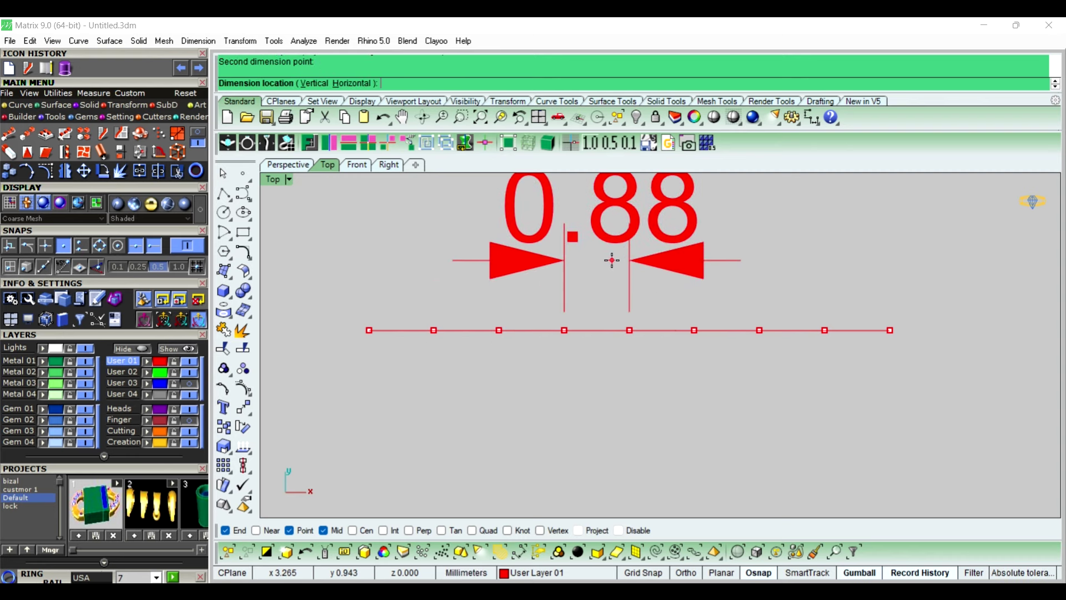
{"action": "key", "text": "Escape"}
{"action": "right_click_drag", "start_coordinate": [630, 390], "coordinate": [605, 414]}
{"action": "scroll", "coordinate": [553, 319], "scroll_direction": "down", "scroll_amount": 4}
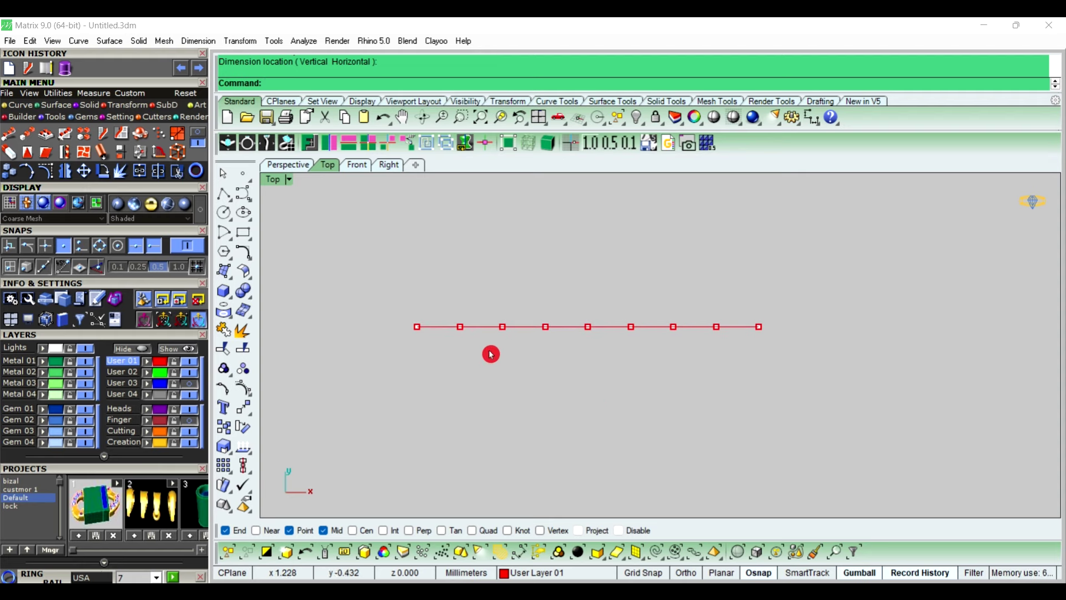
{"action": "scroll", "coordinate": [507, 328], "scroll_direction": "up", "scroll_amount": 2}
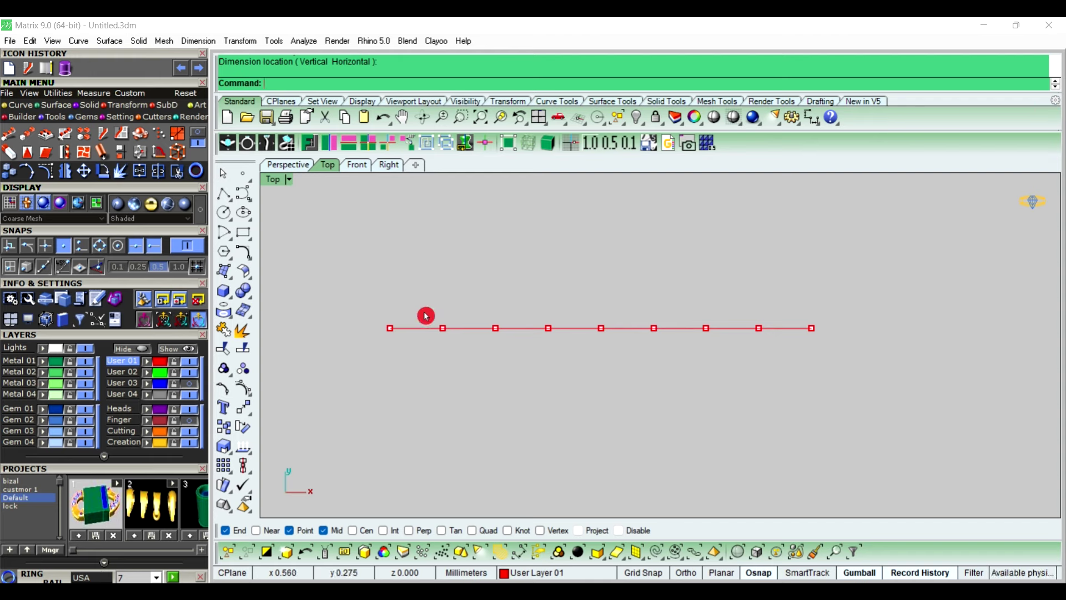
{"action": "left_click_drag", "start_coordinate": [426, 316], "coordinate": [564, 378]}
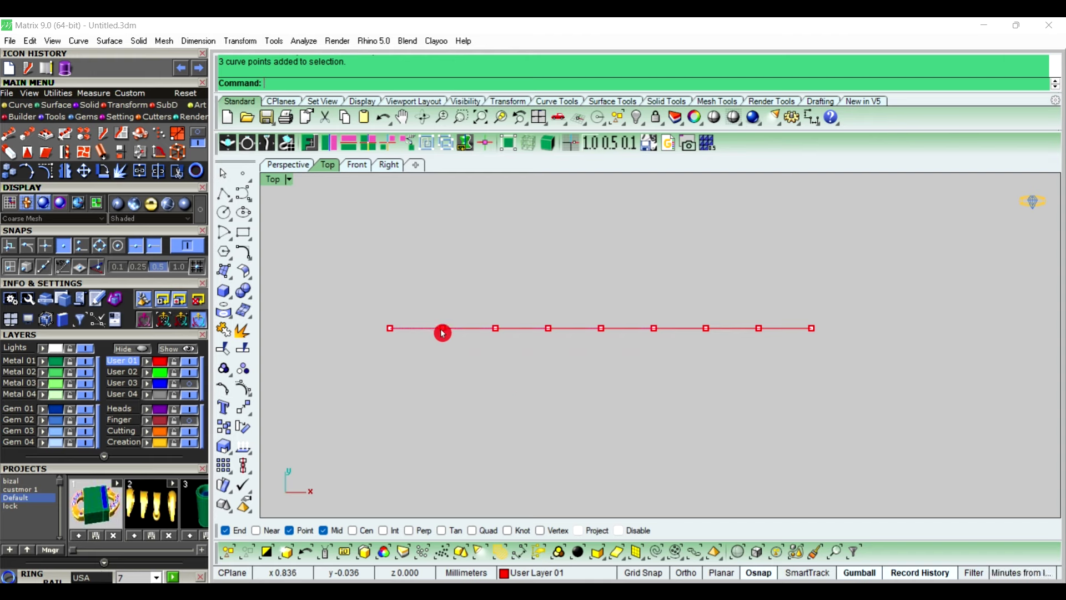
Raise the three left points by .7 and the peak point by 3 to form an arch.
{"action": "left_click_drag", "start_coordinate": [433, 317], "coordinate": [573, 379]}
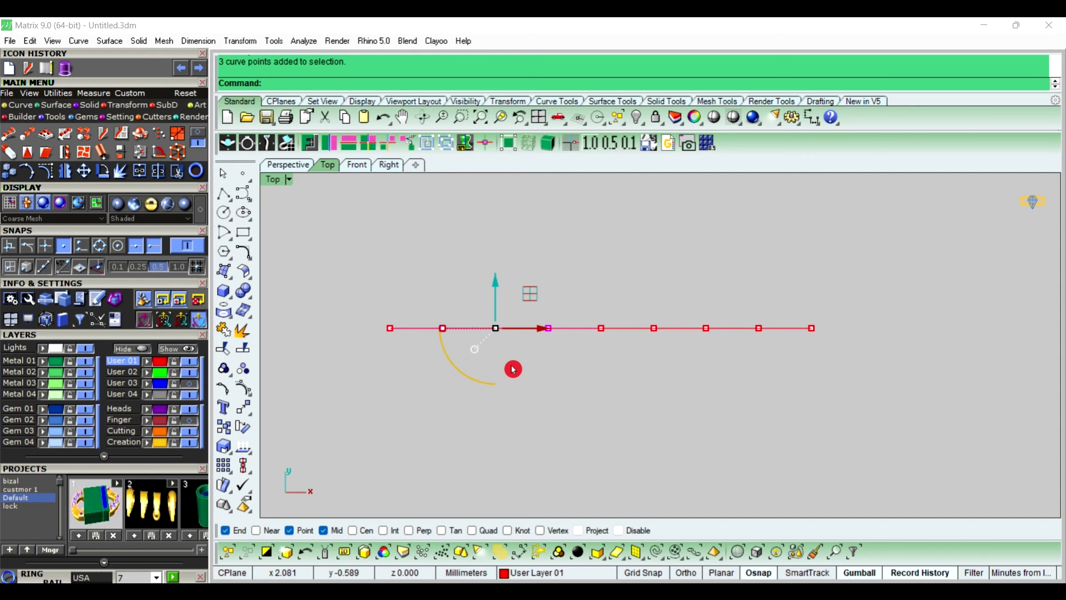
{"action": "left_click", "coordinate": [496, 280]}
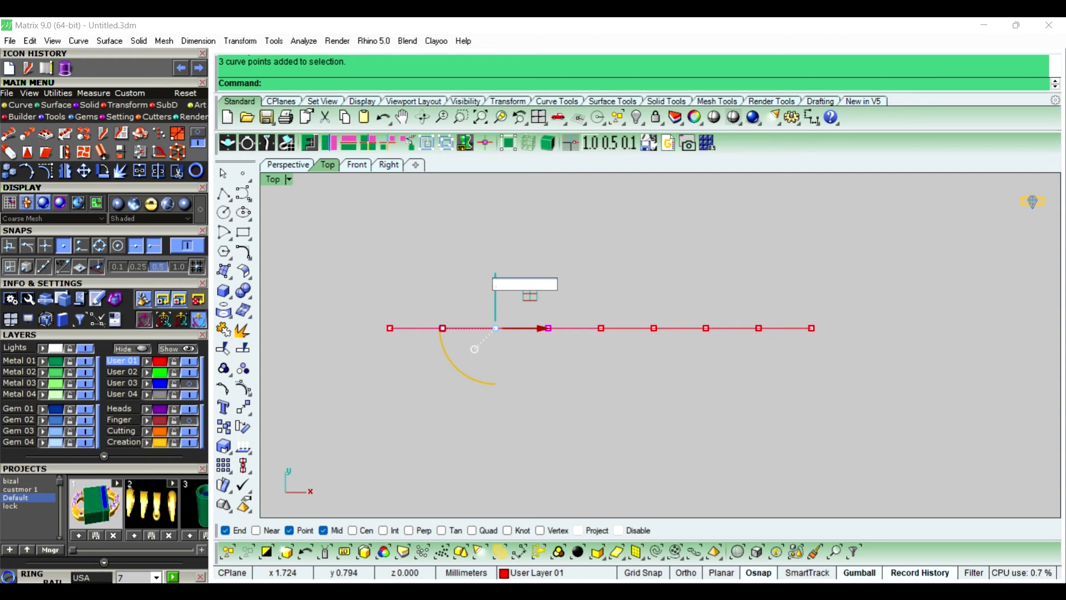
{"action": "type", "text": ".7"}
{"action": "key", "text": "Return"}
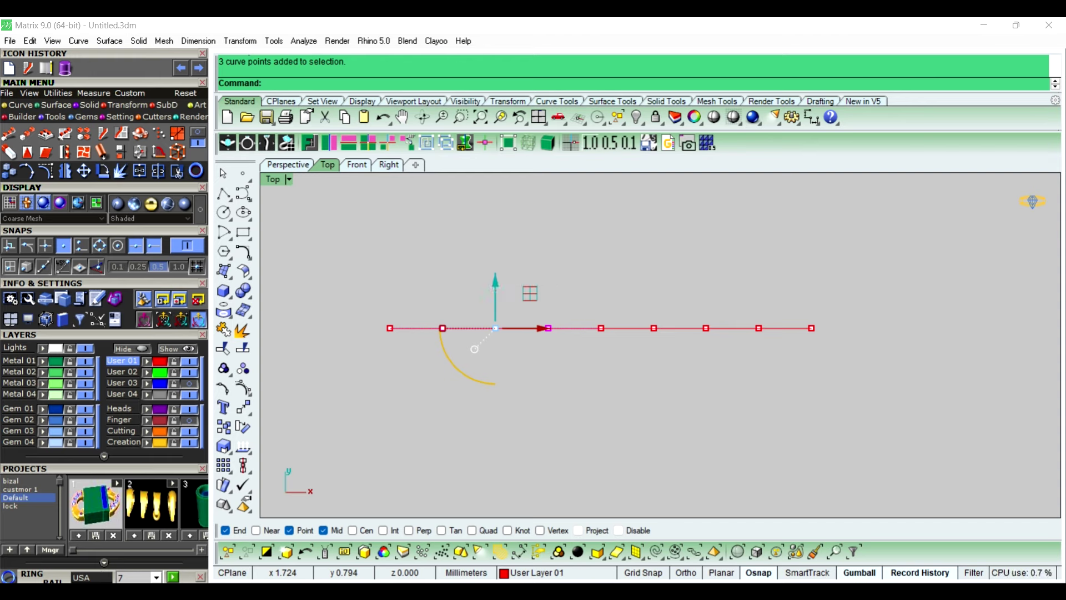
{"action": "left_click", "coordinate": [569, 380]}
{"action": "left_click_drag", "start_coordinate": [481, 265], "coordinate": [505, 305]}
{"action": "left_click", "coordinate": [497, 241]}
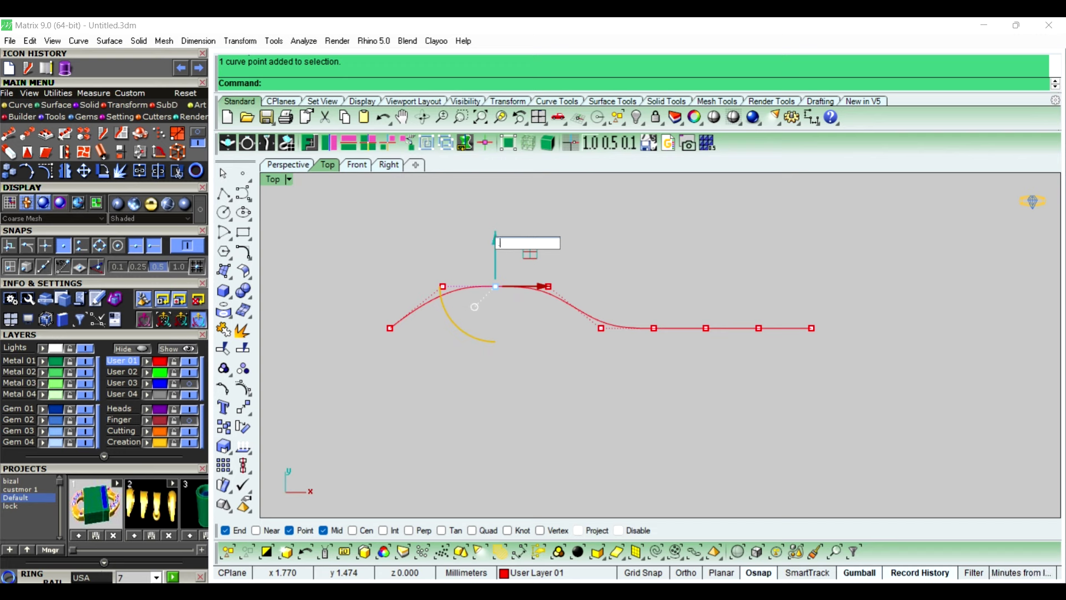
{"action": "type", "text": "3"}
{"action": "key", "text": "Return"}
{"action": "left_click", "coordinate": [592, 419]}
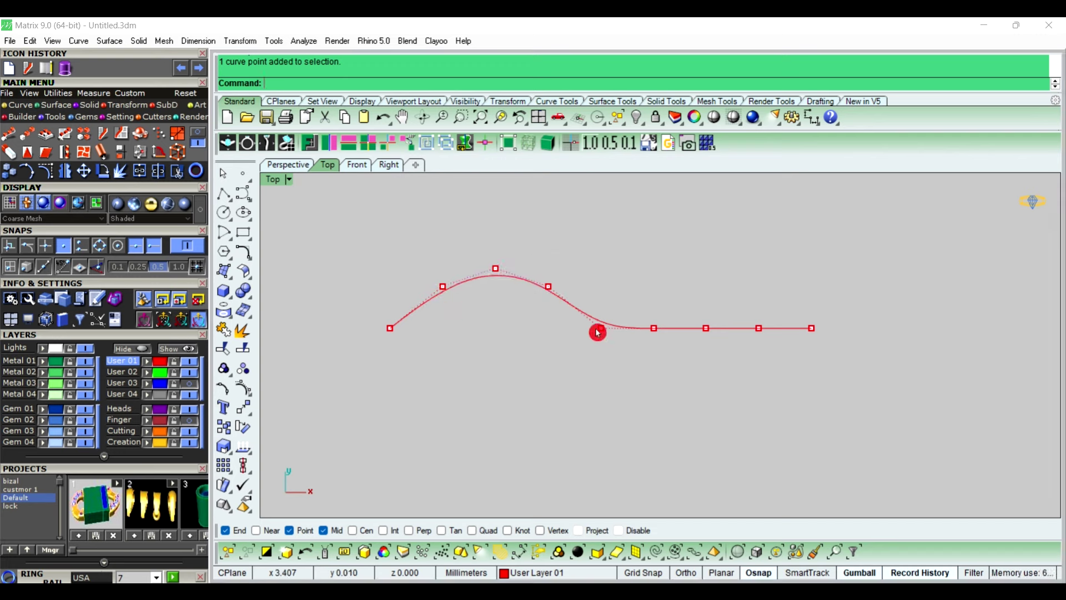
Lower the three right-hand points into a dip, deepening its middle point by -3.
{"action": "left_click_drag", "start_coordinate": [647, 309], "coordinate": [780, 387]}
{"action": "left_click", "coordinate": [708, 286]}
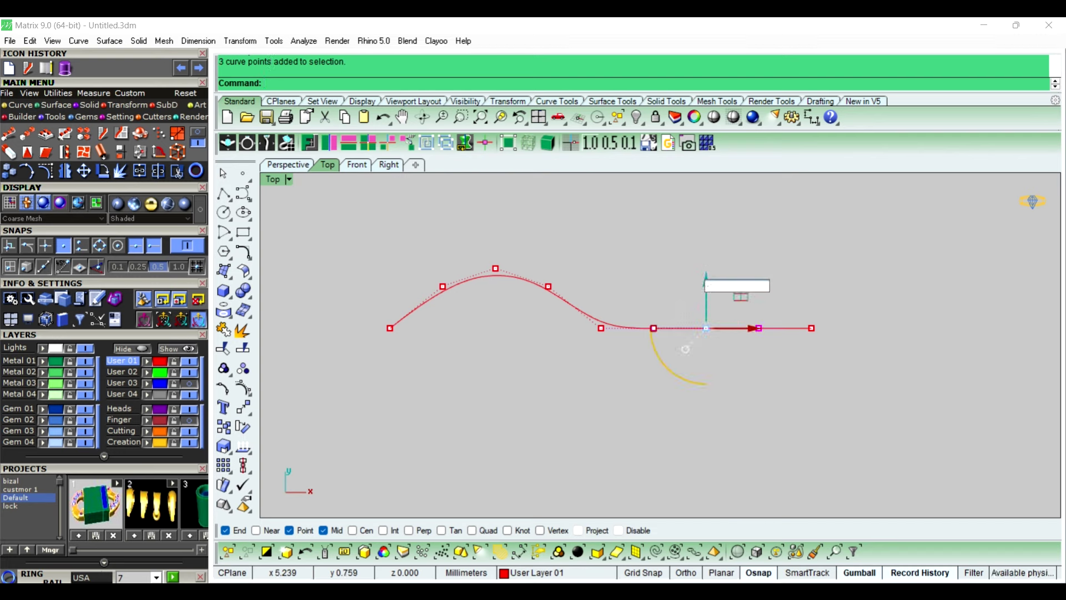
{"action": "key", "text": "Return"}
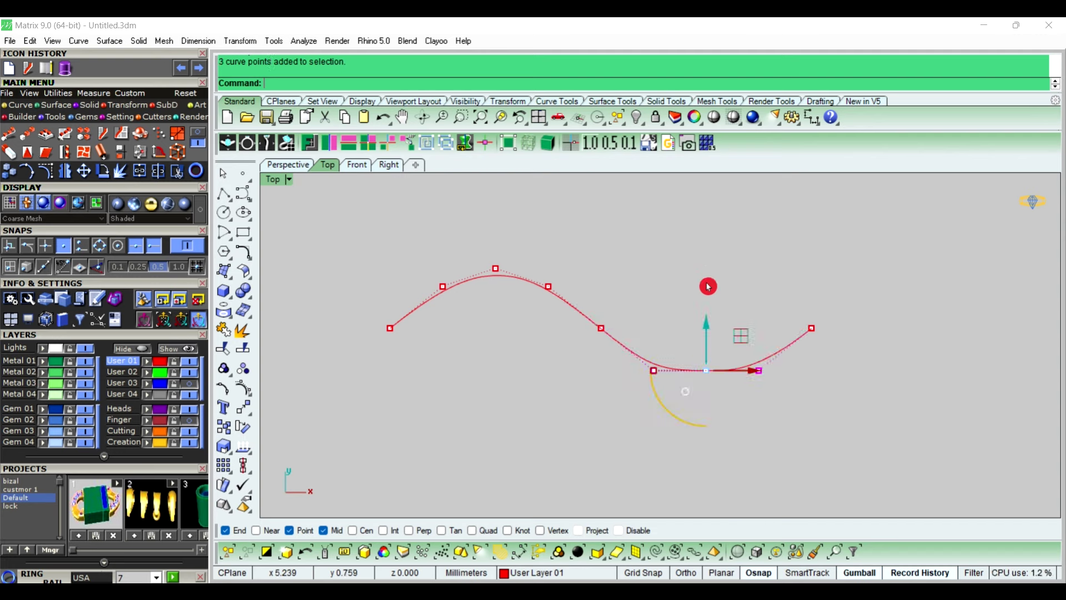
{"action": "left_click", "coordinate": [775, 417]}
{"action": "left_click", "coordinate": [706, 370]}
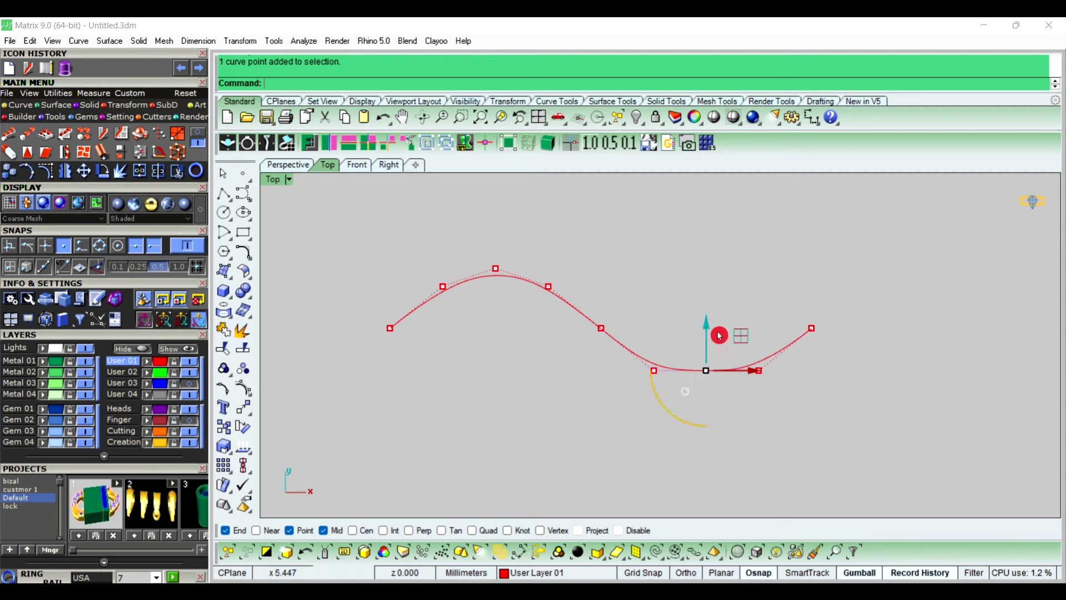
{"action": "left_click", "coordinate": [707, 327]}
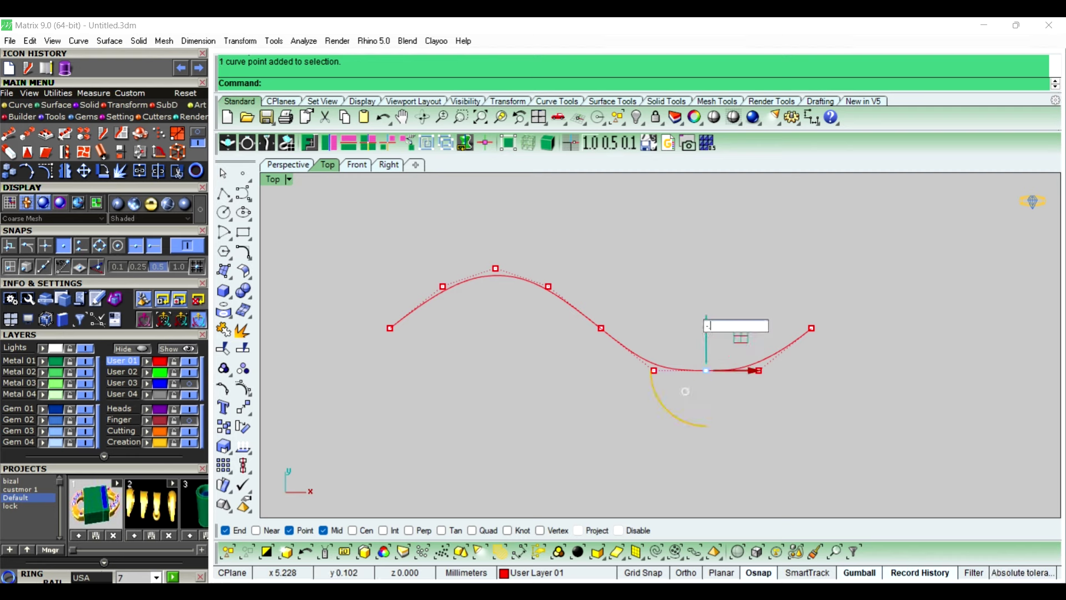
{"action": "type", "text": "-3"}
{"action": "key", "text": "Return"}
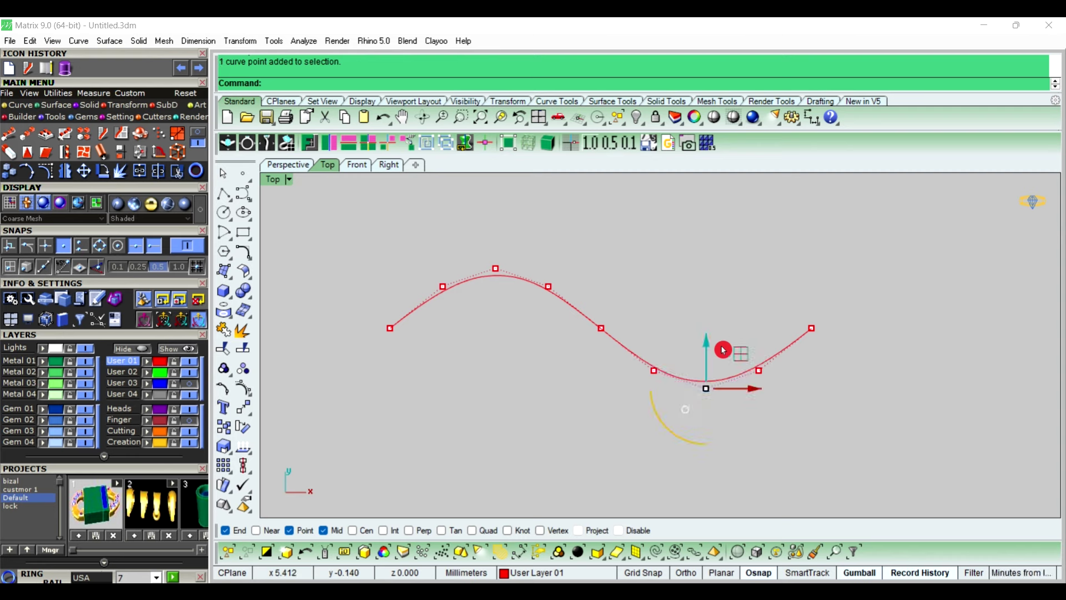
{"action": "left_click", "coordinate": [840, 389]}
Recentre the wave, redisplay its control points, and show all four views.
{"action": "right_click_drag", "start_coordinate": [840, 389], "coordinate": [794, 371]}
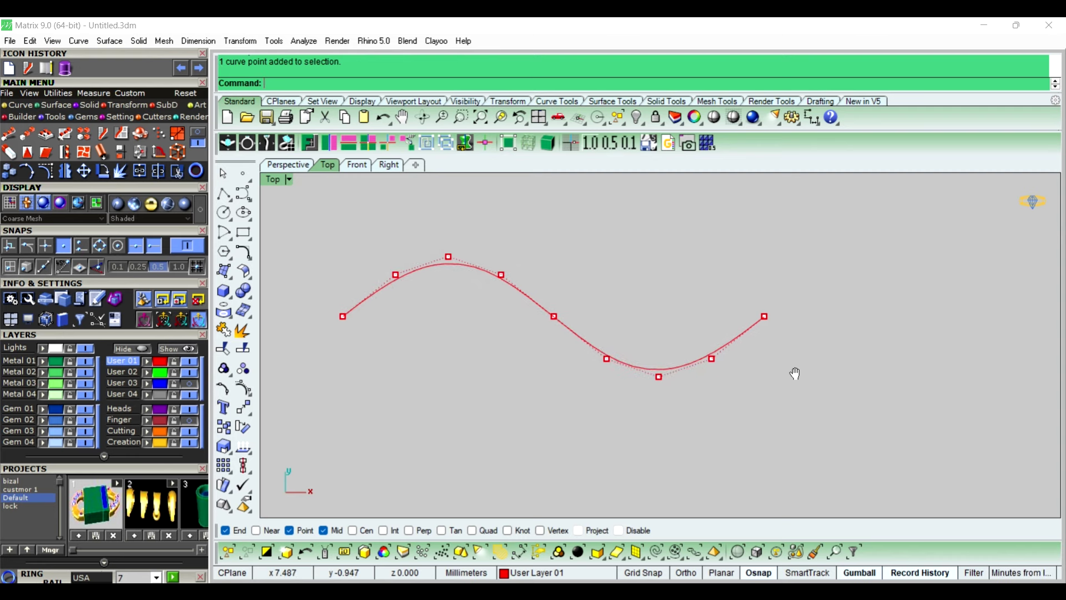
{"action": "right_click", "coordinate": [243, 389]}
{"action": "right_click_drag", "start_coordinate": [527, 374], "coordinate": [530, 371]}
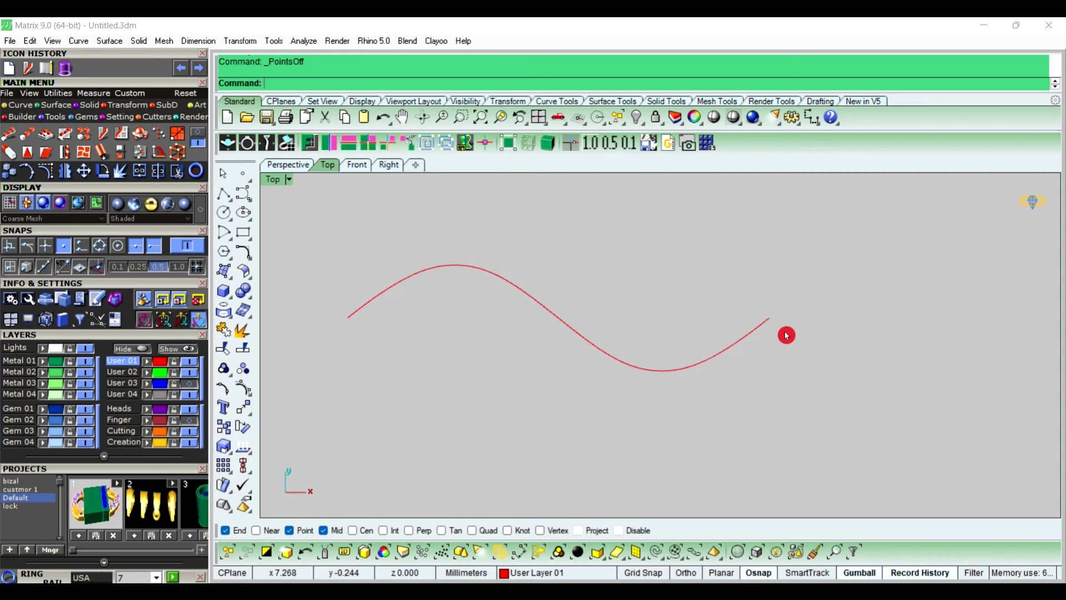
{"action": "right_click_drag", "start_coordinate": [764, 327], "coordinate": [762, 336]}
{"action": "scroll", "coordinate": [605, 337], "scroll_direction": "down", "scroll_amount": 4}
{"action": "left_click", "coordinate": [609, 354]}
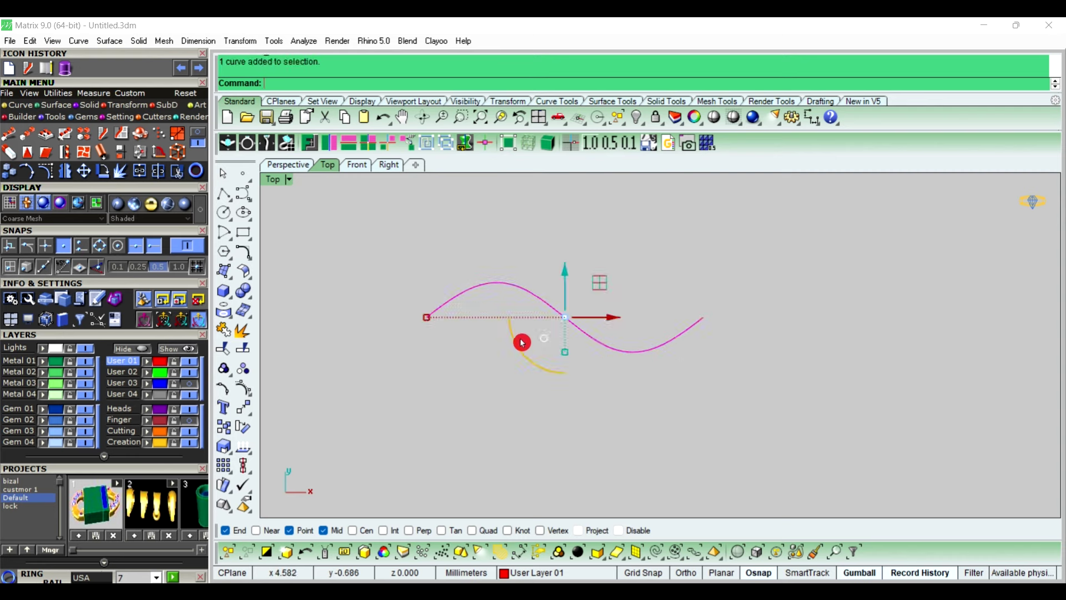
{"action": "left_click", "coordinate": [243, 388]}
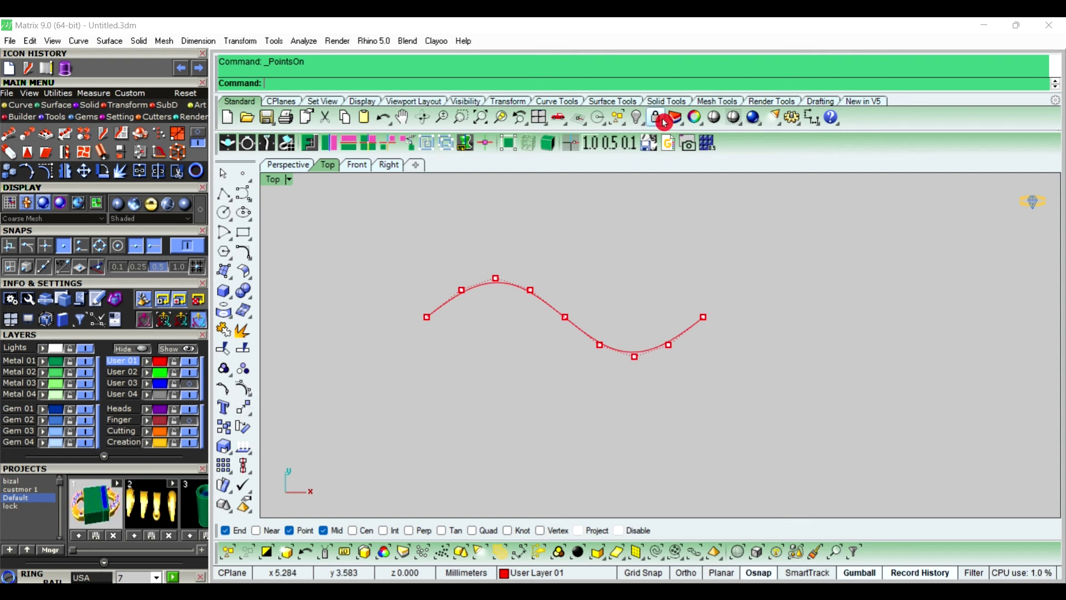
{"action": "left_click", "coordinate": [569, 118]}
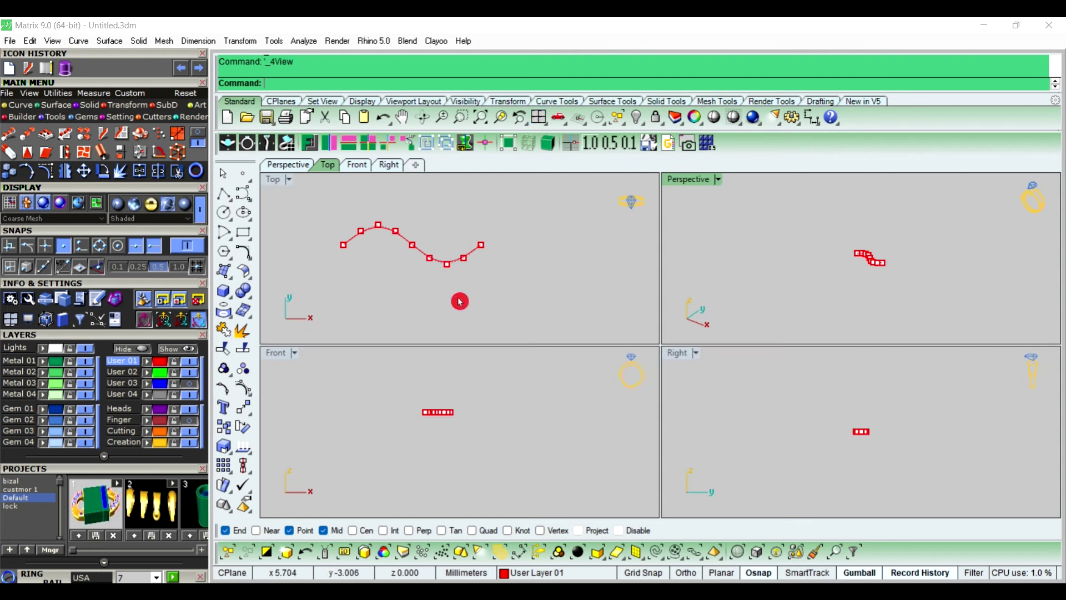
Lower the two points beside the peak by 5 units in height.
{"action": "scroll", "coordinate": [378, 239], "scroll_direction": "up", "scroll_amount": 6}
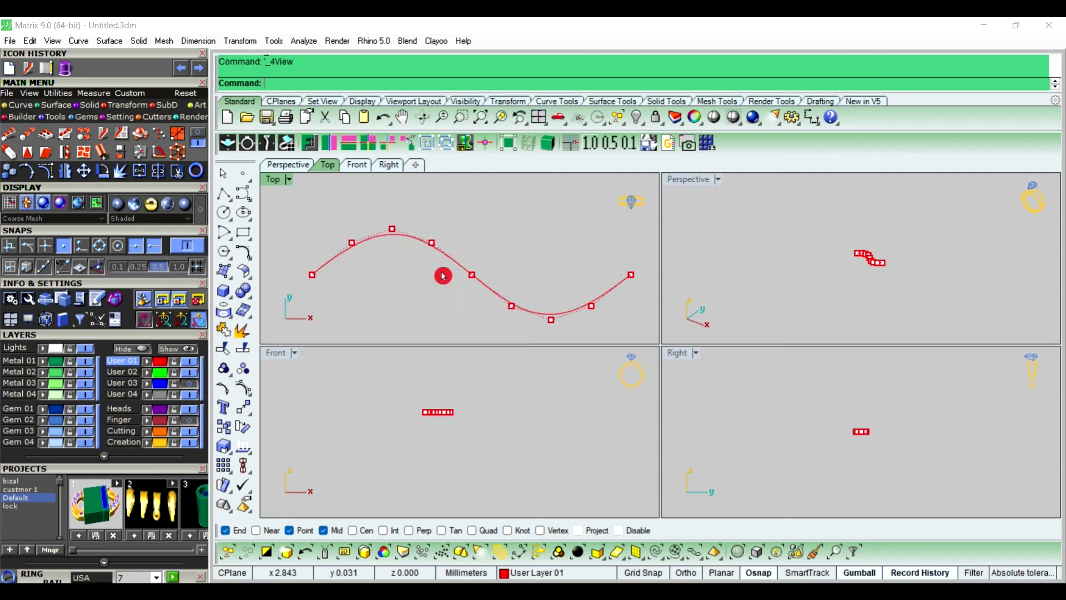
{"action": "left_click", "coordinate": [350, 240]}
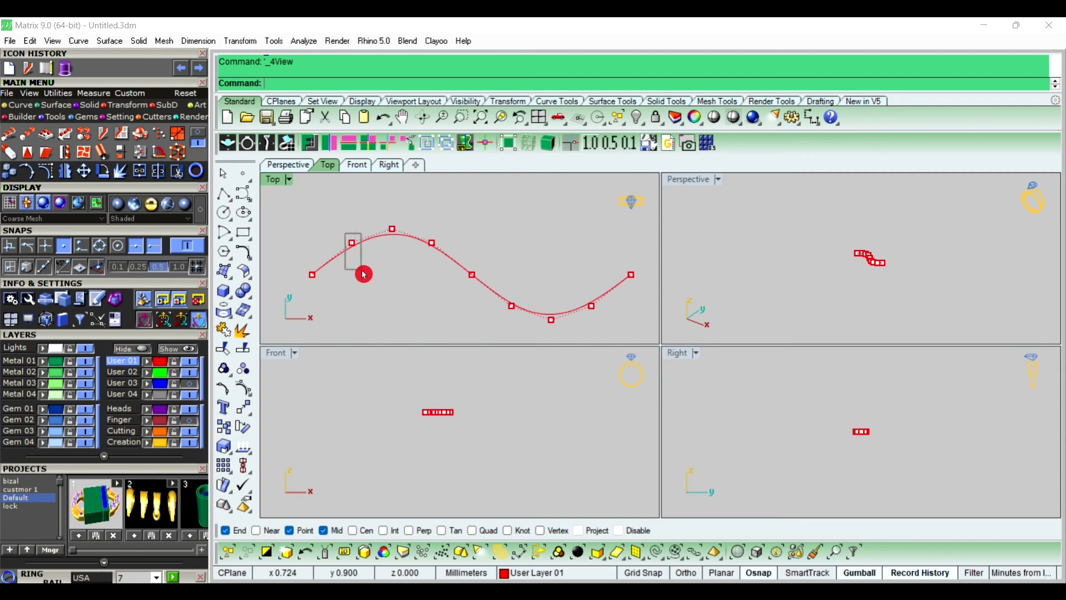
{"action": "left_click_drag", "start_coordinate": [500, 285], "coordinate": [501, 307]}
{"action": "left_click", "coordinate": [348, 243], "text": "shift"}
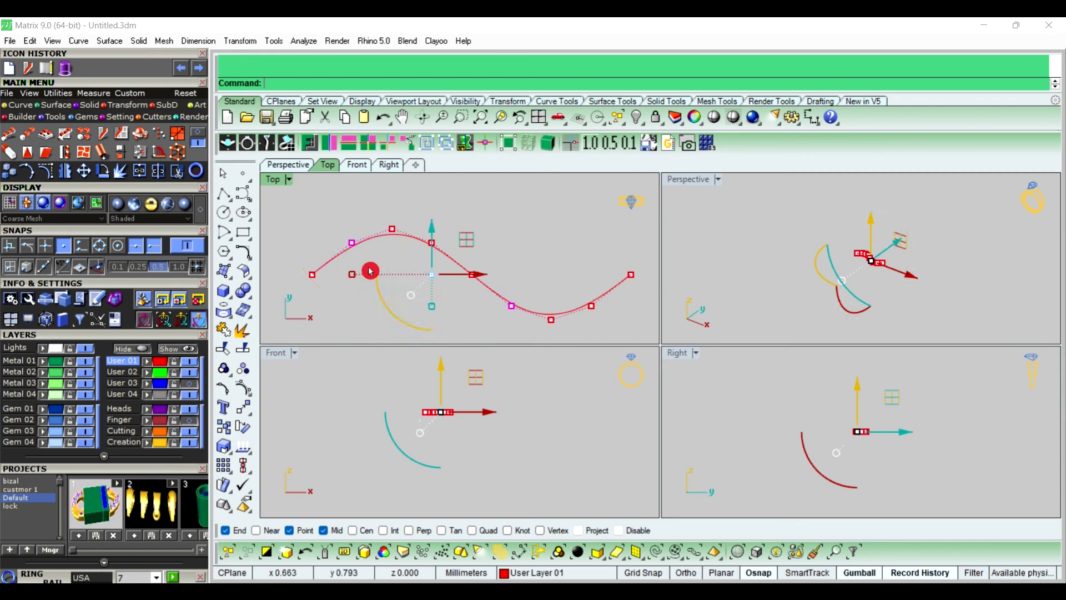
{"action": "left_click", "coordinate": [861, 387]}
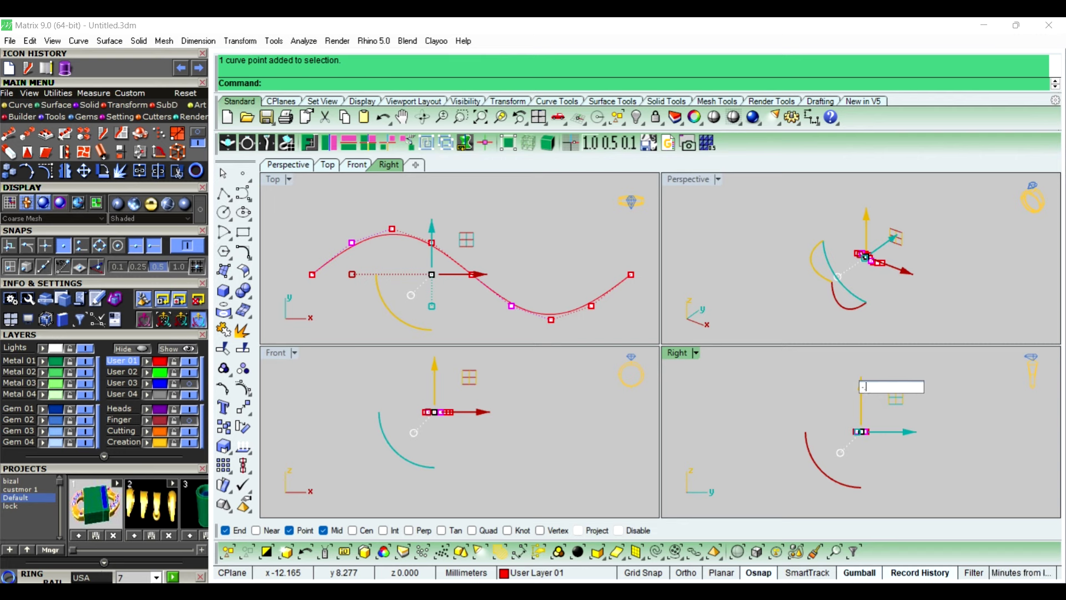
{"action": "type", "text": "-5"}
{"action": "key", "text": "Return"}
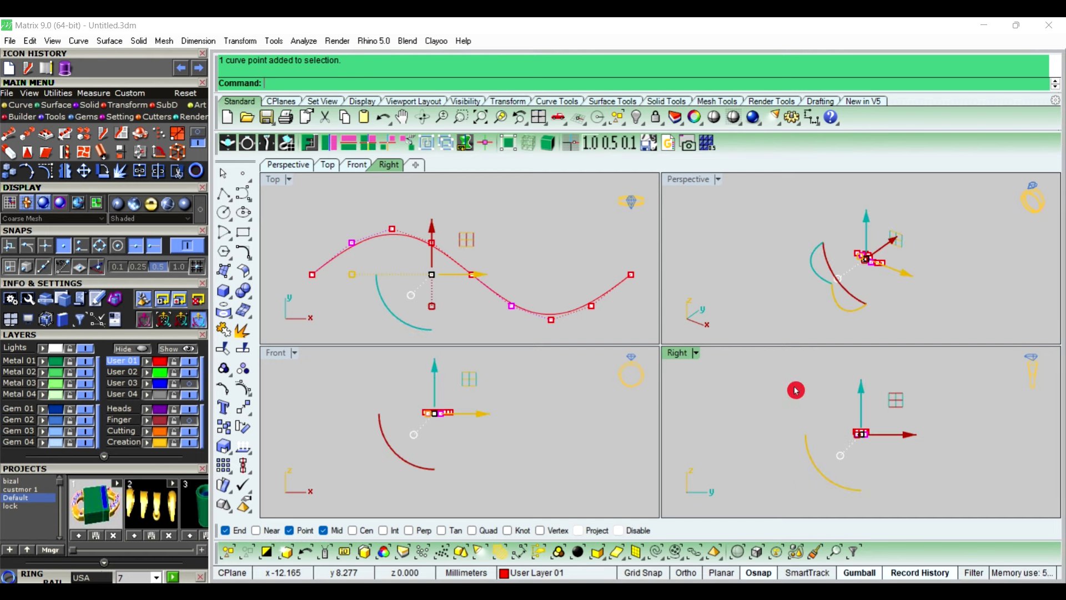
{"action": "scroll", "coordinate": [863, 435], "scroll_direction": "up", "scroll_amount": 7}
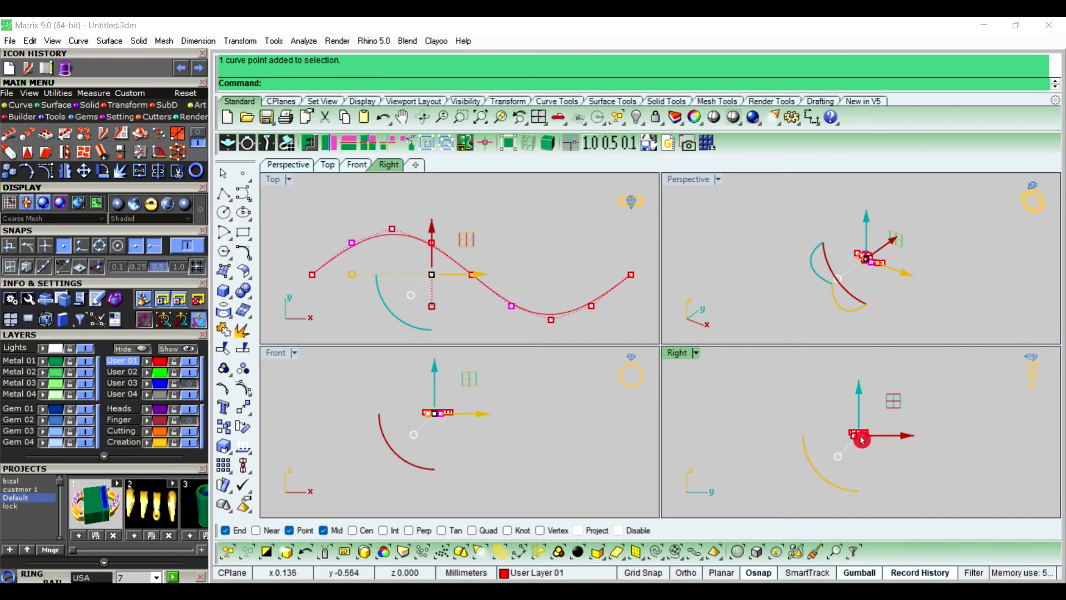
{"action": "scroll", "coordinate": [858, 435], "scroll_direction": "up", "scroll_amount": 17}
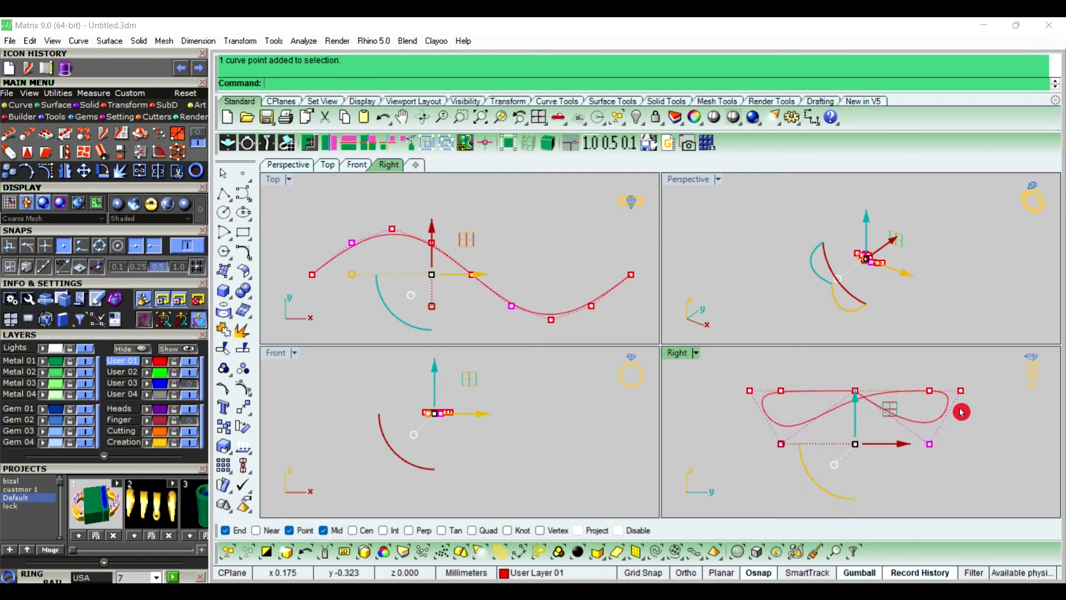
{"action": "left_click", "coordinate": [571, 300]}
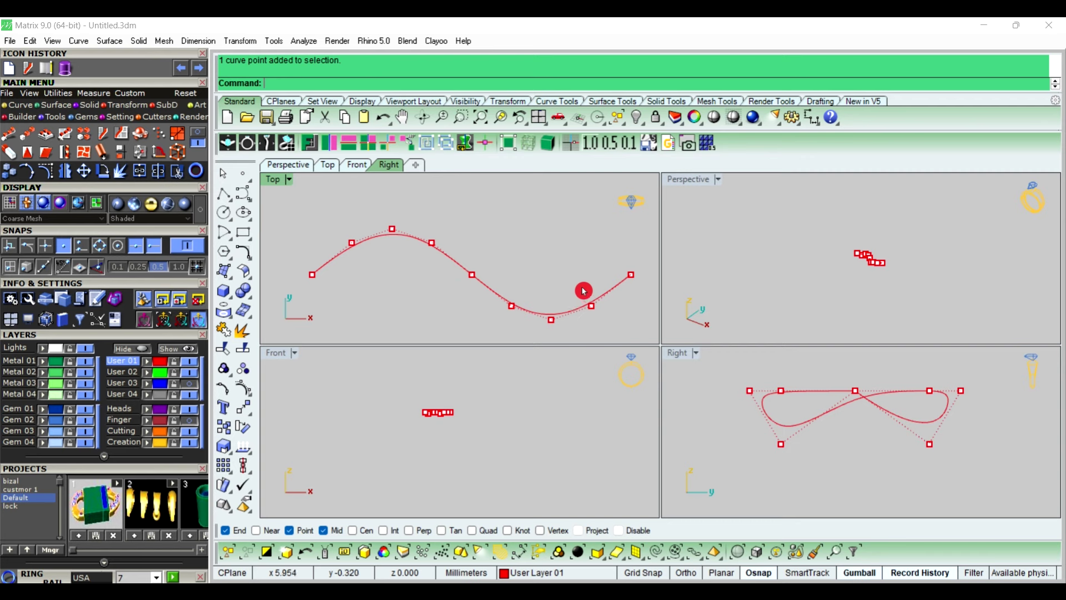
Raise two points near the dip by 5 units, then hide the control points.
{"action": "left_click_drag", "start_coordinate": [583, 290], "coordinate": [604, 321]}
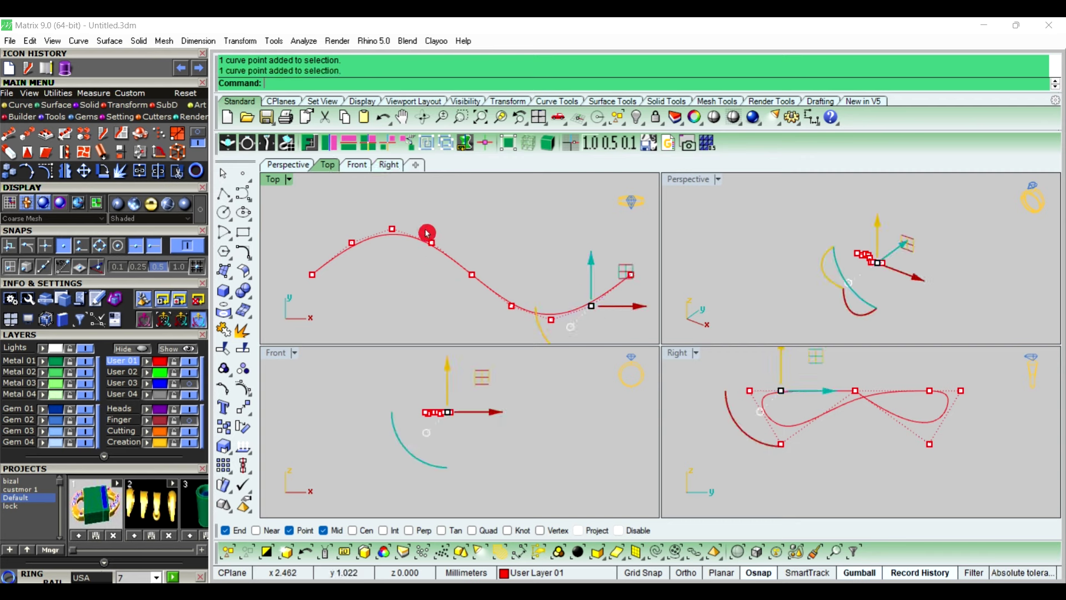
{"action": "left_click_drag", "start_coordinate": [427, 233], "coordinate": [442, 262], "text": "shift"}
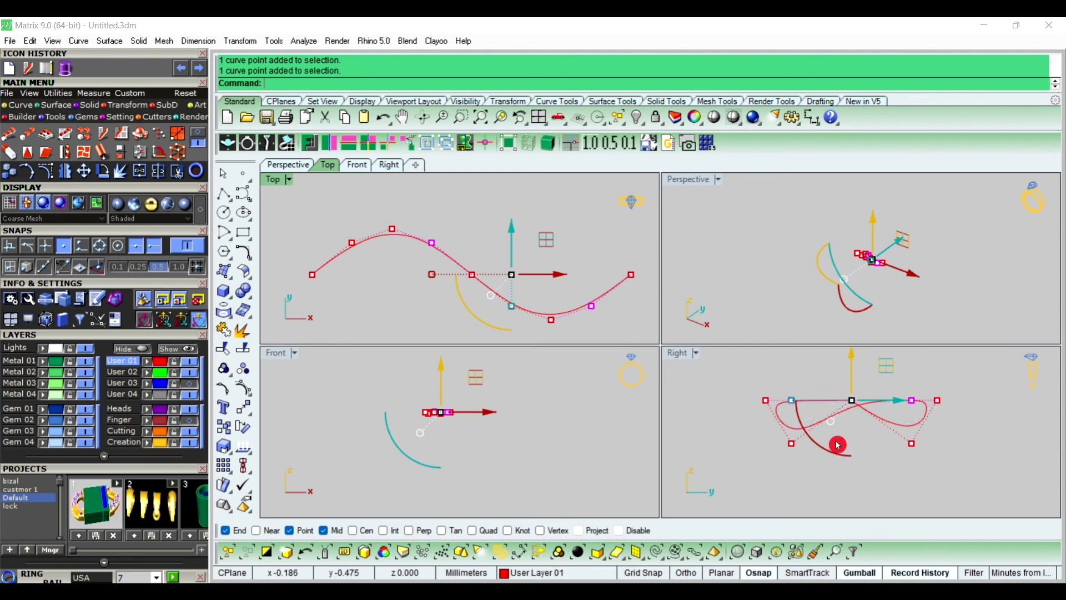
{"action": "scroll", "coordinate": [838, 445], "scroll_direction": "down", "scroll_amount": 1}
{"action": "left_click", "coordinate": [850, 368]}
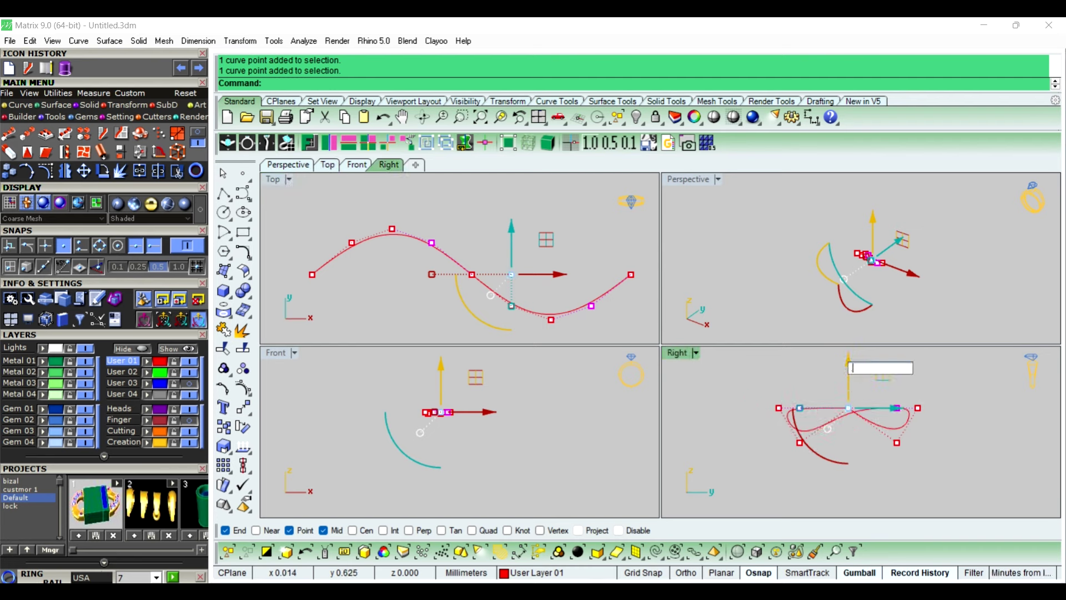
{"action": "type", "text": "5"}
{"action": "key", "text": "Return"}
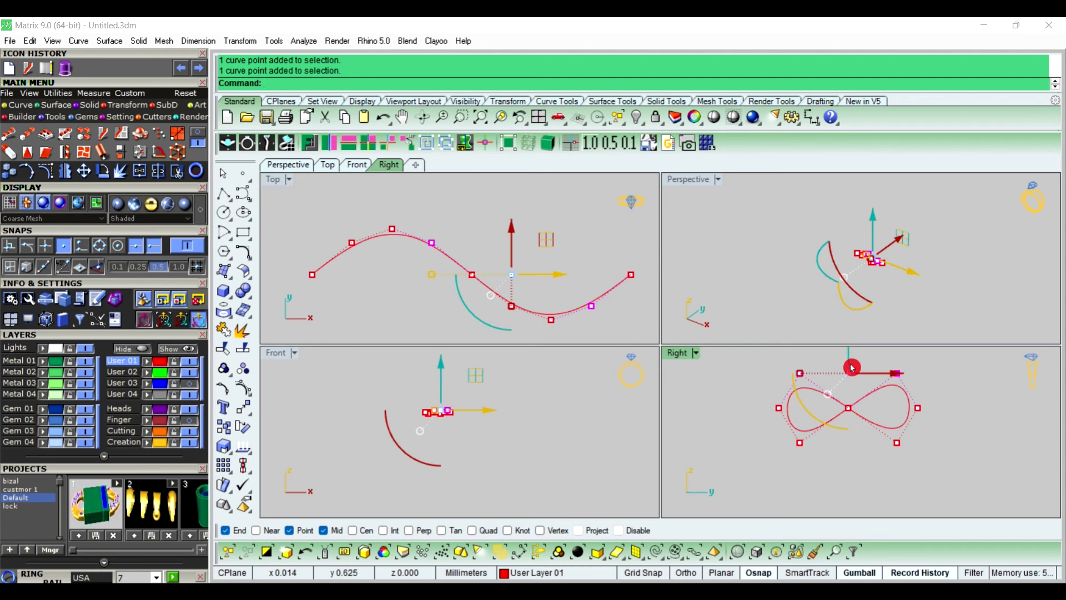
{"action": "left_click", "coordinate": [994, 449]}
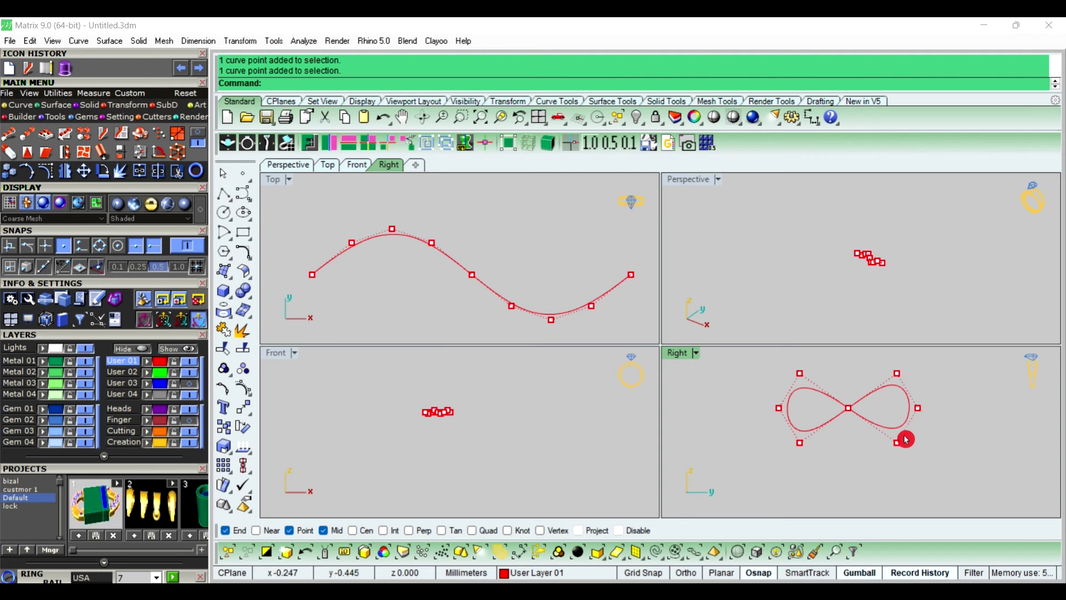
{"action": "left_click", "coordinate": [758, 260]}
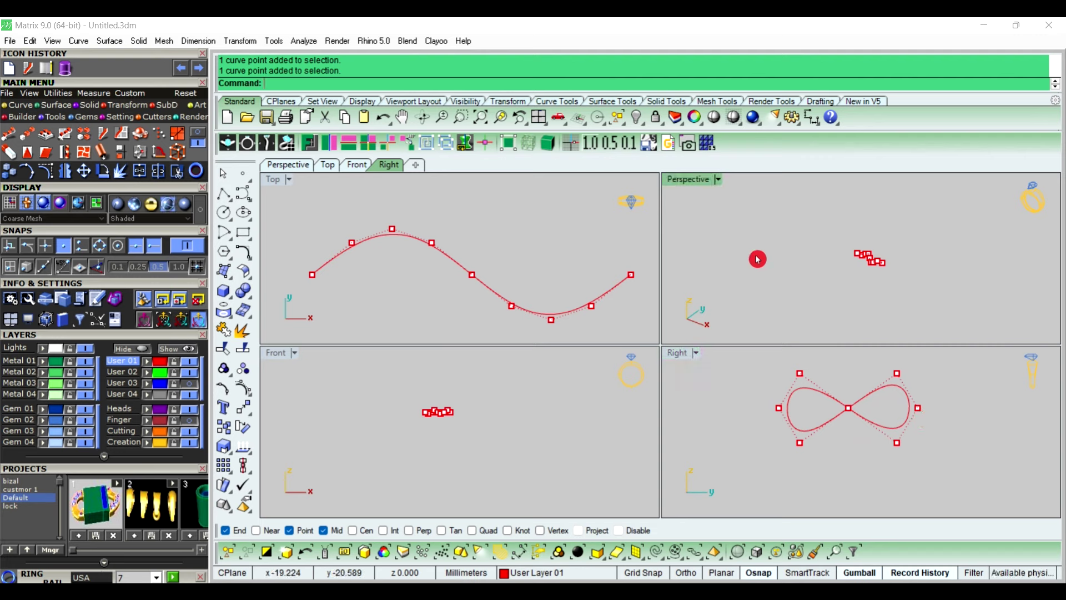
{"action": "right_click", "coordinate": [247, 391]}
{"action": "right_click_drag", "start_coordinate": [638, 263], "coordinate": [659, 244]}
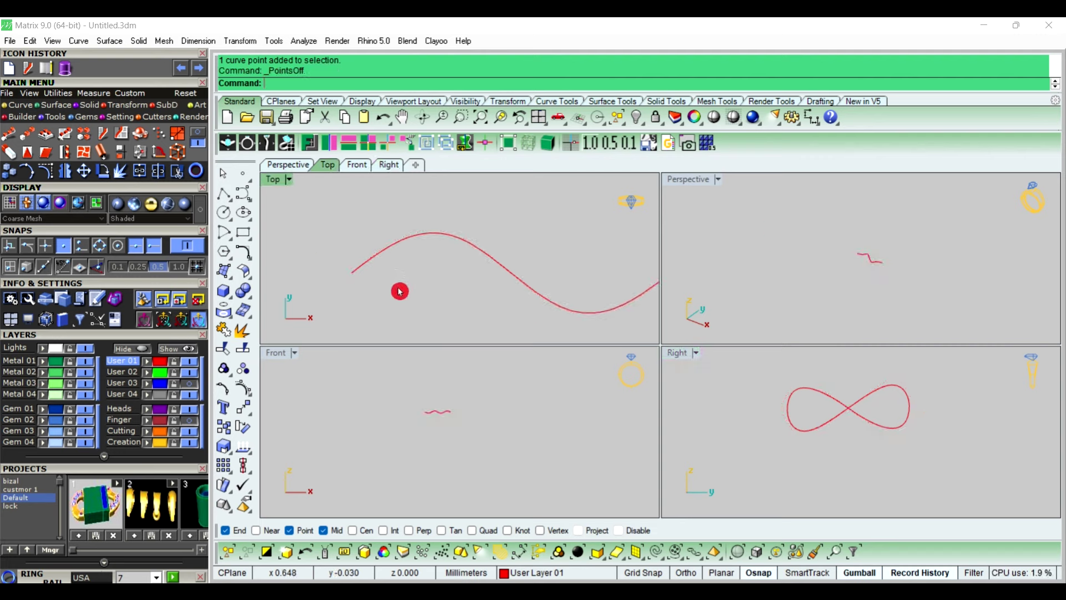
Rebuild the figure-eight wave curve with 11 points at degree 3.
{"action": "left_click", "coordinate": [794, 289]}
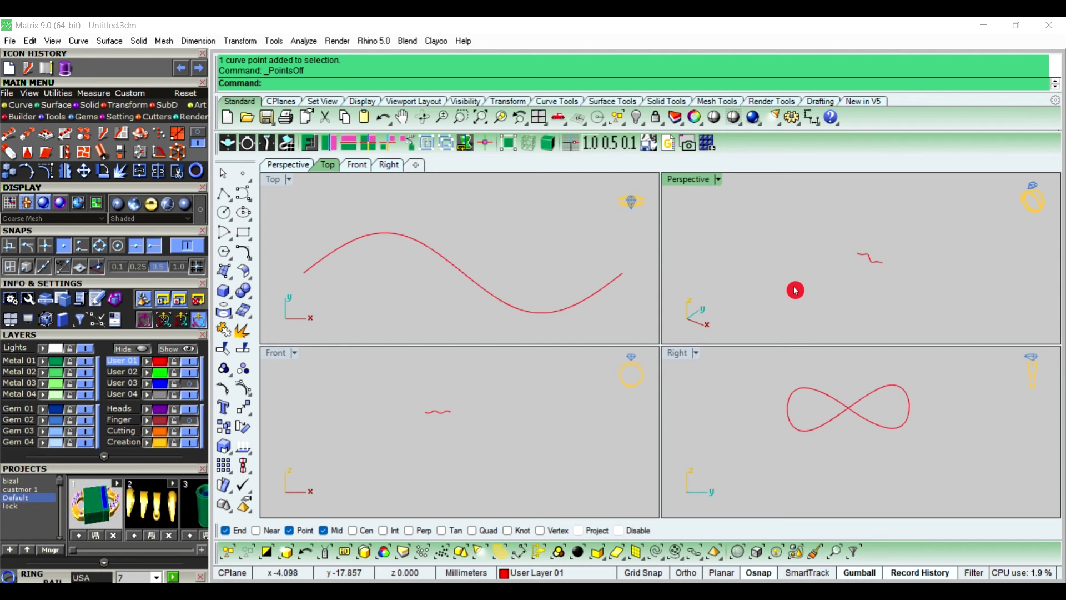
{"action": "left_click", "coordinate": [872, 259]}
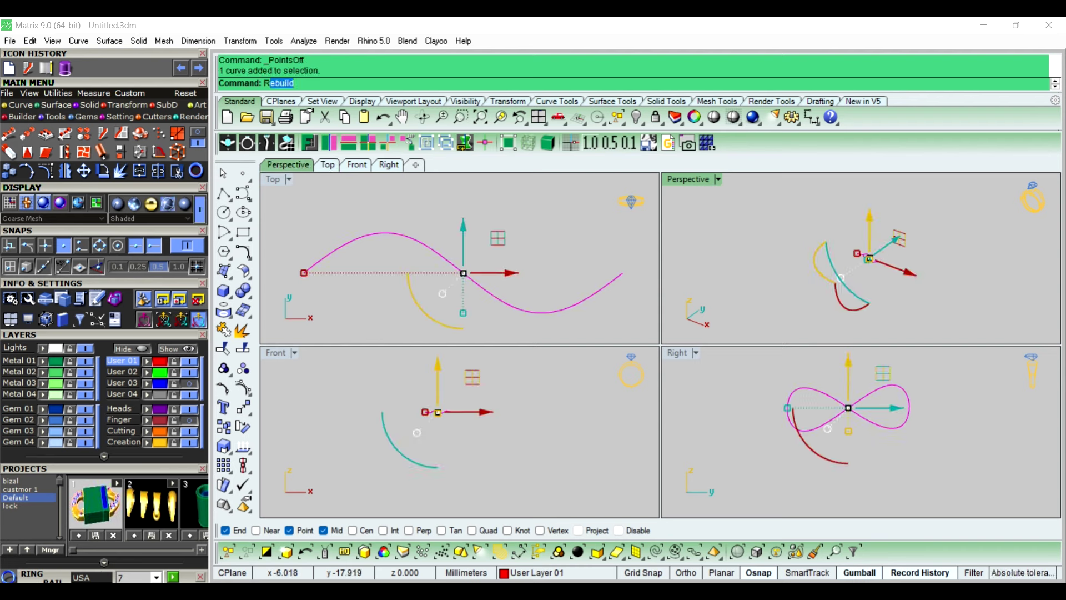
{"action": "right_click", "coordinate": [786, 285]}
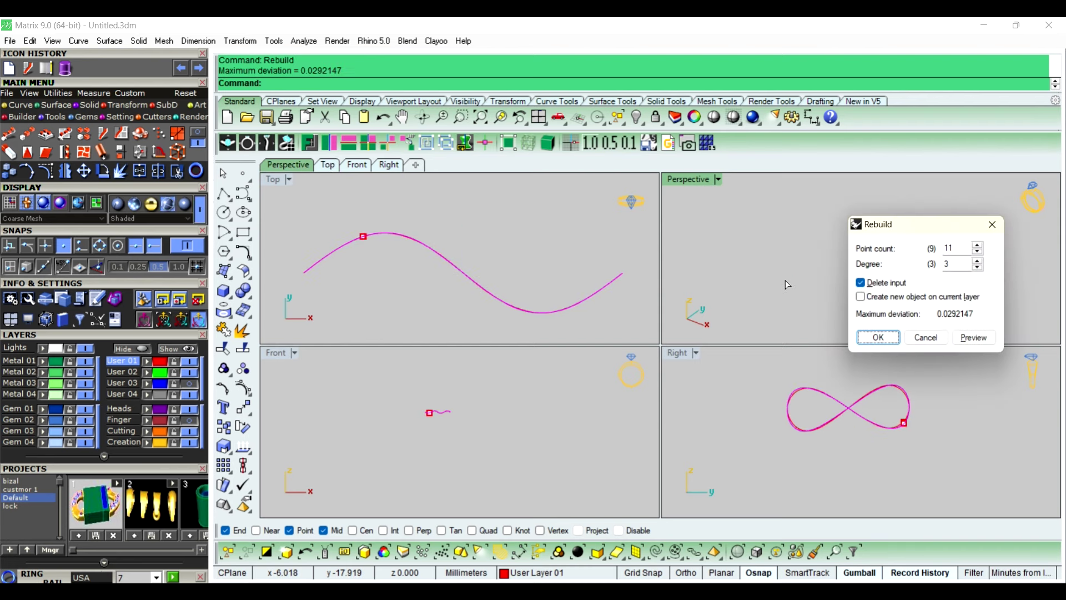
{"action": "left_click", "coordinate": [880, 338]}
{"action": "left_click", "coordinate": [798, 246]}
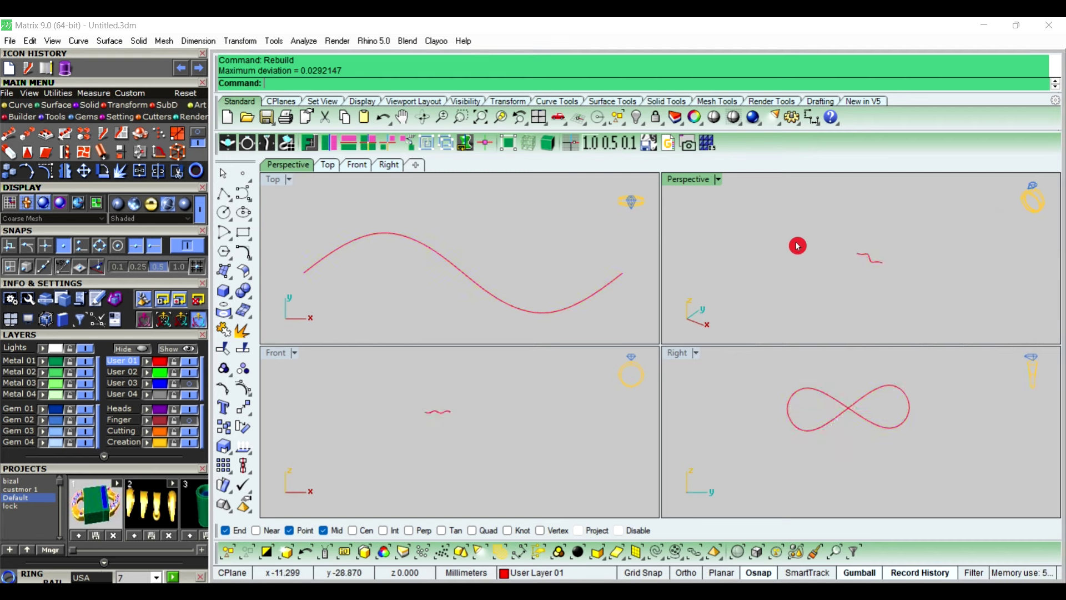
Maximize the Top view and measure the wave curve at 7.00 end to end.
{"action": "double_click", "coordinate": [271, 187]}
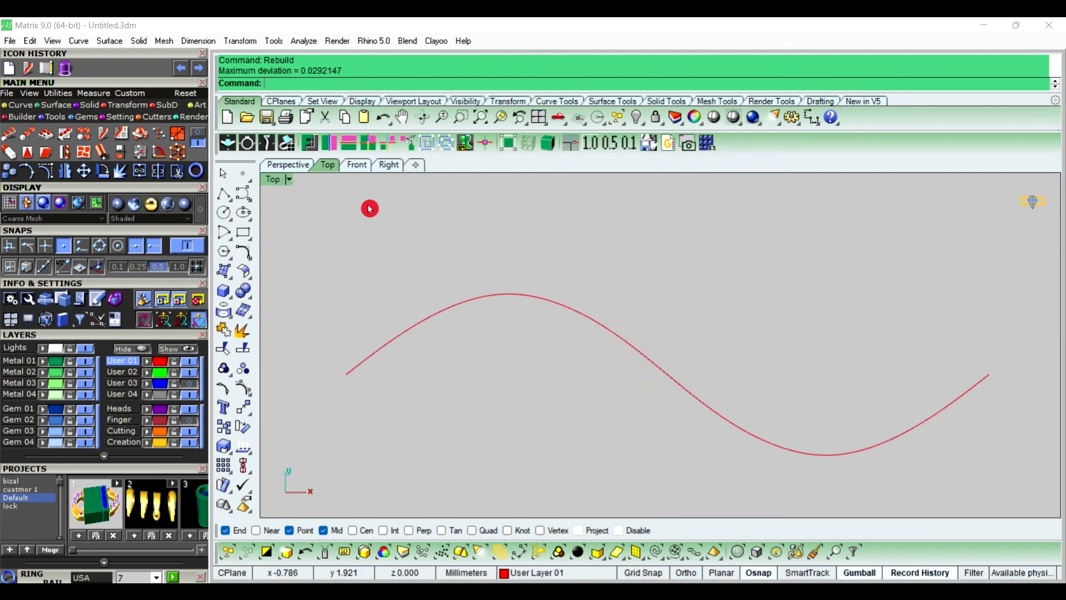
{"action": "scroll", "coordinate": [590, 300], "scroll_direction": "down", "scroll_amount": 2}
{"action": "left_click", "coordinate": [799, 118]}
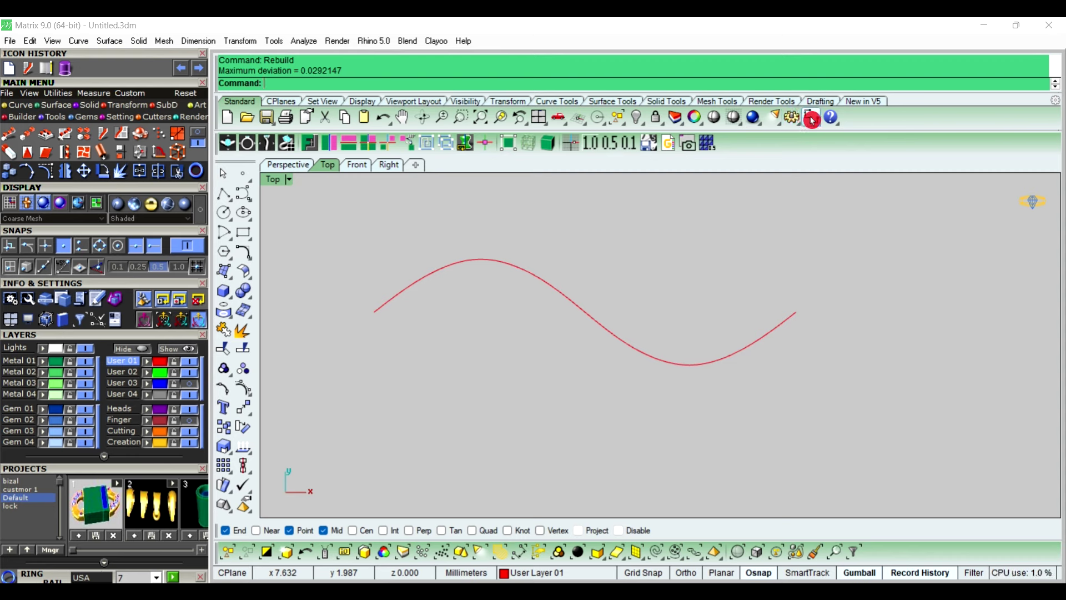
{"action": "left_click", "coordinate": [376, 313]}
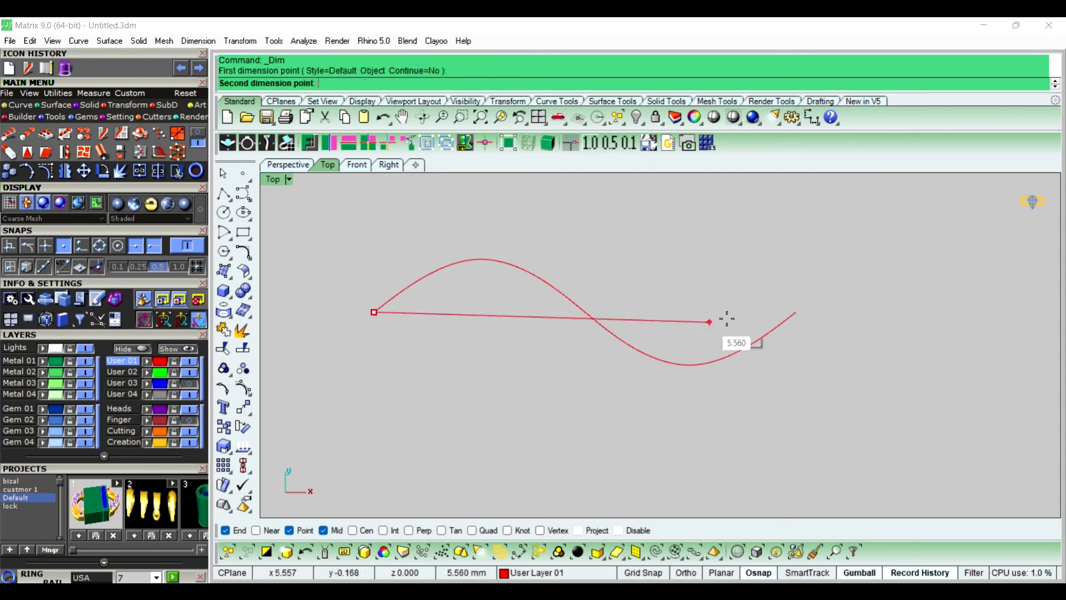
{"action": "left_click", "coordinate": [795, 312]}
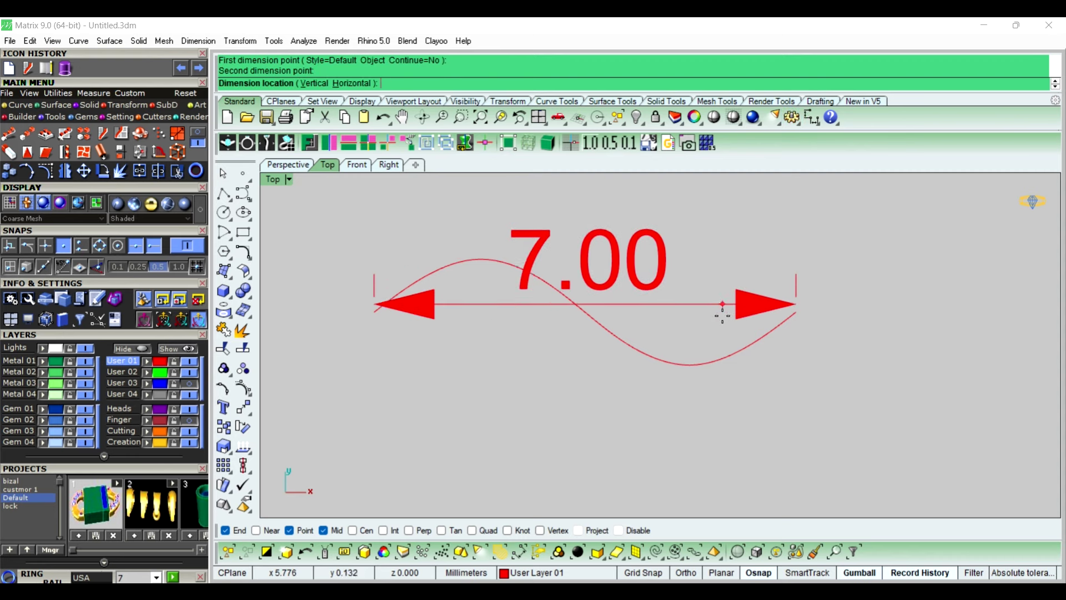
{"action": "key", "text": "Escape"}
Undo the earlier array, make User 01 current, and select the wave curve.
{"action": "key", "text": "ctrl+z"}
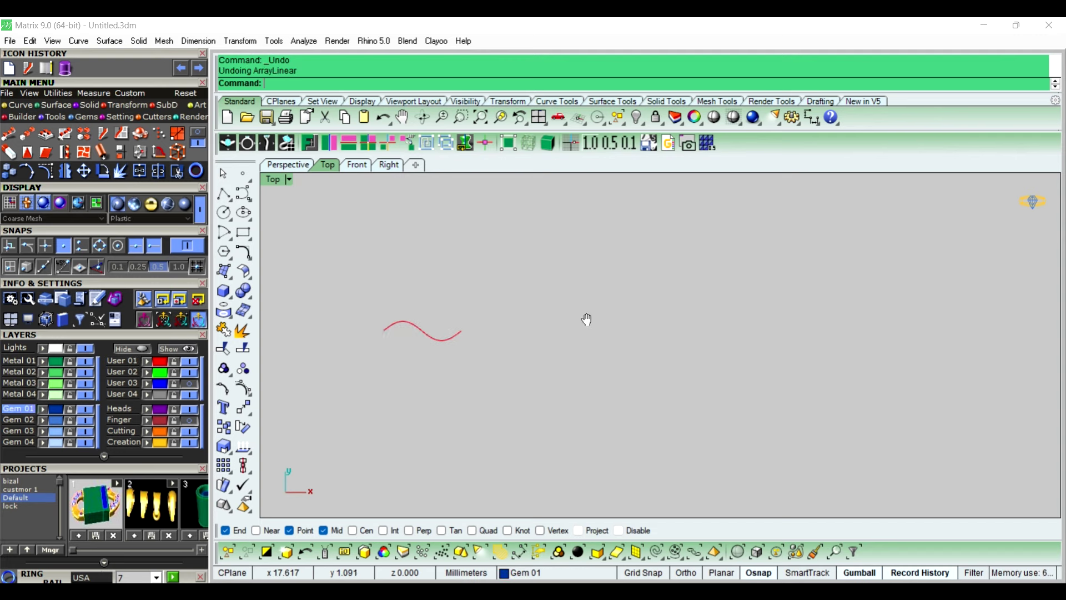
{"action": "right_click_drag", "start_coordinate": [500, 369], "coordinate": [517, 367]}
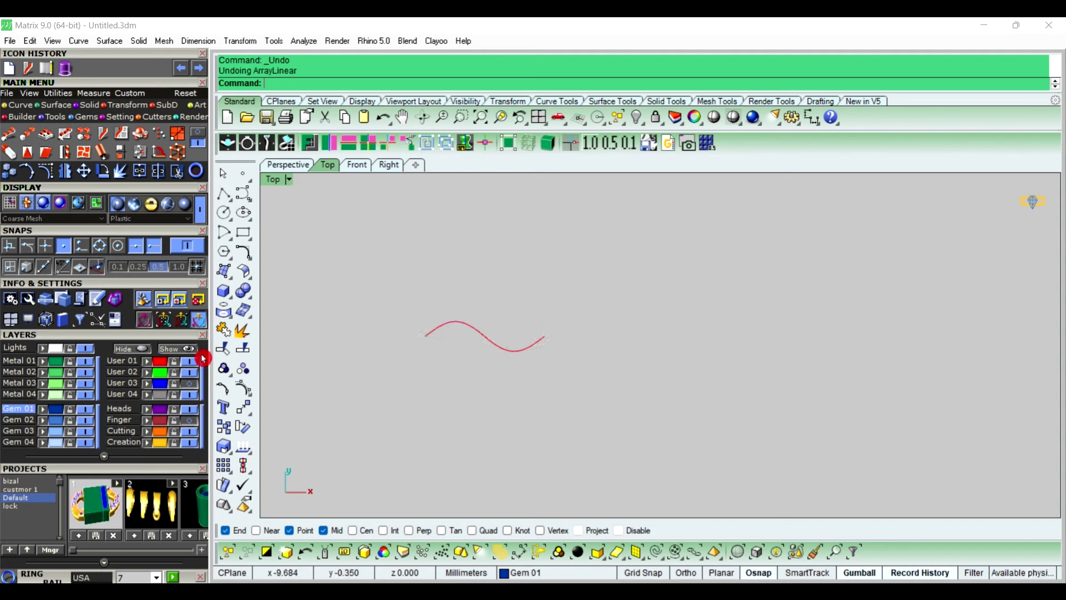
{"action": "left_click", "coordinate": [124, 361]}
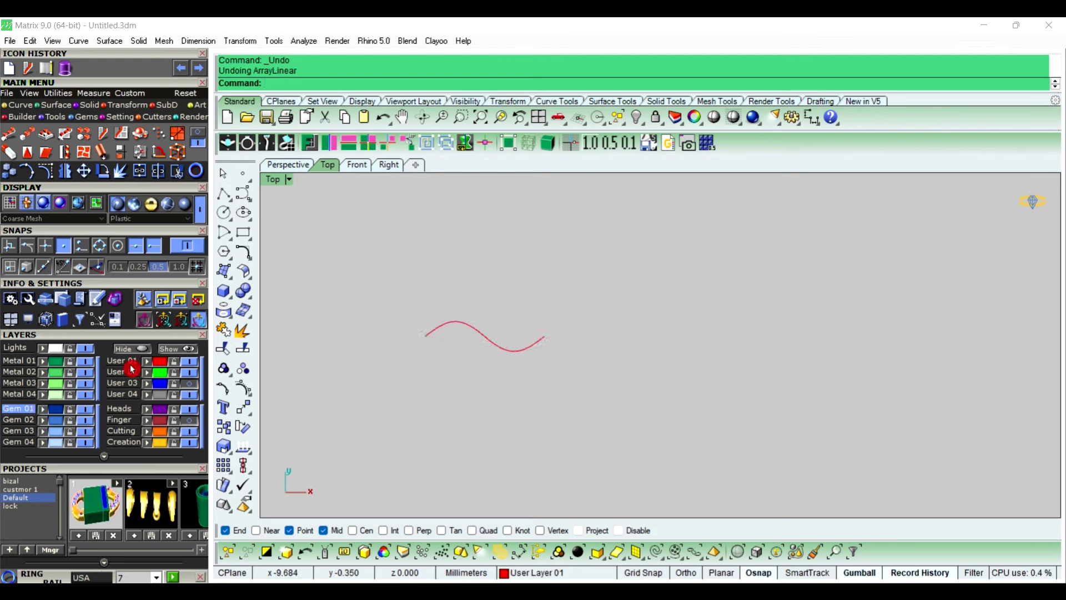
{"action": "left_click", "coordinate": [495, 353]}
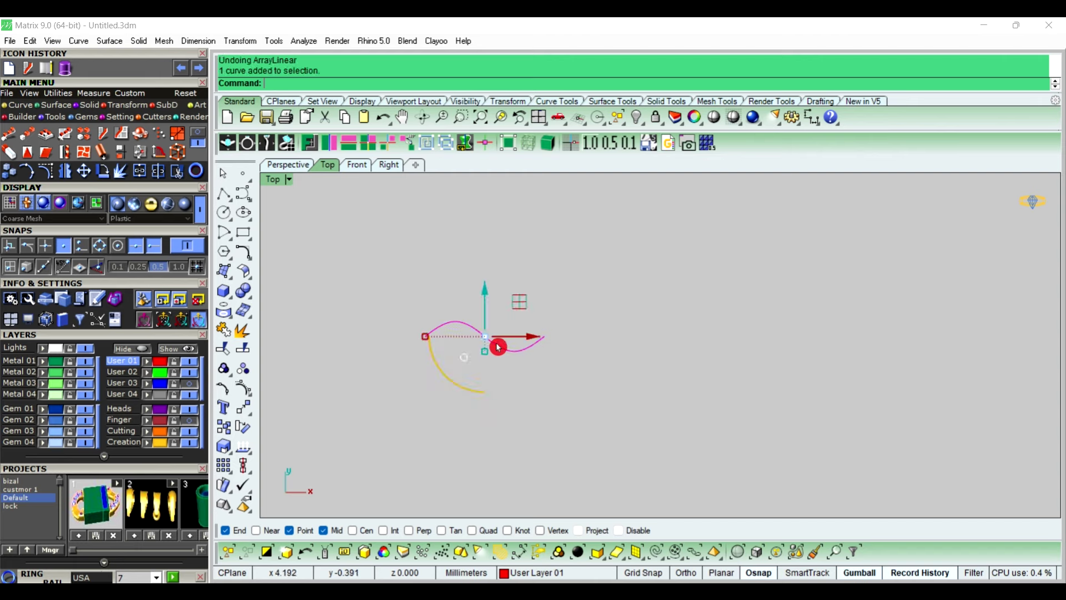
Linear-array the wave curve into 15 copies spaced from its start to end point.
{"action": "left_click", "coordinate": [230, 471]}
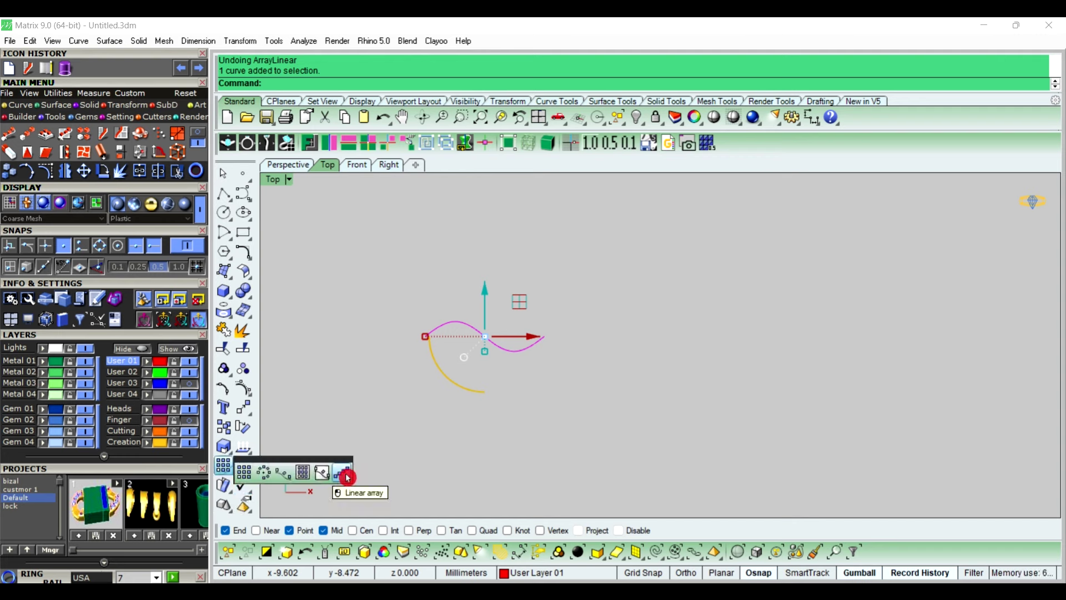
{"action": "left_click", "coordinate": [344, 473]}
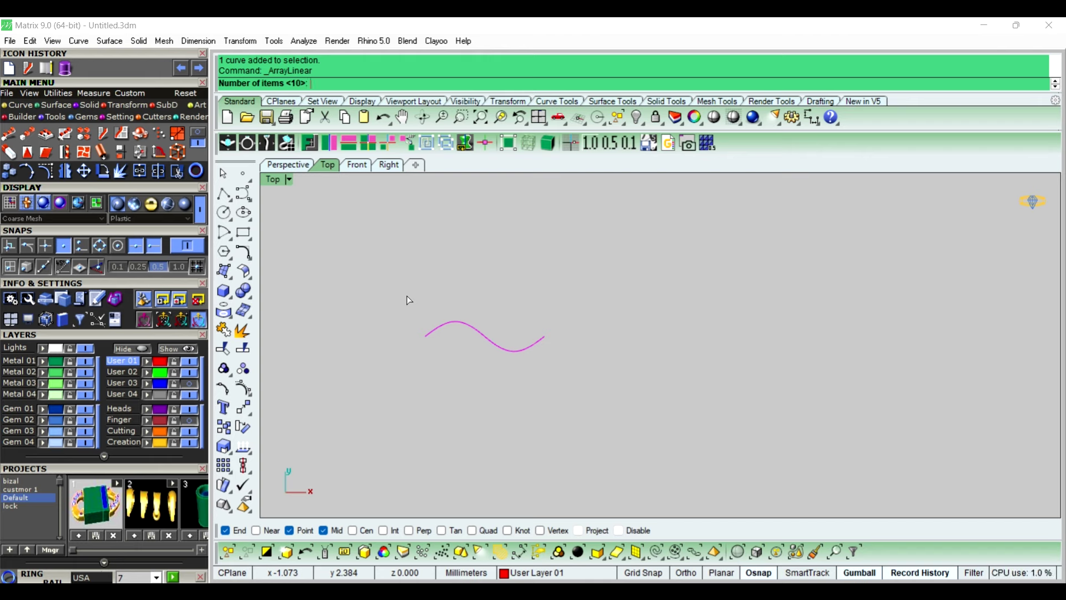
{"action": "key", "text": "Return"}
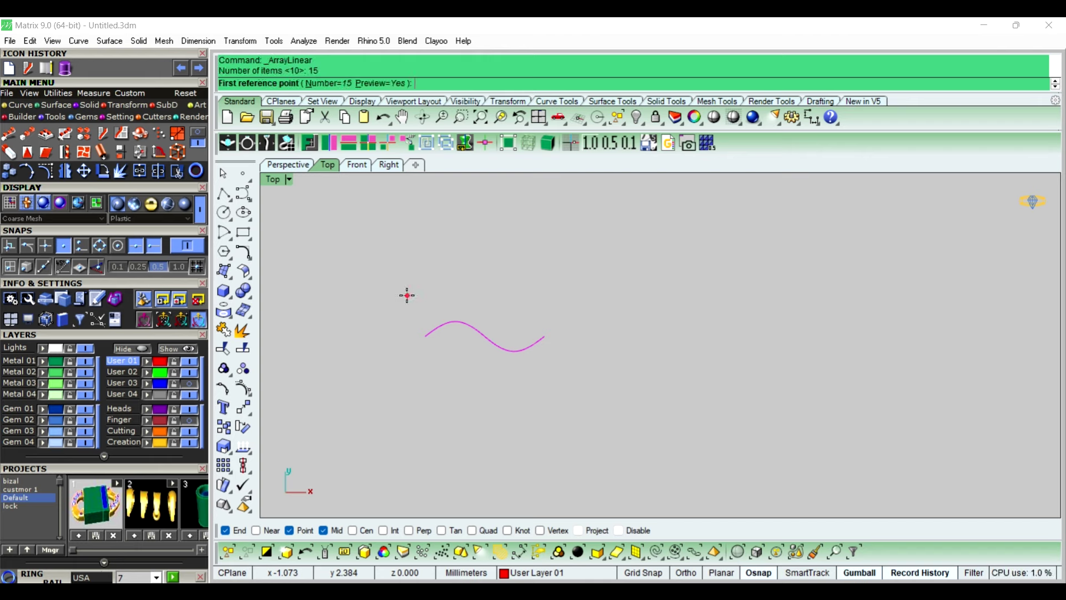
{"action": "left_click", "coordinate": [426, 337]}
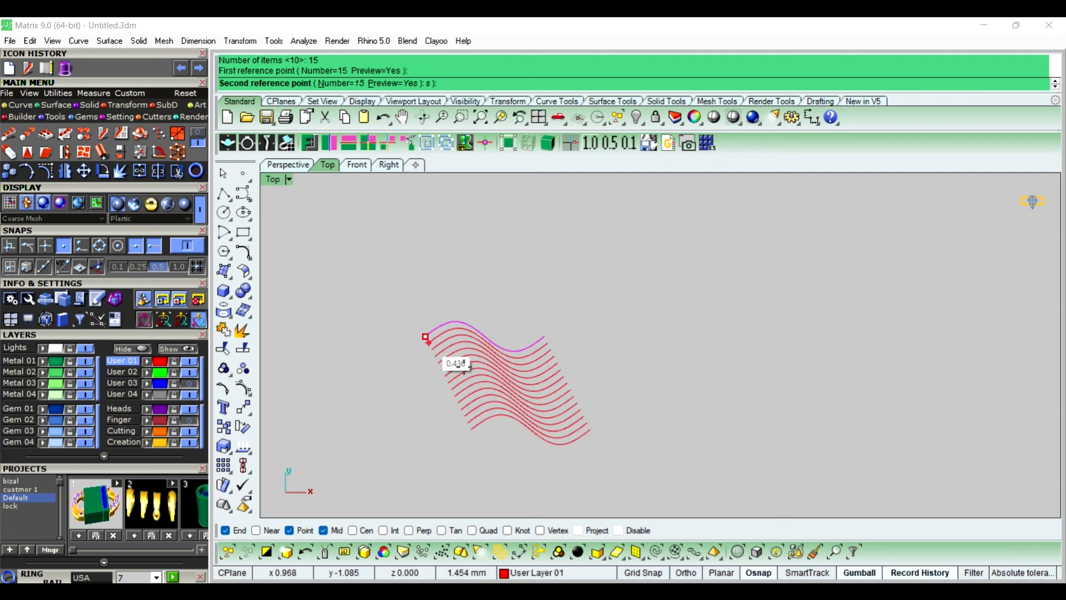
{"action": "left_click", "coordinate": [549, 336]}
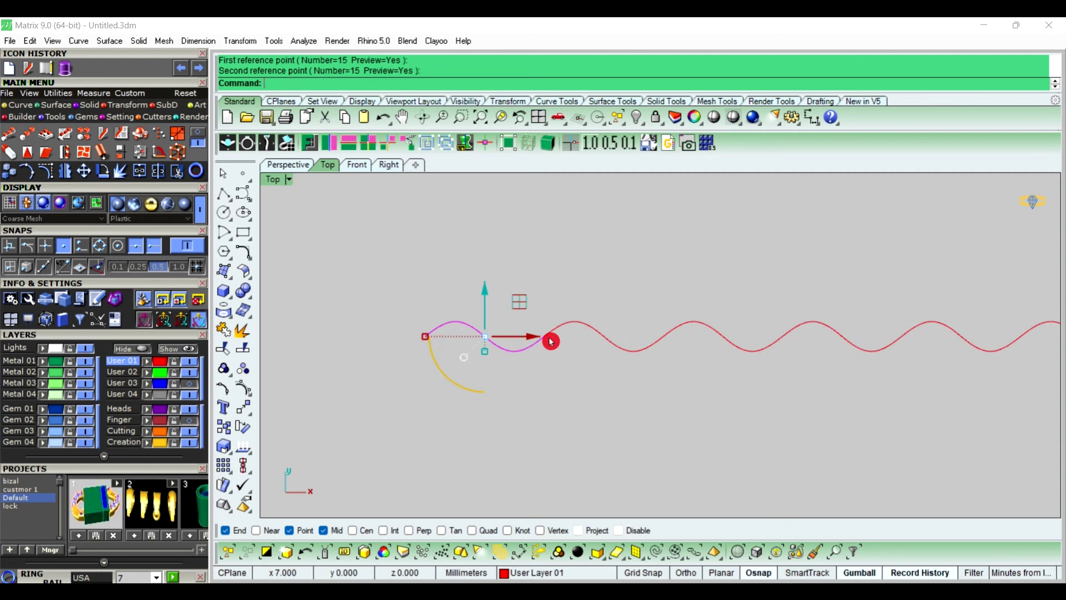
Window-select all 15 wave copies.
{"action": "left_click", "coordinate": [547, 372]}
{"action": "left_click", "coordinate": [529, 349]}
{"action": "left_click", "coordinate": [549, 403]}
{"action": "scroll", "coordinate": [433, 332], "scroll_direction": "down", "scroll_amount": 10}
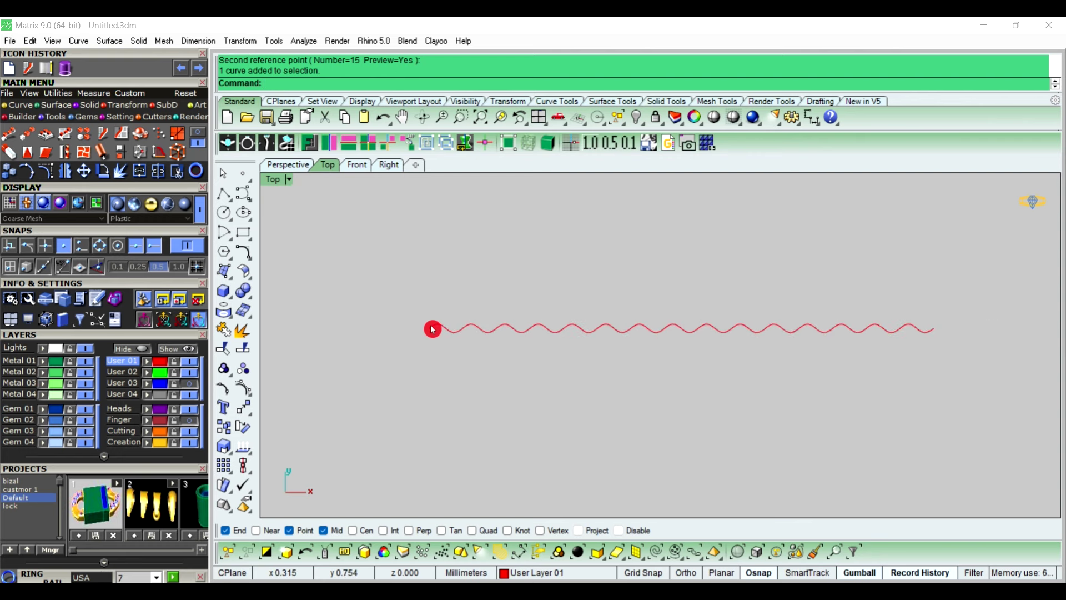
{"action": "left_click_drag", "start_coordinate": [406, 293], "coordinate": [784, 400]}
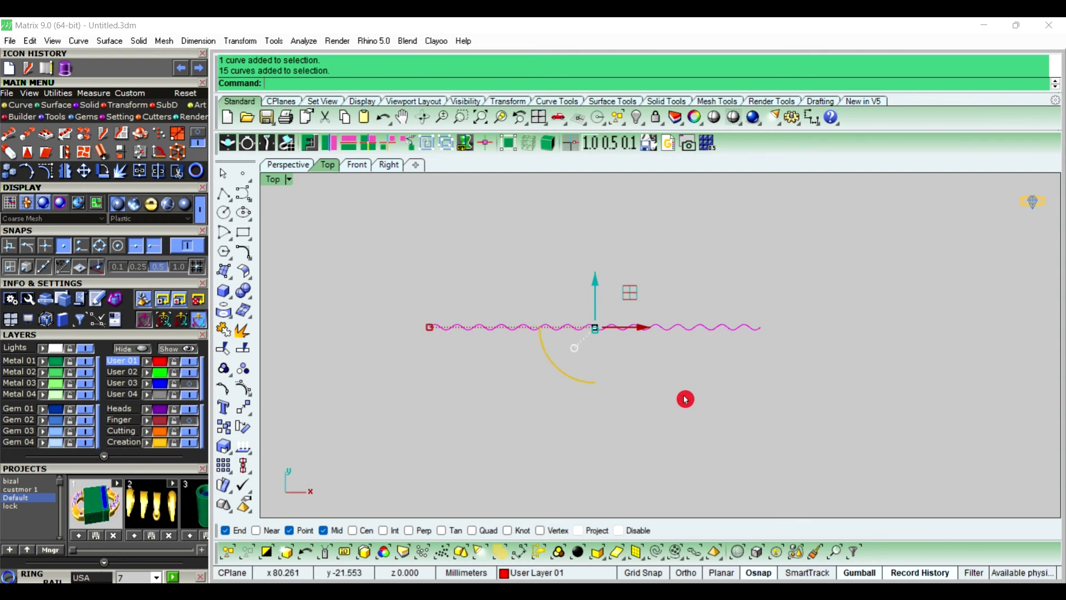
Join the 15 wave copies into one curve and rebuild it with 100 points, degree 3.
{"action": "key", "text": "Return"}
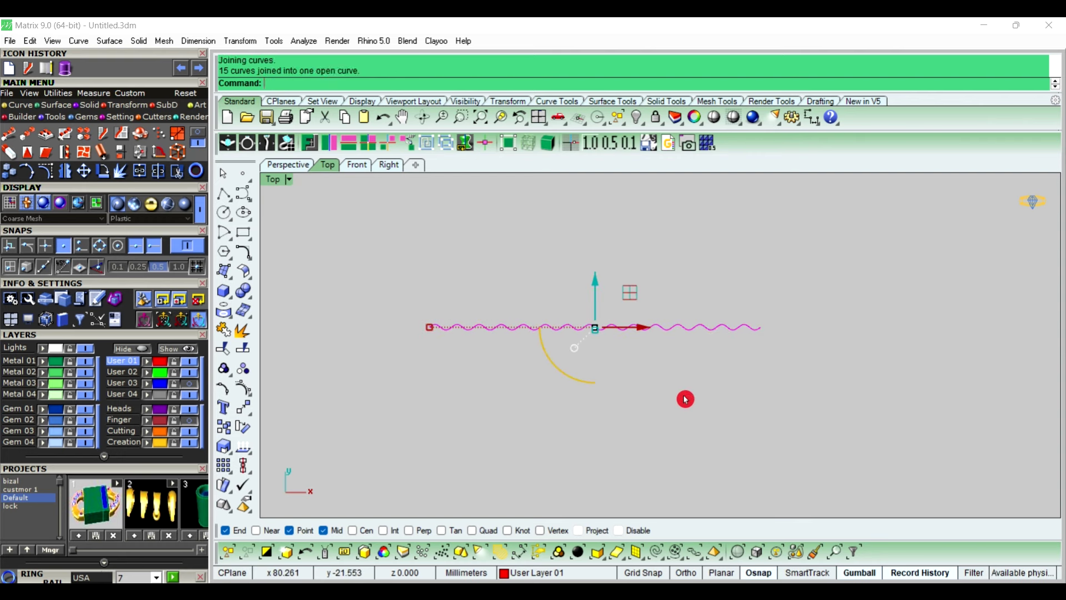
{"action": "left_click", "coordinate": [686, 400]}
{"action": "scroll", "coordinate": [476, 328], "scroll_direction": "up", "scroll_amount": 3}
{"action": "left_click", "coordinate": [474, 328]}
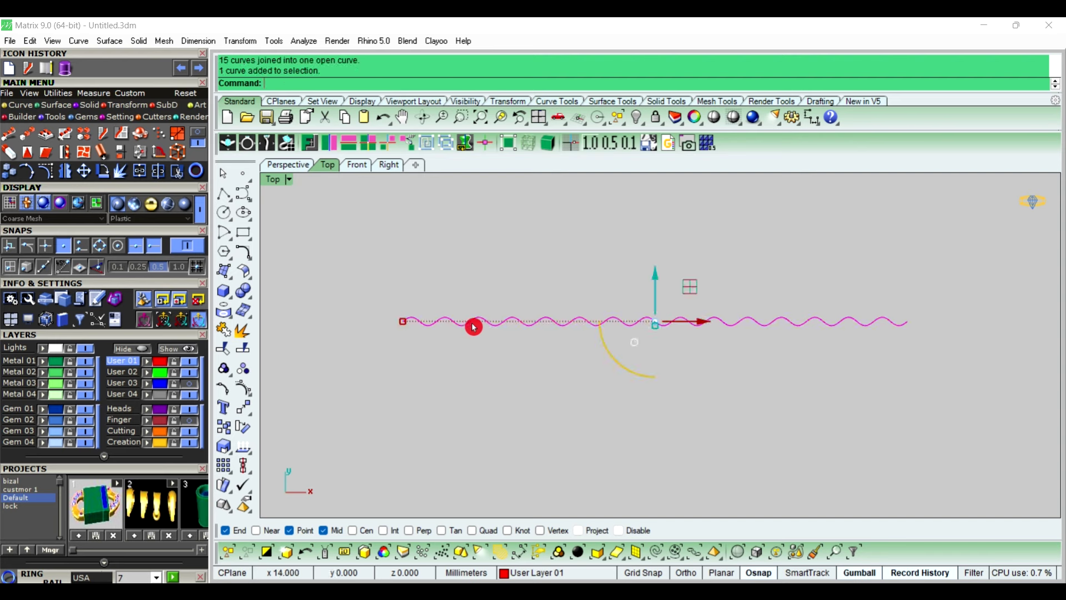
{"action": "left_click", "coordinate": [512, 377]}
{"action": "left_click", "coordinate": [479, 322]}
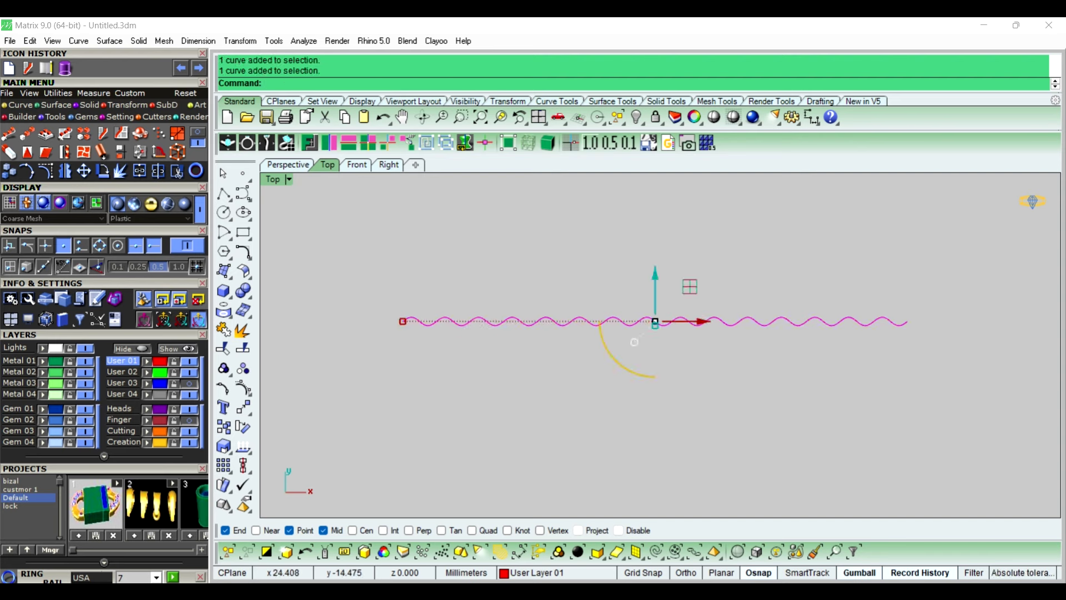
{"action": "key", "text": "Return"}
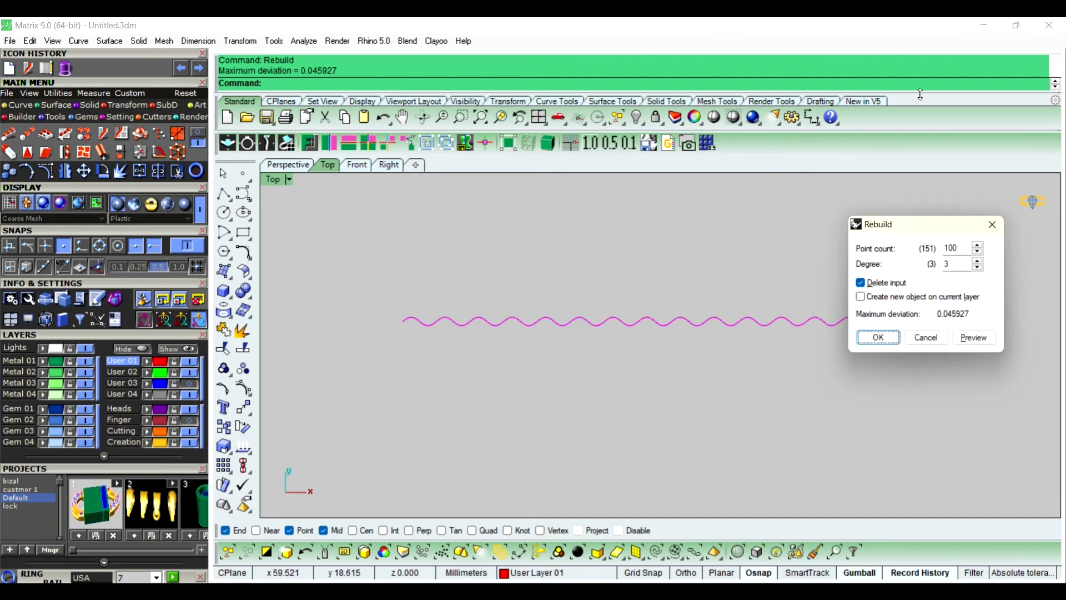
Rebuild the curve with 100 points.
{"action": "left_click", "coordinate": [882, 339]}
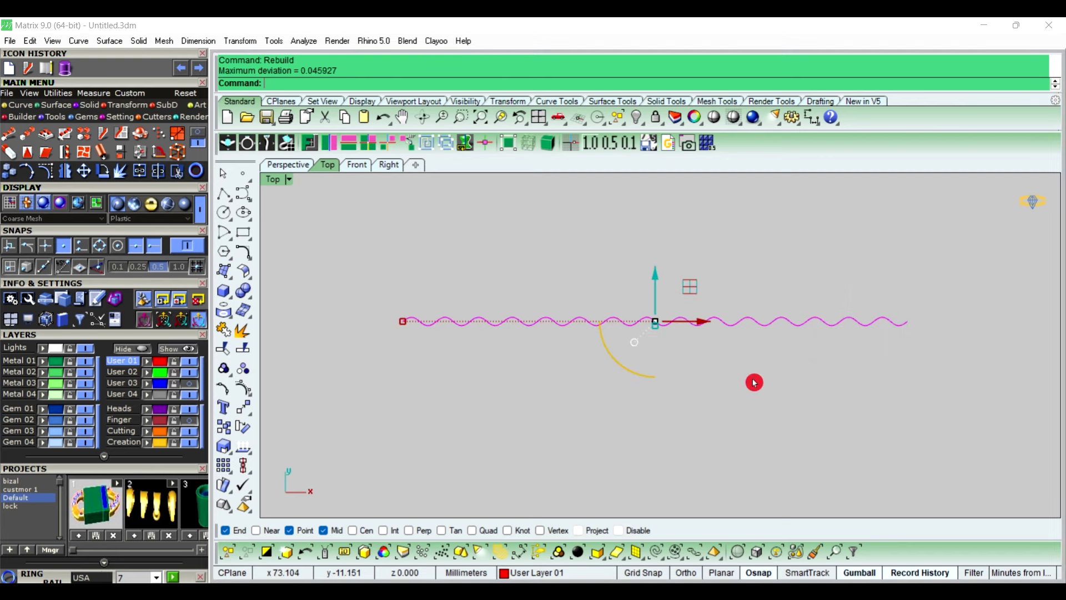
{"action": "left_click", "coordinate": [754, 381]}
{"action": "scroll", "coordinate": [425, 338], "scroll_direction": "up", "scroll_amount": 5}
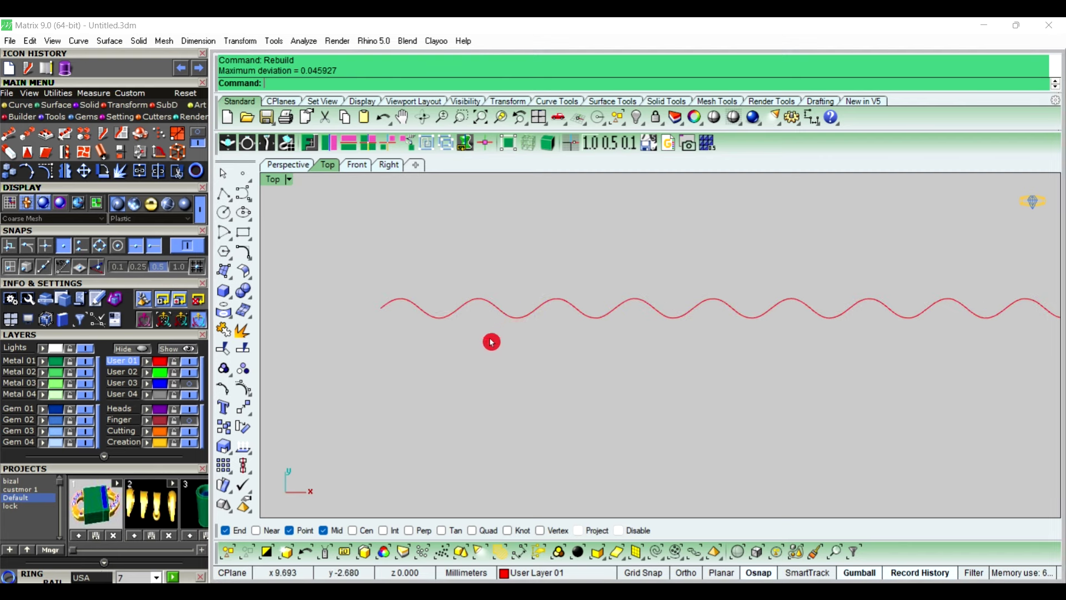
Copy the wavy curve 7/3 (2.333 mm) horizontally from its left endpoint.
{"action": "left_click", "coordinate": [463, 309]}
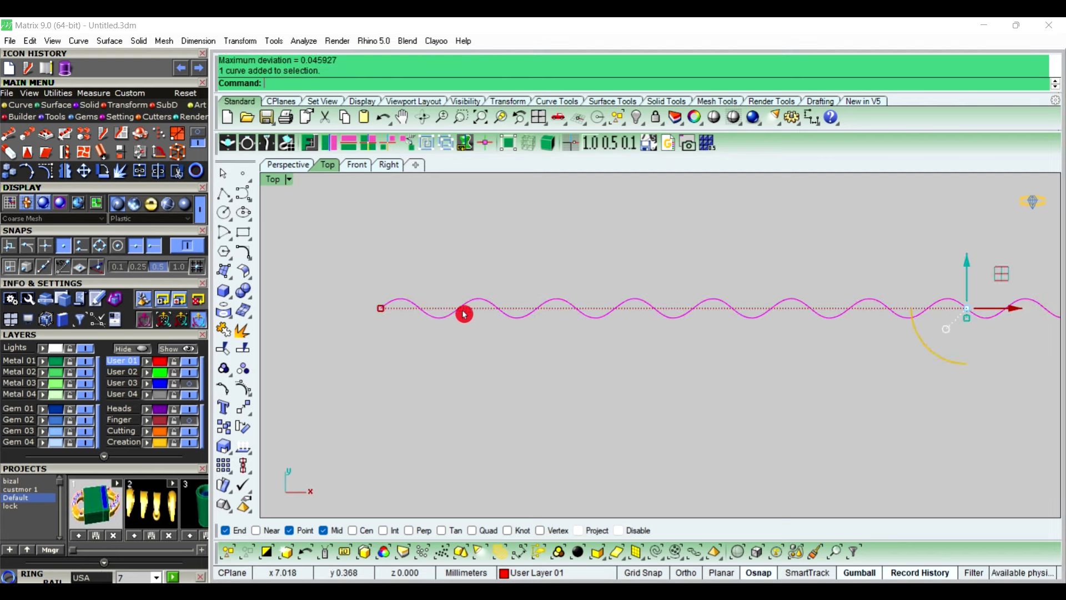
{"action": "left_click", "coordinate": [222, 429]}
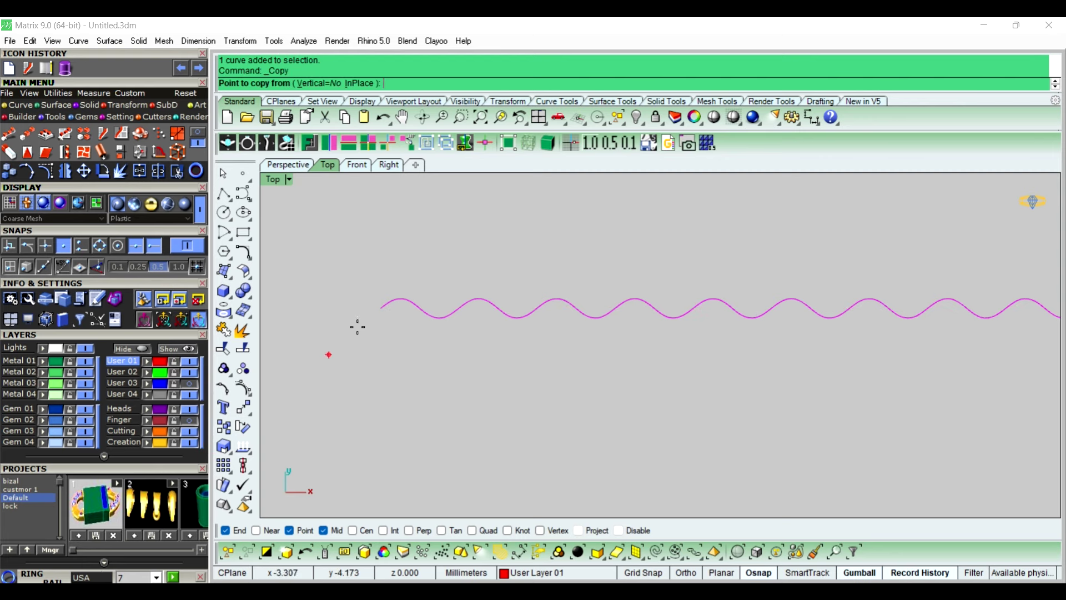
{"action": "left_click", "coordinate": [381, 308]}
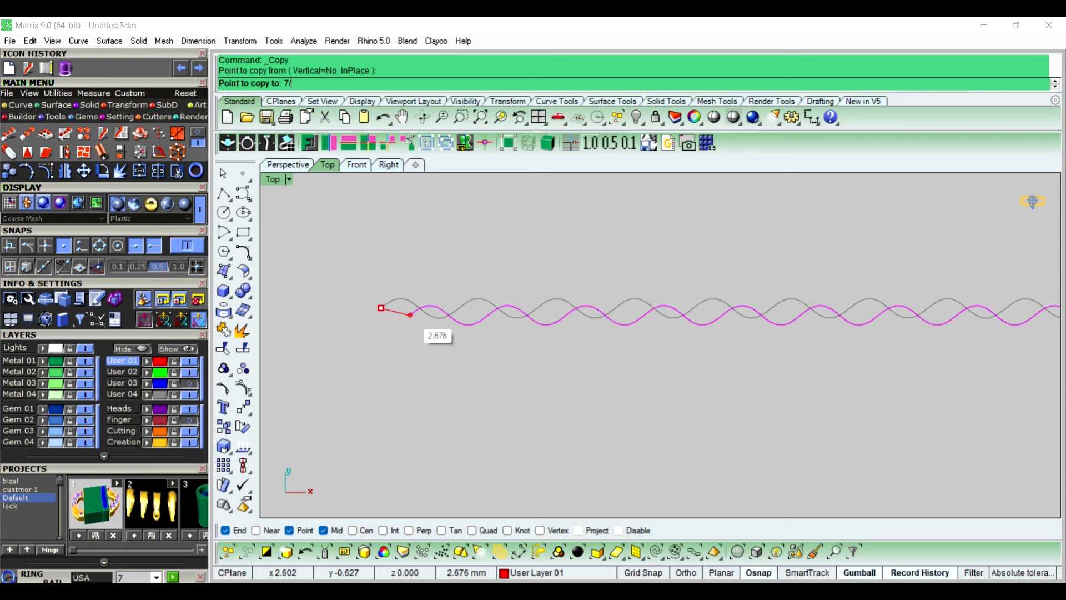
{"action": "type", "text": "7/3"}
{"action": "key", "text": "Return"}
{"action": "key", "text": "F8"}
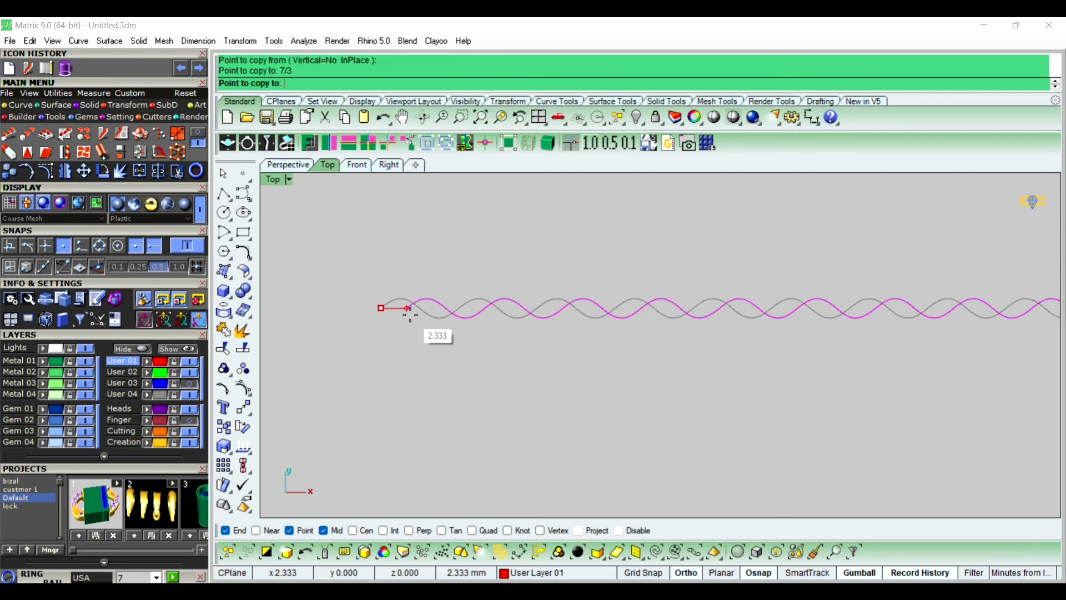
{"action": "left_click", "coordinate": [410, 313]}
{"action": "key", "text": "F8"}
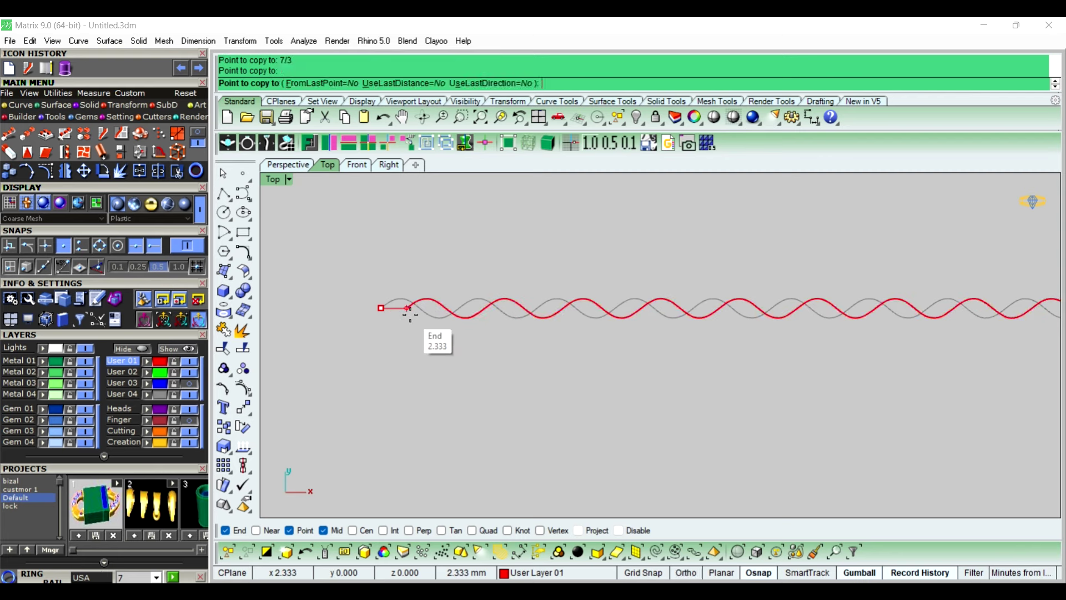
Add a second copy 2.333 mm further using FromLastPoint and UseLastDistance.
{"action": "left_click", "coordinate": [325, 84]}
{"action": "left_click", "coordinate": [400, 84]}
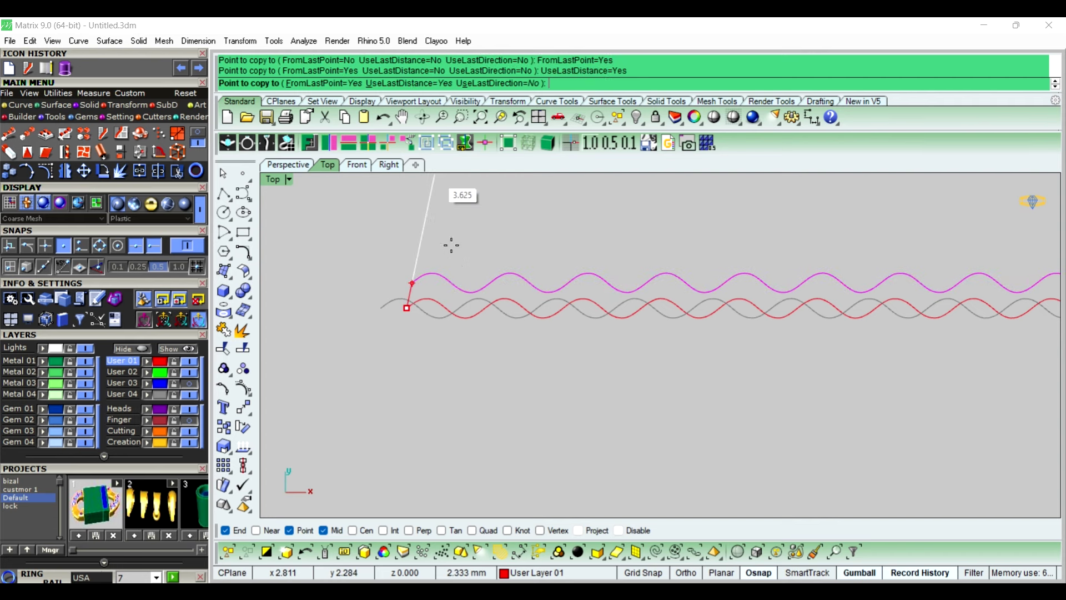
{"action": "key", "text": "F8"}
{"action": "left_click", "coordinate": [449, 311], "text": "shift"}
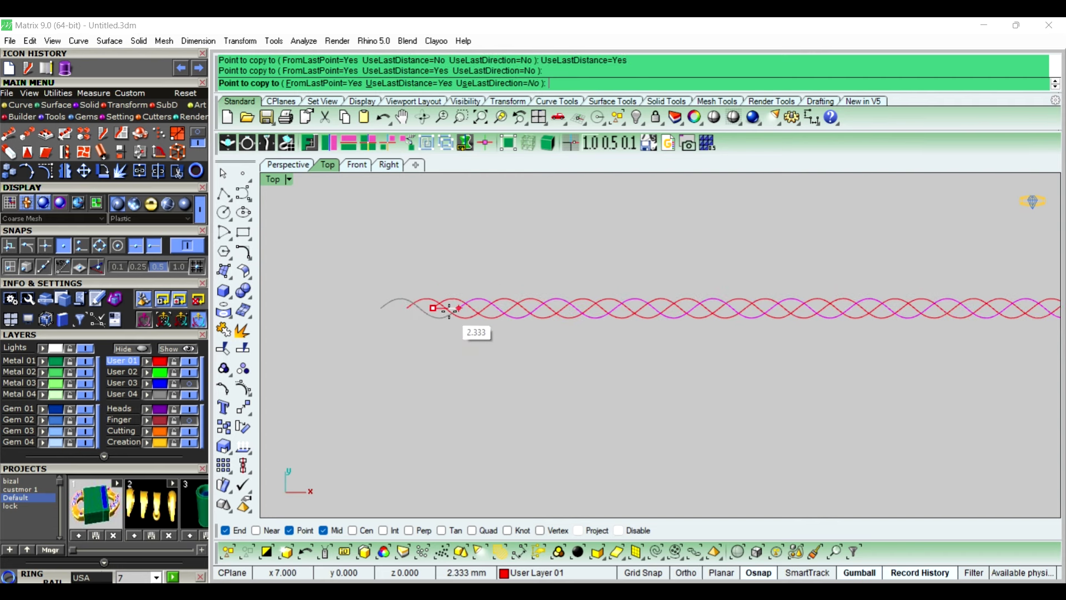
{"action": "right_click", "coordinate": [447, 341]}
{"action": "left_click", "coordinate": [490, 380]}
Frame the braid and window-select all three strand curves.
{"action": "right_click_drag", "start_coordinate": [584, 365], "coordinate": [469, 357]}
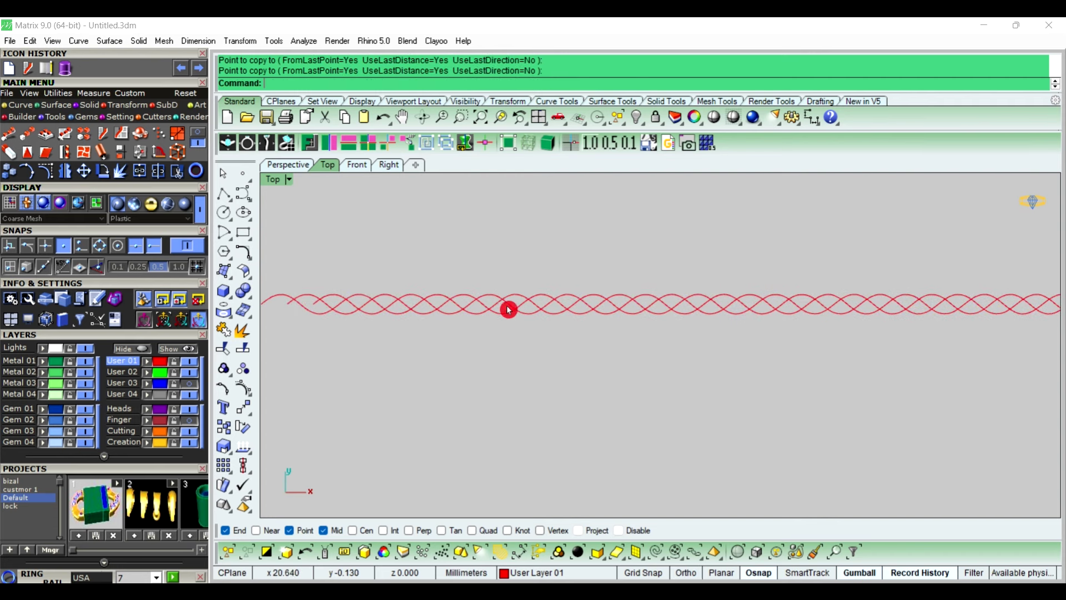
{"action": "scroll", "coordinate": [509, 309], "scroll_direction": "down", "scroll_amount": 6}
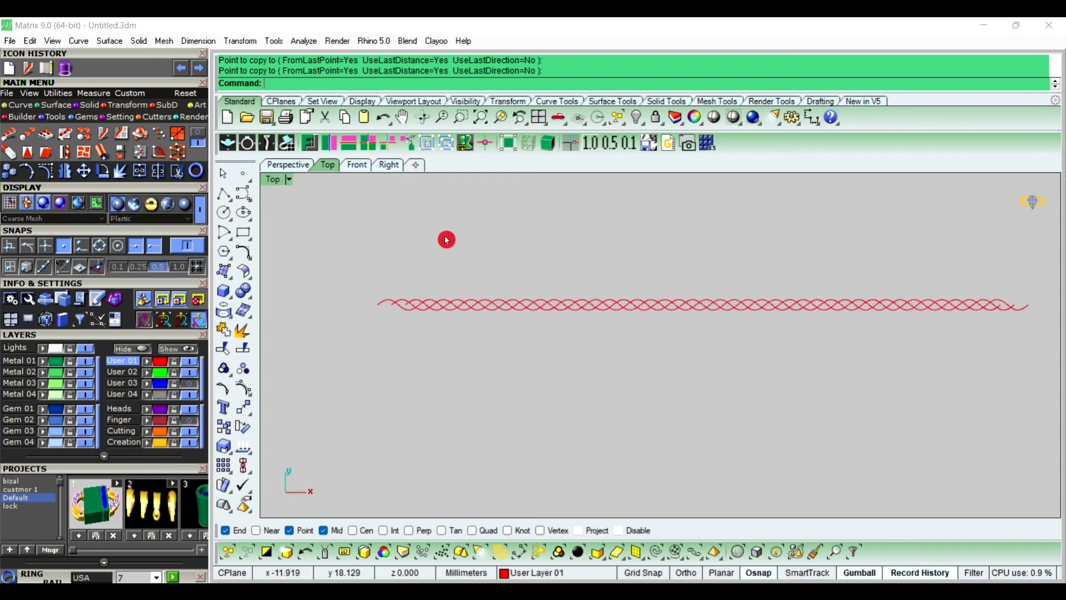
{"action": "scroll", "coordinate": [524, 318], "scroll_direction": "up", "scroll_amount": 6}
{"action": "scroll", "coordinate": [580, 297], "scroll_direction": "down", "scroll_amount": 2}
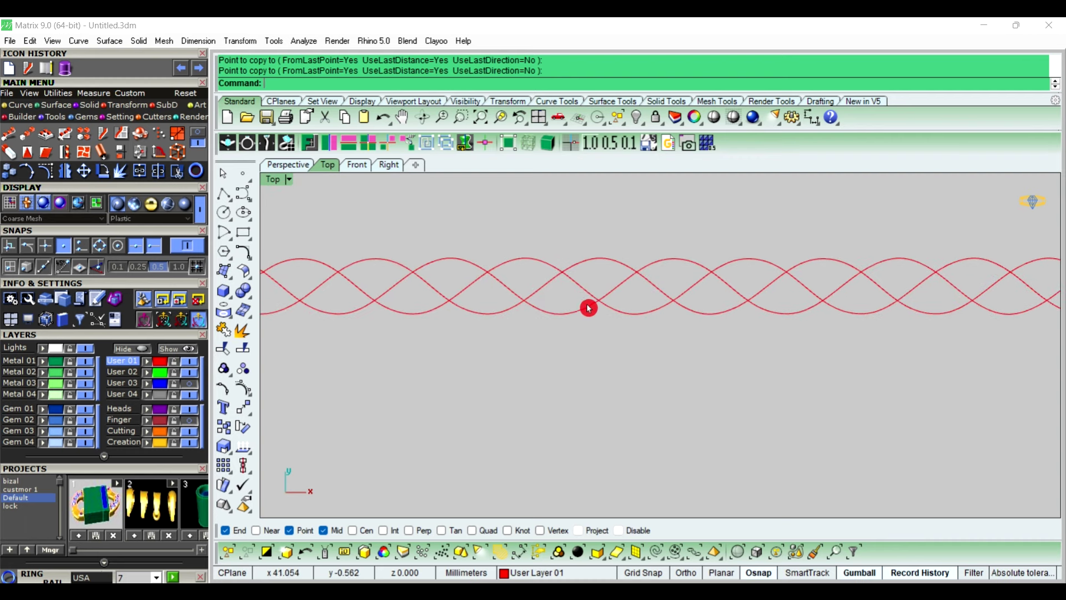
{"action": "scroll", "coordinate": [655, 292], "scroll_direction": "down", "scroll_amount": 5}
{"action": "right_click_drag", "start_coordinate": [649, 294], "coordinate": [566, 300]}
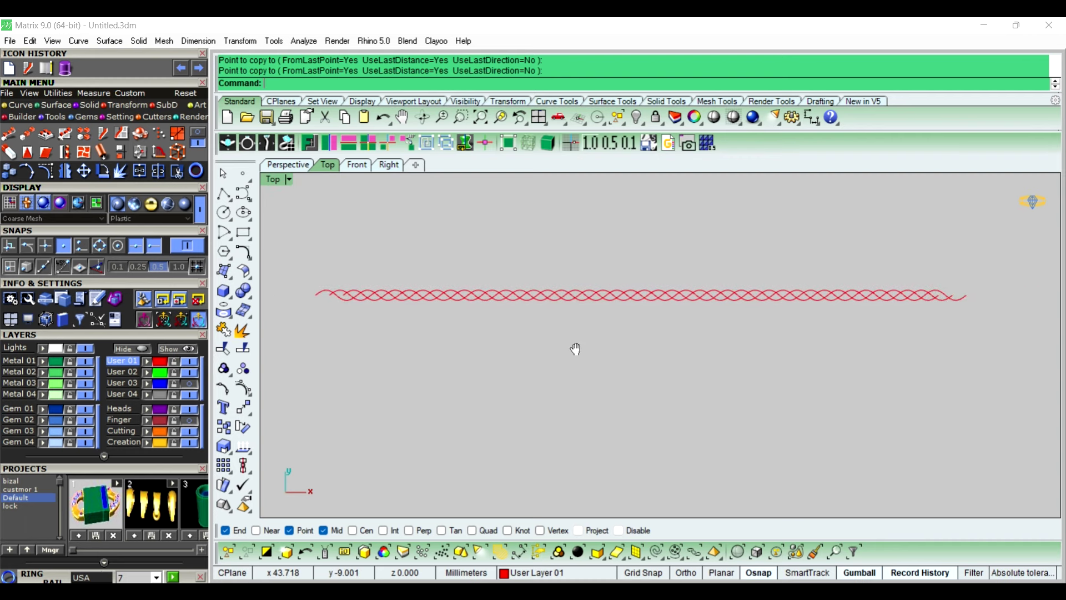
{"action": "left_click_drag", "start_coordinate": [295, 254], "coordinate": [978, 370]}
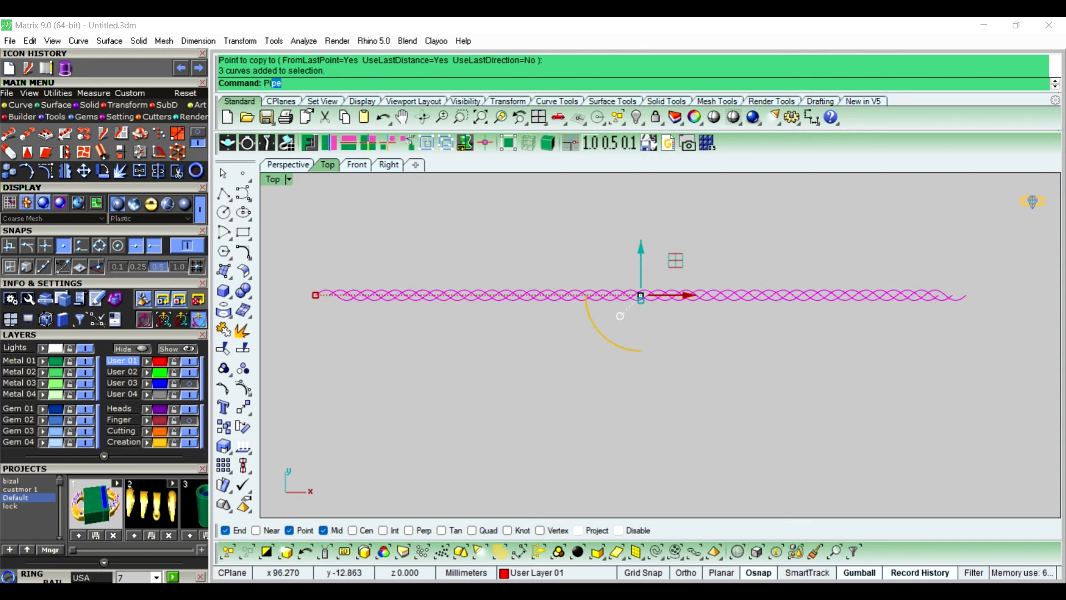
Pipe the three braid curves into round strands of diameter 1.
{"action": "key", "text": "Return"}
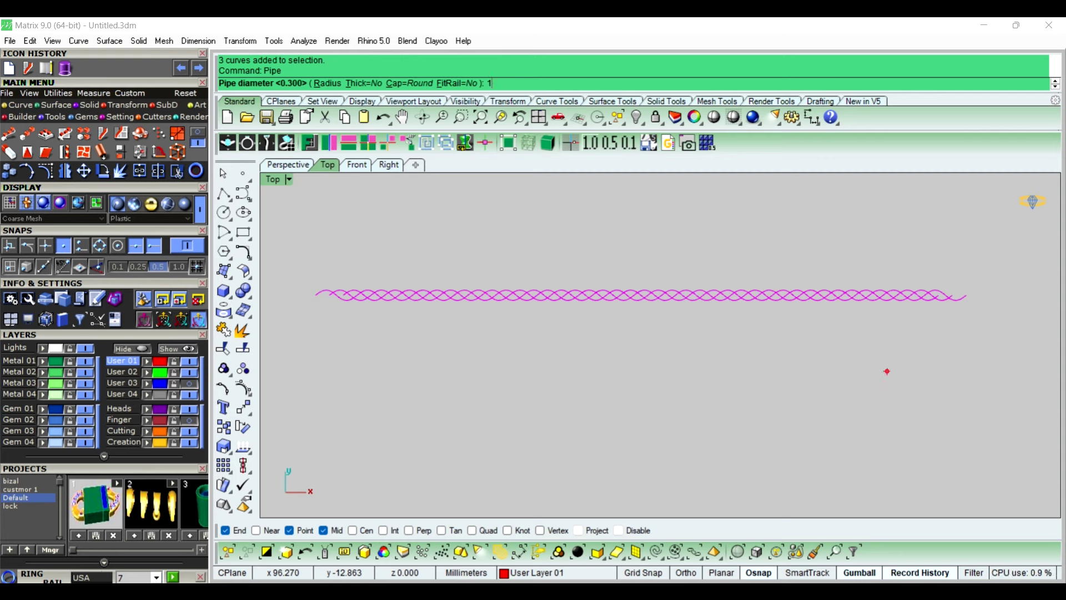
{"action": "key", "text": "Return"}
{"action": "key", "text": "Return"}
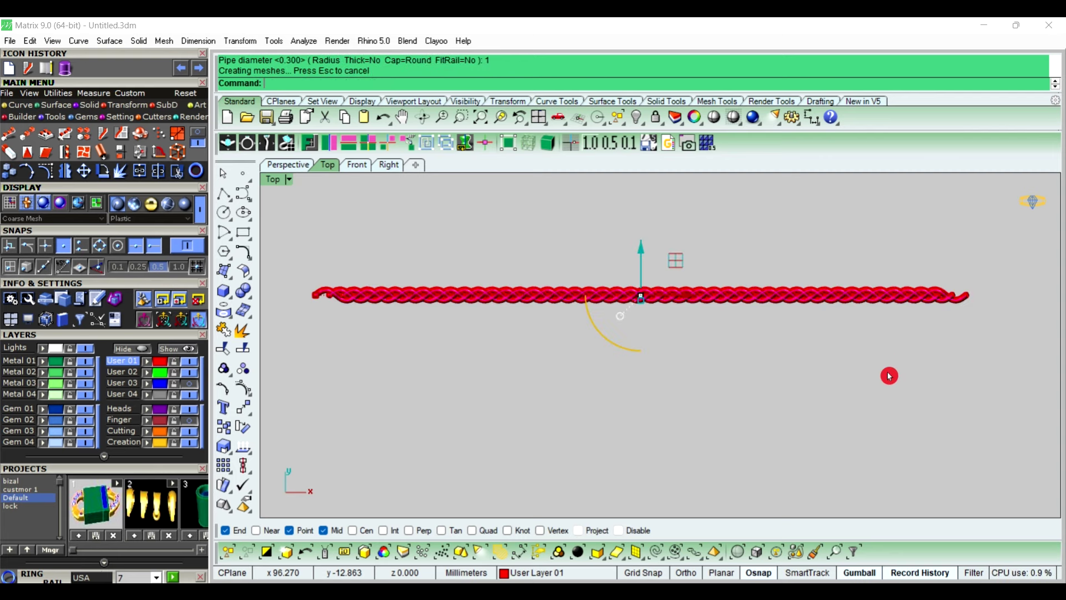
{"action": "scroll", "coordinate": [508, 302], "scroll_direction": "up", "scroll_amount": 5}
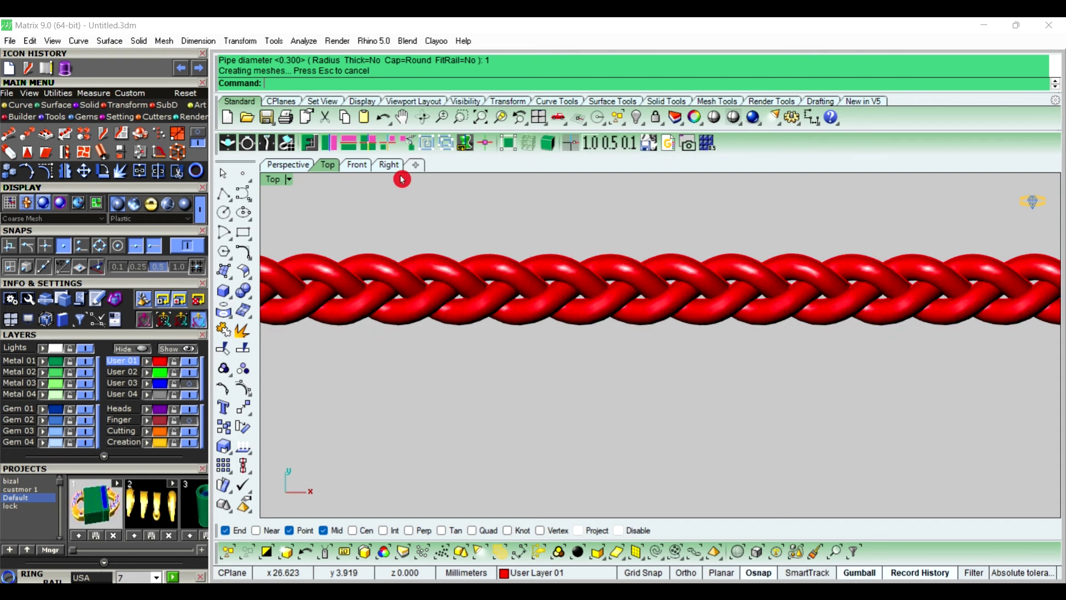
Inspect the braided pipes shaded in an angled Perspective view.
{"action": "left_click", "coordinate": [301, 171]}
{"action": "mouse_move", "coordinate": [627, 345]}
{"action": "right_mouse_down"}
{"action": "mouse_move", "coordinate": [647, 340]}
{"action": "mouse_move", "coordinate": [669, 400]}
{"action": "mouse_move", "coordinate": [579, 346]}
{"action": "mouse_move", "coordinate": [647, 260]}
{"action": "mouse_move", "coordinate": [561, 276]}
{"action": "mouse_move", "coordinate": [737, 341]}
{"action": "mouse_move", "coordinate": [714, 293]}
{"action": "mouse_move", "coordinate": [681, 354]}
{"action": "mouse_move", "coordinate": [674, 278]}
{"action": "mouse_move", "coordinate": [686, 200]}
{"action": "mouse_move", "coordinate": [697, 340]}
{"action": "mouse_move", "coordinate": [675, 267]}
{"action": "mouse_move", "coordinate": [681, 285]}
{"action": "mouse_move", "coordinate": [634, 354]}
{"action": "mouse_move", "coordinate": [788, 366]}
{"action": "mouse_move", "coordinate": [614, 376]}
{"action": "mouse_move", "coordinate": [664, 333]}
{"action": "mouse_move", "coordinate": [672, 303]}
{"action": "mouse_move", "coordinate": [809, 364]}
{"action": "mouse_move", "coordinate": [728, 274]}
{"action": "mouse_move", "coordinate": [816, 330]}
{"action": "mouse_move", "coordinate": [713, 300]}
{"action": "mouse_move", "coordinate": [721, 208]}
{"action": "mouse_move", "coordinate": [822, 342]}
{"action": "mouse_move", "coordinate": [465, 359]}
{"action": "mouse_move", "coordinate": [671, 339]}
{"action": "mouse_move", "coordinate": [659, 355]}
{"action": "mouse_move", "coordinate": [651, 479]}
{"action": "mouse_move", "coordinate": [604, 434]}
{"action": "mouse_move", "coordinate": [644, 438]}
{"action": "right_mouse_up"}
{"action": "left_click", "coordinate": [714, 117]}
{"action": "scroll", "coordinate": [668, 339], "scroll_direction": "up", "scroll_amount": 3}
{"action": "scroll", "coordinate": [664, 345], "scroll_direction": "down", "scroll_amount": 6}
Return to Top view and undo the piping to restore the three braid curves.
{"action": "right_click_drag", "start_coordinate": [559, 312], "coordinate": [459, 331]}
{"action": "right_click_drag", "start_coordinate": [516, 284], "coordinate": [398, 322]}
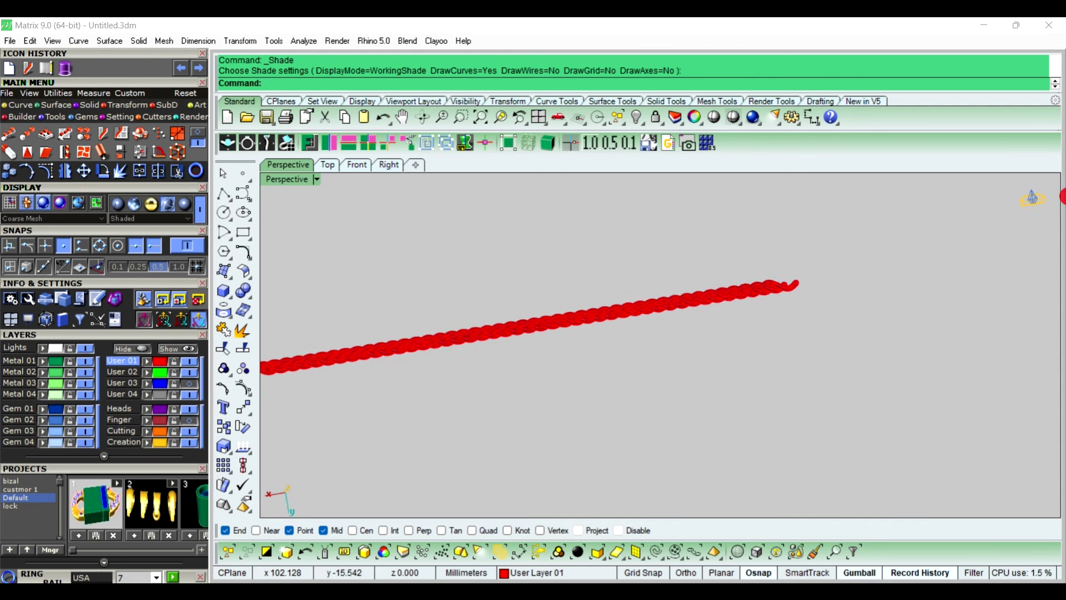
{"action": "left_click", "coordinate": [336, 167]}
{"action": "right_click_drag", "start_coordinate": [372, 188], "coordinate": [545, 346]}
{"action": "scroll", "coordinate": [688, 231], "scroll_direction": "down", "scroll_amount": 2}
{"action": "key", "text": "ctrl+z"}
Rebuild one helix strand and make Heads the current layer.
{"action": "scroll", "coordinate": [504, 327], "scroll_direction": "down", "scroll_amount": 4}
{"action": "scroll", "coordinate": [293, 290], "scroll_direction": "up", "scroll_amount": 4}
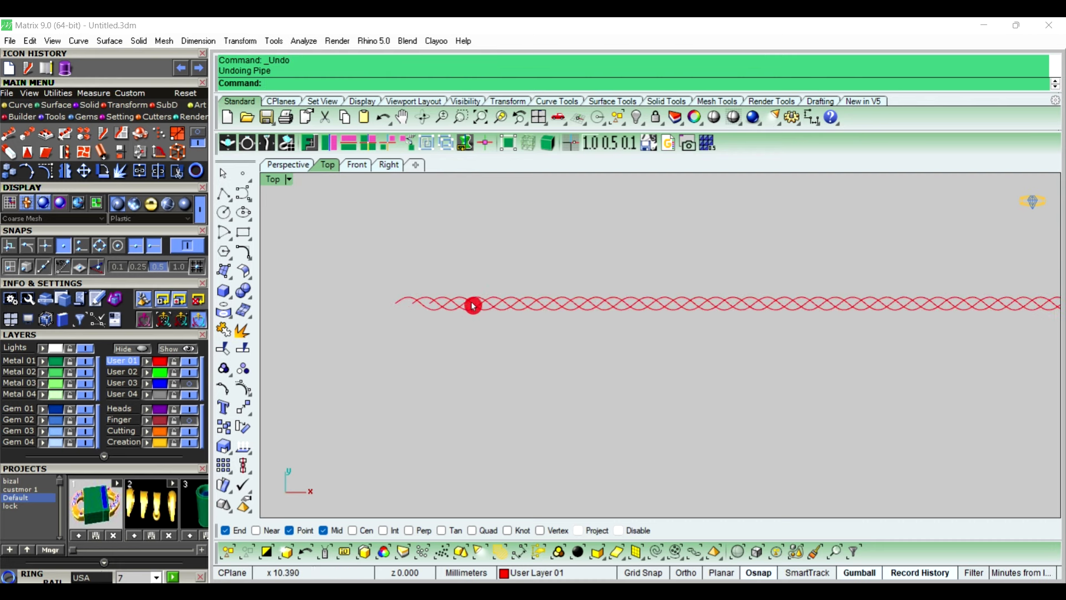
{"action": "scroll", "coordinate": [472, 305], "scroll_direction": "up", "scroll_amount": 2}
{"action": "left_click", "coordinate": [365, 332]}
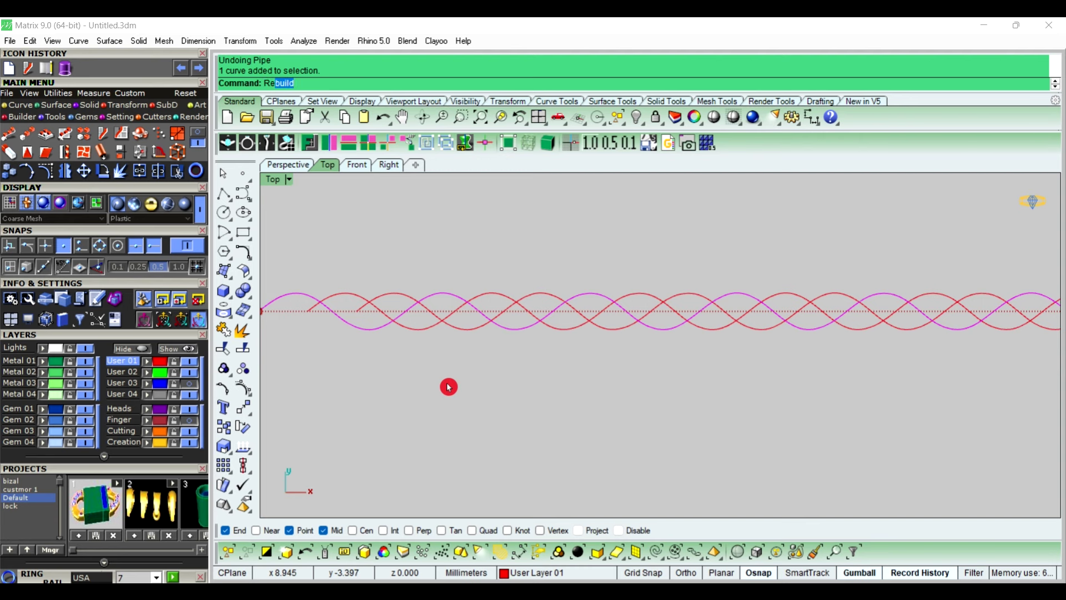
{"action": "key", "text": "Return"}
{"action": "key", "text": "Return"}
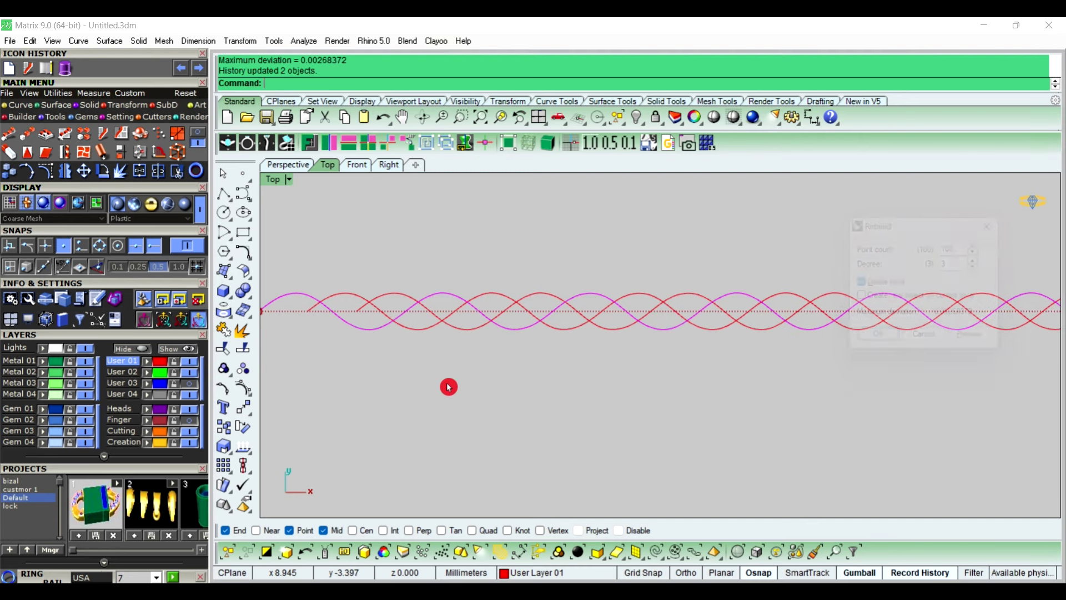
{"action": "scroll", "coordinate": [545, 326], "scroll_direction": "down", "scroll_amount": 3}
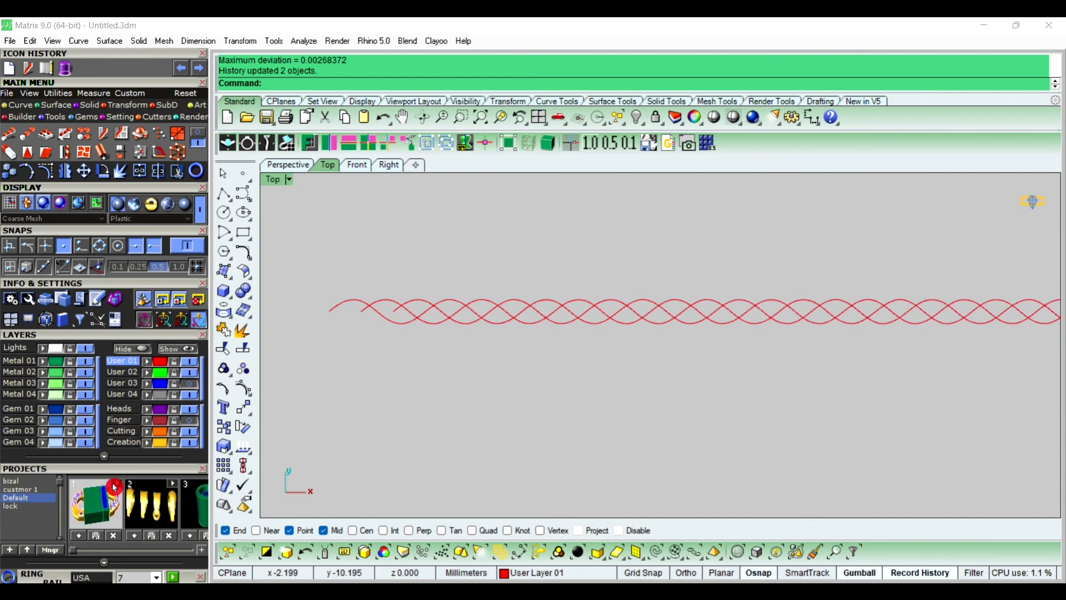
{"action": "left_click", "coordinate": [119, 413]}
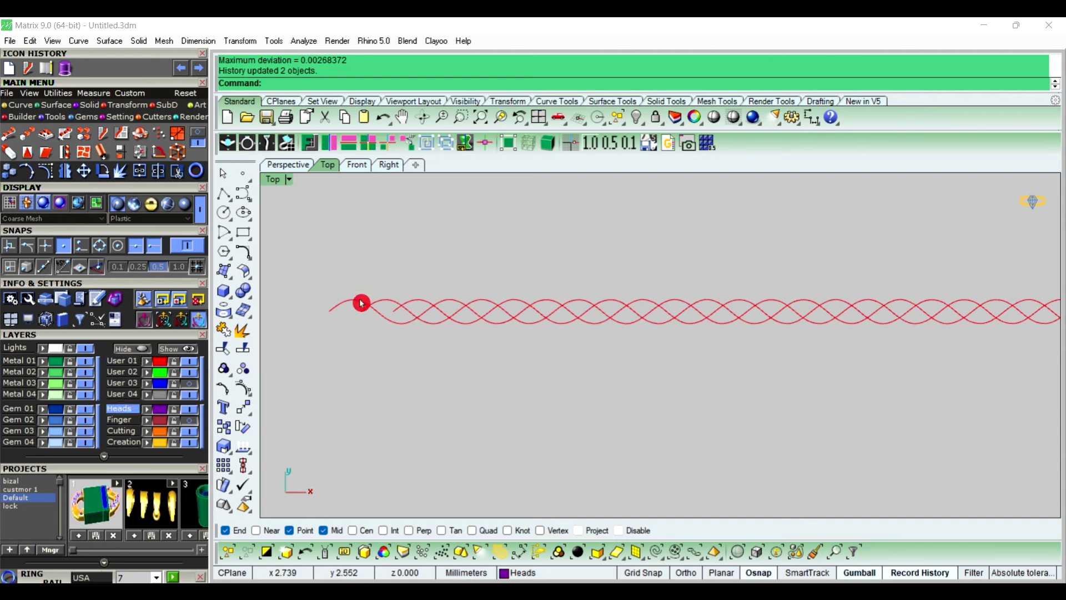
Offset one helix strand 0.3 to both sides.
{"action": "scroll", "coordinate": [387, 318], "scroll_direction": "up", "scroll_amount": 3}
{"action": "left_click", "coordinate": [387, 317]}
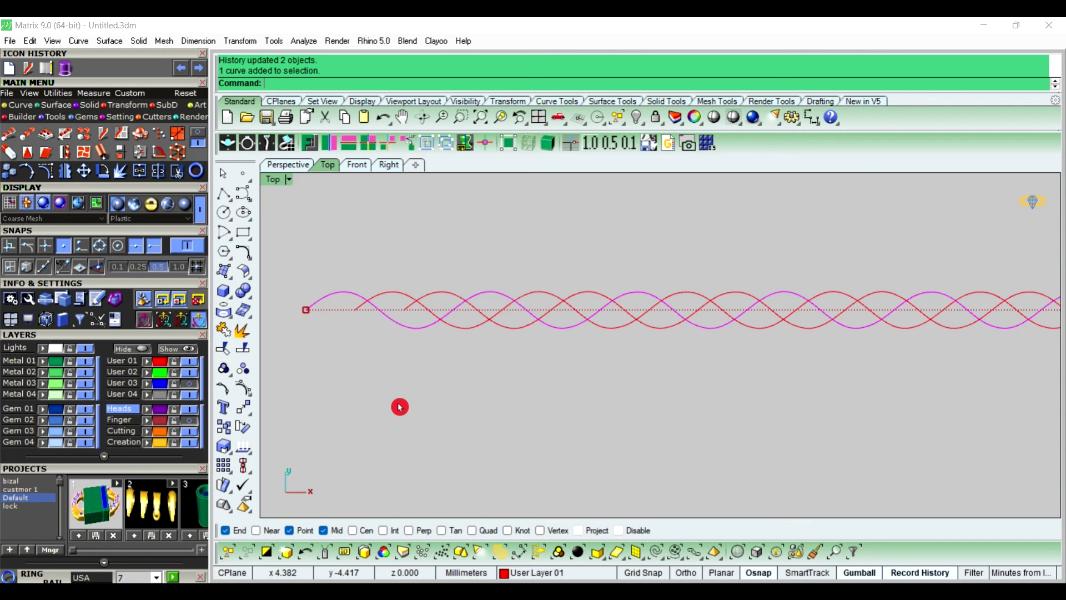
{"action": "key", "text": "Return"}
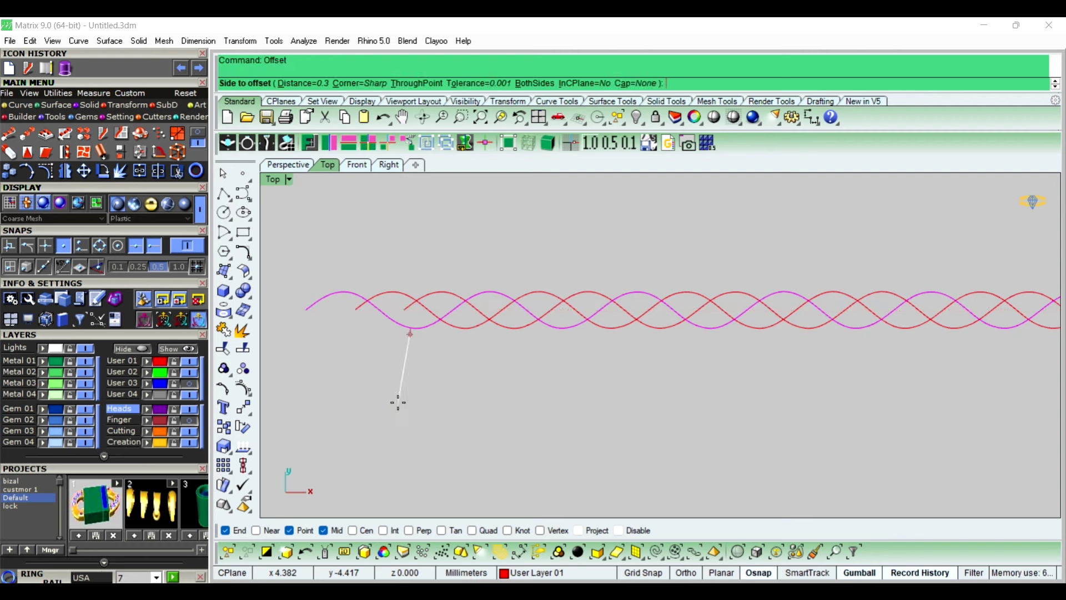
{"action": "left_click", "coordinate": [538, 87]}
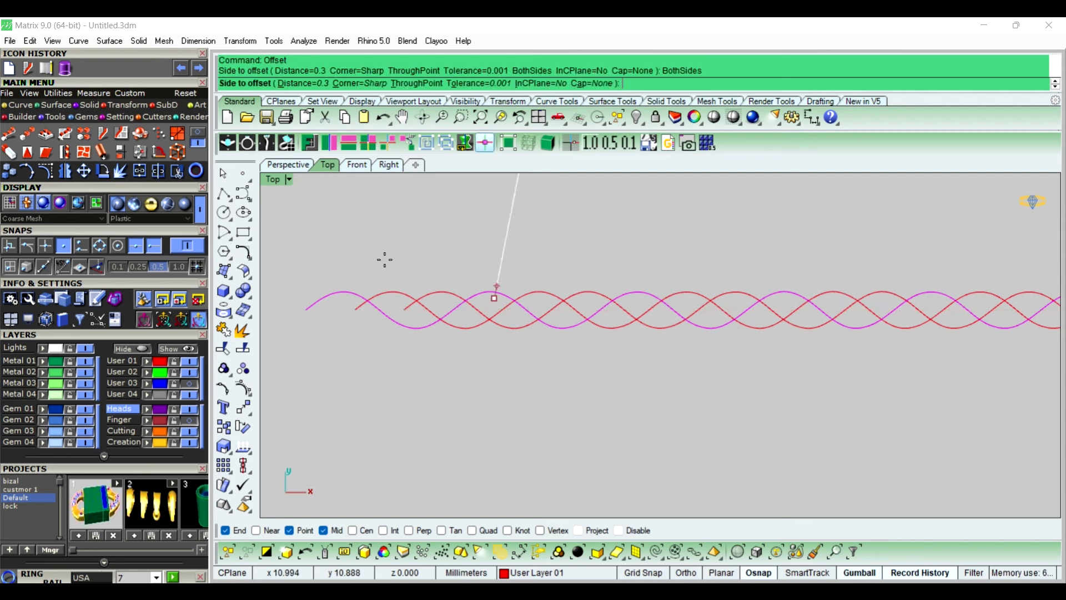
{"action": "scroll", "coordinate": [339, 302], "scroll_direction": "up", "scroll_amount": 2}
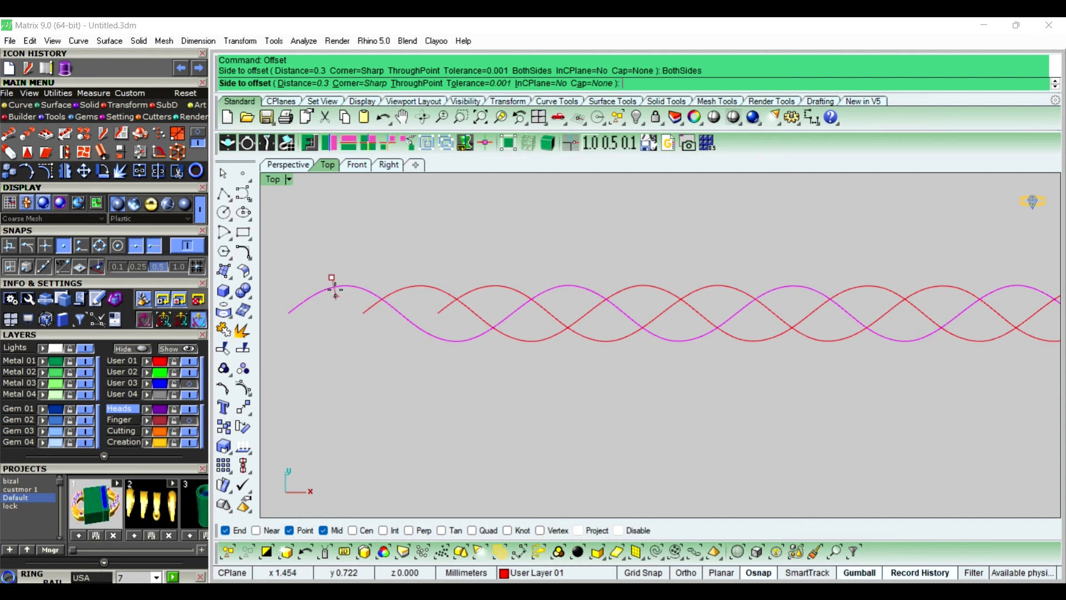
{"action": "left_click", "coordinate": [335, 290]}
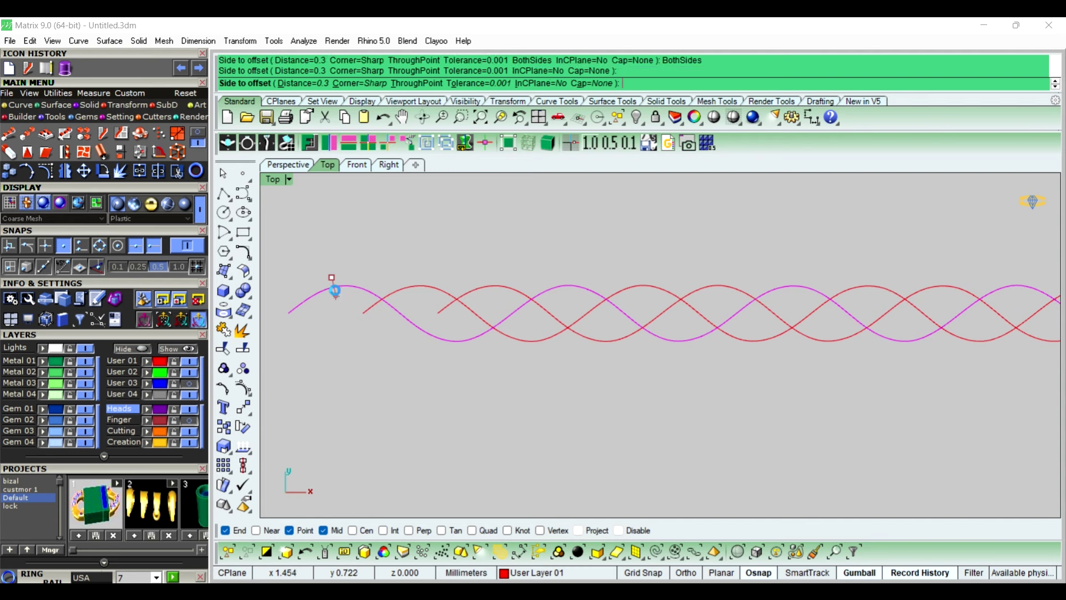
{"action": "left_click", "coordinate": [335, 290]}
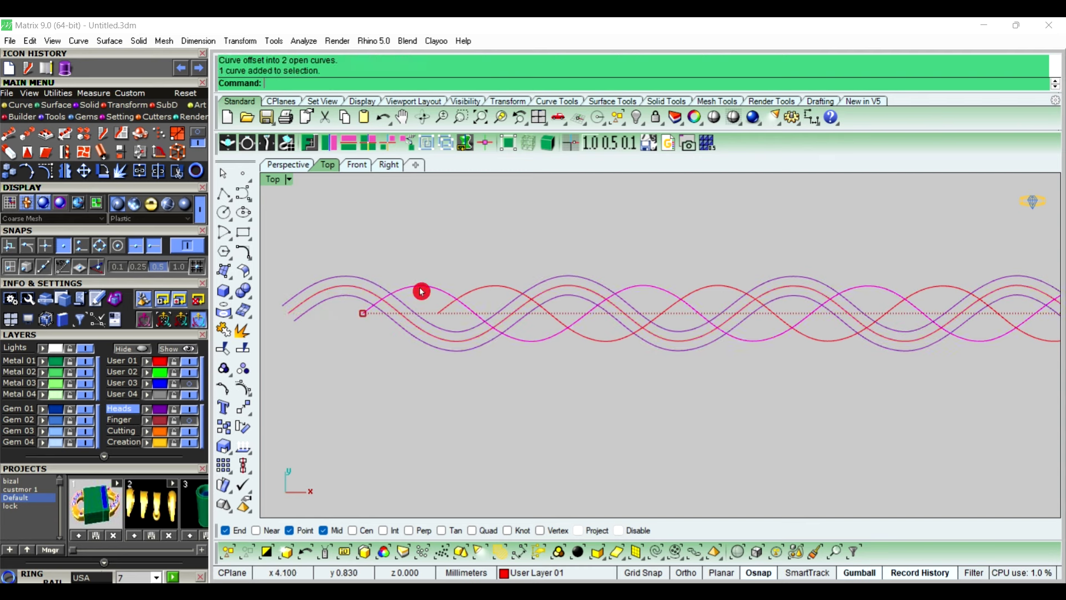
Offset two more braid strands 0.3 to both sides.
{"action": "right_click", "coordinate": [421, 291]}
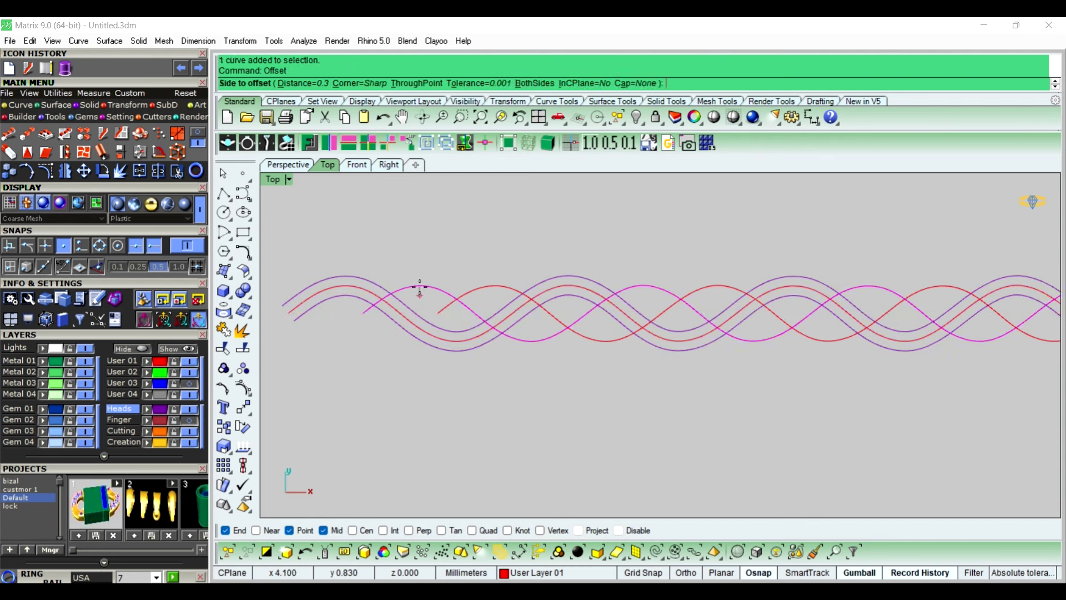
{"action": "left_click", "coordinate": [554, 85]}
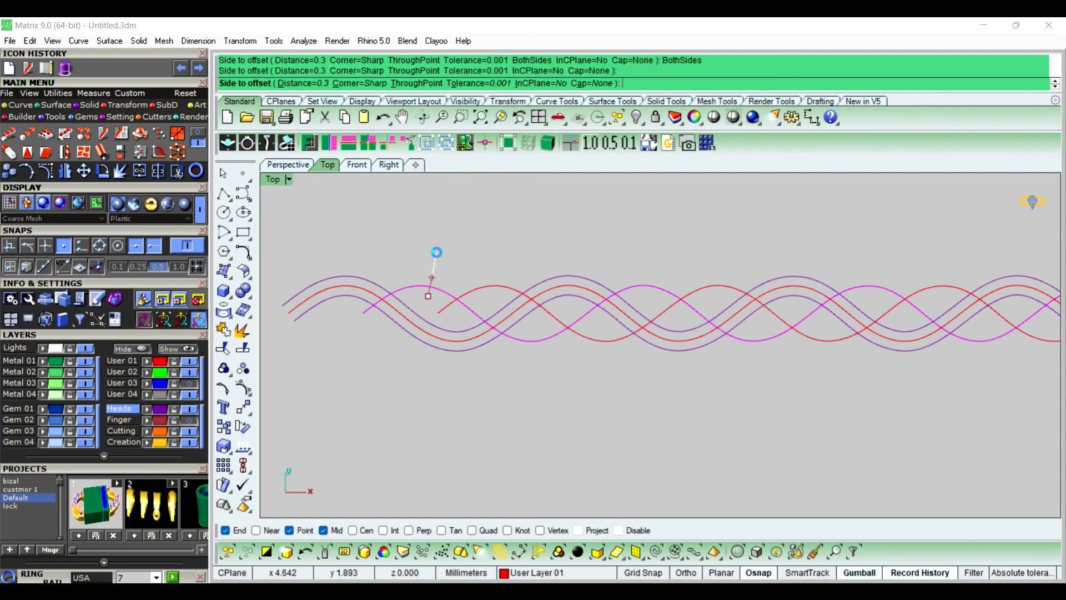
{"action": "left_click", "coordinate": [437, 253]}
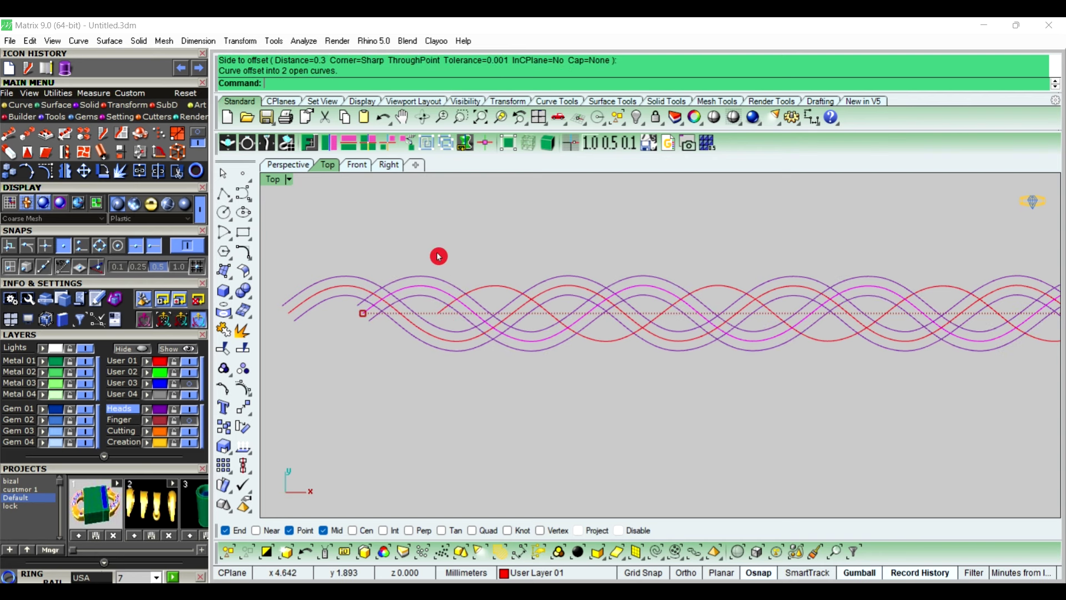
{"action": "left_click", "coordinate": [493, 293]}
{"action": "right_click", "coordinate": [492, 292]}
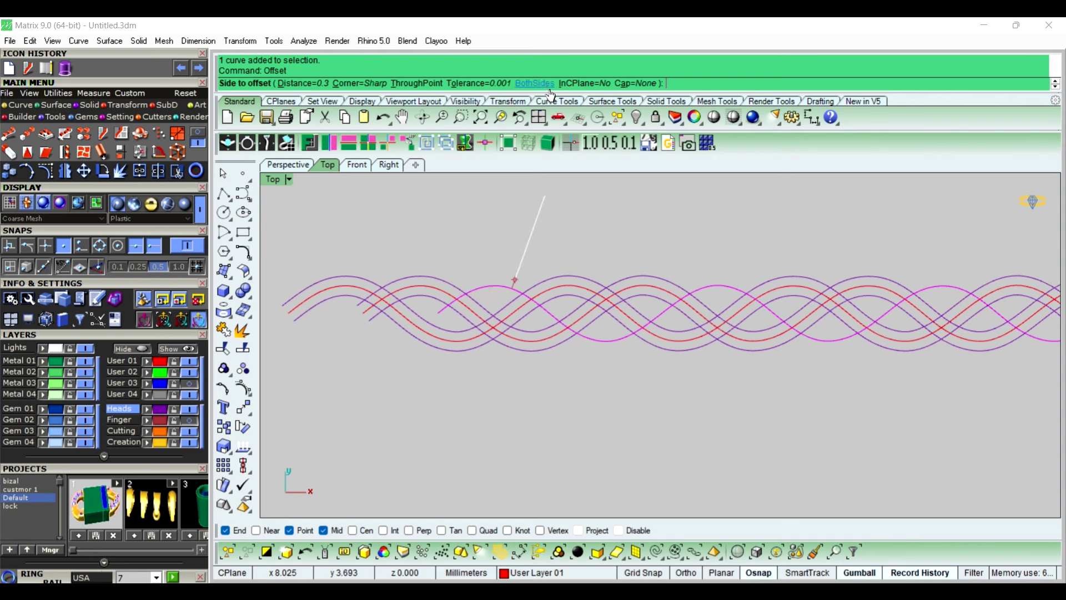
{"action": "left_click", "coordinate": [532, 83]}
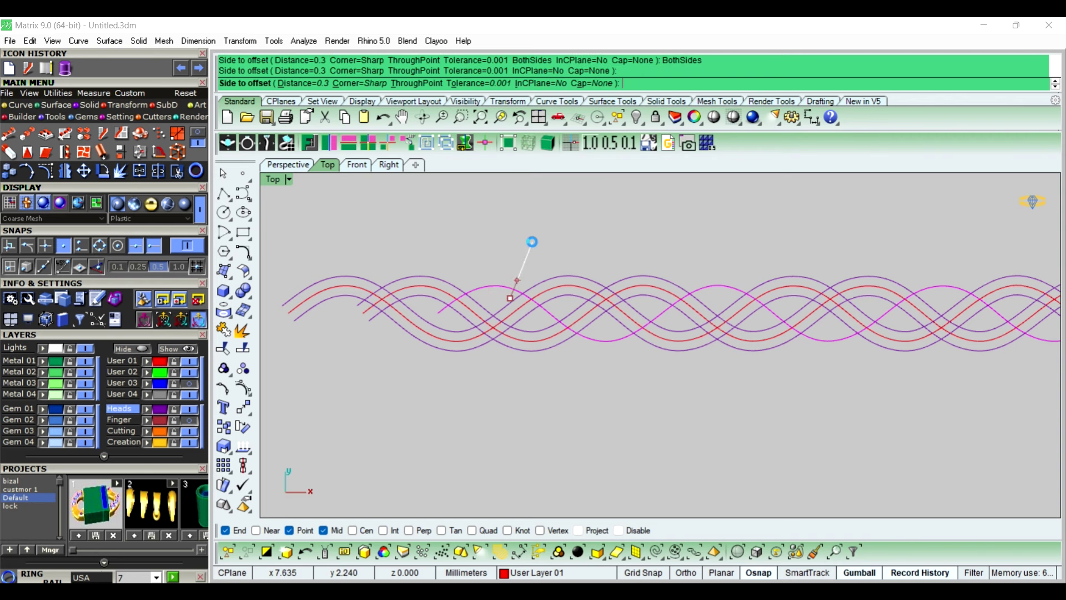
{"action": "left_click", "coordinate": [532, 242]}
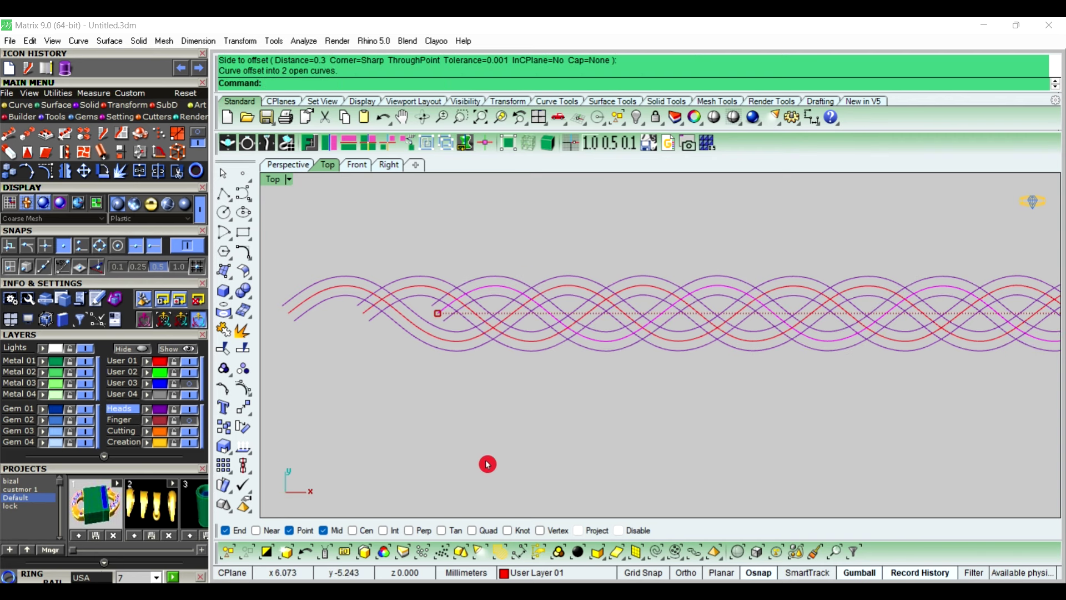
Zoom out to the whole braid and window-select all its curves.
{"action": "scroll", "coordinate": [474, 302], "scroll_direction": "down", "scroll_amount": 4}
{"action": "scroll", "coordinate": [473, 303], "scroll_direction": "down", "scroll_amount": 4}
{"action": "right_click_drag", "start_coordinate": [733, 362], "coordinate": [565, 338]}
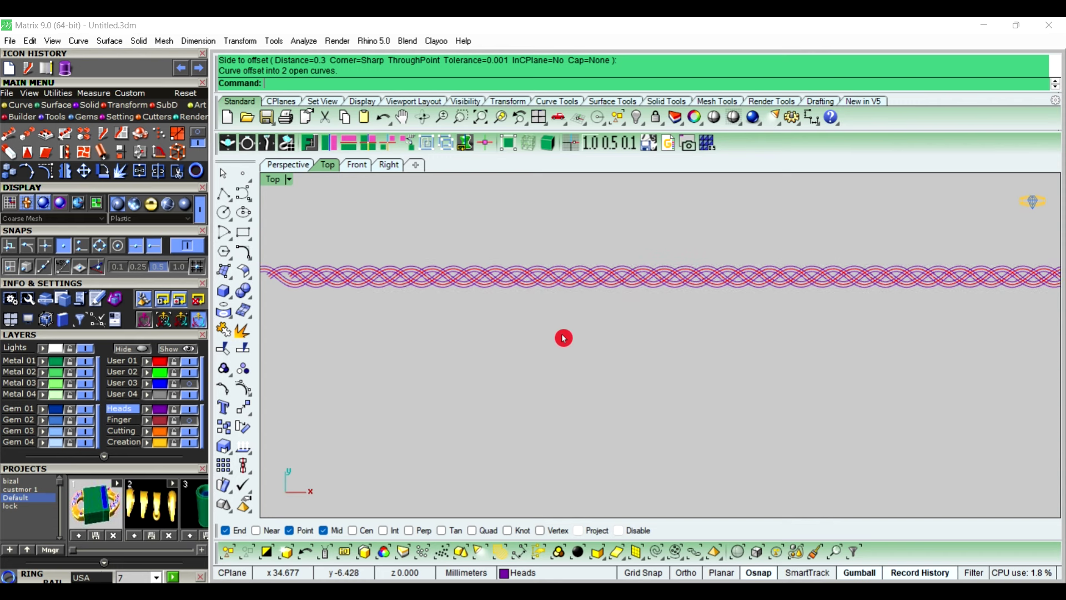
{"action": "scroll", "coordinate": [564, 338], "scroll_direction": "down", "scroll_amount": 5}
{"action": "right_click_drag", "start_coordinate": [634, 324], "coordinate": [607, 318]}
{"action": "scroll", "coordinate": [525, 311], "scroll_direction": "up", "scroll_amount": 2}
{"action": "scroll", "coordinate": [521, 302], "scroll_direction": "down", "scroll_amount": 4}
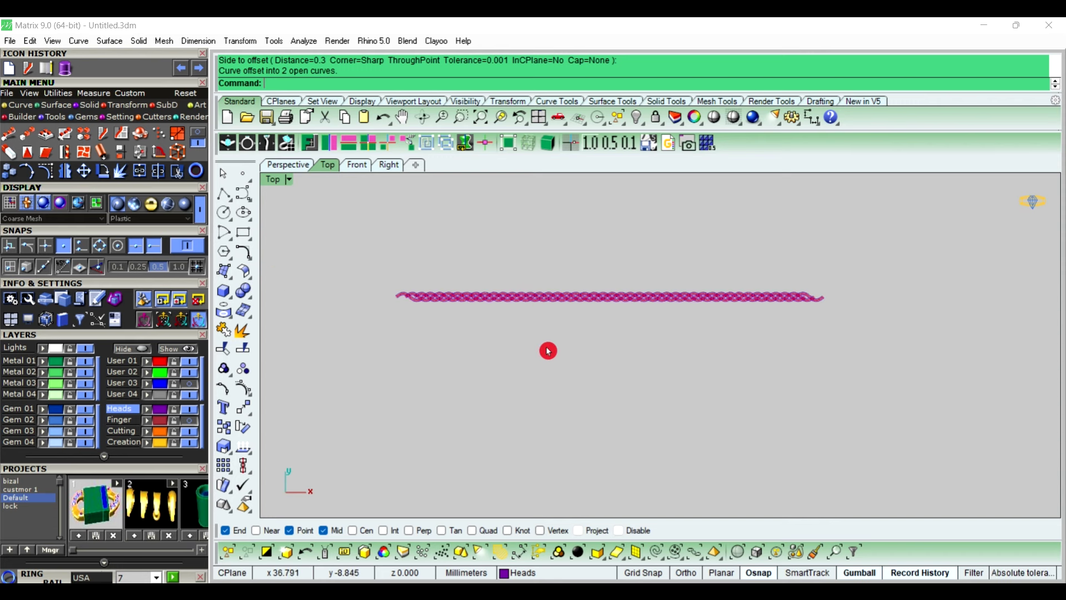
{"action": "scroll", "coordinate": [417, 275], "scroll_direction": "up", "scroll_amount": 2}
{"action": "left_click_drag", "start_coordinate": [427, 312], "coordinate": [823, 362]}
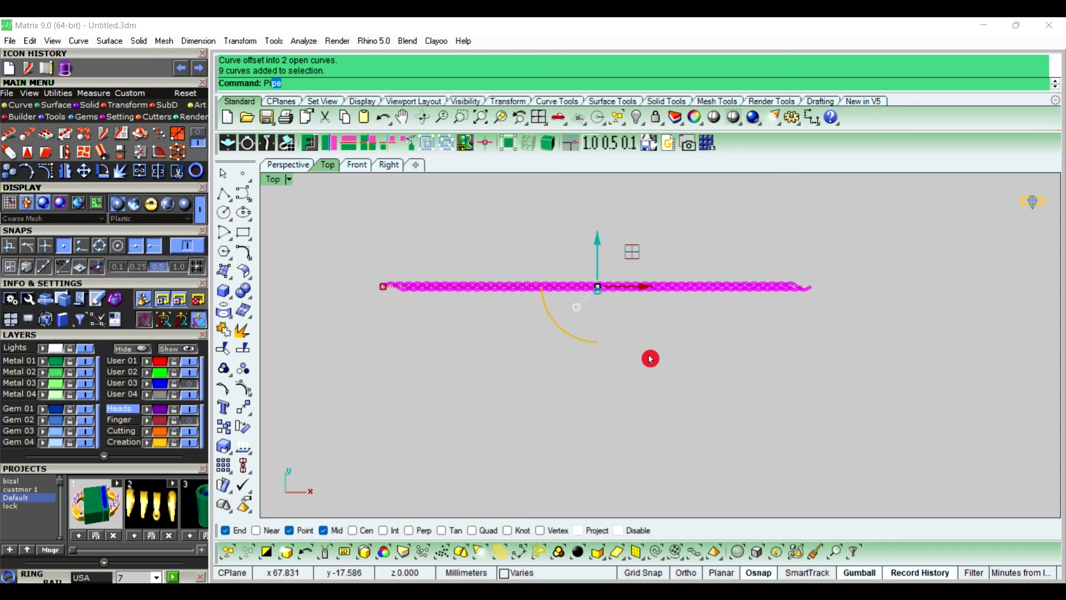
Pipe the nine braid curves into round wires of diameter 0.3.
{"action": "type", "text": "Pi"}
{"action": "key", "text": "Return"}
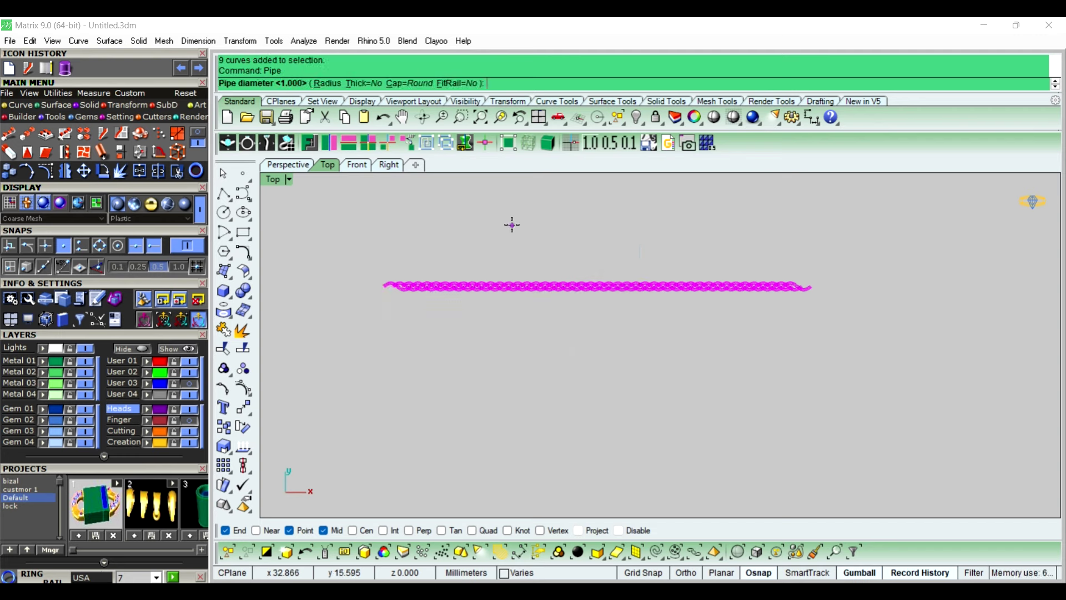
{"action": "type", "text": ".3"}
{"action": "key", "text": "Return"}
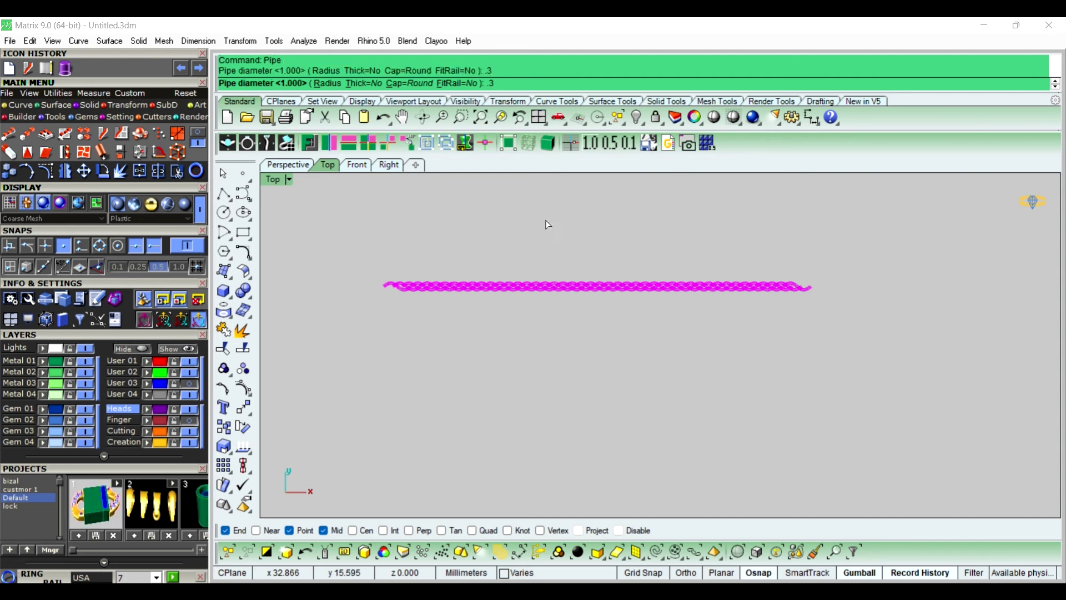
{"action": "key", "text": "Return"}
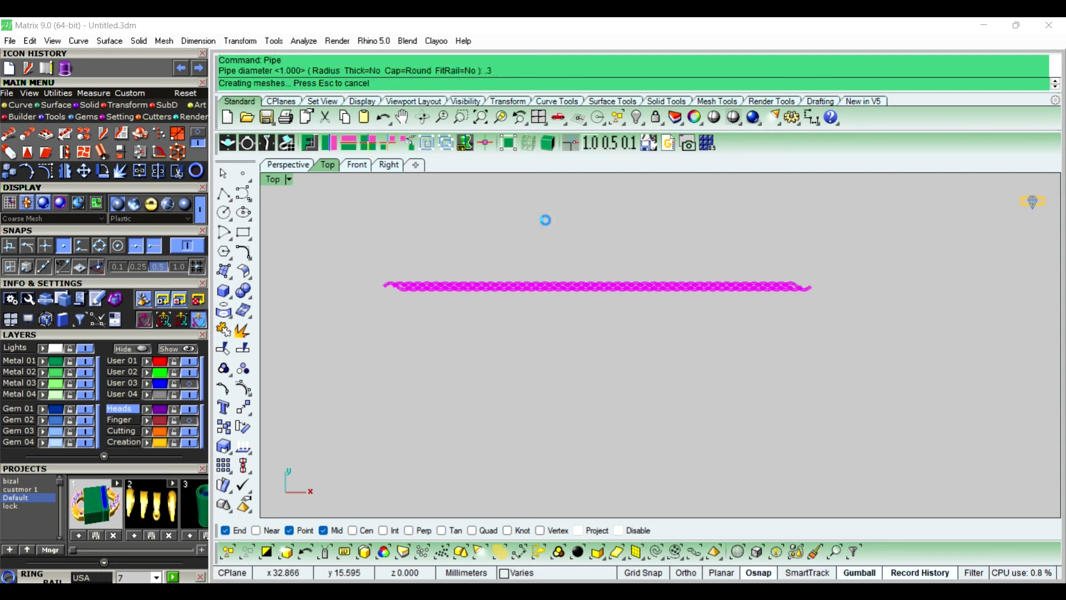
{"action": "left_click", "coordinate": [505, 319]}
View the braided wires shaded in an angled Perspective view.
{"action": "scroll", "coordinate": [479, 290], "scroll_direction": "up", "scroll_amount": 2}
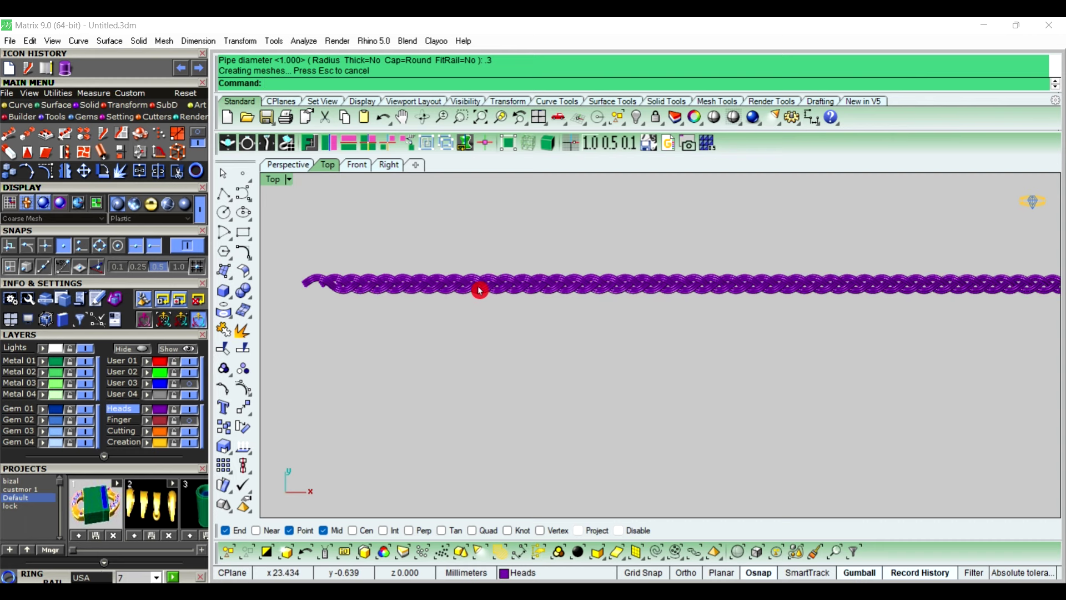
{"action": "left_click", "coordinate": [289, 165]}
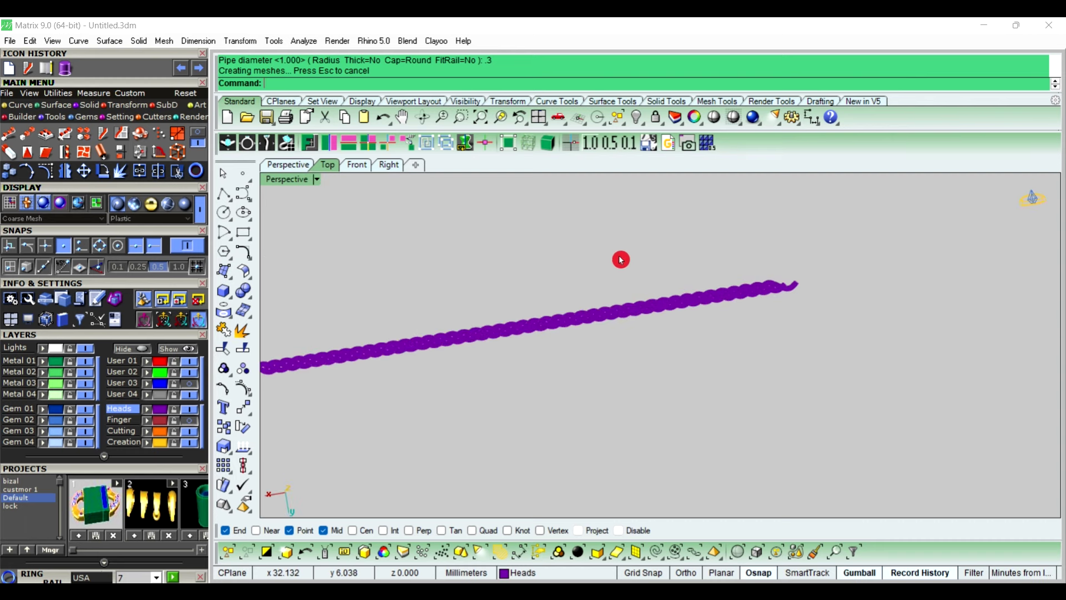
{"action": "right_click_drag", "start_coordinate": [621, 260], "coordinate": [734, 320]}
{"action": "right_click_drag", "start_coordinate": [662, 215], "coordinate": [710, 130]}
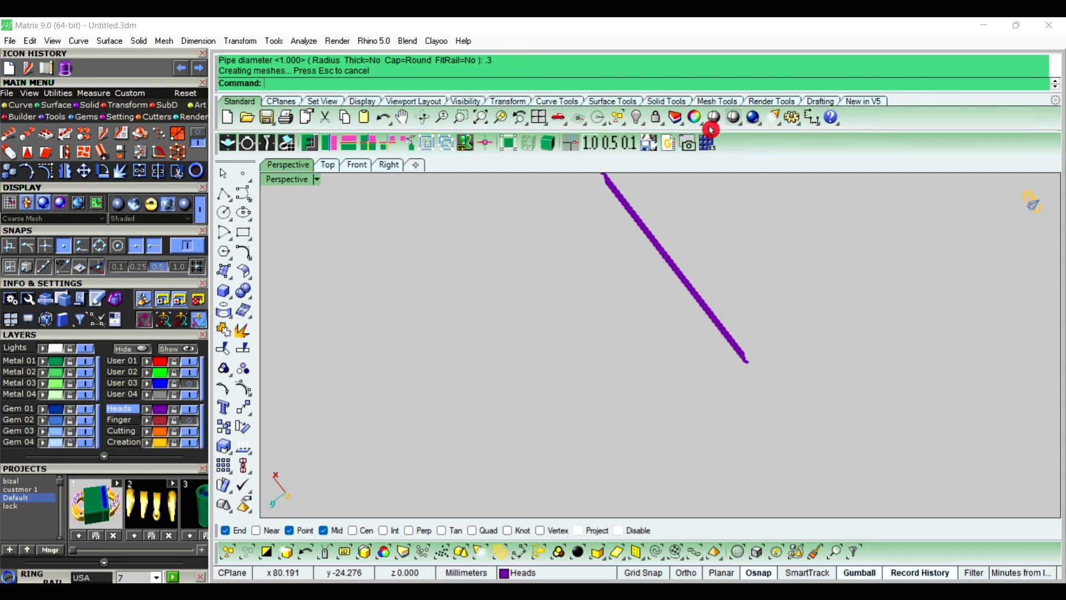
{"action": "left_click", "coordinate": [713, 118]}
Orbit the shaded braid to lay it horizontally, then diagonally.
{"action": "scroll", "coordinate": [653, 238], "scroll_direction": "up", "scroll_amount": 8}
{"action": "scroll", "coordinate": [655, 239], "scroll_direction": "up", "scroll_amount": 14}
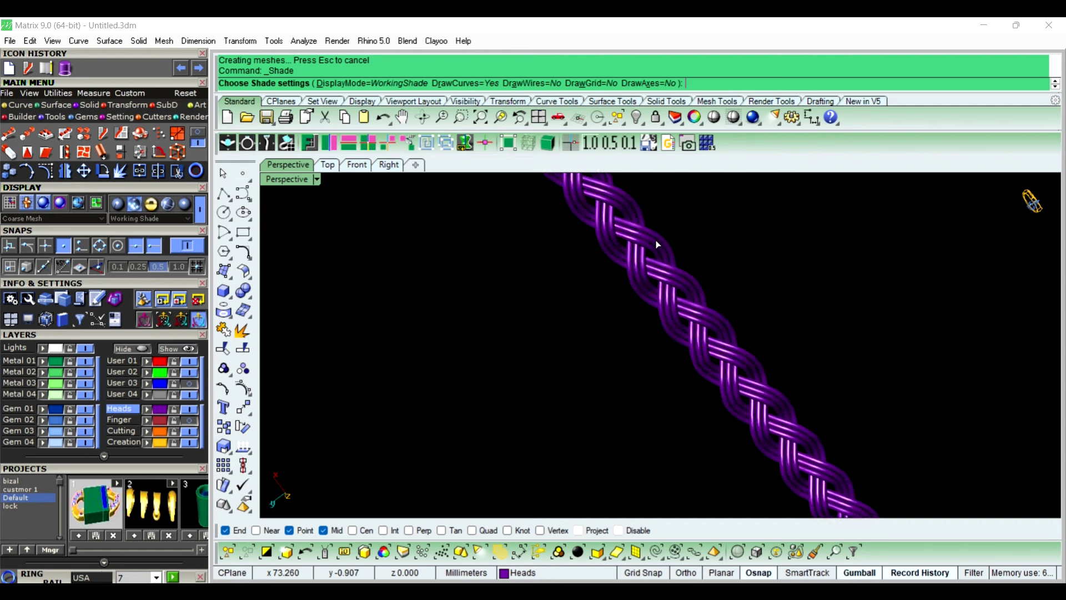
{"action": "right_click_drag", "start_coordinate": [628, 300], "coordinate": [705, 227]}
{"action": "scroll", "coordinate": [752, 259], "scroll_direction": "down", "scroll_amount": 12}
{"action": "scroll", "coordinate": [574, 258], "scroll_direction": "up", "scroll_amount": 10}
{"action": "scroll", "coordinate": [541, 250], "scroll_direction": "down", "scroll_amount": 1}
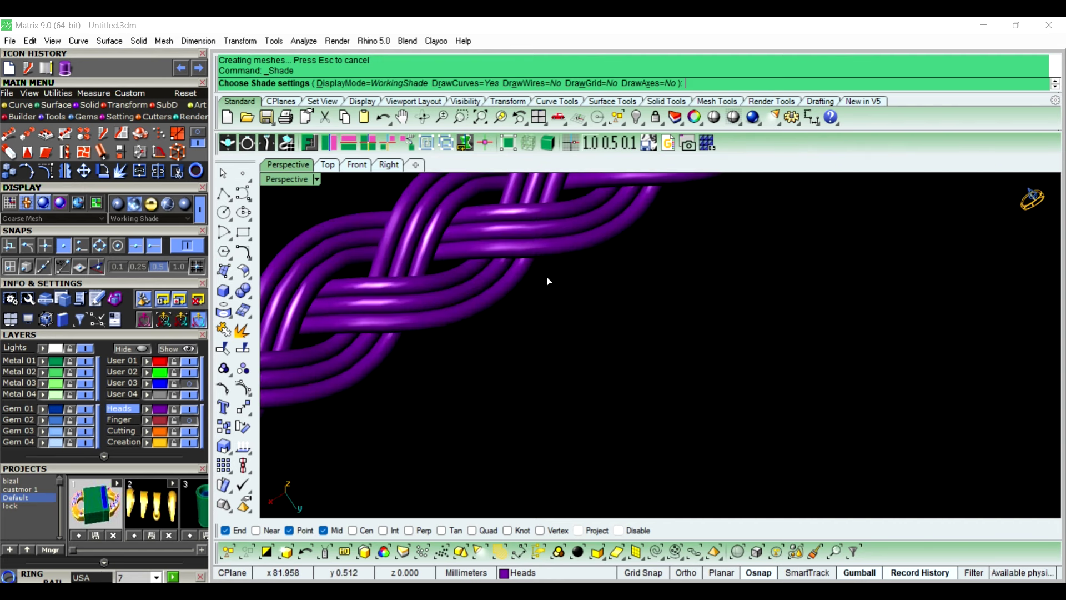
{"action": "scroll", "coordinate": [574, 292], "scroll_direction": "down", "scroll_amount": 1}
{"action": "mouse_move", "coordinate": [574, 293]}
{"action": "right_mouse_down"}
{"action": "mouse_move", "coordinate": [633, 269]}
{"action": "mouse_move", "coordinate": [692, 216]}
{"action": "mouse_move", "coordinate": [564, 335]}
{"action": "mouse_move", "coordinate": [564, 298]}
{"action": "mouse_move", "coordinate": [588, 294]}
{"action": "mouse_move", "coordinate": [569, 347]}
{"action": "mouse_move", "coordinate": [625, 352]}
{"action": "right_mouse_up"}
End the shaded preview and undo the pipe back to the nine curves.
{"action": "right_click", "coordinate": [588, 297]}
{"action": "scroll", "coordinate": [588, 296], "scroll_direction": "down", "scroll_amount": 7}
{"action": "key", "text": "ctrl+z"}
{"action": "scroll", "coordinate": [517, 327], "scroll_direction": "up", "scroll_amount": 4}
{"action": "scroll", "coordinate": [507, 299], "scroll_direction": "up", "scroll_amount": 3}
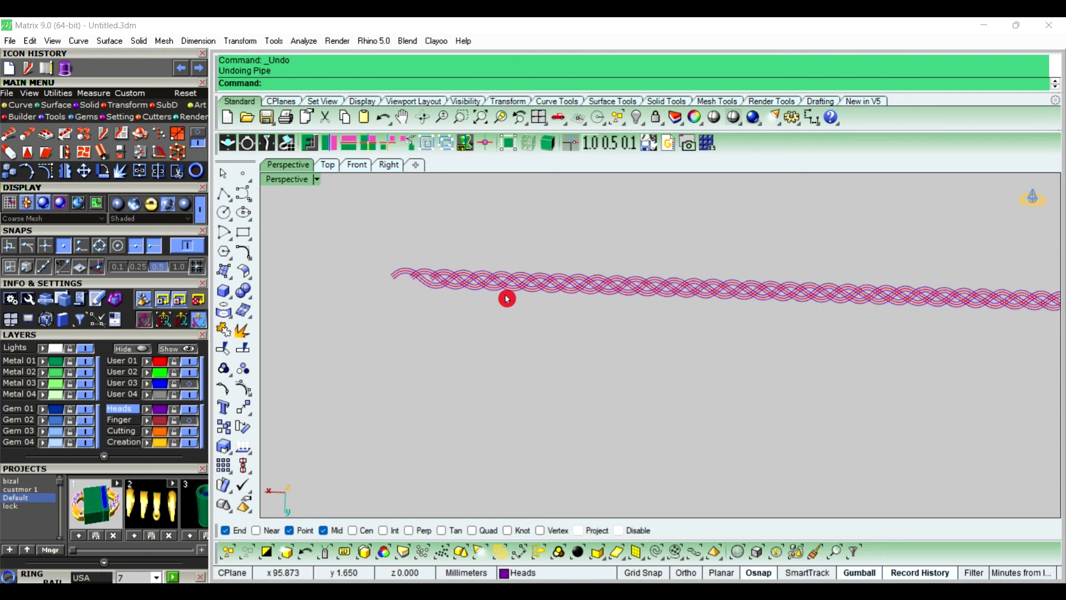
{"action": "scroll", "coordinate": [450, 291], "scroll_direction": "down", "scroll_amount": 2}
Group the nine braid curves together.
{"action": "left_click_drag", "start_coordinate": [397, 236], "coordinate": [922, 373]}
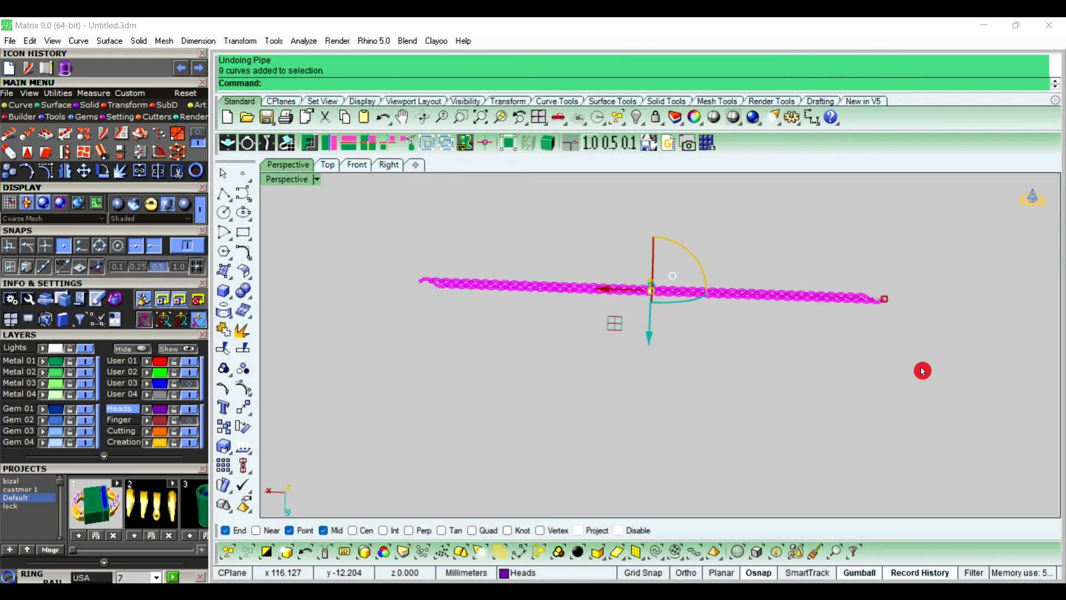
{"action": "left_click", "coordinate": [224, 370]}
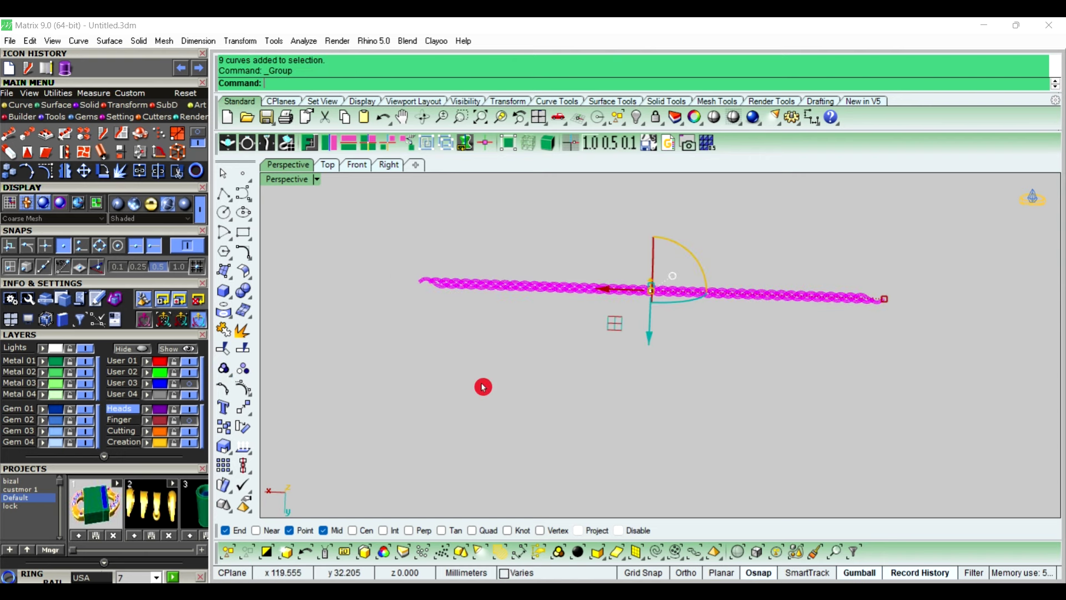
{"action": "left_click", "coordinate": [483, 386]}
{"action": "scroll", "coordinate": [545, 284], "scroll_direction": "up", "scroll_amount": 8}
{"action": "scroll", "coordinate": [514, 277], "scroll_direction": "down", "scroll_amount": 6}
{"action": "scroll", "coordinate": [515, 277], "scroll_direction": "down", "scroll_amount": 2}
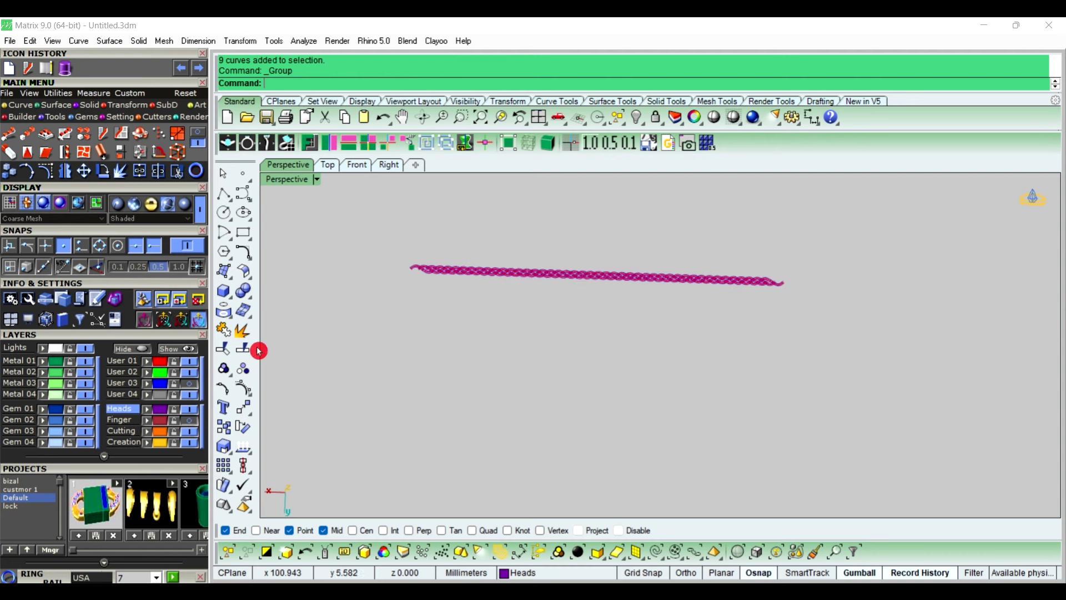
Turn on the User 03 layer to show the blue rail line.
{"action": "left_click", "coordinate": [190, 385]}
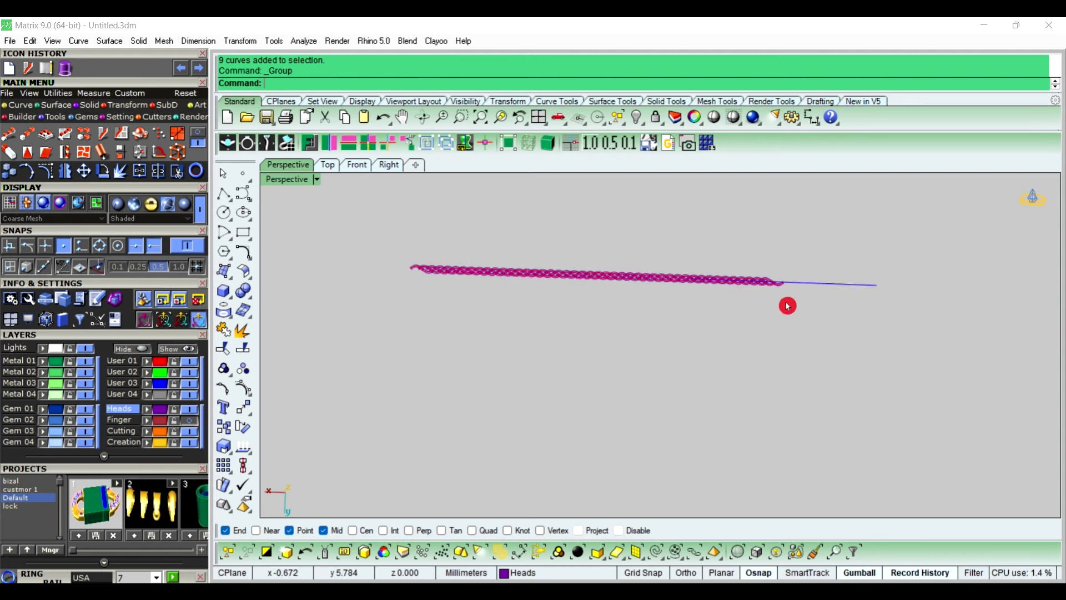
{"action": "scroll", "coordinate": [823, 277], "scroll_direction": "up", "scroll_amount": 3}
{"action": "left_click", "coordinate": [835, 287]}
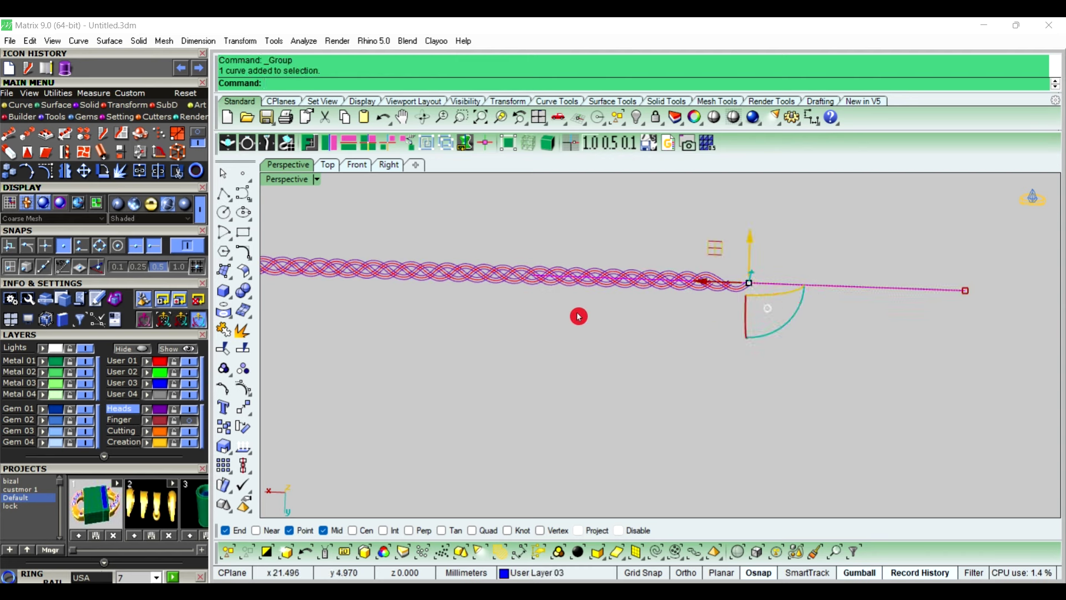
{"action": "scroll", "coordinate": [579, 317], "scroll_direction": "down", "scroll_amount": 3}
{"action": "key", "text": "Escape"}
{"action": "scroll", "coordinate": [803, 297], "scroll_direction": "down", "scroll_amount": 2}
Align the grouped braid concentrically with the rail, viewed from Top.
{"action": "left_click_drag", "start_coordinate": [402, 268], "coordinate": [731, 371]}
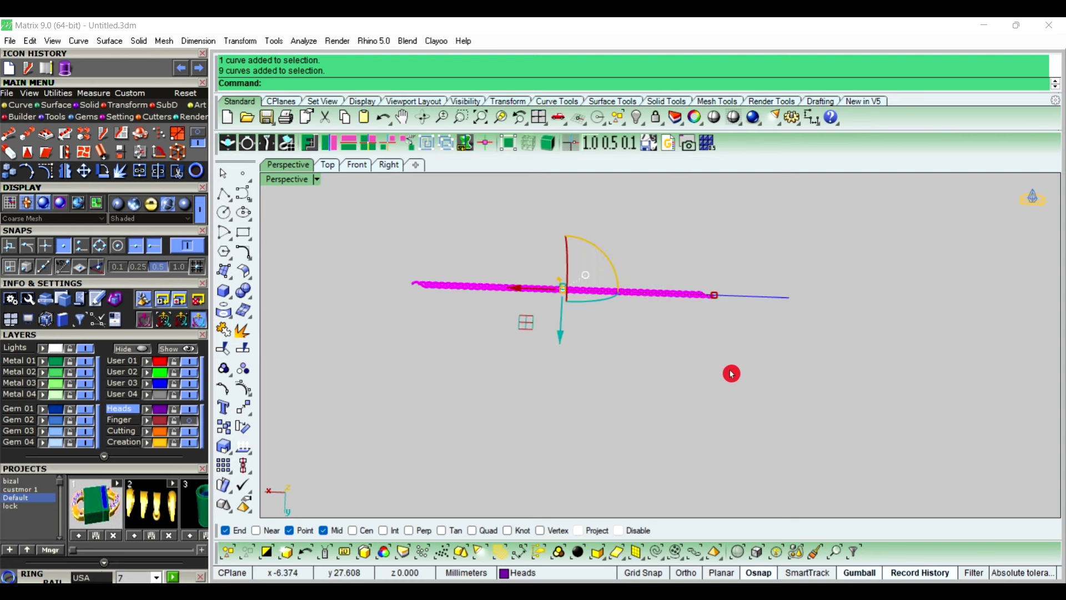
{"action": "left_click", "coordinate": [250, 474]}
{"action": "left_click", "coordinate": [304, 491]}
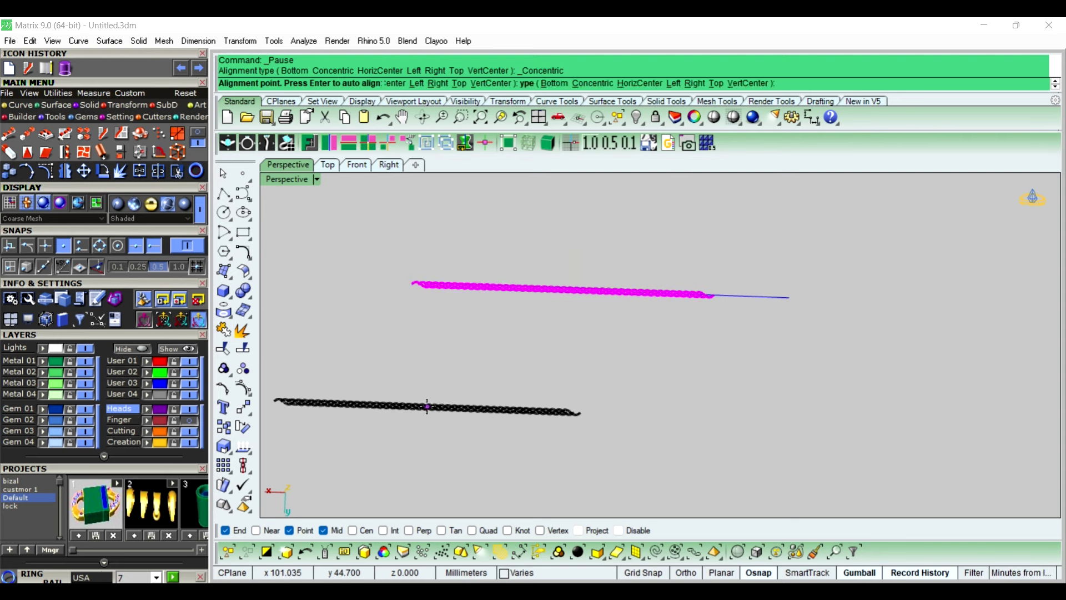
{"action": "left_click", "coordinate": [428, 407]}
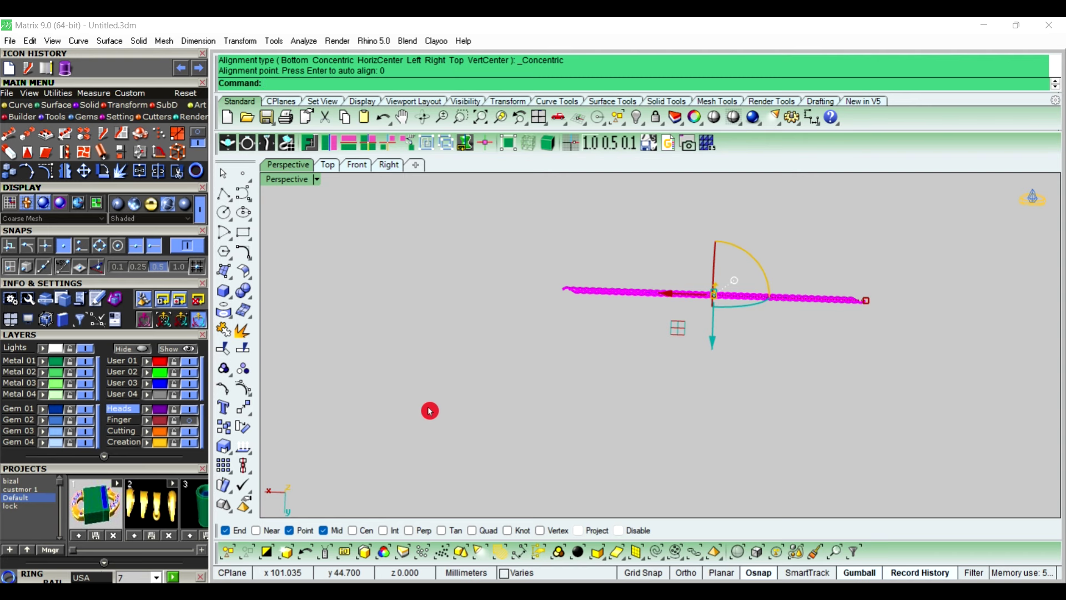
{"action": "key", "text": "Escape"}
{"action": "left_click", "coordinate": [323, 163]}
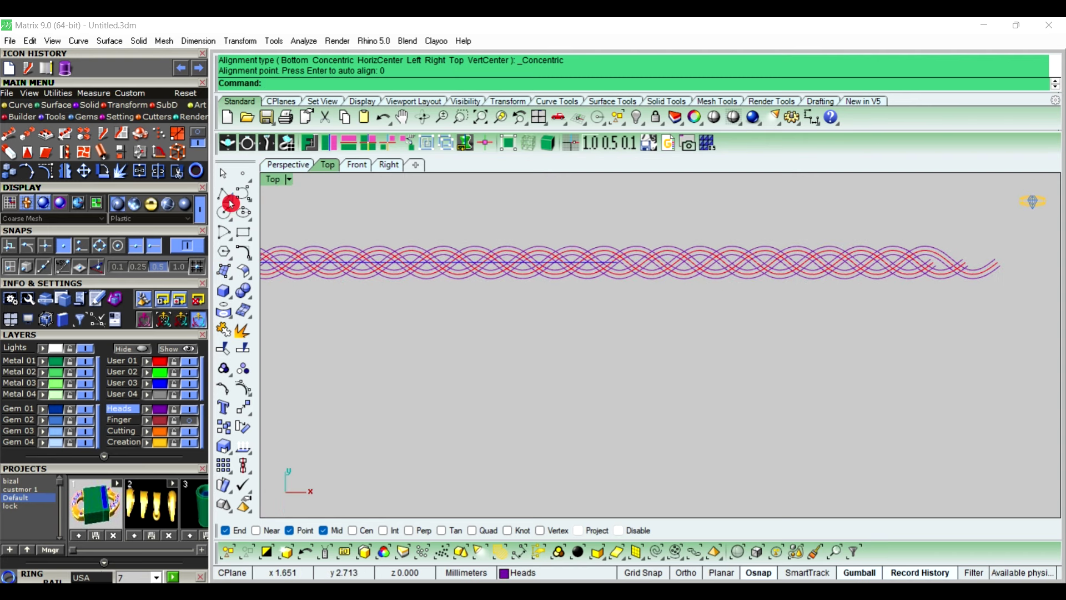
Draw a vertical BothSides line across the braid.
{"action": "left_click_drag", "start_coordinate": [231, 203], "coordinate": [251, 205]}
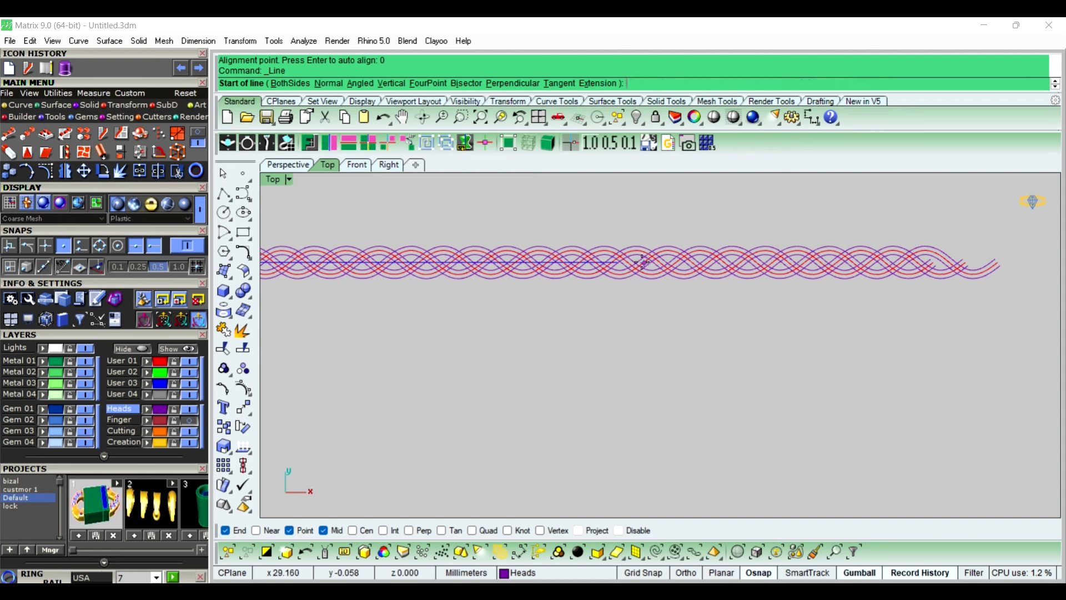
{"action": "left_click", "coordinate": [619, 264]}
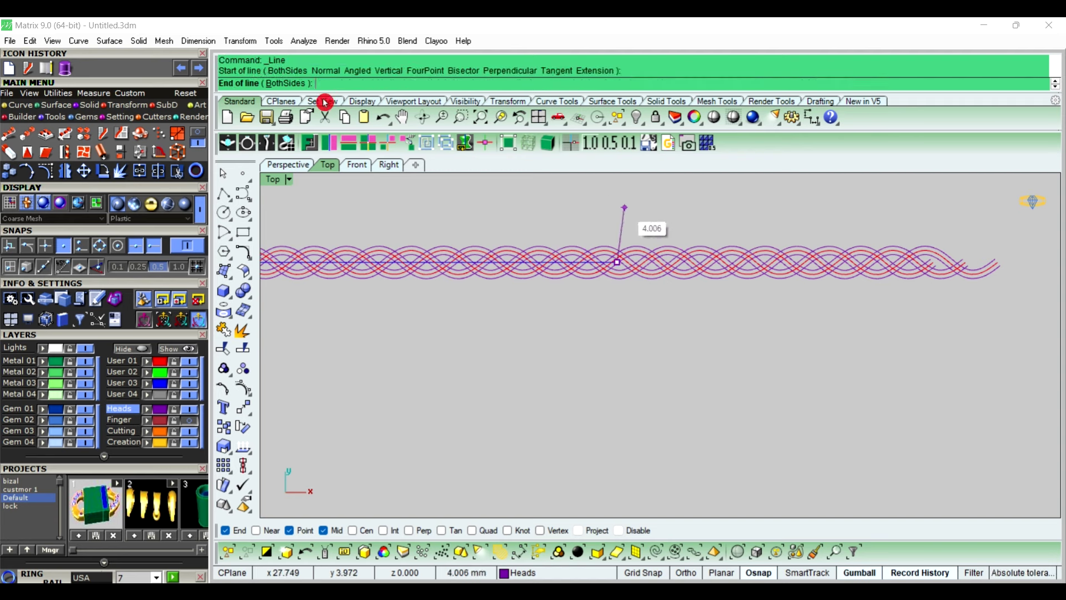
{"action": "left_click", "coordinate": [302, 87]}
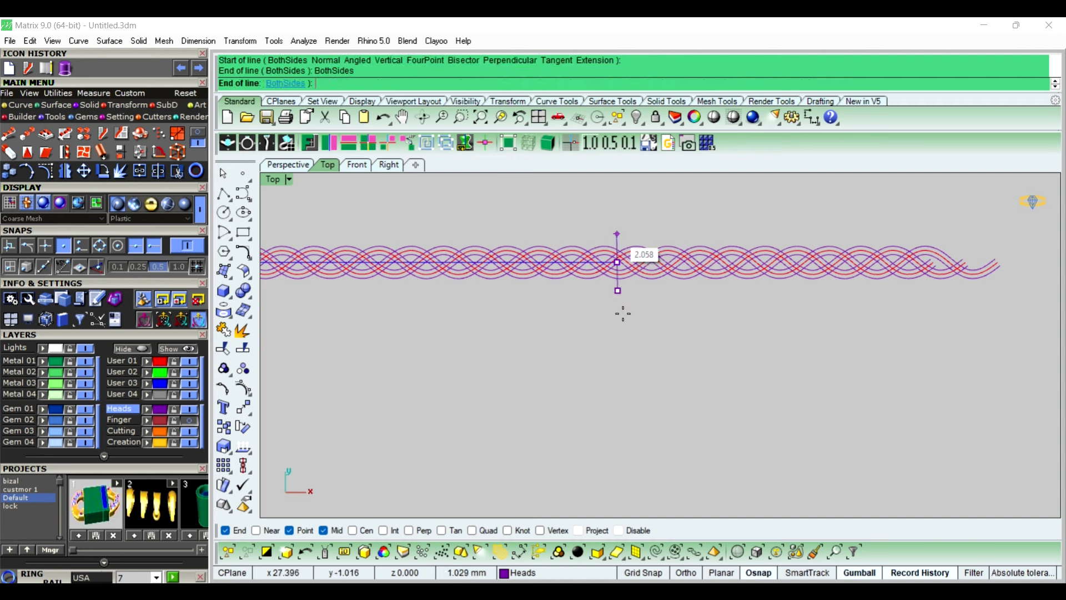
{"action": "left_click", "coordinate": [624, 339], "text": "shift"}
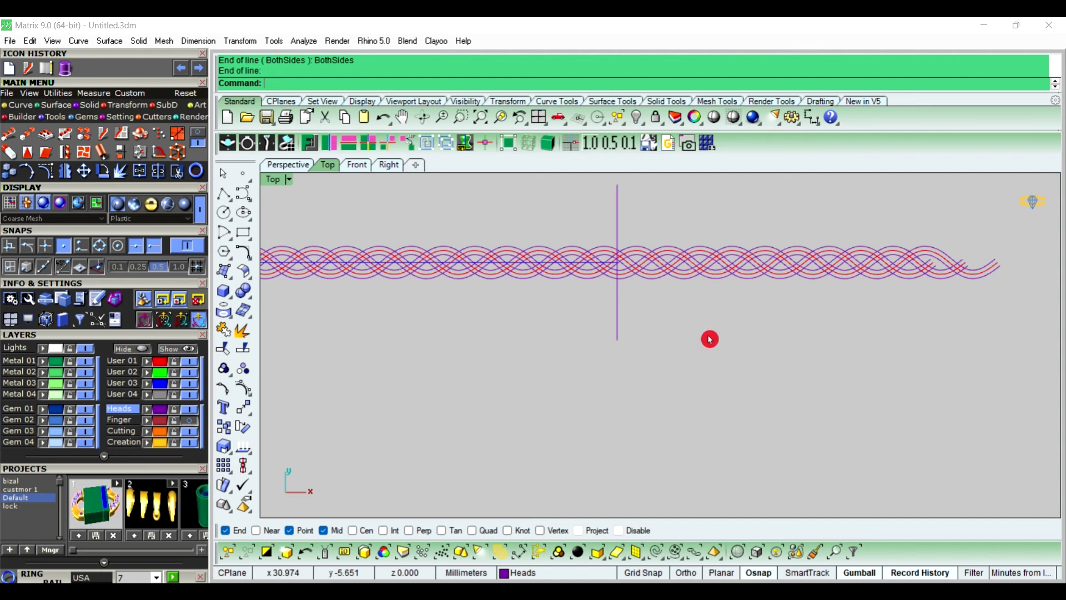
{"action": "scroll", "coordinate": [743, 328], "scroll_direction": "down", "scroll_amount": 4}
{"action": "right_click_drag", "start_coordinate": [743, 328], "coordinate": [873, 325]}
Select the vertical line, then window-select the braid curves.
{"action": "left_click", "coordinate": [787, 261]}
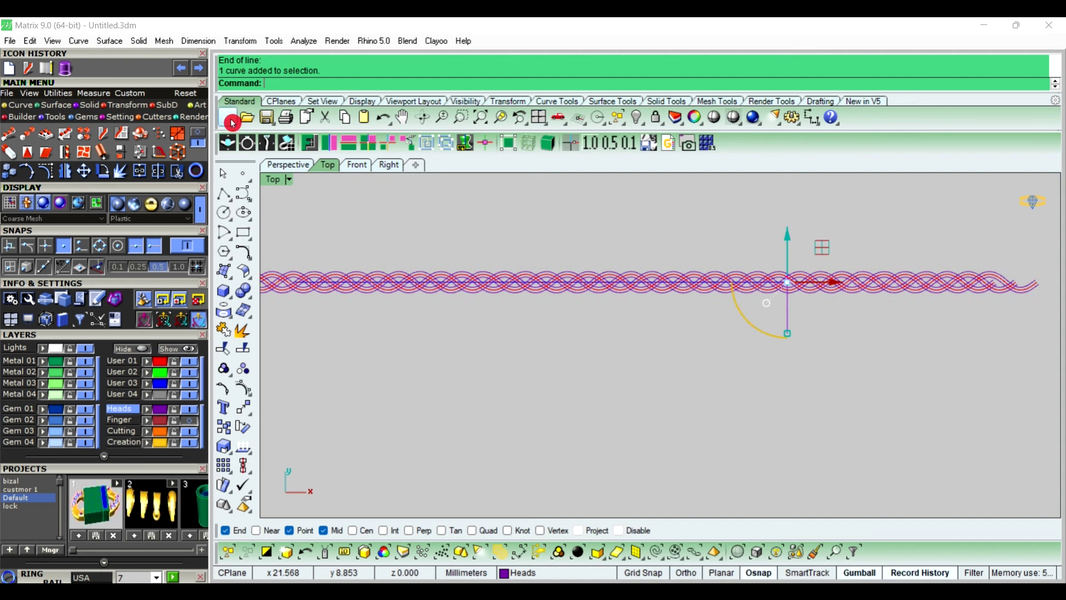
{"action": "left_click", "coordinate": [524, 376]}
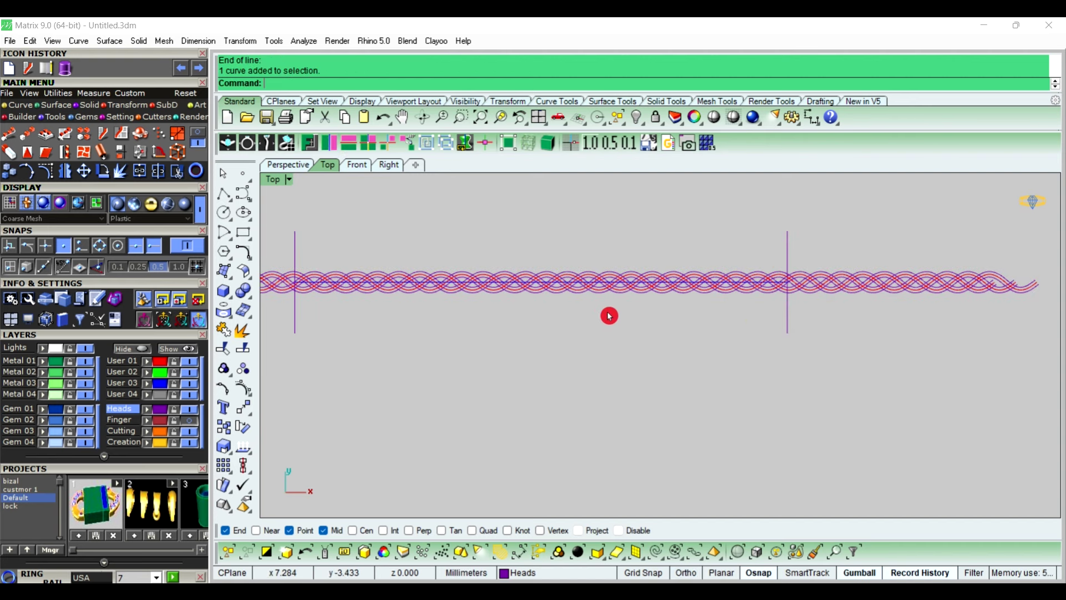
{"action": "scroll", "coordinate": [609, 311], "scroll_direction": "down", "scroll_amount": 5}
{"action": "left_click_drag", "start_coordinate": [357, 247], "coordinate": [784, 387]}
{"action": "left_click", "coordinate": [780, 383]}
{"action": "scroll", "coordinate": [561, 305], "scroll_direction": "up", "scroll_amount": 2}
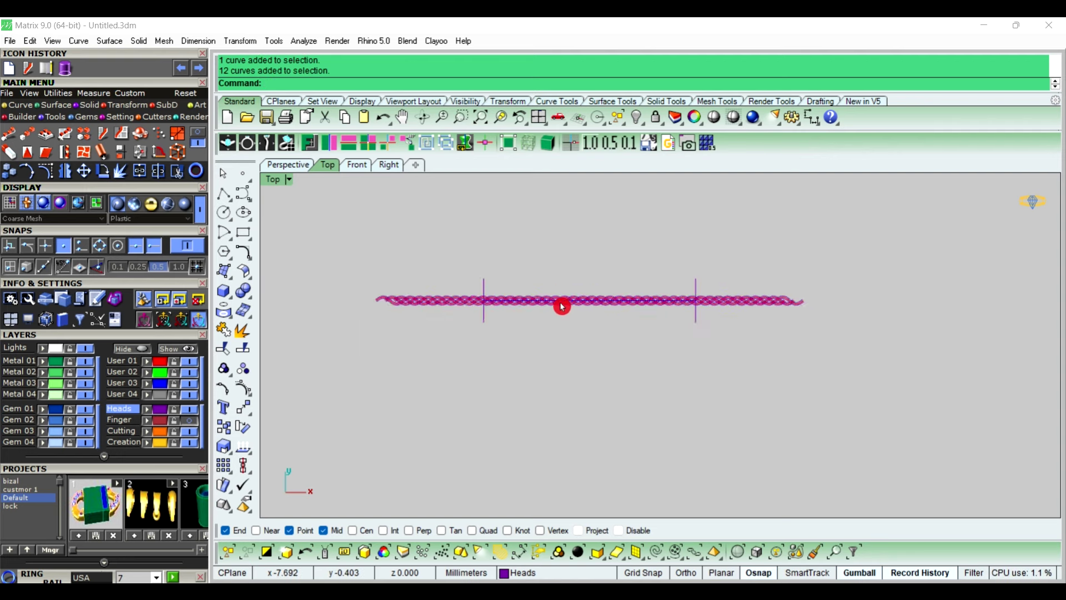
{"action": "left_click_drag", "start_coordinate": [323, 281], "coordinate": [889, 316]}
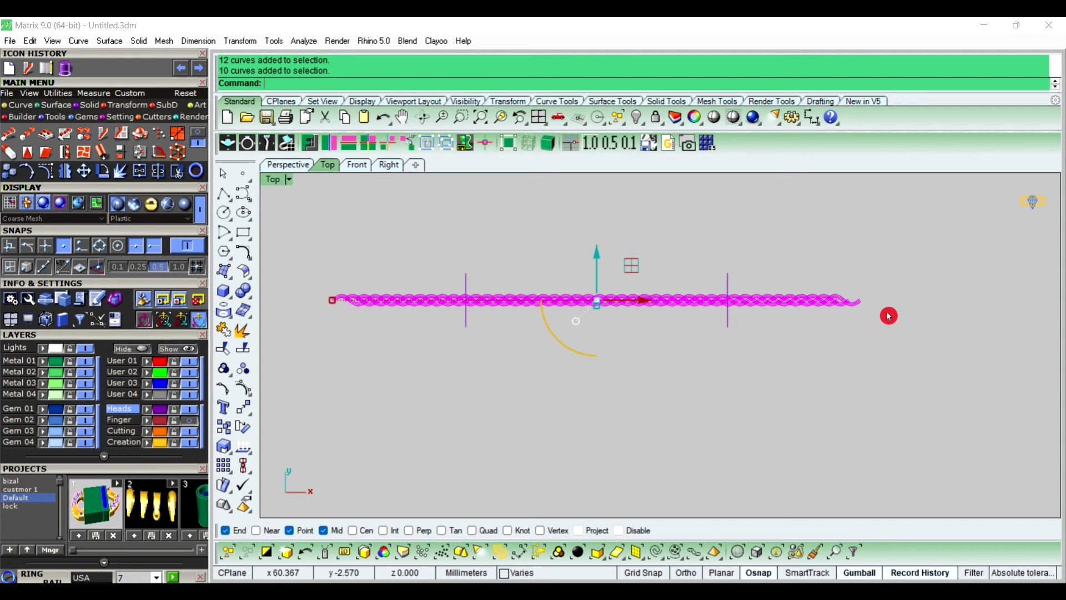
{"action": "left_click", "coordinate": [242, 350]}
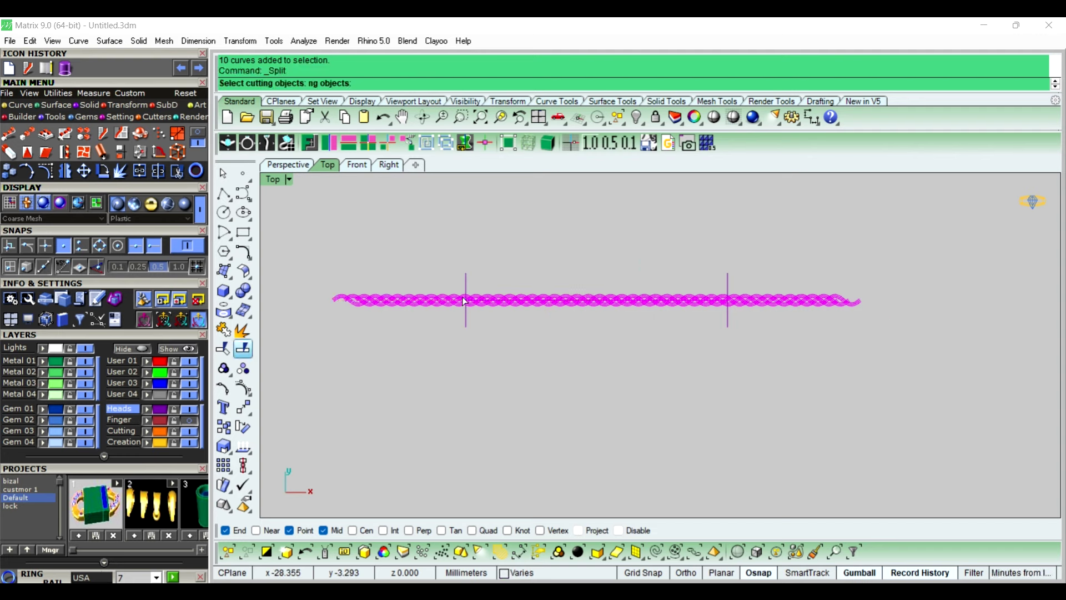
{"action": "left_click", "coordinate": [727, 292]}
{"action": "right_click", "coordinate": [683, 270]}
{"action": "left_click", "coordinate": [683, 269]}
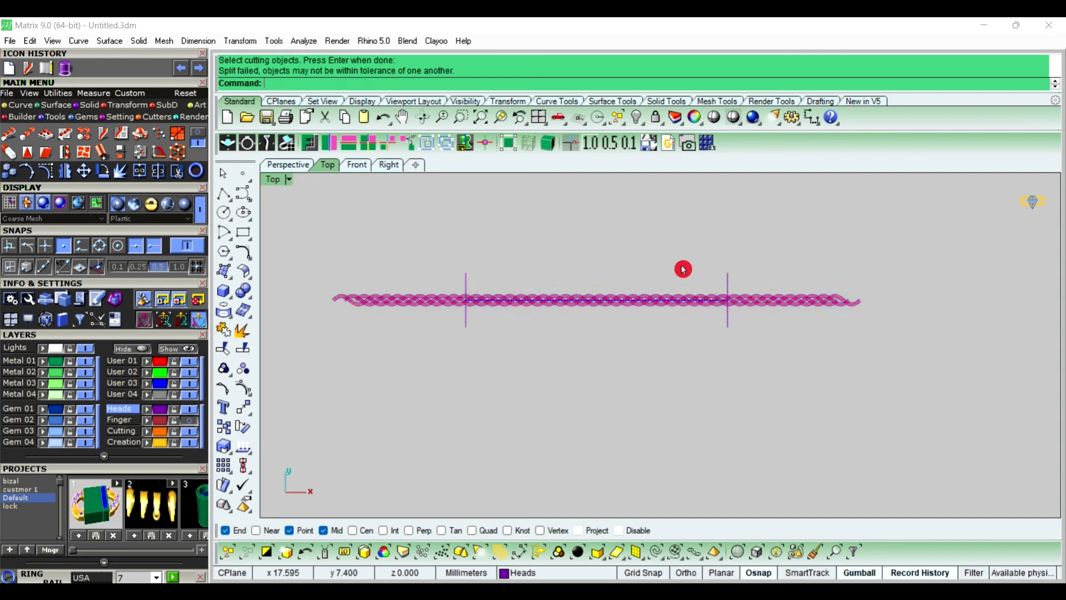
{"action": "left_click_drag", "start_coordinate": [300, 283], "coordinate": [488, 361]}
{"action": "key", "text": "Escape"}
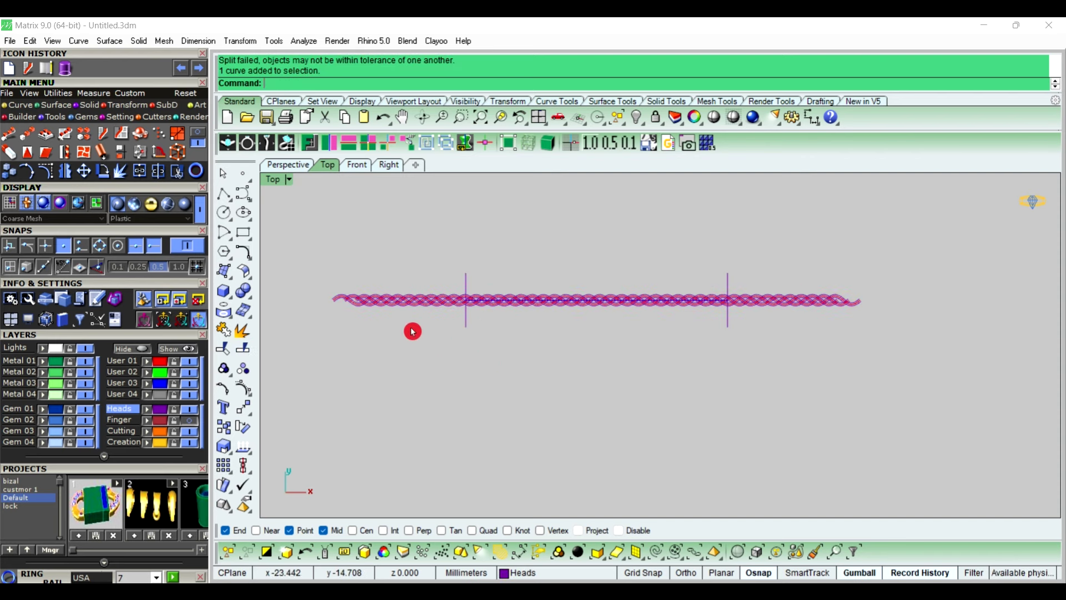
{"action": "left_click", "coordinate": [374, 309]}
{"action": "left_click", "coordinate": [242, 368]}
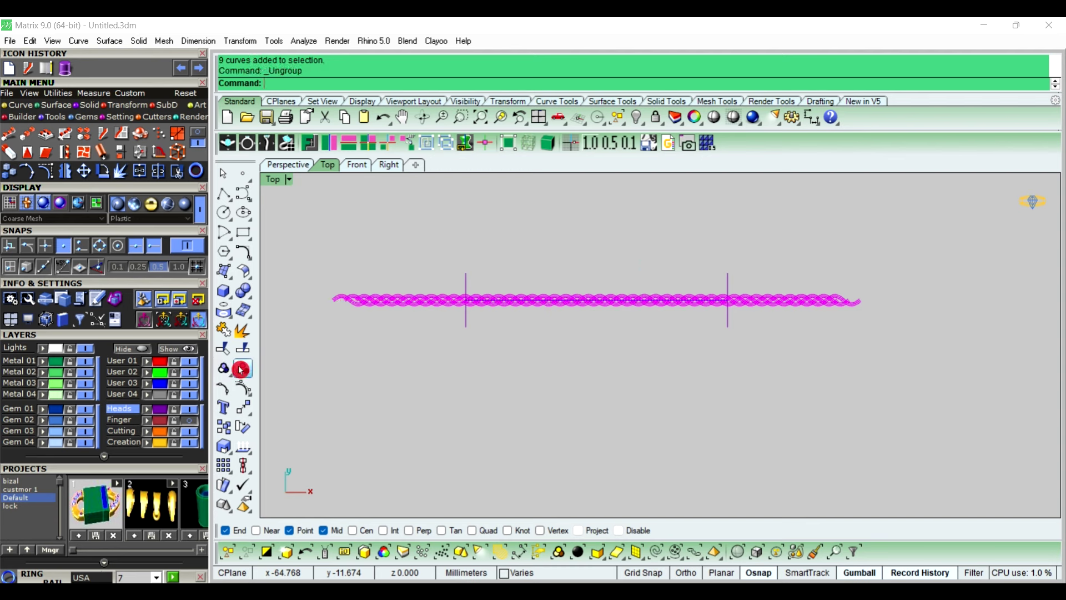
{"action": "key", "text": "Escape"}
{"action": "left_click_drag", "start_coordinate": [309, 281], "coordinate": [498, 319]}
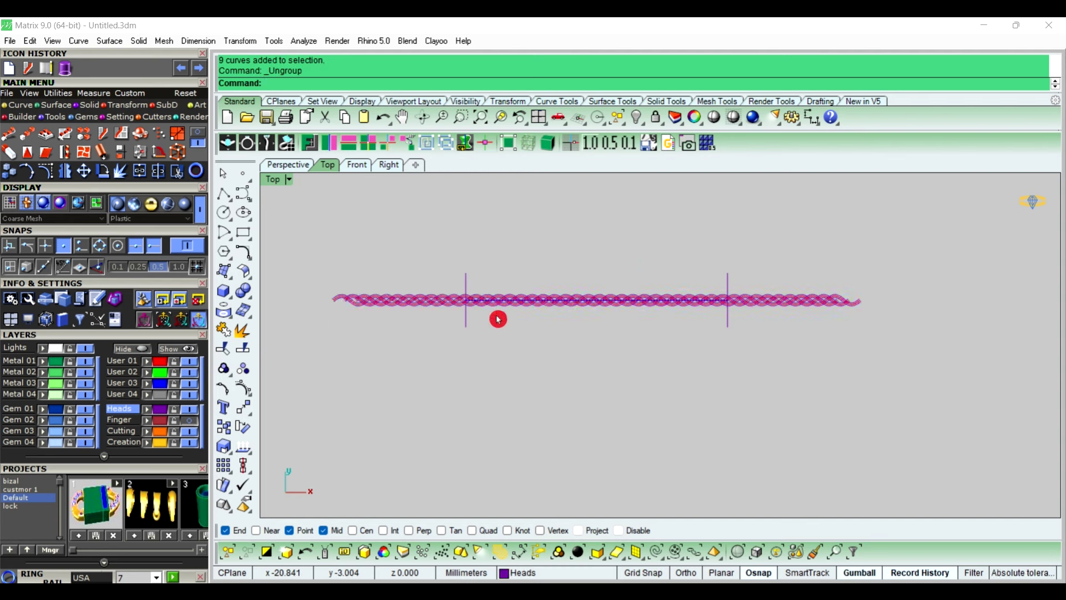
{"action": "left_click", "coordinate": [391, 312]}
{"action": "key", "text": "Escape"}
{"action": "scroll", "coordinate": [457, 308], "scroll_direction": "up", "scroll_amount": 4}
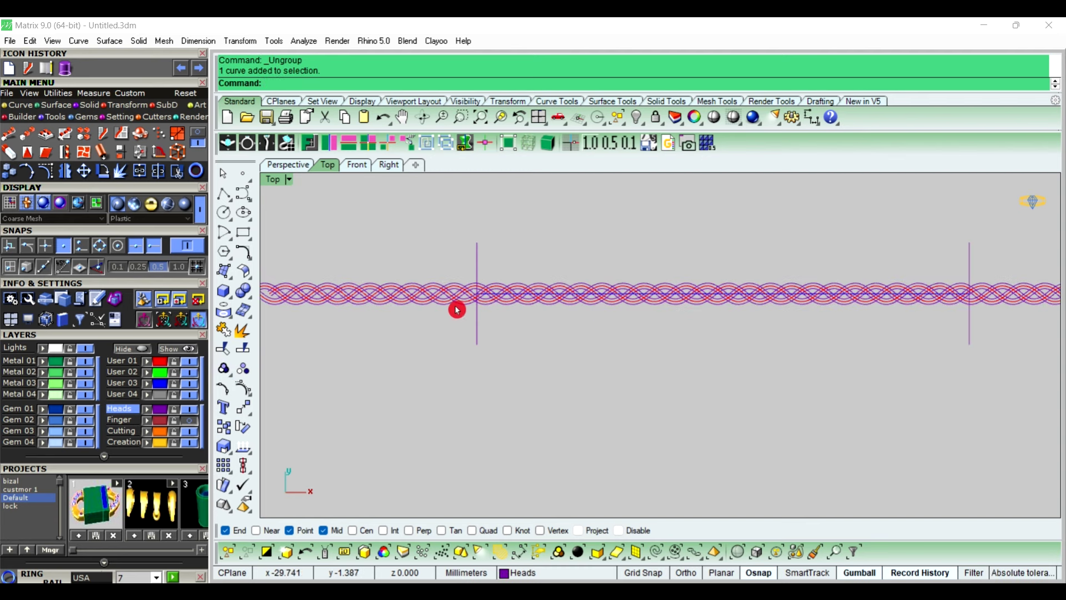
{"action": "left_click", "coordinate": [495, 303]}
{"action": "key", "text": "Escape"}
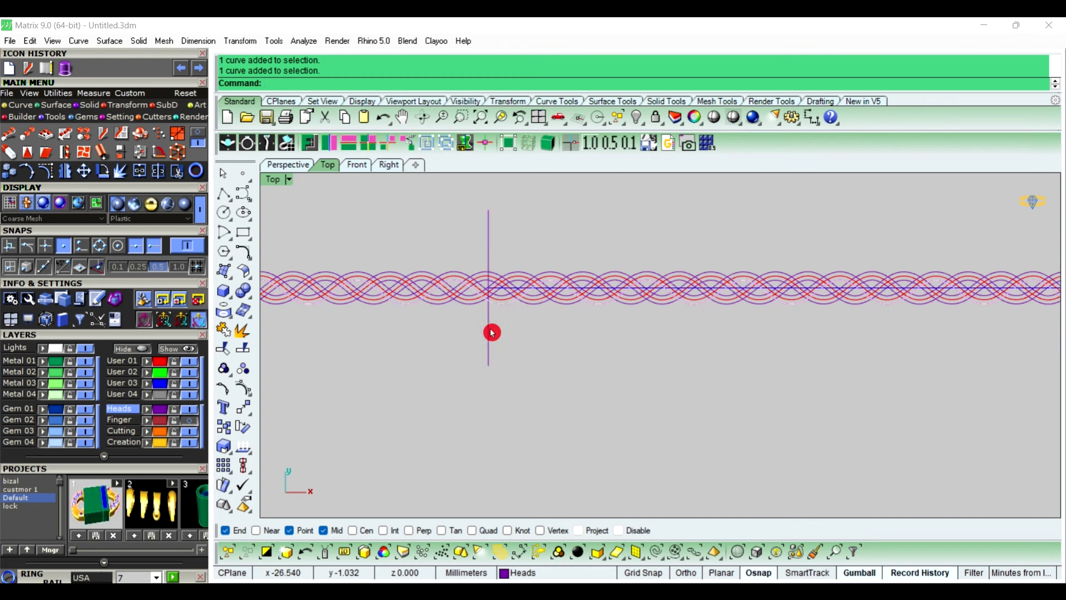
{"action": "left_click", "coordinate": [497, 304]}
{"action": "left_click", "coordinate": [528, 346]}
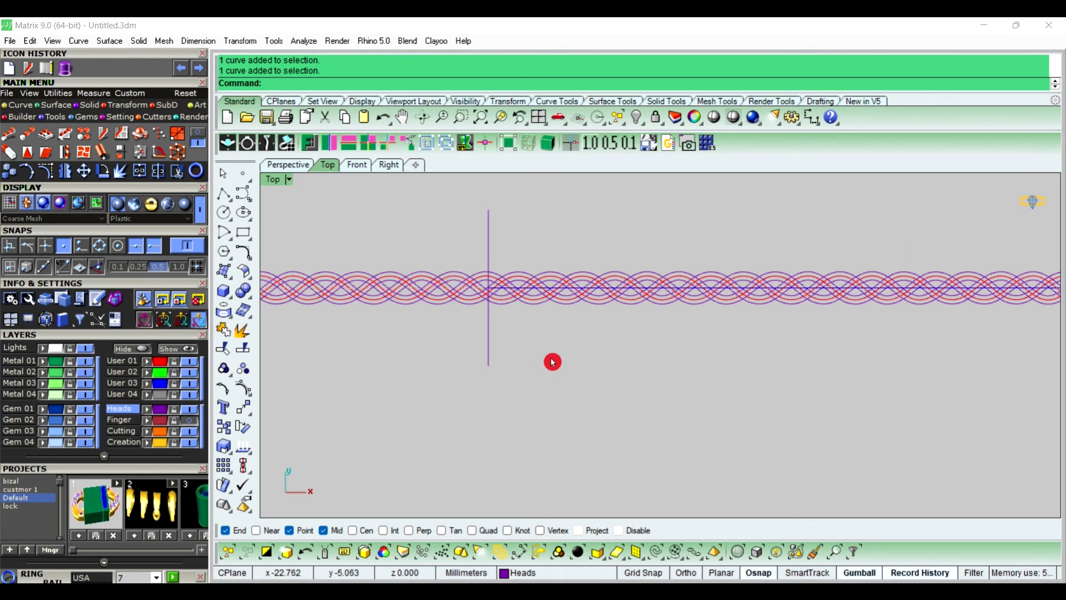
{"action": "key", "text": "ctrl+z"}
{"action": "scroll", "coordinate": [541, 344], "scroll_direction": "down", "scroll_amount": 5}
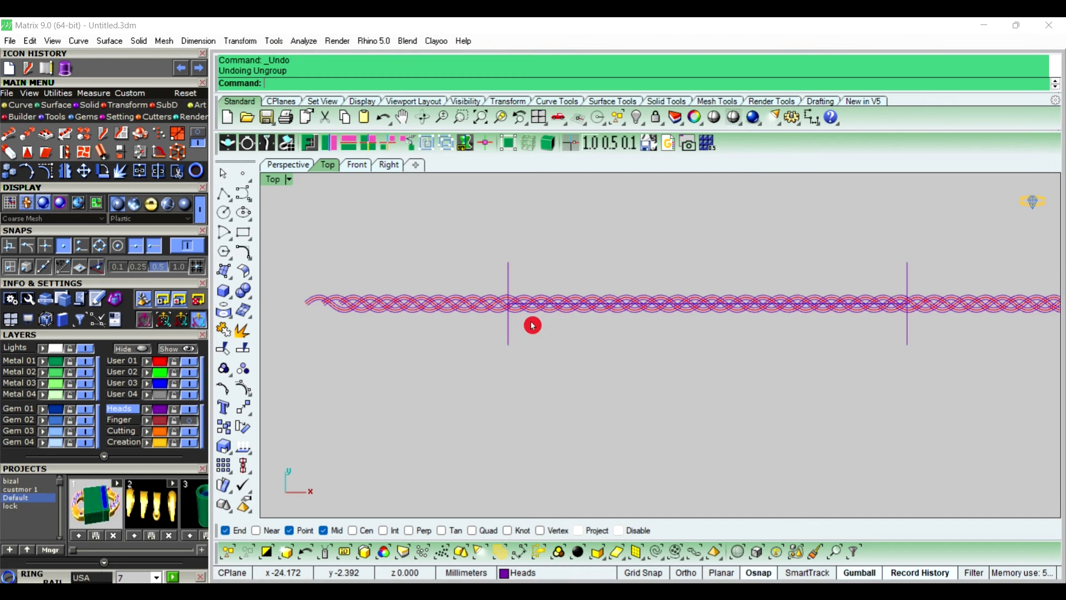
{"action": "left_click_drag", "start_coordinate": [360, 248], "coordinate": [869, 391]}
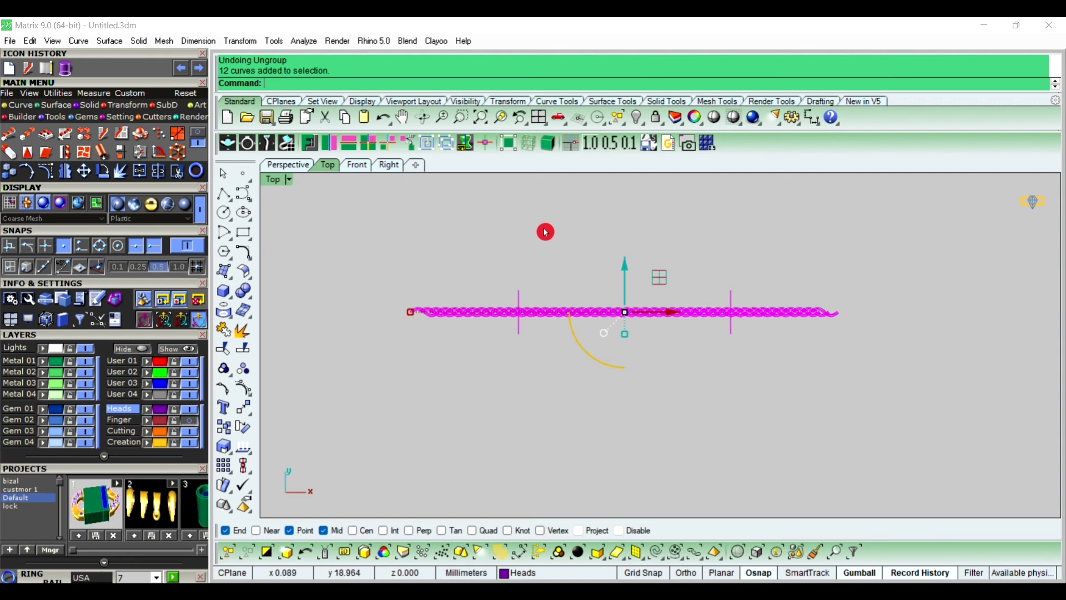
Trim three braid curve pieces beyond the vertical line.
{"action": "left_click", "coordinate": [226, 351]}
{"action": "scroll", "coordinate": [499, 313], "scroll_direction": "up", "scroll_amount": 5}
{"action": "scroll", "coordinate": [543, 307], "scroll_direction": "up", "scroll_amount": 2}
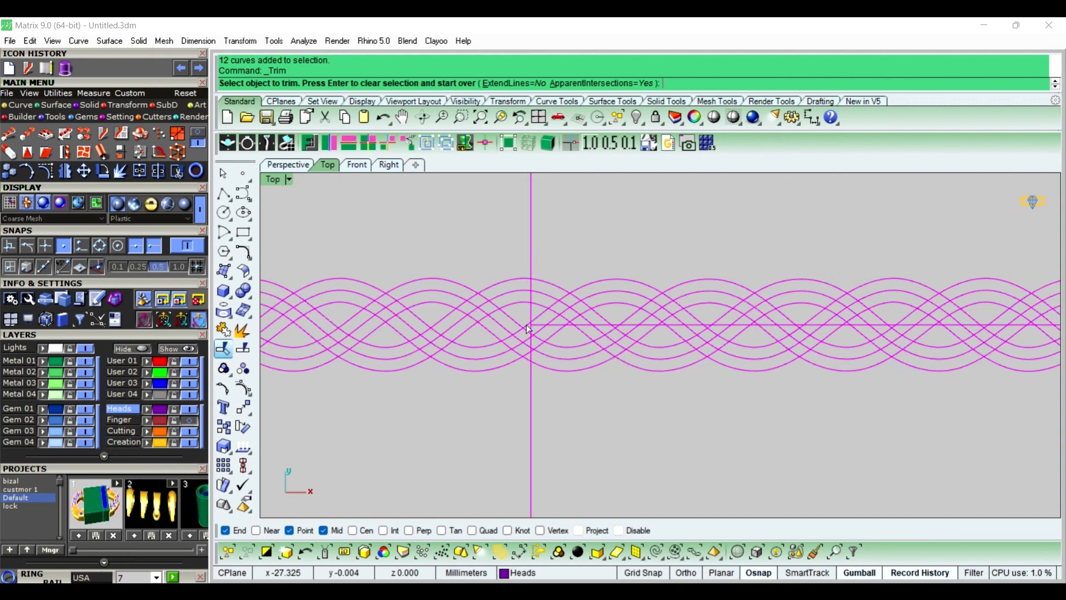
{"action": "scroll", "coordinate": [530, 327], "scroll_direction": "up", "scroll_amount": 3}
{"action": "left_click", "coordinate": [531, 329]}
{"action": "left_click", "coordinate": [534, 345]}
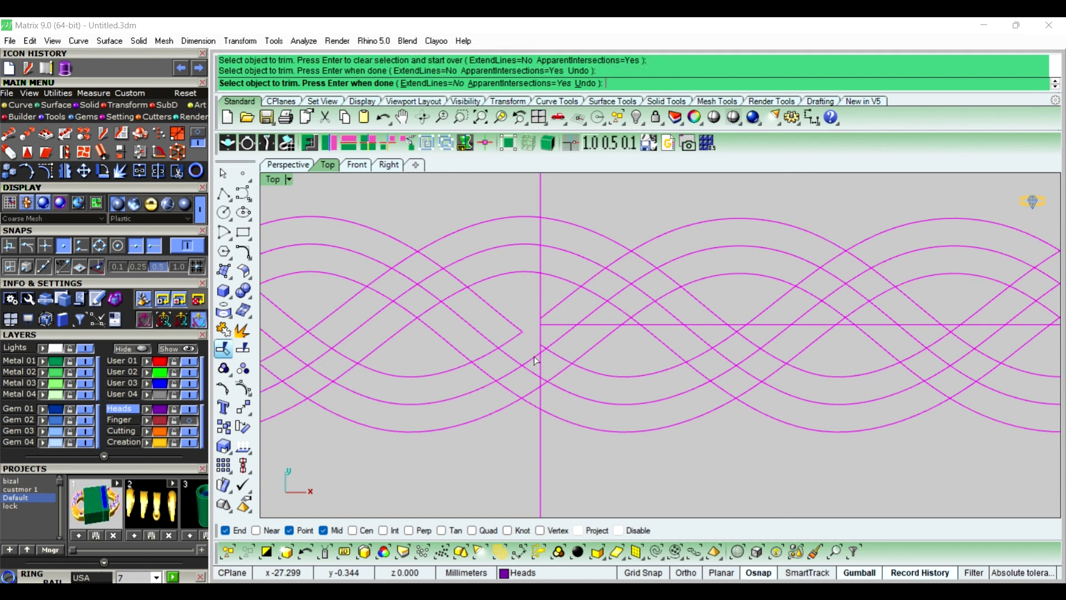
{"action": "left_click", "coordinate": [533, 360]}
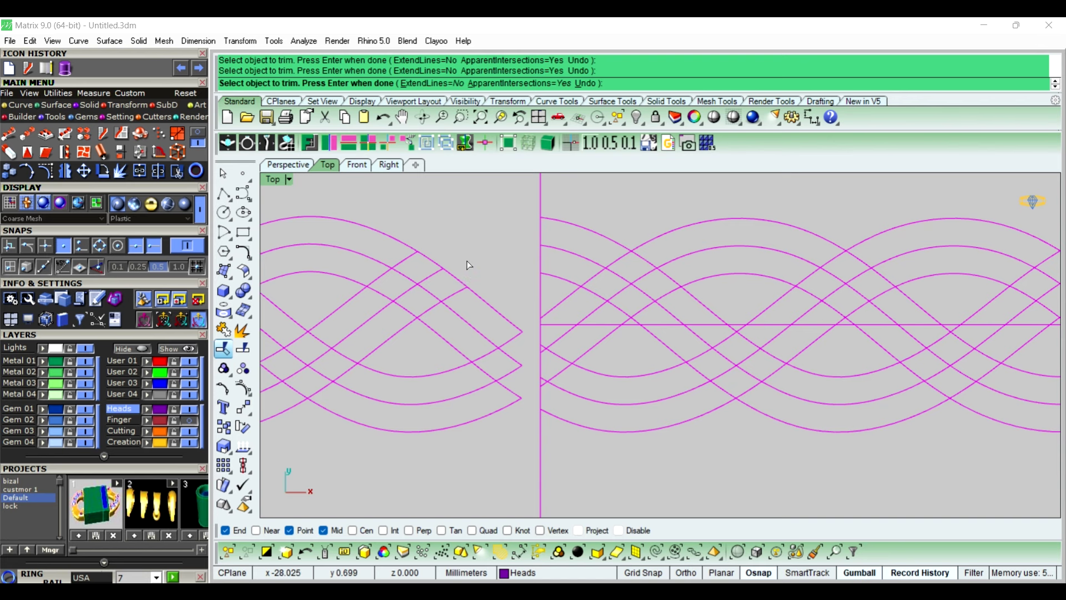
Finish trimming and select the whole 27-curve braid group.
{"action": "scroll", "coordinate": [468, 265], "scroll_direction": "down", "scroll_amount": 6}
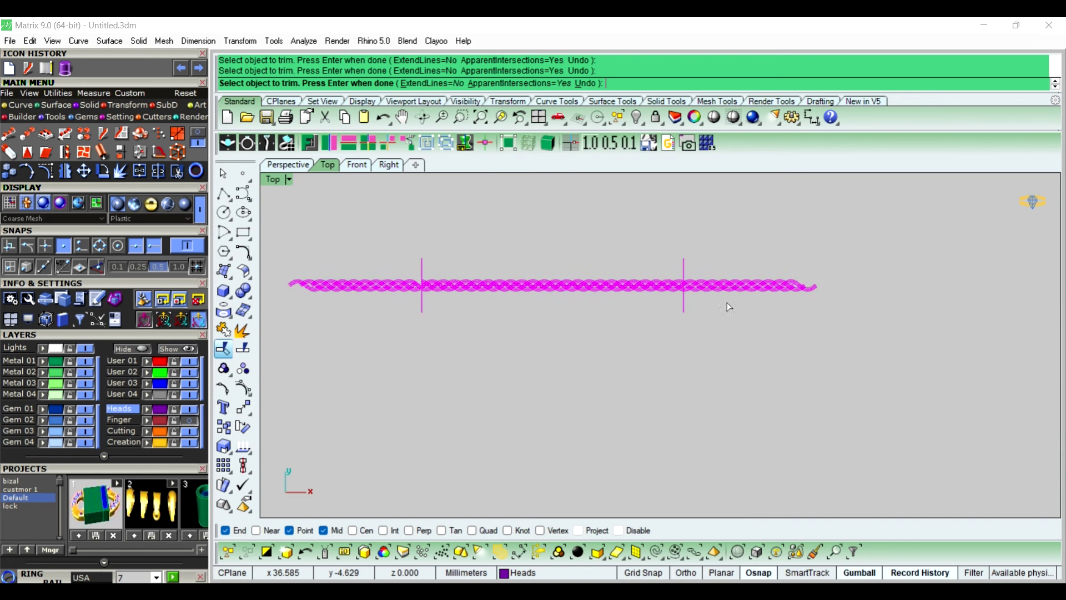
{"action": "scroll", "coordinate": [683, 289], "scroll_direction": "up", "scroll_amount": 8}
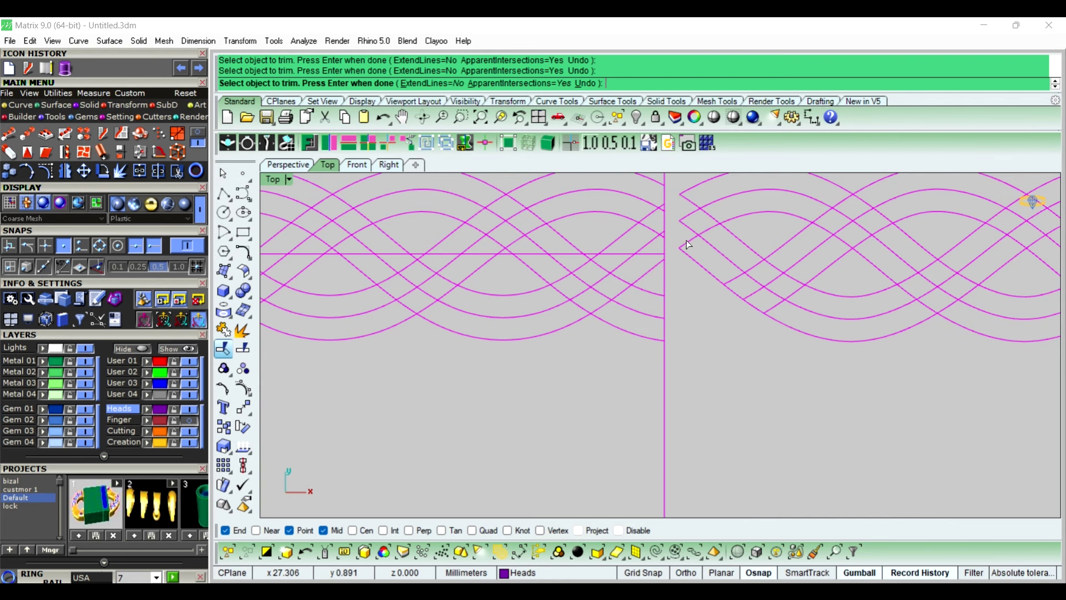
{"action": "scroll", "coordinate": [685, 255], "scroll_direction": "down", "scroll_amount": 4}
{"action": "scroll", "coordinate": [703, 293], "scroll_direction": "down", "scroll_amount": 5}
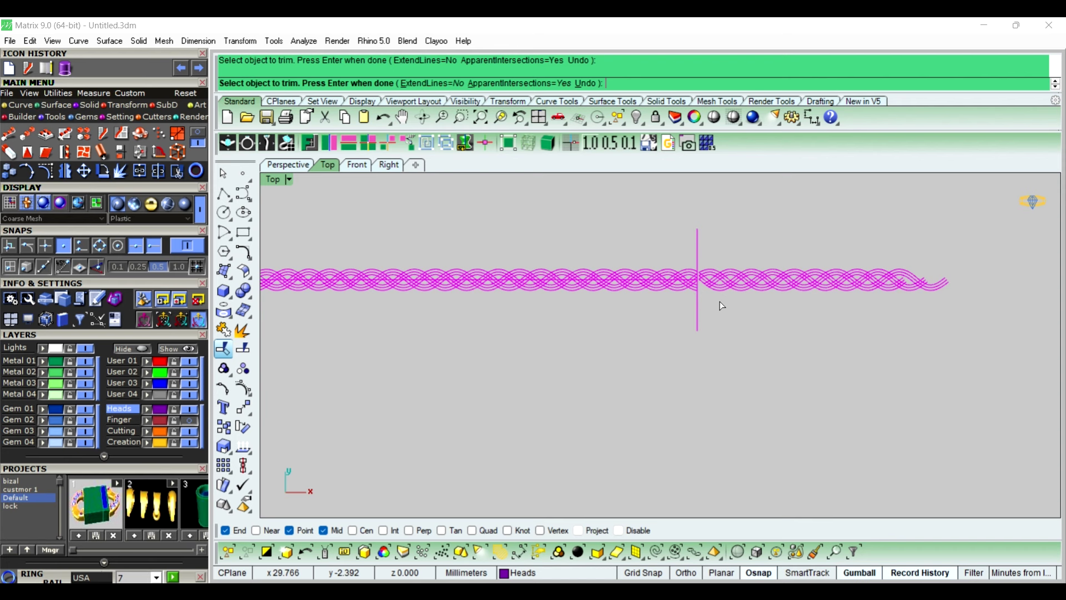
{"action": "right_click", "coordinate": [665, 321]}
{"action": "left_click", "coordinate": [665, 321]}
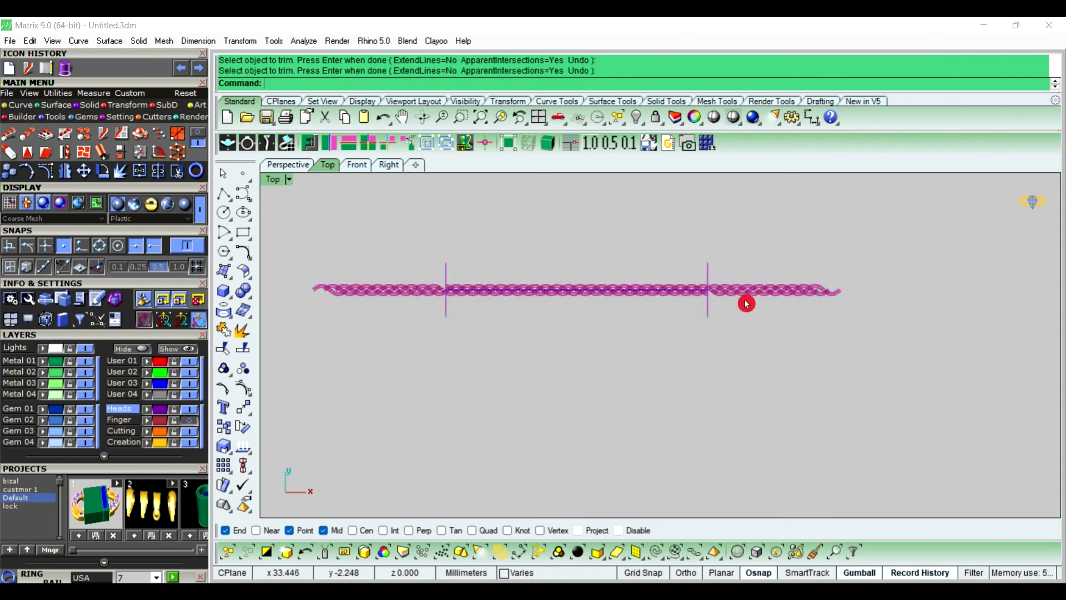
{"action": "left_click", "coordinate": [764, 294]}
Ungroup the braid and delete both end sections lying outside the vertical cutting lines.
{"action": "left_click", "coordinate": [245, 372]}
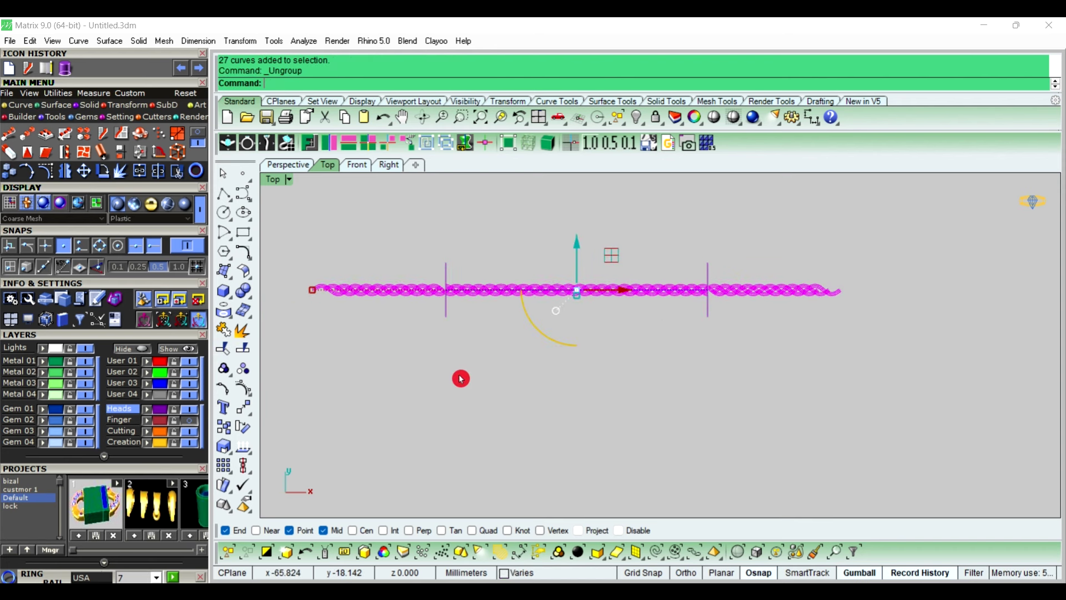
{"action": "left_click", "coordinate": [460, 376]}
{"action": "scroll", "coordinate": [727, 281], "scroll_direction": "up", "scroll_amount": 4}
{"action": "scroll", "coordinate": [554, 278], "scroll_direction": "down", "scroll_amount": 3}
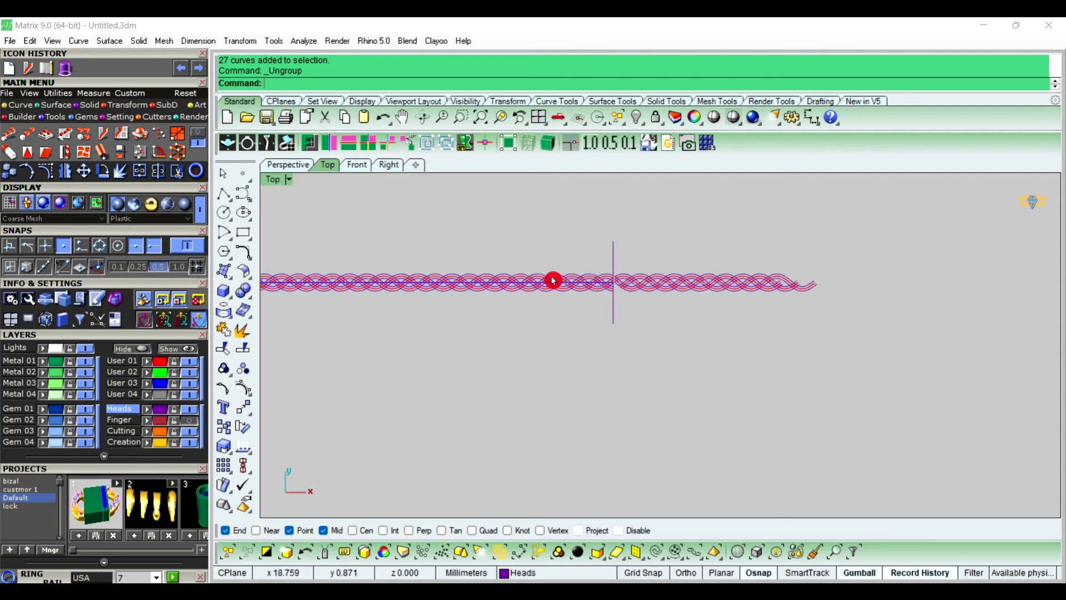
{"action": "left_click_drag", "start_coordinate": [565, 260], "coordinate": [803, 299]}
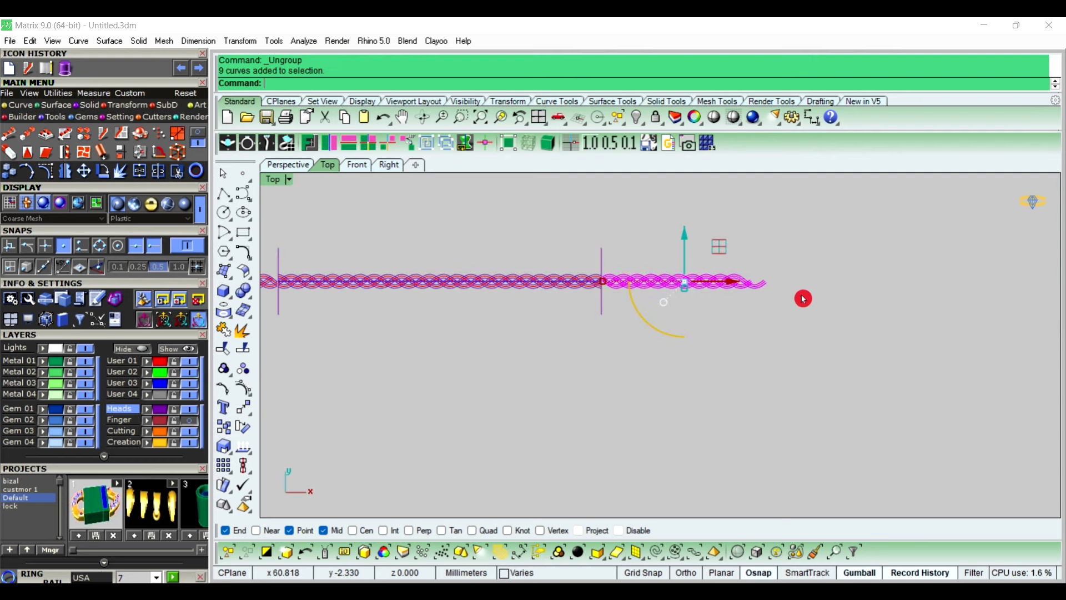
{"action": "key", "text": "Delete"}
{"action": "scroll", "coordinate": [804, 299], "scroll_direction": "down", "scroll_amount": 3}
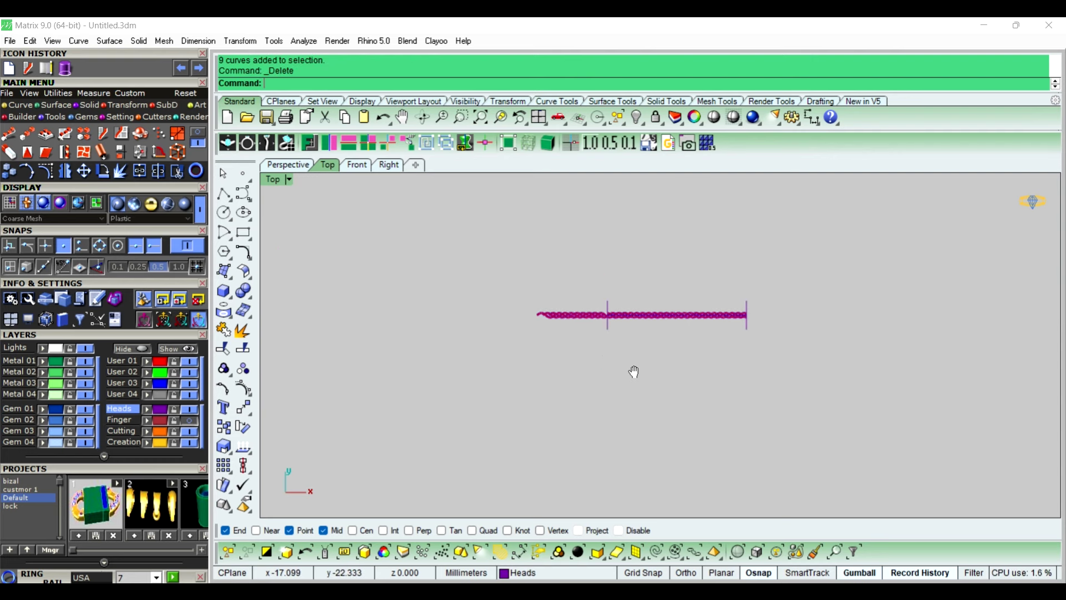
{"action": "scroll", "coordinate": [588, 328], "scroll_direction": "up", "scroll_amount": 5}
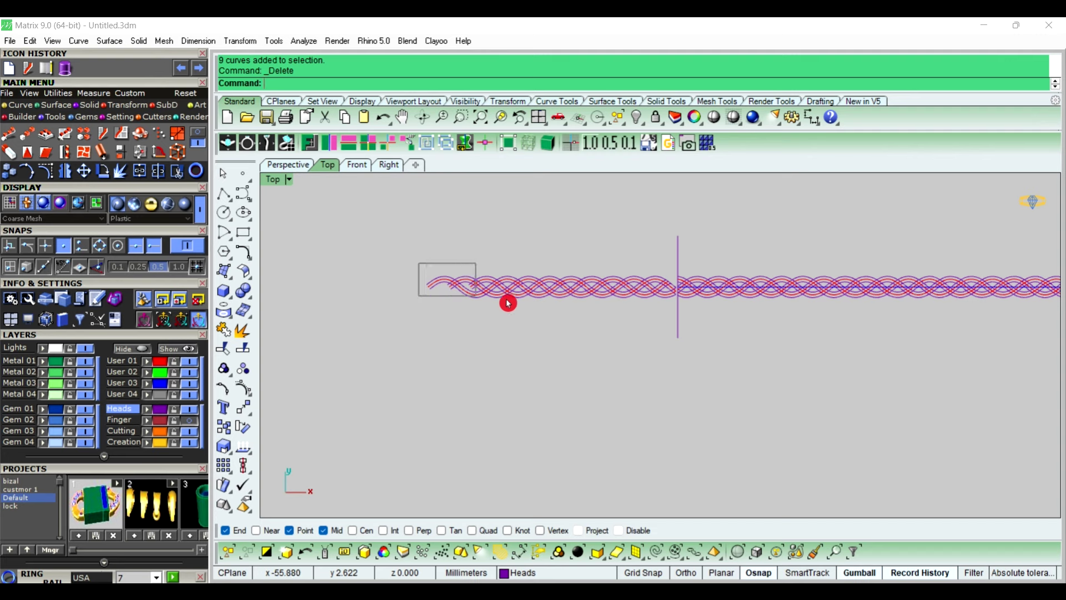
{"action": "left_click_drag", "start_coordinate": [508, 304], "coordinate": [680, 305]}
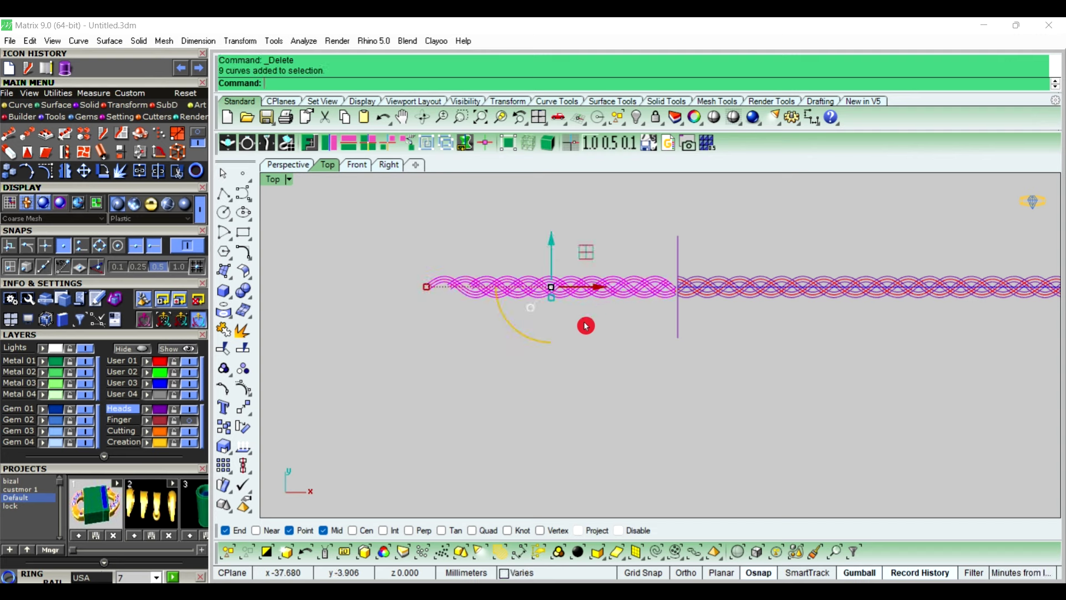
{"action": "key", "text": "Delete"}
Delete the left and right vertical lines and window-select the nine remaining braid curves.
{"action": "scroll", "coordinate": [584, 324], "scroll_direction": "down", "scroll_amount": 4}
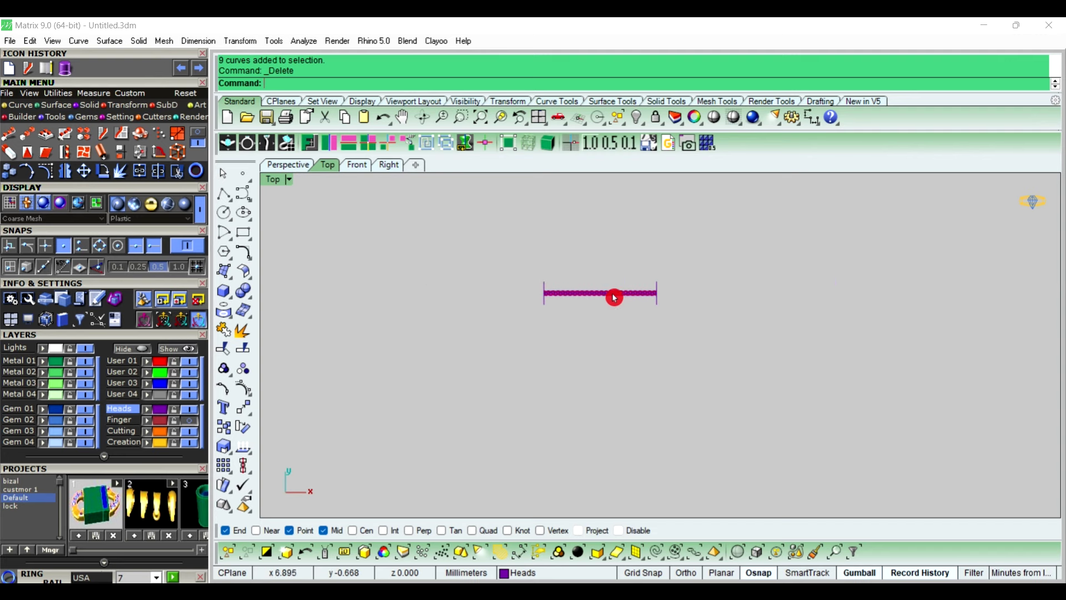
{"action": "scroll", "coordinate": [493, 279], "scroll_direction": "up", "scroll_amount": 4}
{"action": "left_click", "coordinate": [493, 281]}
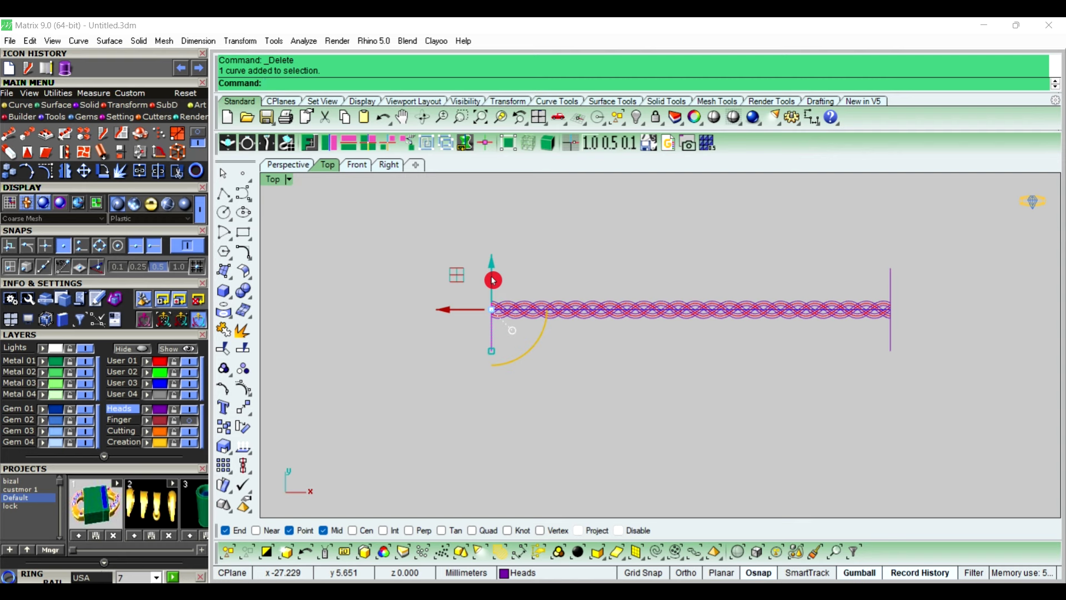
{"action": "key", "text": "Delete"}
{"action": "left_click", "coordinate": [891, 289]}
{"action": "key", "text": "Delete"}
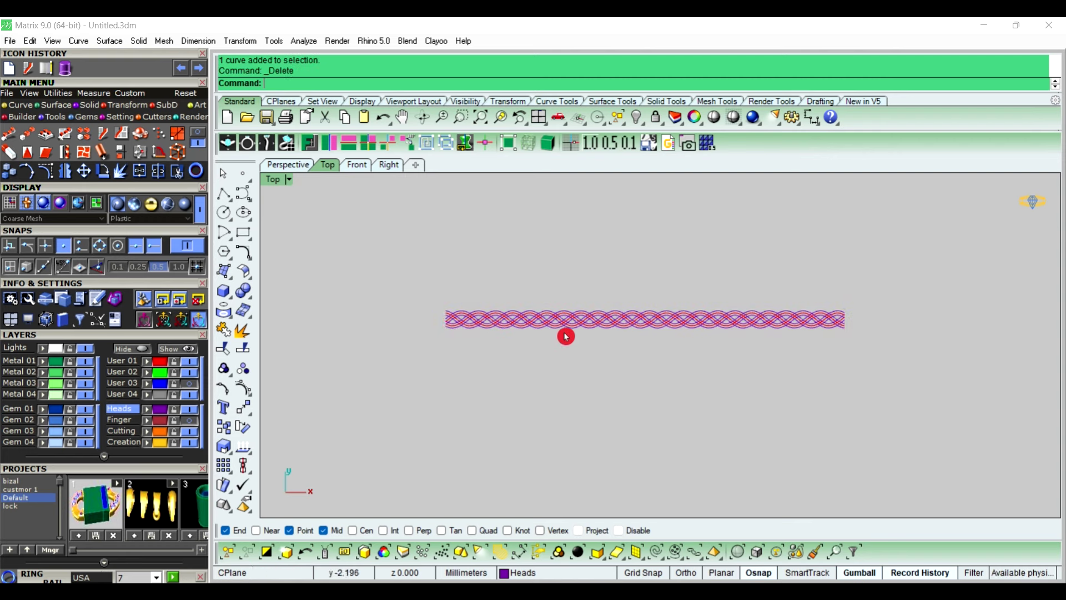
{"action": "scroll", "coordinate": [549, 331], "scroll_direction": "up", "scroll_amount": 3}
{"action": "left_click_drag", "start_coordinate": [393, 321], "coordinate": [1016, 367]}
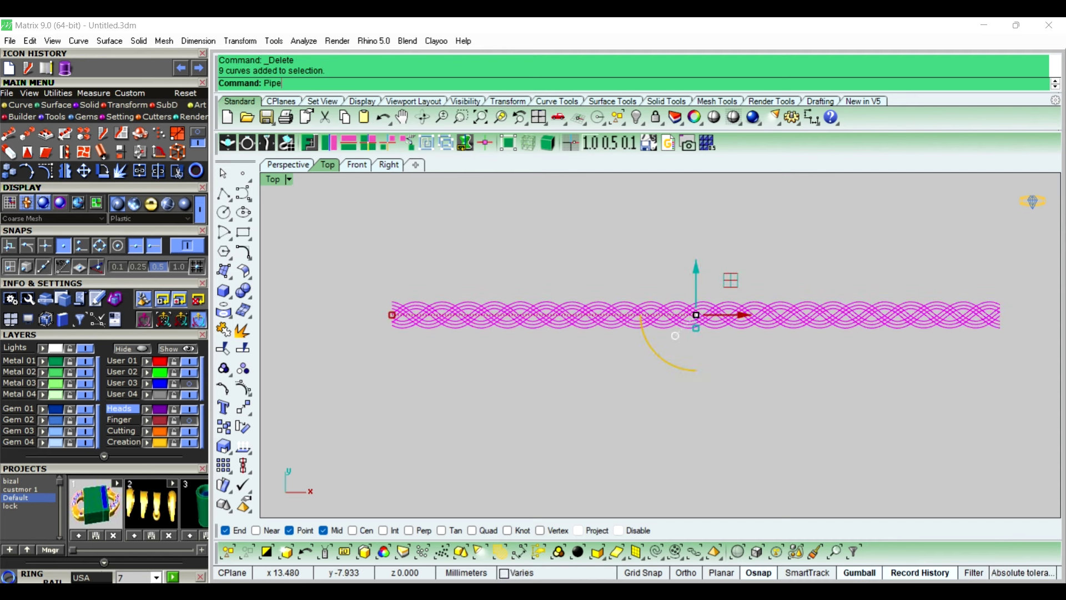
{"action": "key", "text": "Return"}
{"action": "key", "text": "Return"}
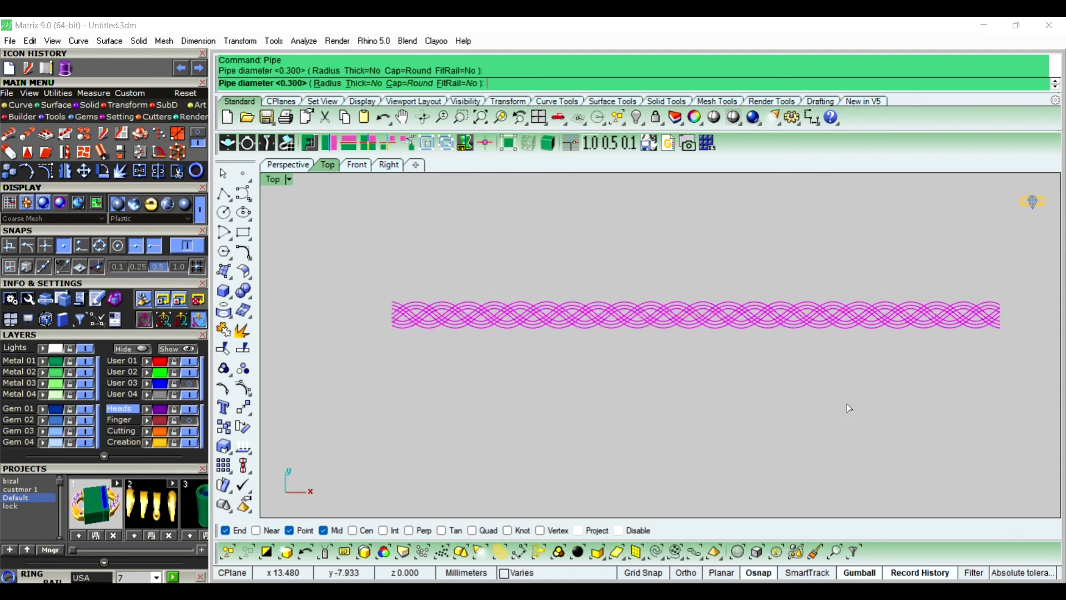
{"action": "right_click", "coordinate": [847, 404]}
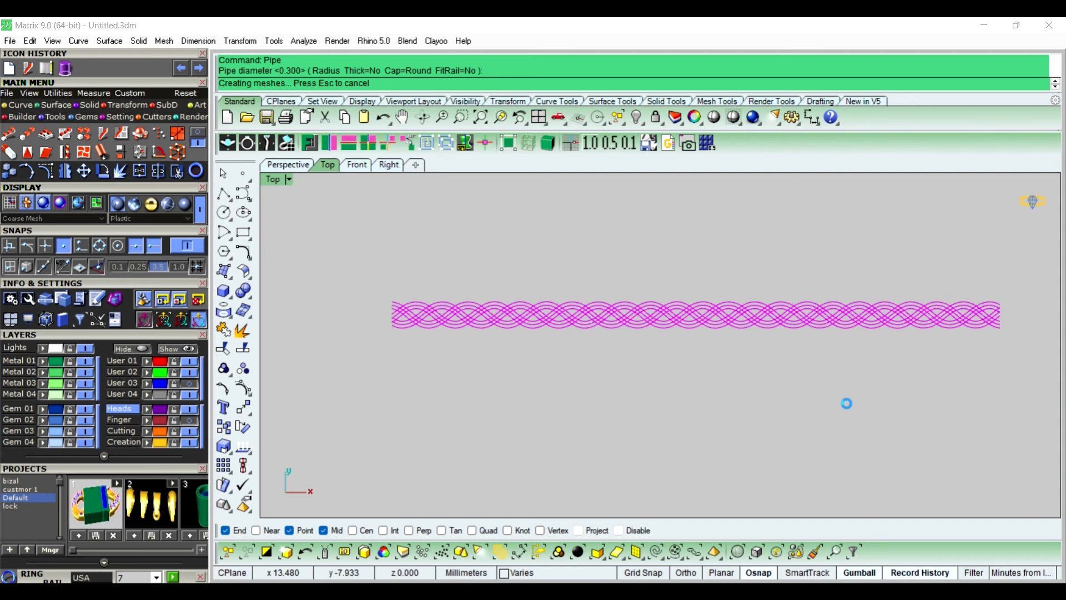
{"action": "key", "text": "Escape"}
{"action": "scroll", "coordinate": [722, 306], "scroll_direction": "up", "scroll_amount": 5}
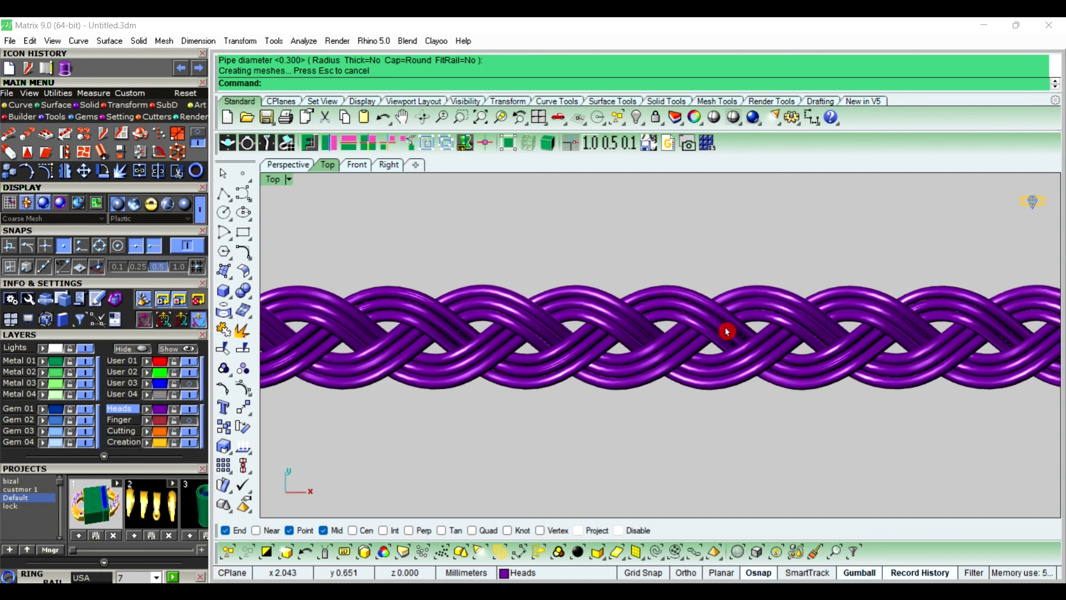
{"action": "scroll", "coordinate": [730, 315], "scroll_direction": "down", "scroll_amount": 3}
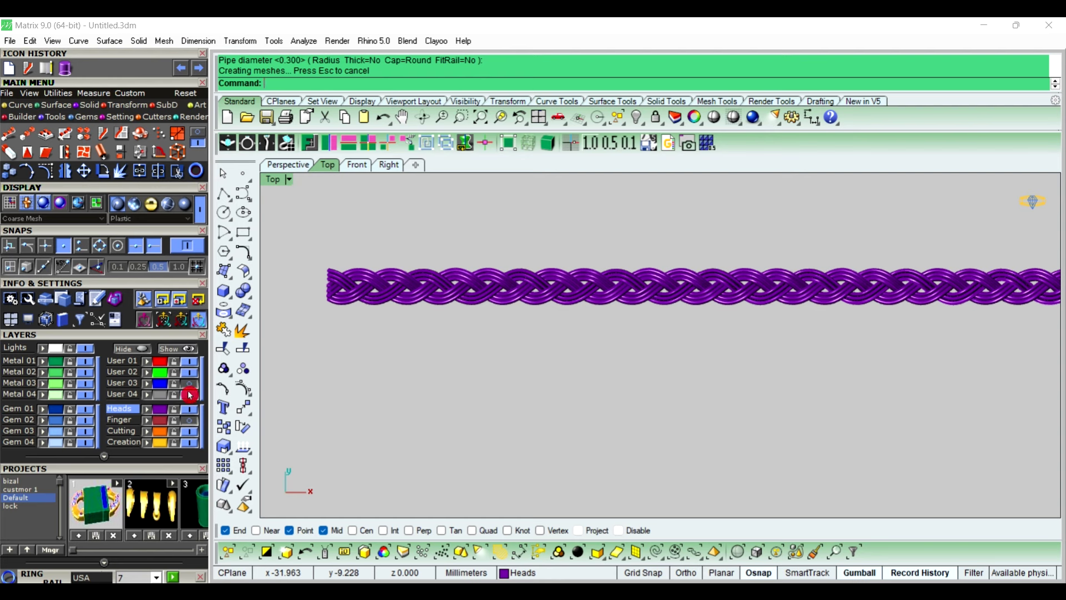
{"action": "right_click_drag", "start_coordinate": [827, 365], "coordinate": [728, 371]}
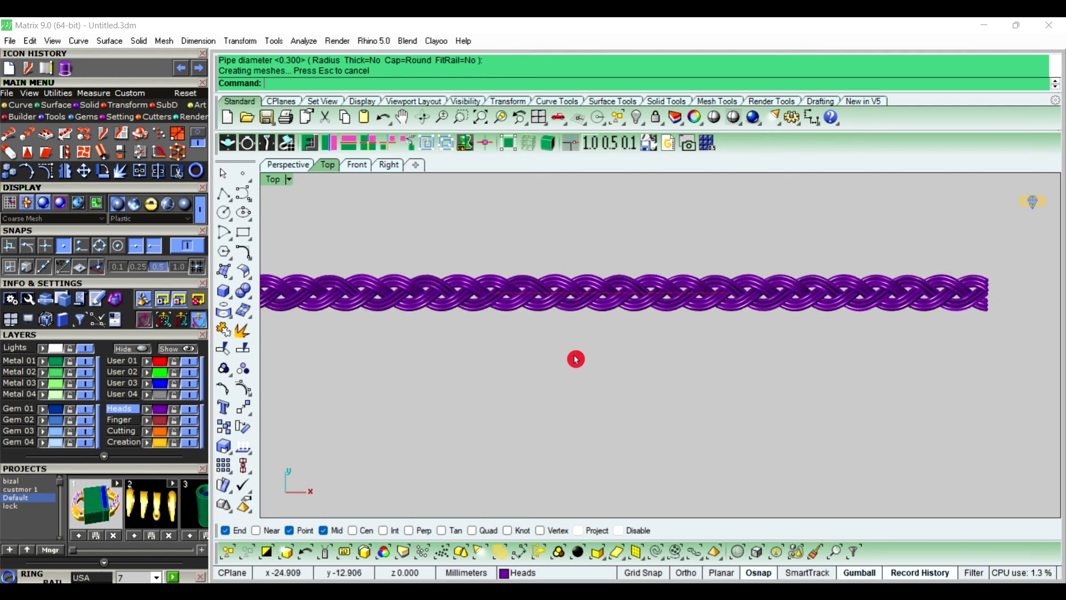
{"action": "scroll", "coordinate": [655, 325], "scroll_direction": "down", "scroll_amount": 2}
{"action": "left_click", "coordinate": [293, 165]}
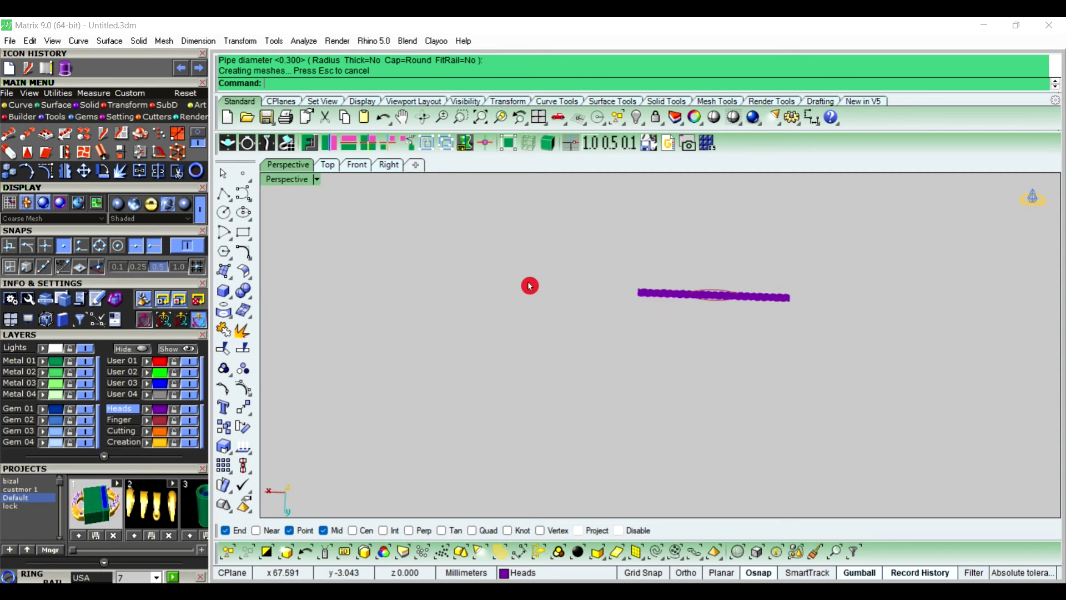
{"action": "right_click_drag", "start_coordinate": [529, 286], "coordinate": [661, 297]}
{"action": "scroll", "coordinate": [627, 285], "scroll_direction": "up", "scroll_amount": 8}
{"action": "scroll", "coordinate": [664, 289], "scroll_direction": "down", "scroll_amount": 8}
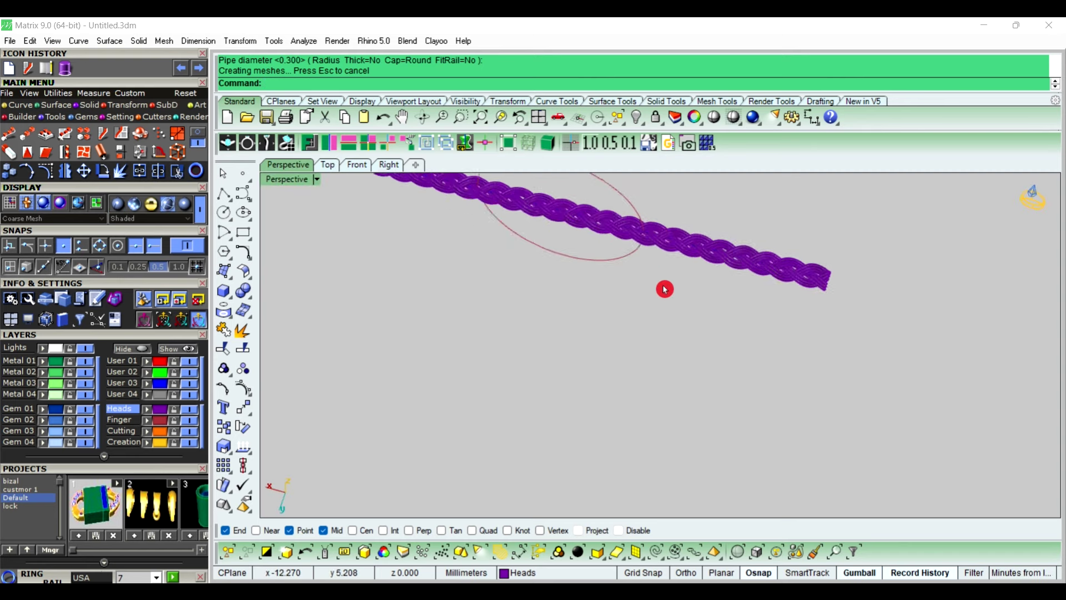
{"action": "left_click", "coordinate": [327, 166]}
{"action": "scroll", "coordinate": [616, 305], "scroll_direction": "up", "scroll_amount": 4}
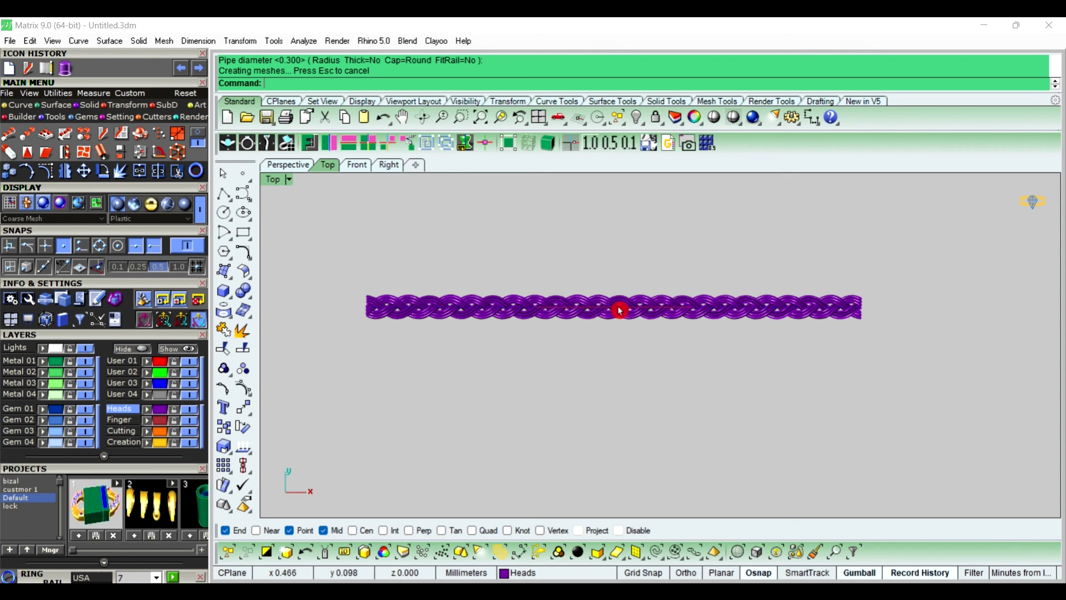
Pick the horizontal rail curve through the braid and drag it up onto the braid's top edge.
{"action": "left_click", "coordinate": [578, 316]}
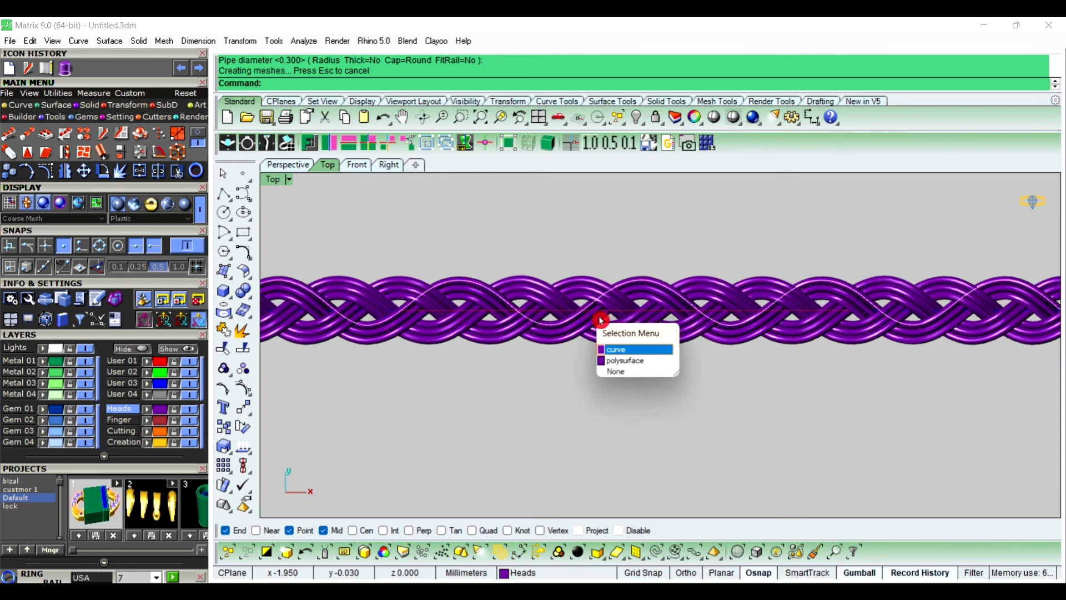
{"action": "left_click", "coordinate": [617, 372]}
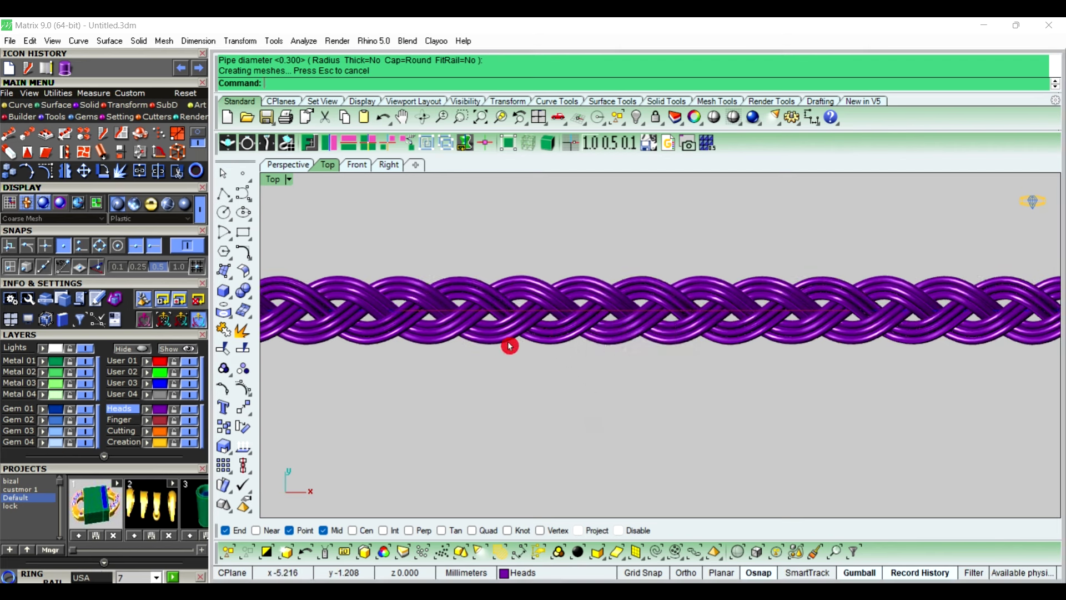
{"action": "left_click", "coordinate": [163, 384]}
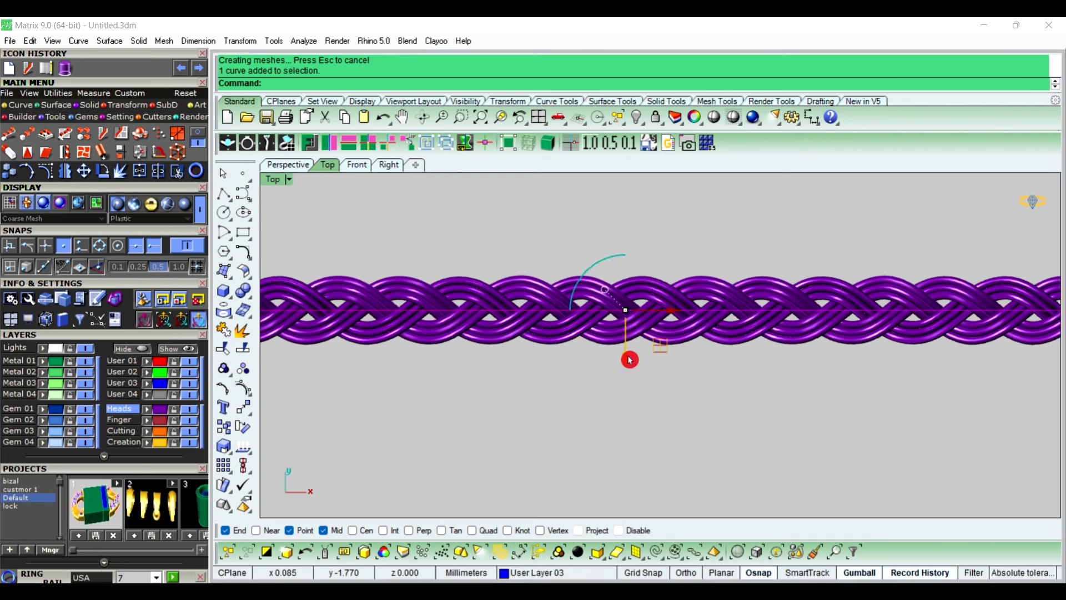
{"action": "left_click_drag", "start_coordinate": [629, 361], "coordinate": [633, 326]}
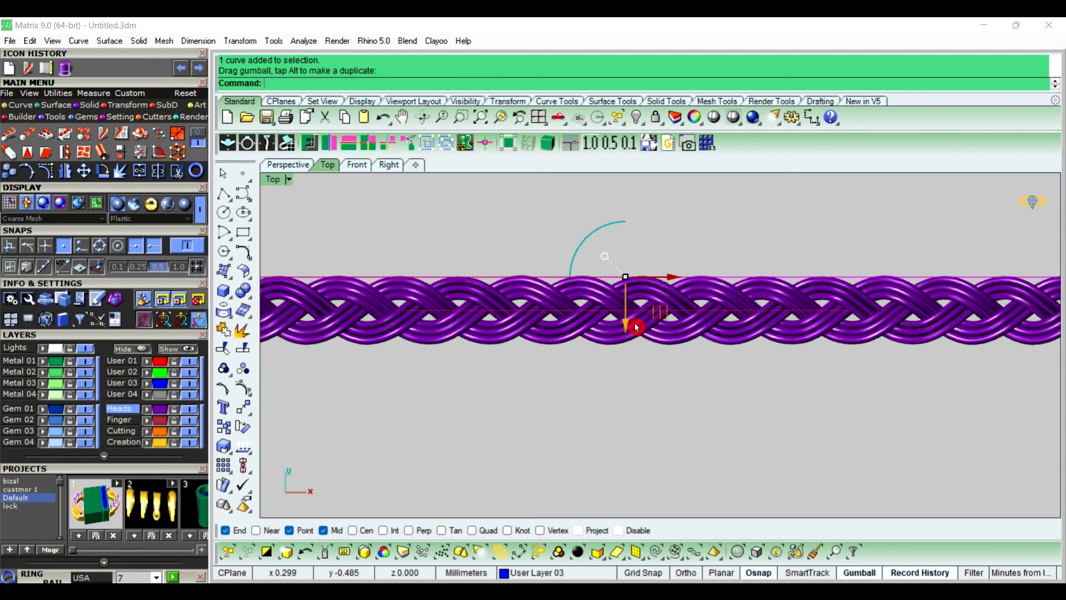
{"action": "scroll", "coordinate": [668, 283], "scroll_direction": "up", "scroll_amount": 3}
{"action": "scroll", "coordinate": [635, 296], "scroll_direction": "up", "scroll_amount": 3}
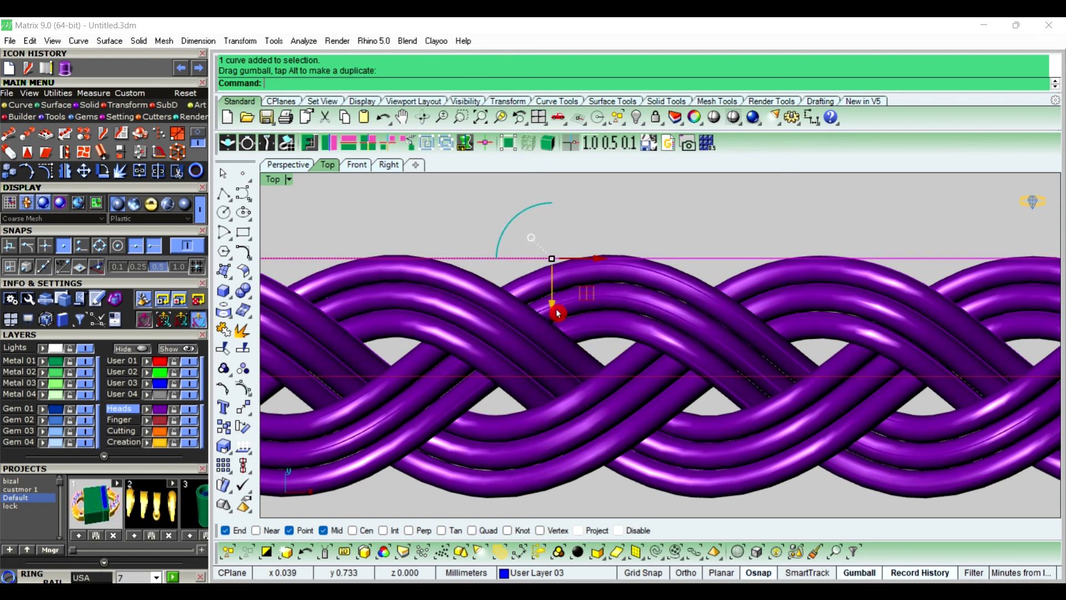
{"action": "left_click_drag", "start_coordinate": [558, 312], "coordinate": [555, 309]}
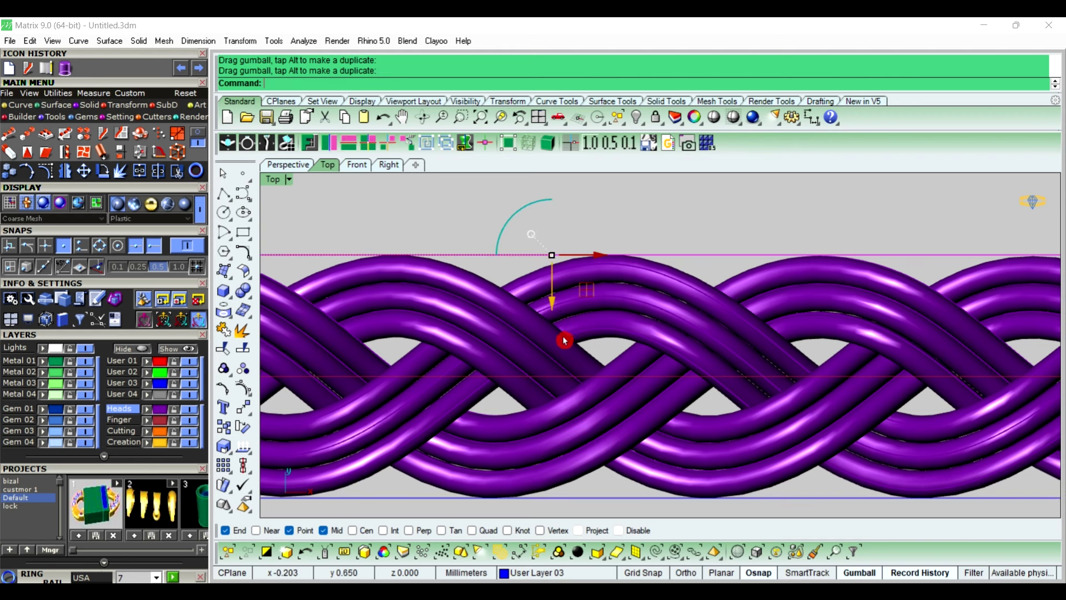
{"action": "scroll", "coordinate": [566, 266], "scroll_direction": "down", "scroll_amount": 10}
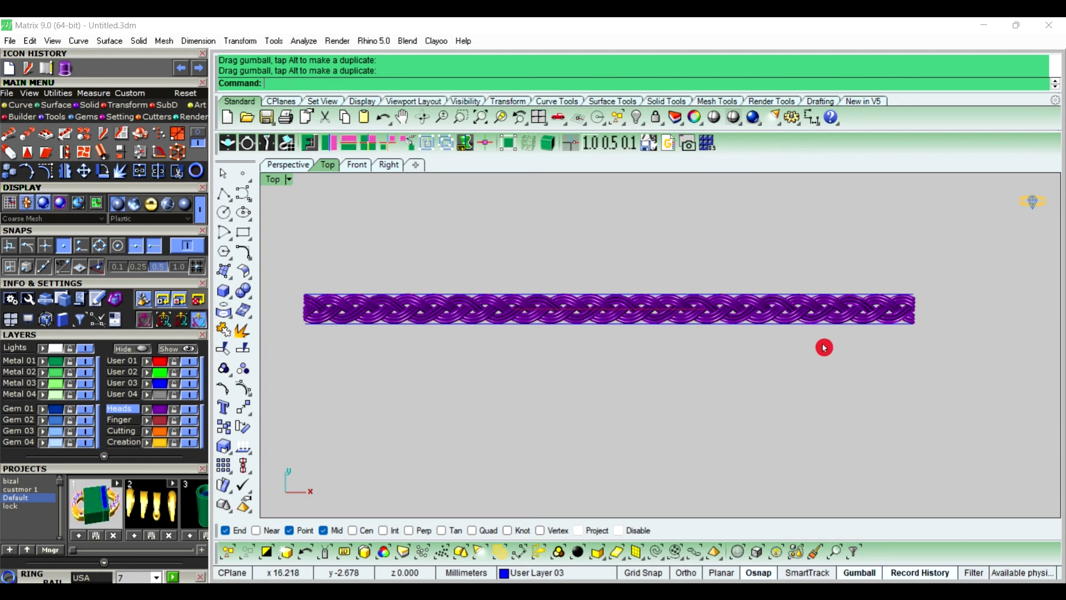
{"action": "scroll", "coordinate": [776, 297], "scroll_direction": "up", "scroll_amount": 8}
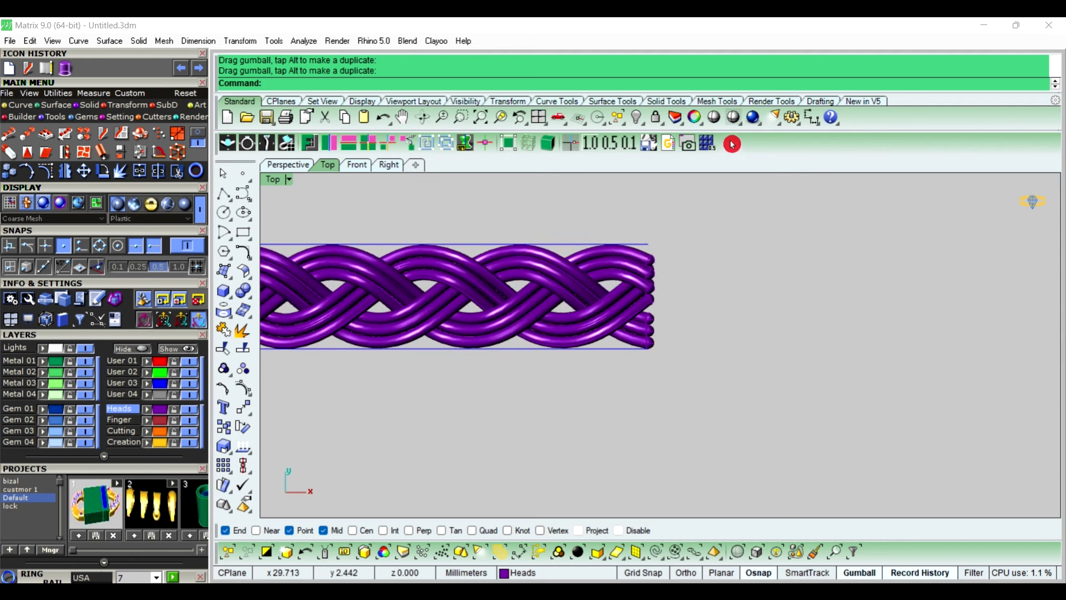
{"action": "left_click", "coordinate": [811, 115]}
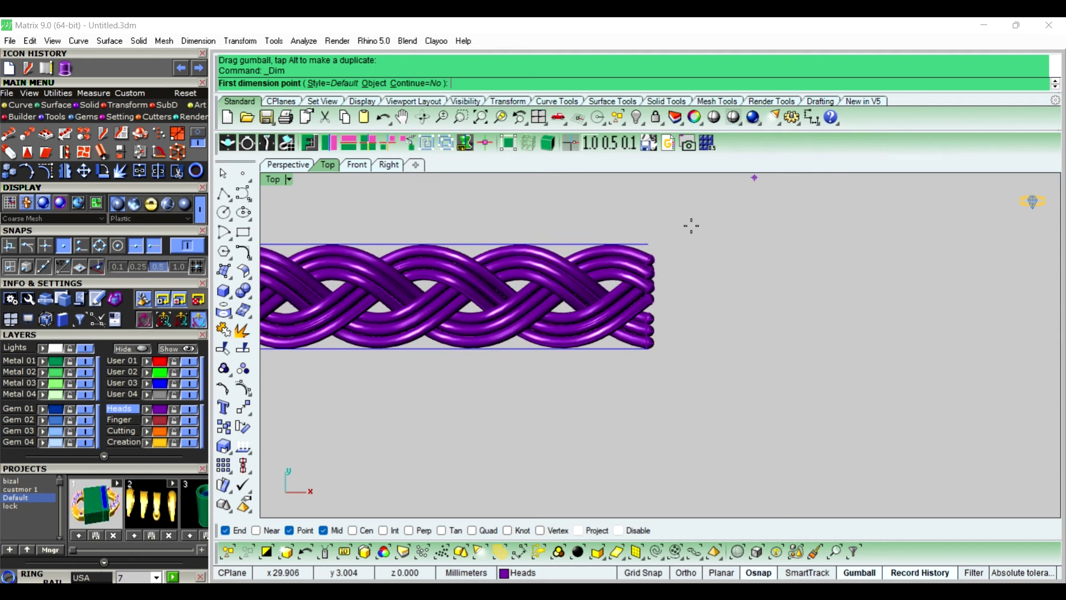
{"action": "left_click", "coordinate": [650, 244]}
{"action": "left_click", "coordinate": [650, 350]}
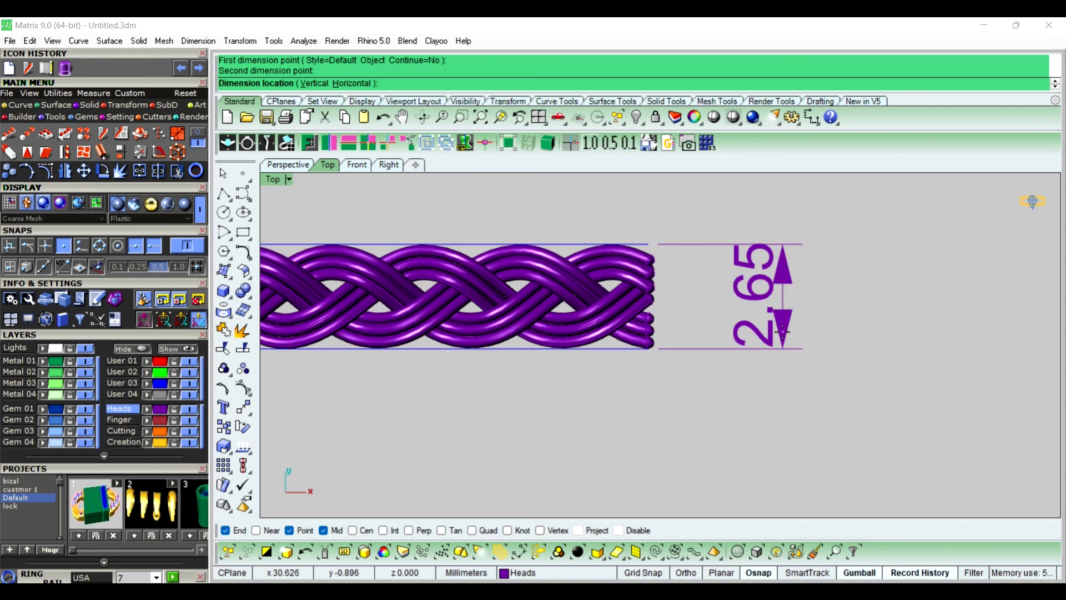
{"action": "key", "text": "Escape"}
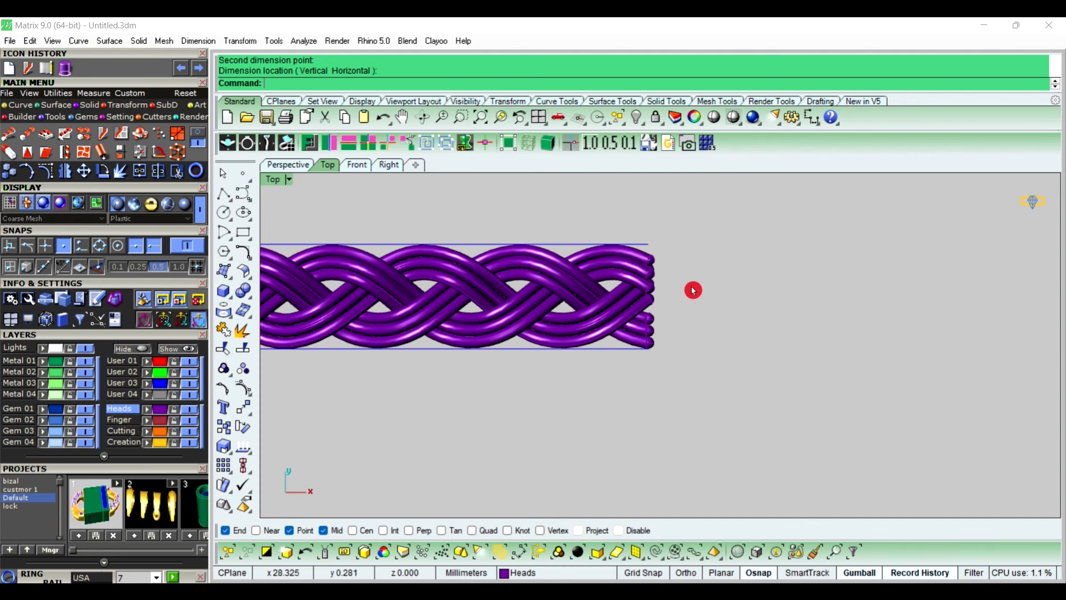
{"action": "right_click_drag", "start_coordinate": [693, 290], "coordinate": [826, 305]}
{"action": "right_click_drag", "start_coordinate": [628, 409], "coordinate": [722, 378]}
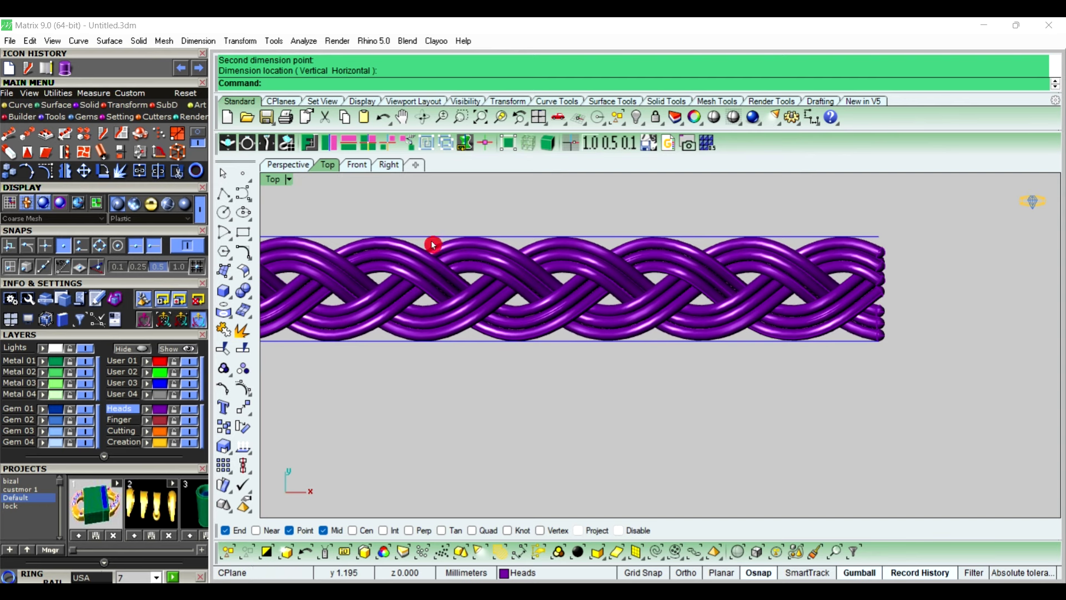
Select the ring circle around the braid in the Perspective view.
{"action": "scroll", "coordinate": [370, 237], "scroll_direction": "up", "scroll_amount": 5}
{"action": "scroll", "coordinate": [369, 237], "scroll_direction": "down", "scroll_amount": 8}
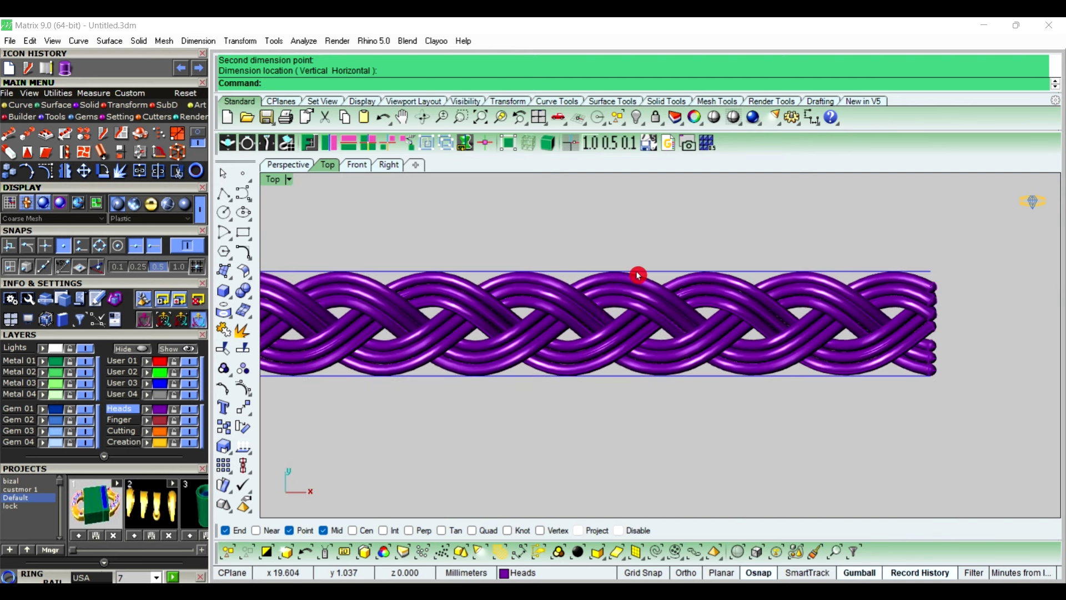
{"action": "left_click", "coordinate": [299, 165]}
{"action": "scroll", "coordinate": [706, 230], "scroll_direction": "up", "scroll_amount": 3}
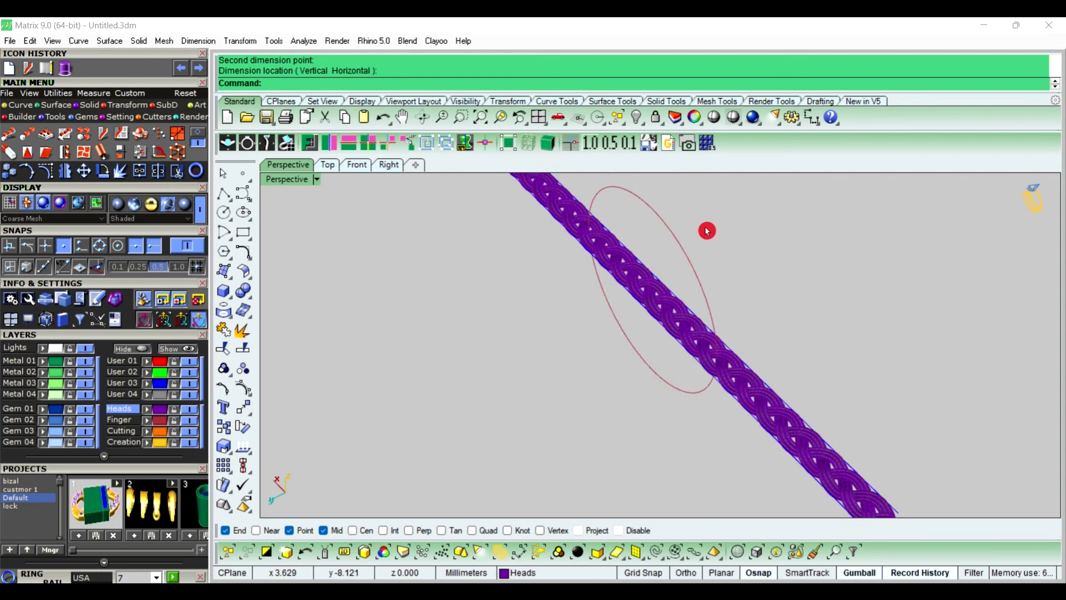
{"action": "left_click", "coordinate": [686, 263]}
{"action": "scroll", "coordinate": [447, 388], "scroll_direction": "down", "scroll_amount": 3}
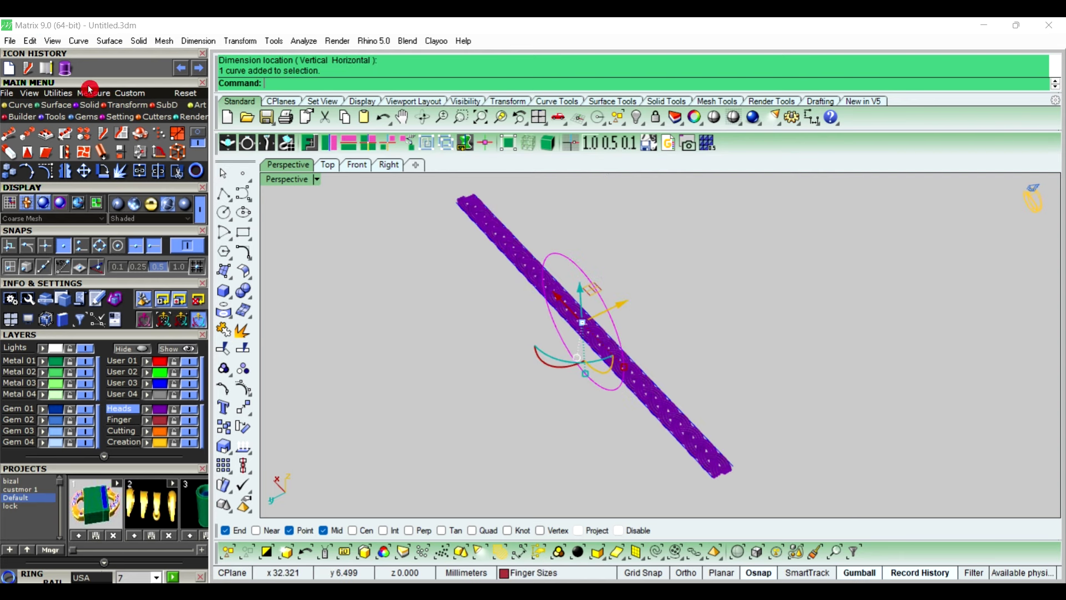
Extrude the circle straight as an open surface, BothSides, 4.65/2 each way.
{"action": "left_click", "coordinate": [139, 41]}
{"action": "mouse_move", "coordinate": [242, 356]}
{"action": "left_click", "coordinate": [302, 355]}
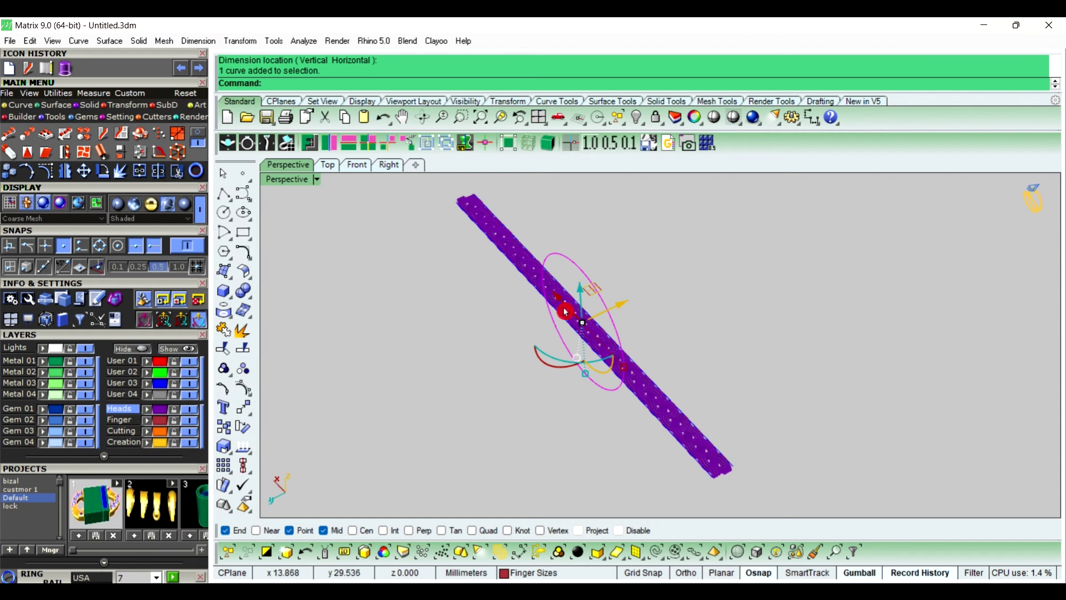
{"action": "scroll", "coordinate": [648, 287], "scroll_direction": "up", "scroll_amount": 4}
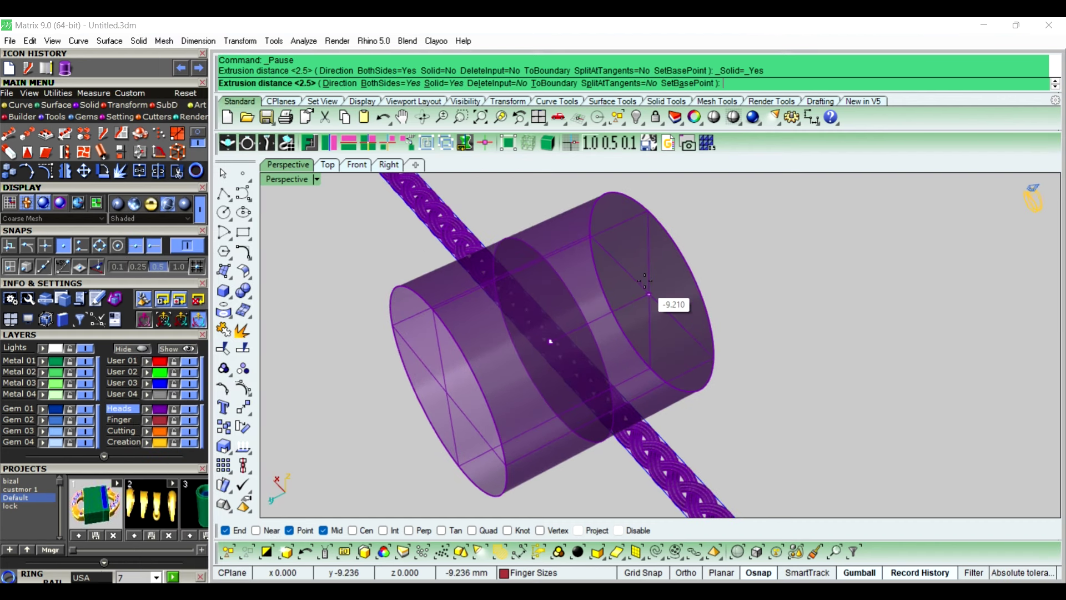
{"action": "left_click", "coordinate": [443, 83]}
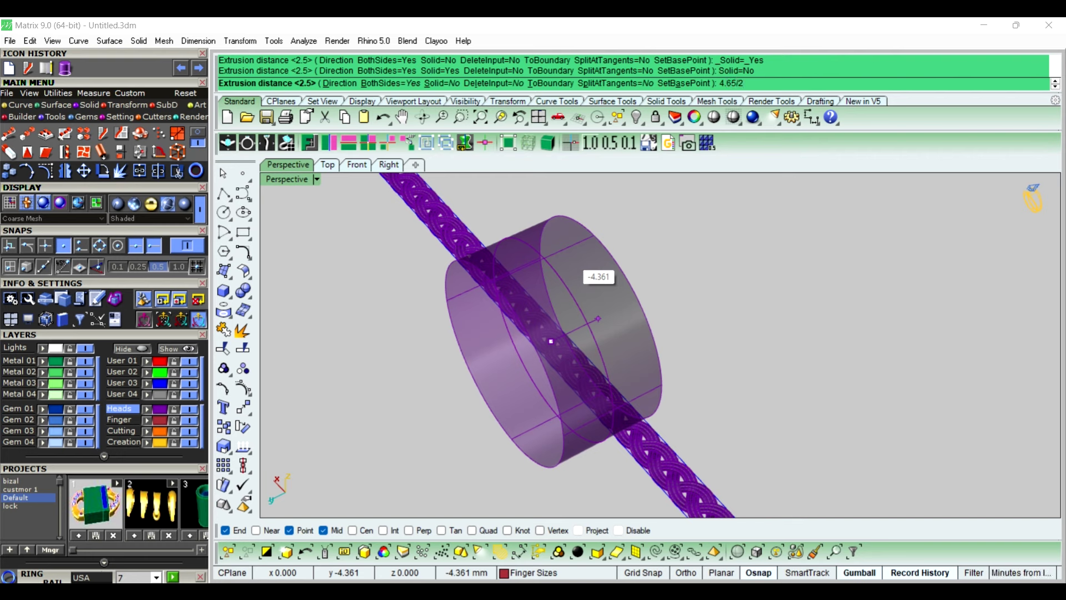
{"action": "key", "text": "Return"}
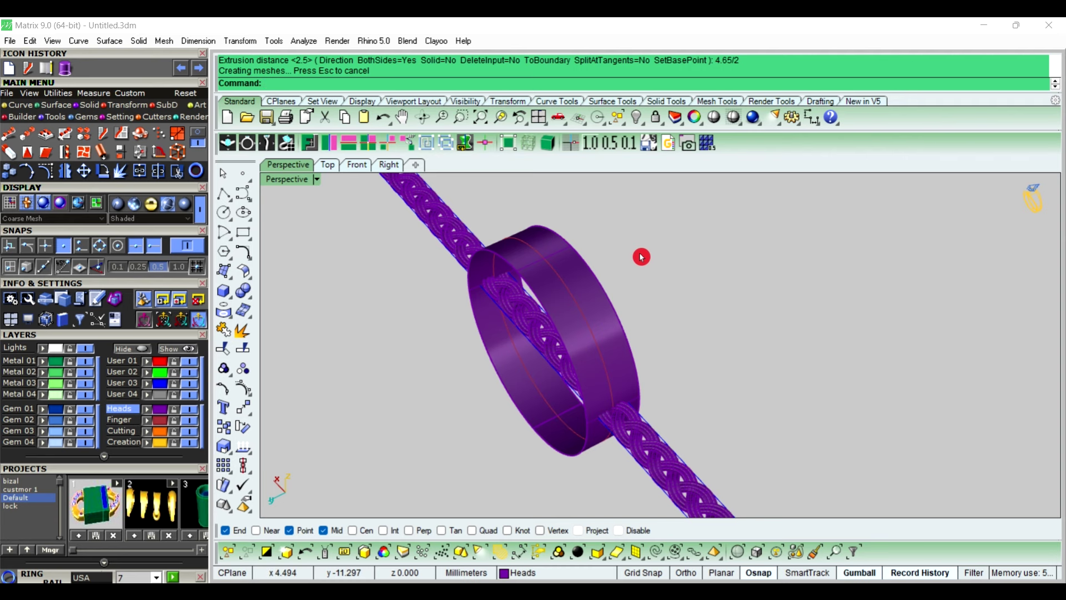
{"action": "right_click_drag", "start_coordinate": [641, 257], "coordinate": [764, 388]}
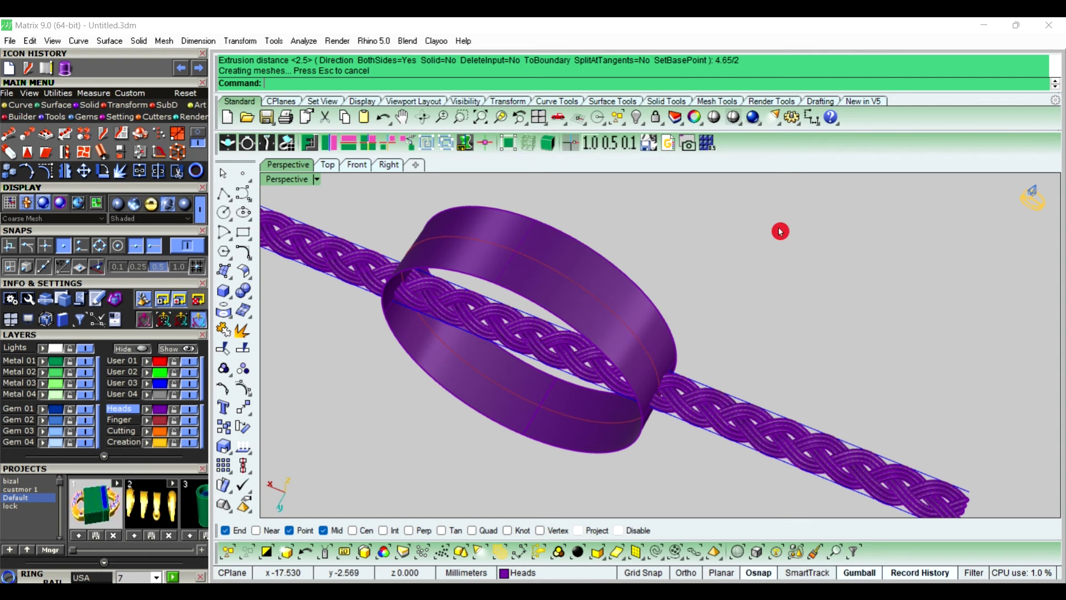
{"action": "right_click_drag", "start_coordinate": [790, 205], "coordinate": [594, 279]}
Offset the ring band surface by 1.5 with OffsetSrf, then undo the result.
{"action": "left_click", "coordinate": [590, 291]}
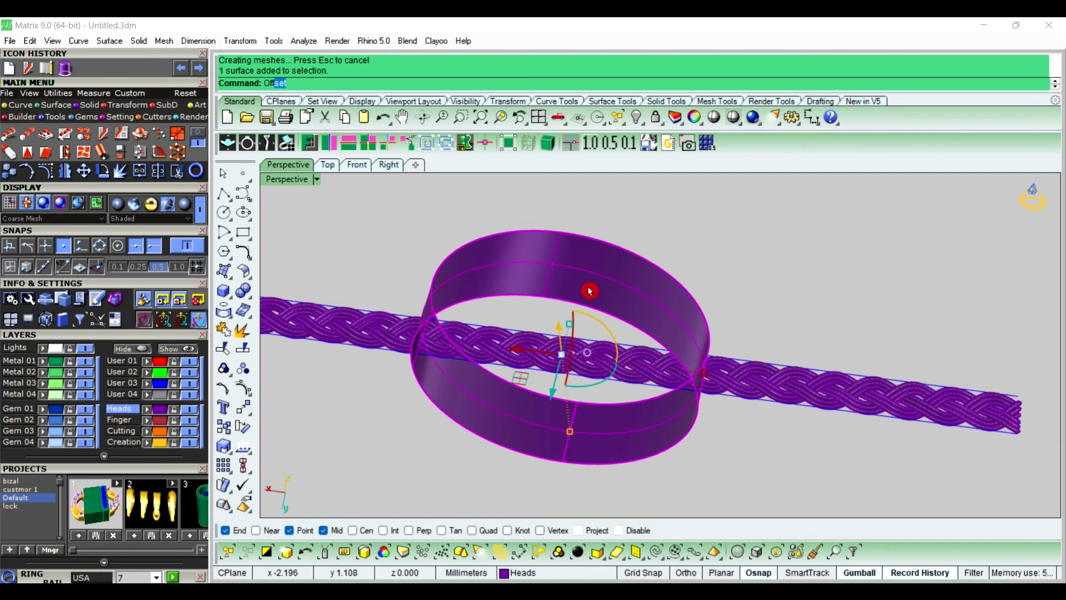
{"action": "type", "text": "Off"}
{"action": "left_click", "coordinate": [302, 125]}
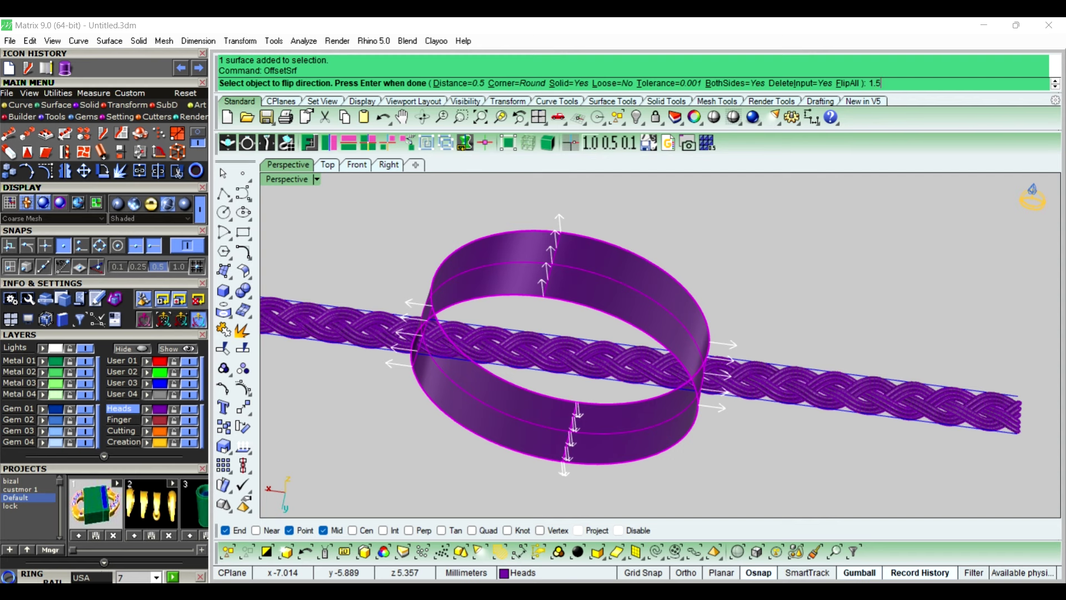
{"action": "key", "text": "Return"}
{"action": "key", "text": "Return"}
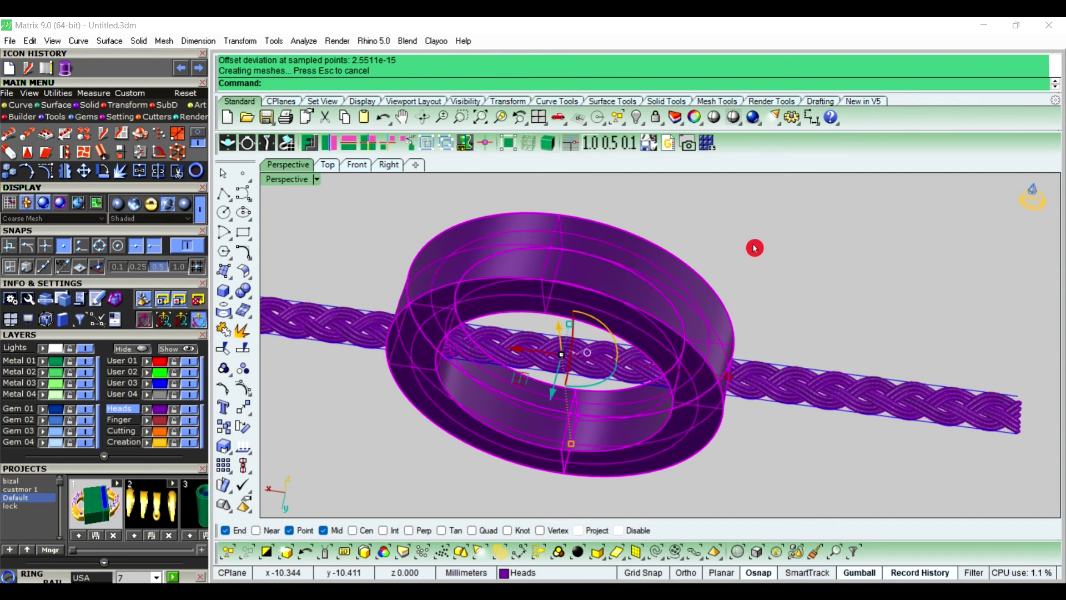
{"action": "left_click", "coordinate": [754, 249]}
{"action": "right_click_drag", "start_coordinate": [799, 266], "coordinate": [778, 284]}
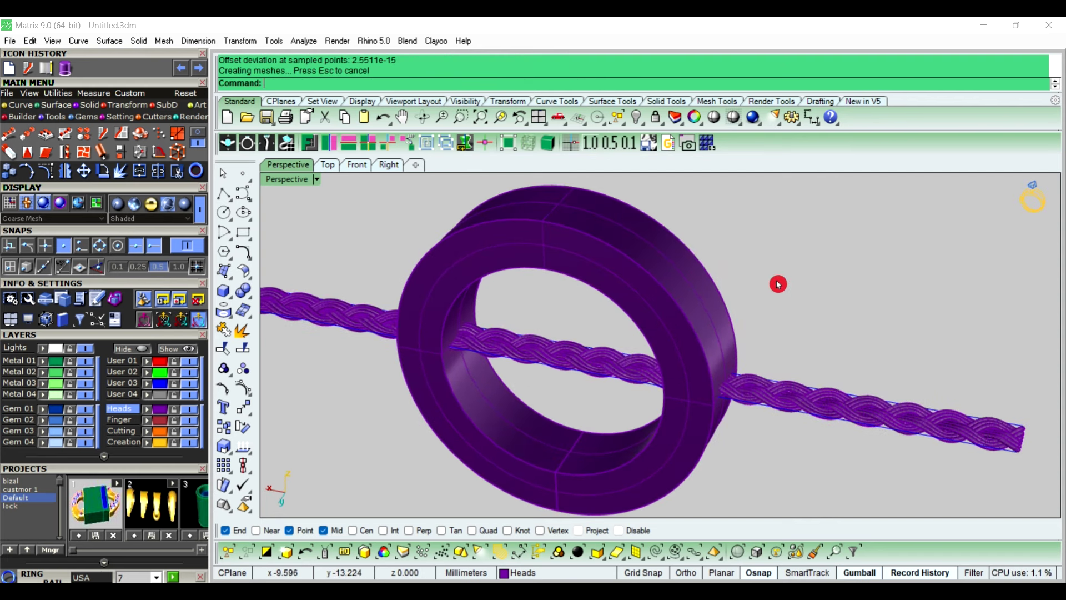
{"action": "key", "text": "ctrl+z"}
Redo the 1.5 offset to one side only, making a solid ring shank, and select it.
{"action": "right_click", "coordinate": [659, 277]}
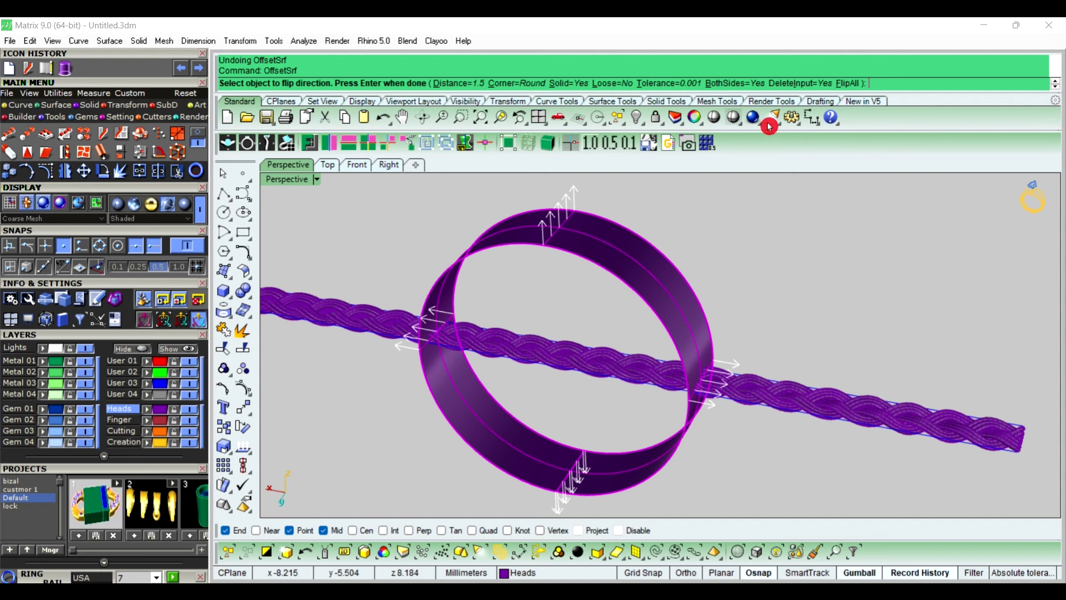
{"action": "left_click", "coordinate": [726, 83]}
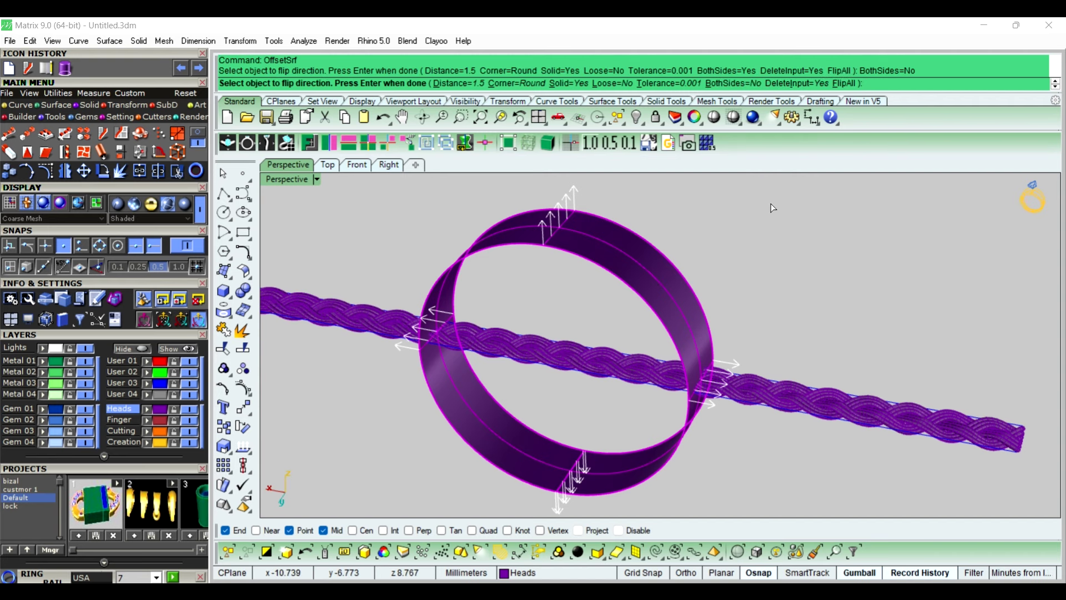
{"action": "right_click", "coordinate": [771, 205]}
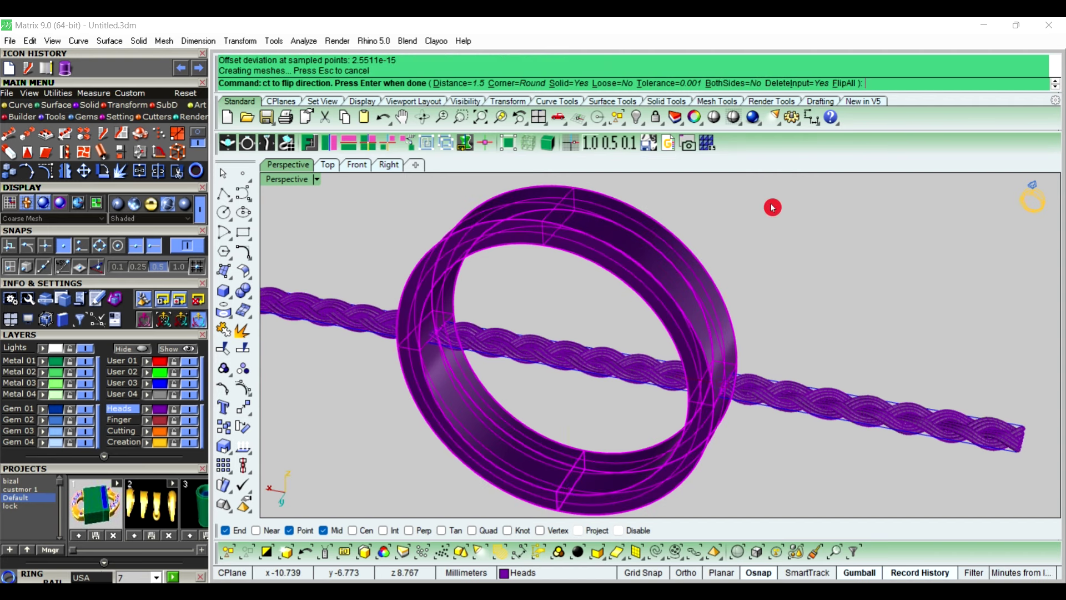
{"action": "right_click_drag", "start_coordinate": [772, 207], "coordinate": [684, 248]}
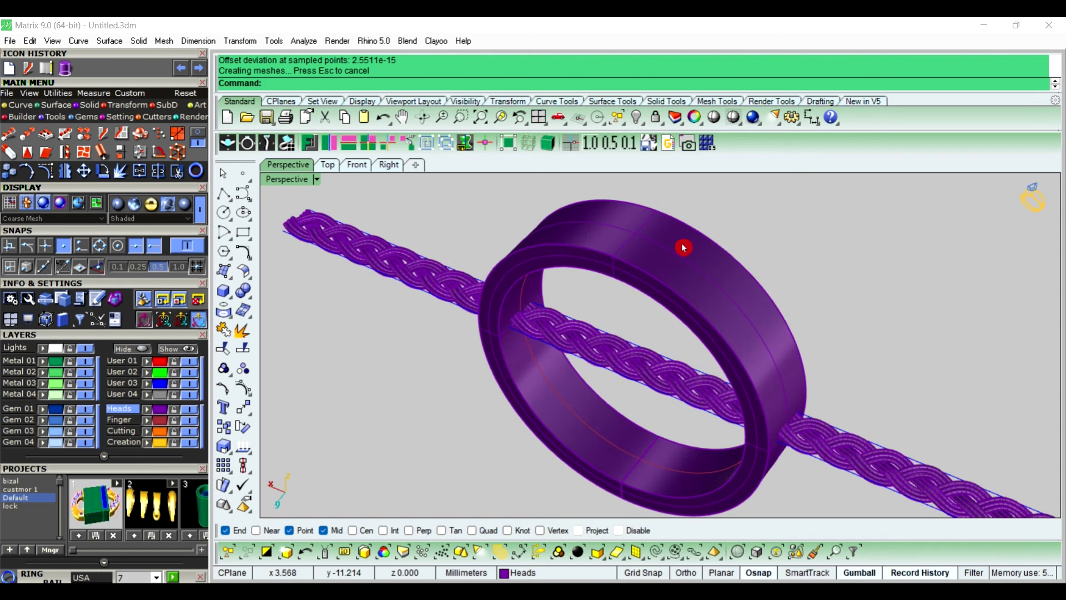
{"action": "left_click", "coordinate": [590, 236]}
{"action": "left_click", "coordinate": [84, 348]}
Put the ring on the green Metal 02 layer and duplicate its edge as a curve.
{"action": "left_click", "coordinate": [38, 368]}
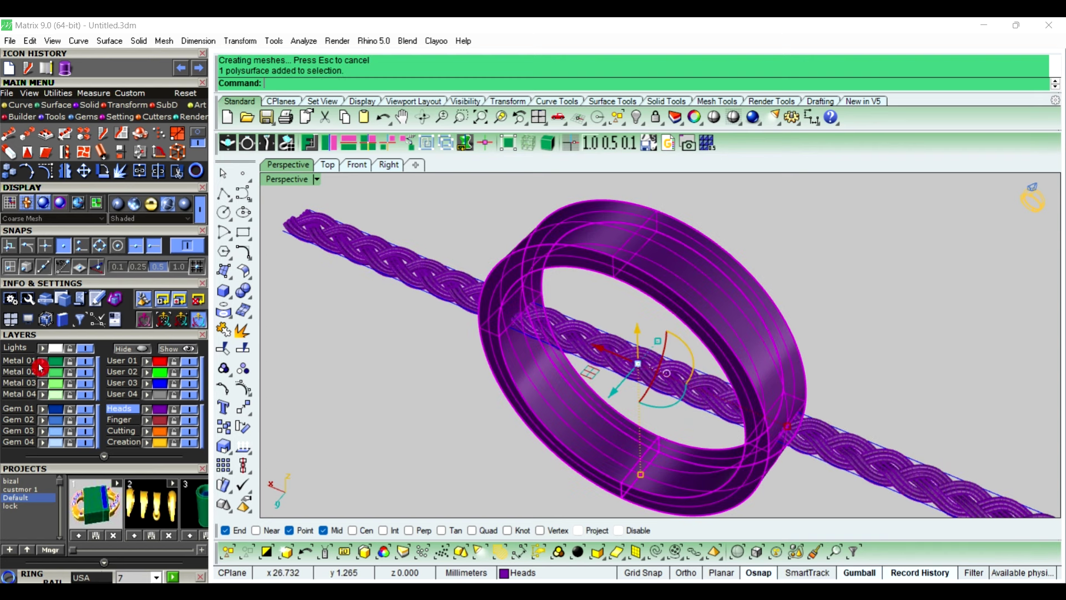
{"action": "left_click", "coordinate": [297, 417]}
{"action": "right_click_drag", "start_coordinate": [788, 312], "coordinate": [818, 280]}
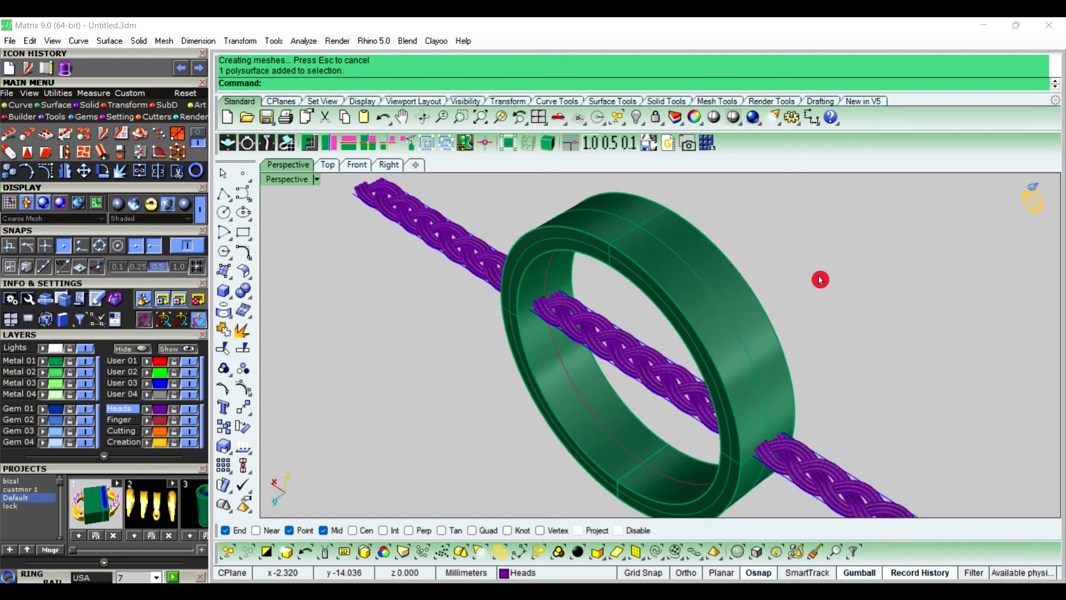
{"action": "left_click", "coordinate": [17, 107]}
{"action": "left_click", "coordinate": [157, 151]}
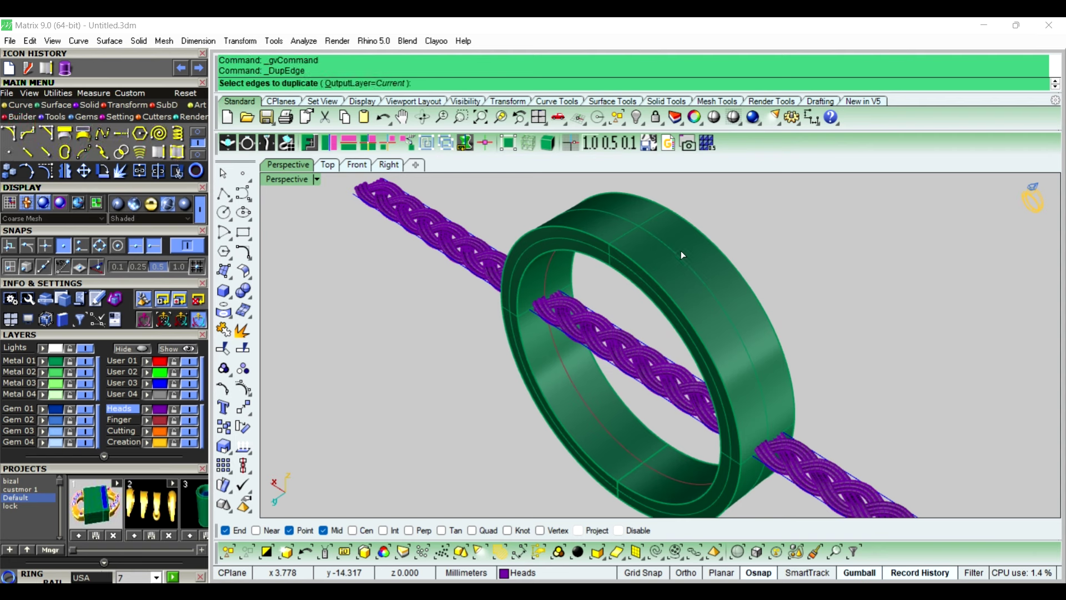
{"action": "left_click", "coordinate": [659, 288]}
{"action": "right_click", "coordinate": [660, 285]}
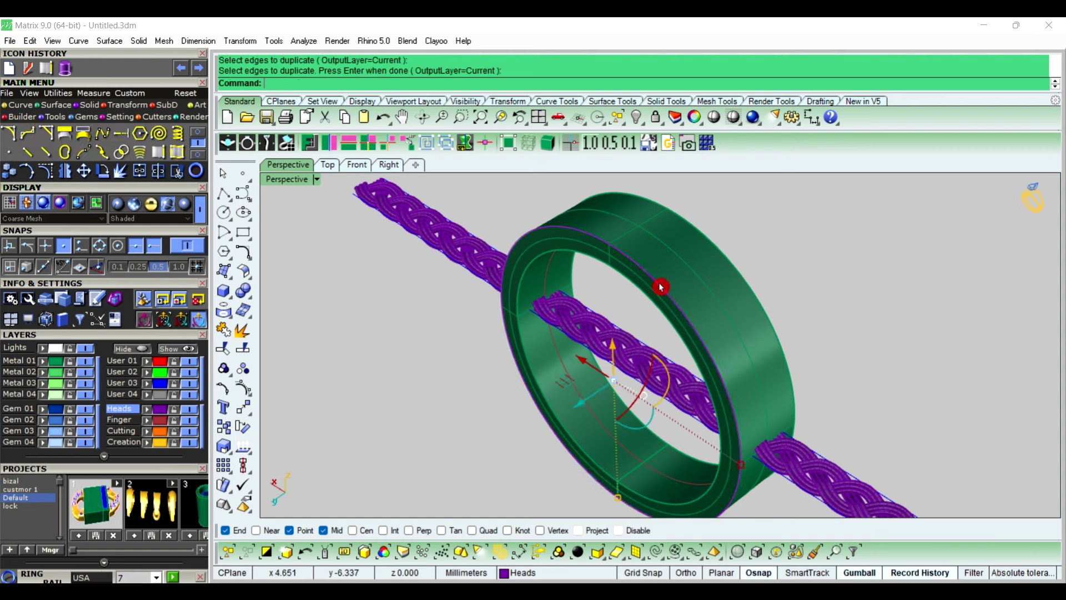
Offset the copied edge 1 mm inward along the ring's outer face.
{"action": "type", "text": "Offset"}
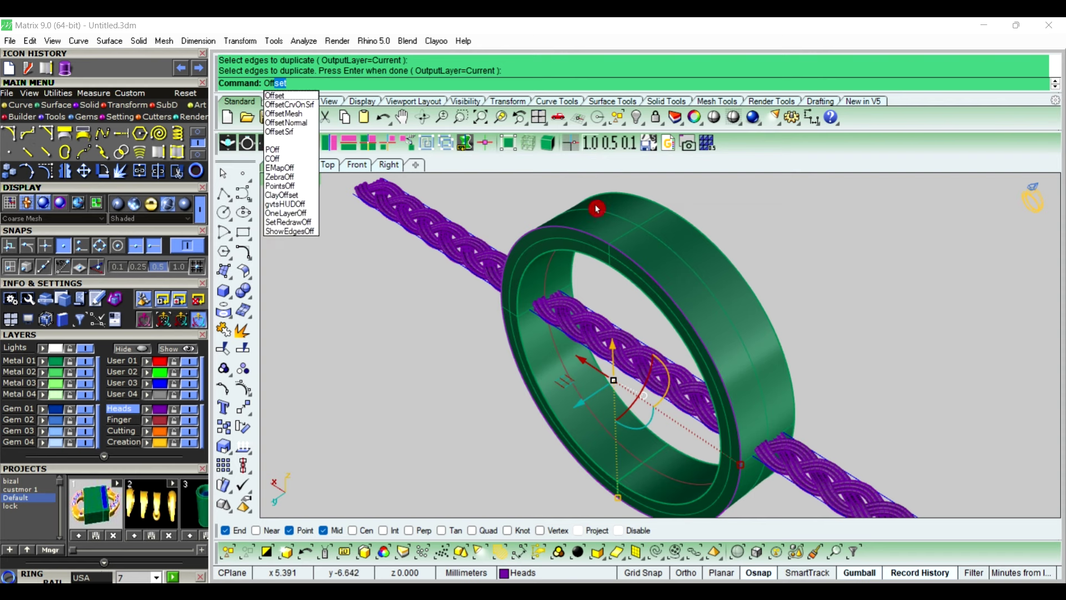
{"action": "left_click", "coordinate": [285, 103]}
{"action": "left_click", "coordinate": [661, 261]}
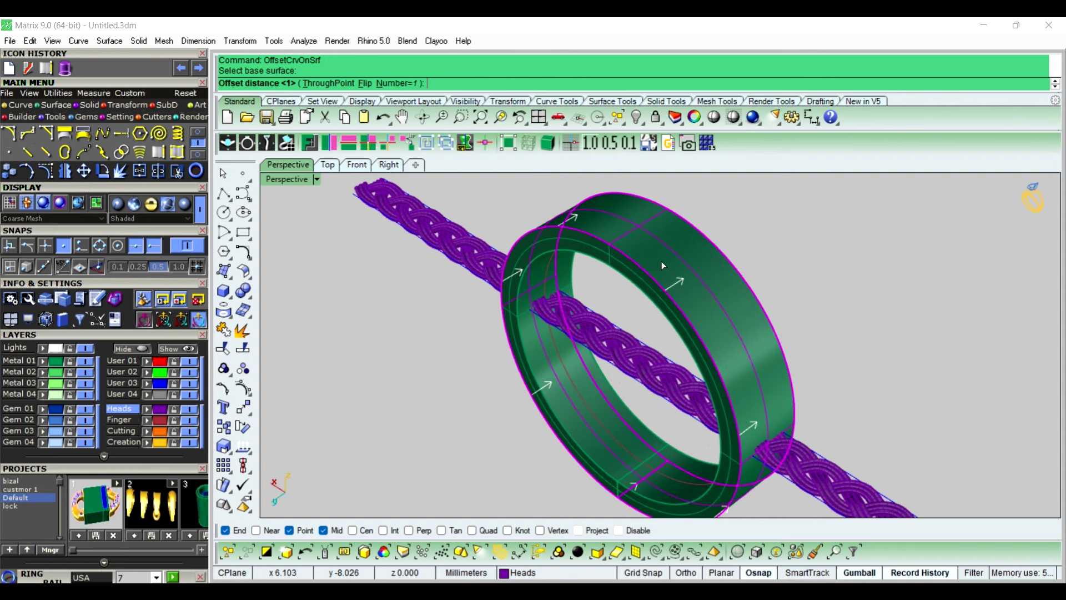
{"action": "type", "text": "1"}
{"action": "right_click", "coordinate": [663, 266]}
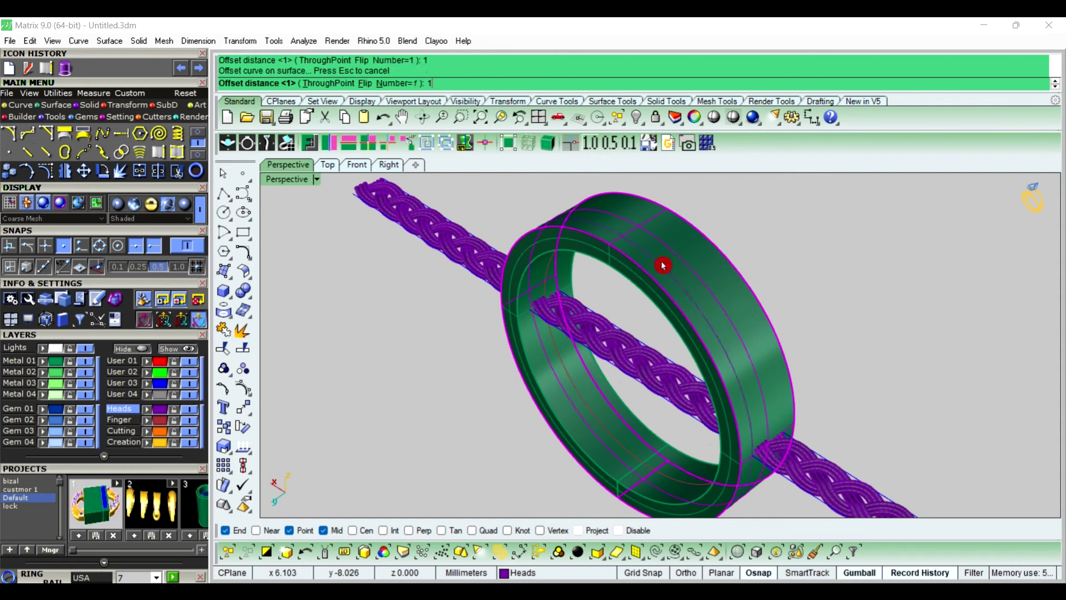
{"action": "left_click", "coordinate": [663, 265]}
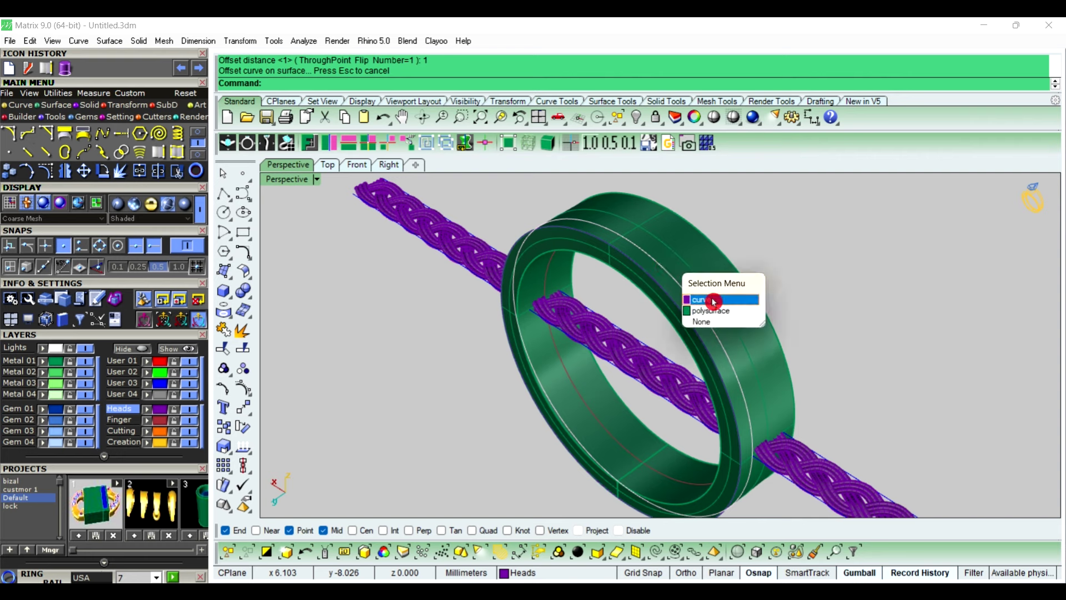
{"action": "left_click", "coordinate": [706, 303]}
Check the curves from the Right view, then return to the Perspective view.
{"action": "left_click", "coordinate": [388, 165]}
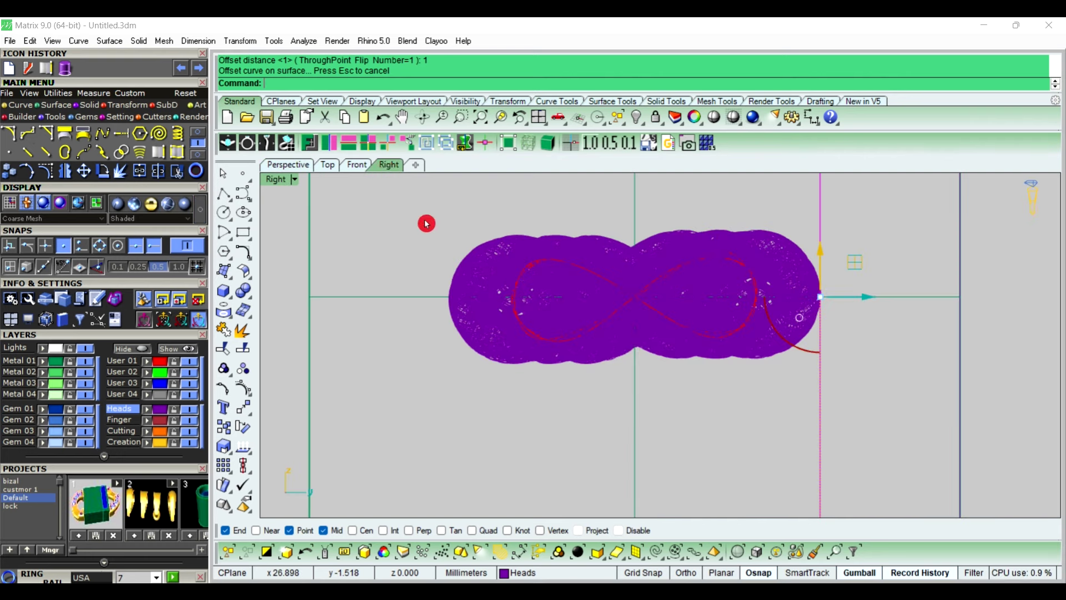
{"action": "left_click", "coordinate": [328, 145]}
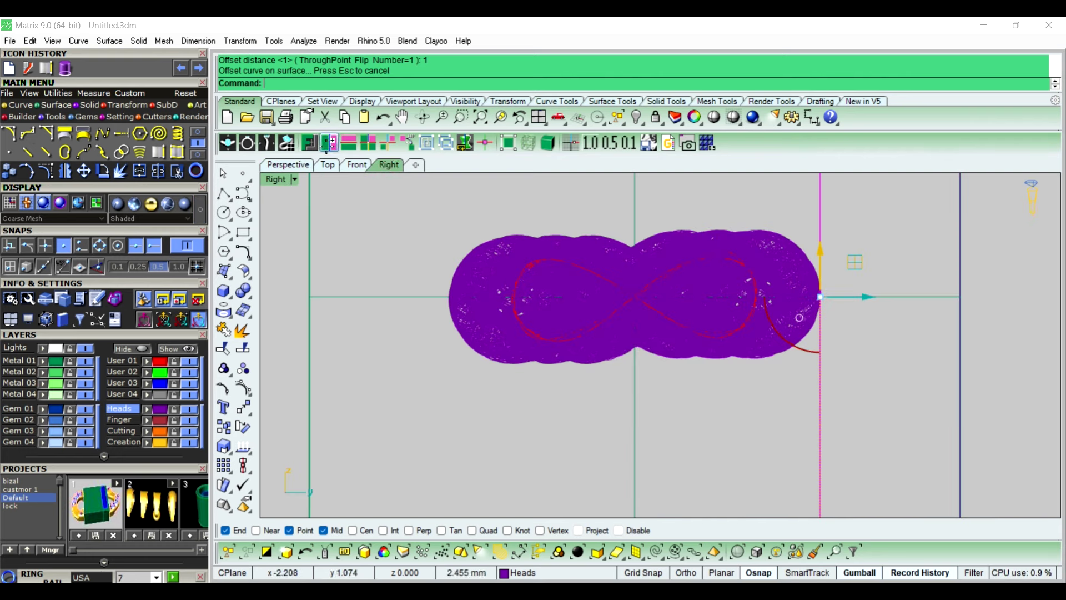
{"action": "left_click", "coordinate": [352, 297]}
{"action": "left_click", "coordinate": [304, 173]}
{"action": "left_click", "coordinate": [303, 168]}
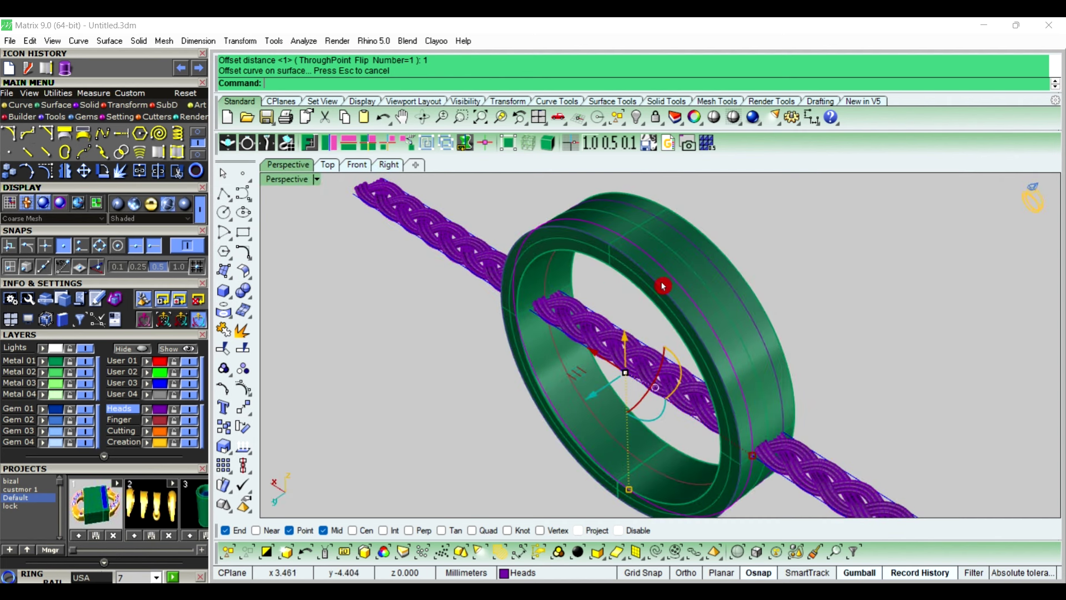
{"action": "scroll", "coordinate": [675, 248], "scroll_direction": "up", "scroll_amount": 4}
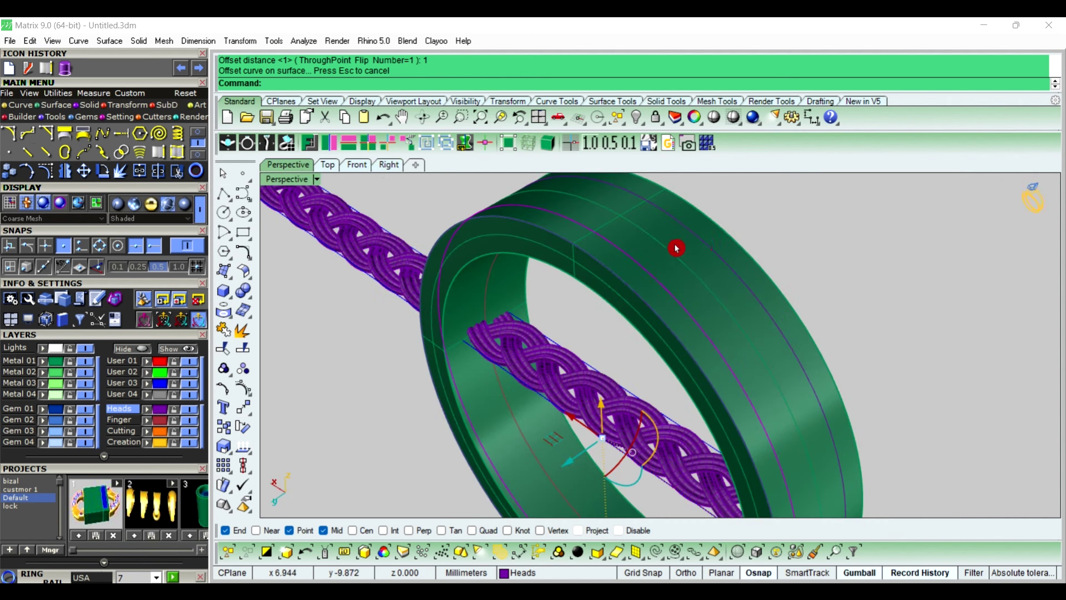
Loft the edge copy and offset curve with Straight sections, then select the lofted strip.
{"action": "left_click", "coordinate": [704, 245]}
{"action": "left_click", "coordinate": [744, 280]}
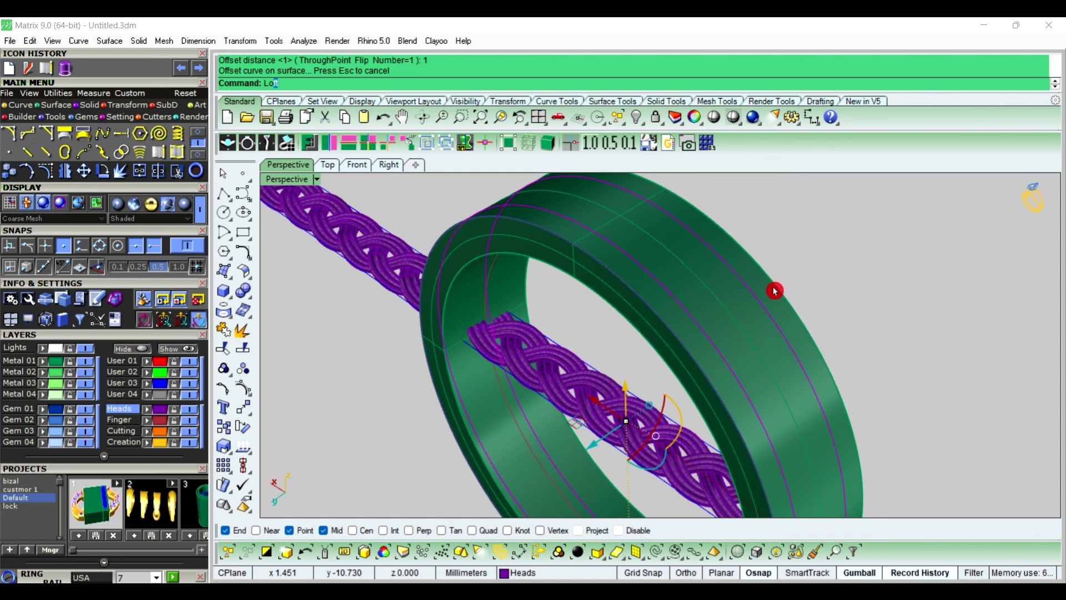
{"action": "type", "text": "Loft"}
{"action": "key", "text": "Return"}
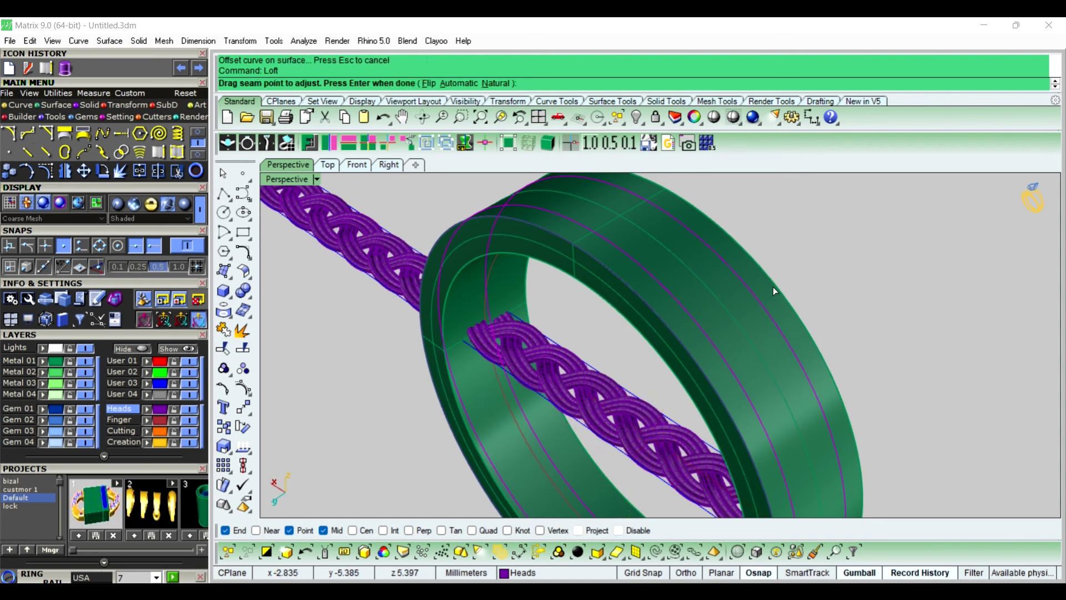
{"action": "right_click", "coordinate": [774, 291]}
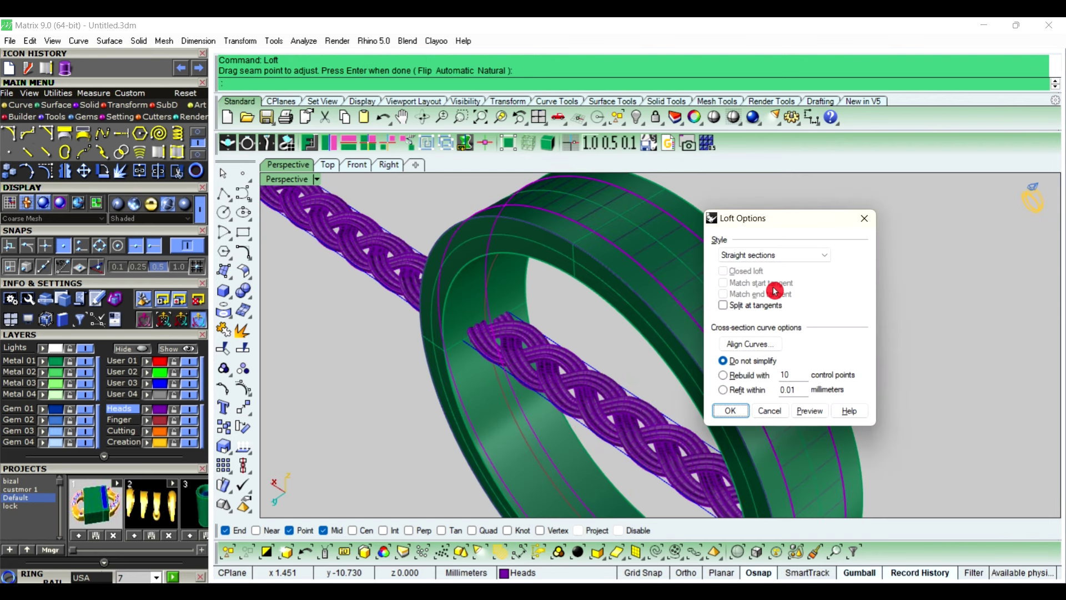
{"action": "left_click", "coordinate": [736, 412]}
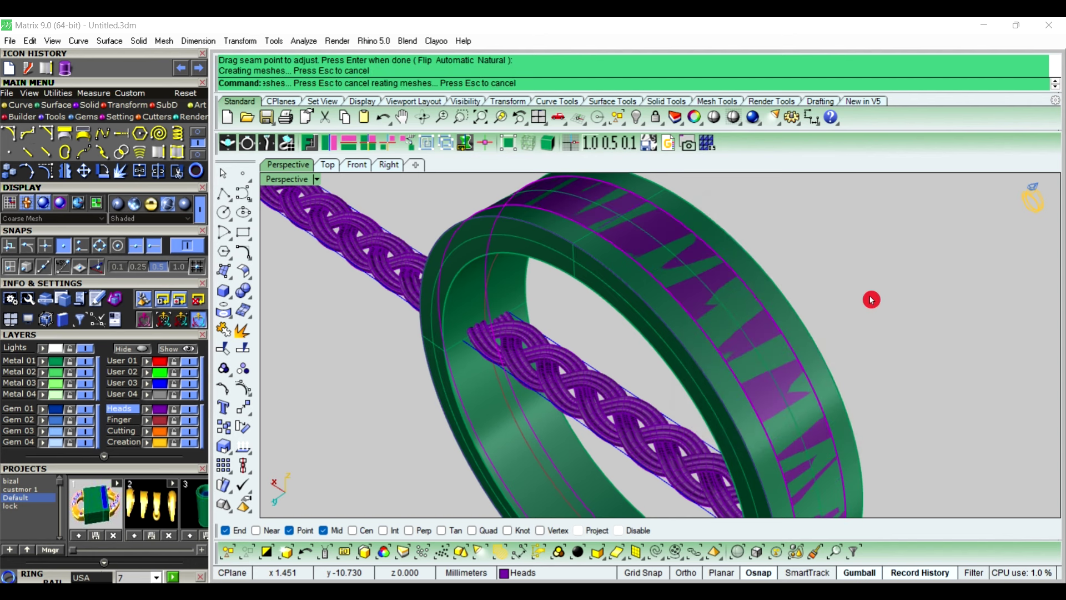
{"action": "scroll", "coordinate": [672, 228], "scroll_direction": "down", "scroll_amount": 5}
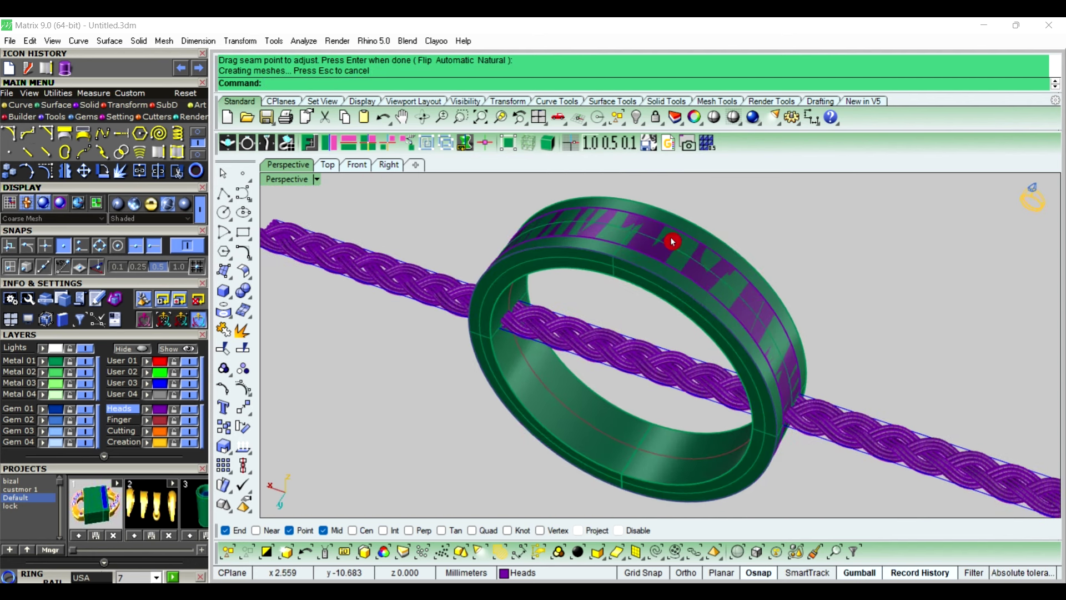
{"action": "left_click", "coordinate": [673, 241]}
{"action": "left_click", "coordinate": [702, 276]}
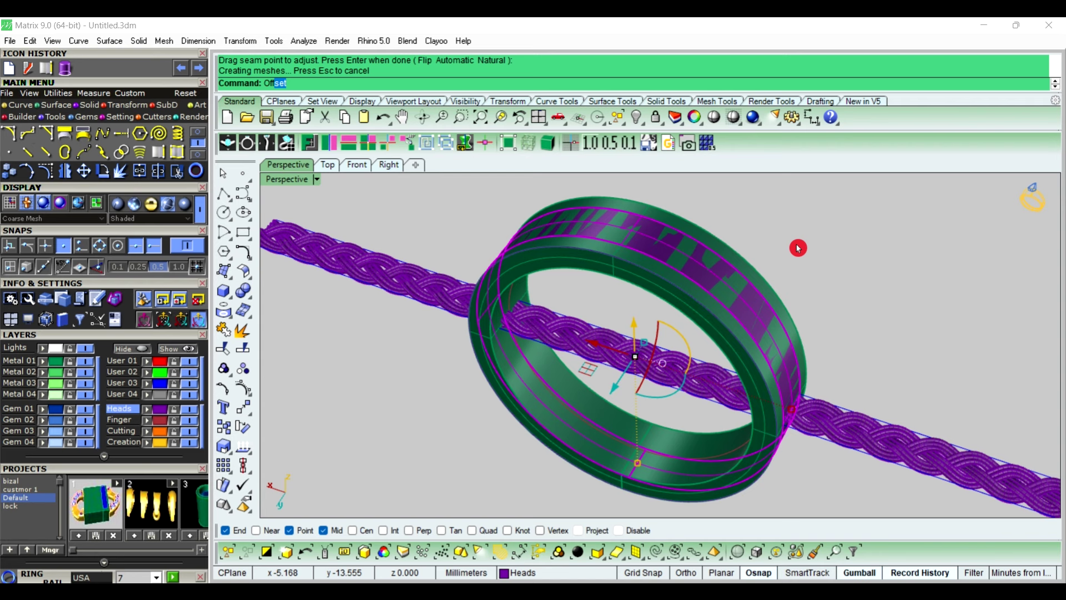
Thicken the lofted strip with OffsetSrf to both sides by 0.5.
{"action": "left_click", "coordinate": [304, 133]}
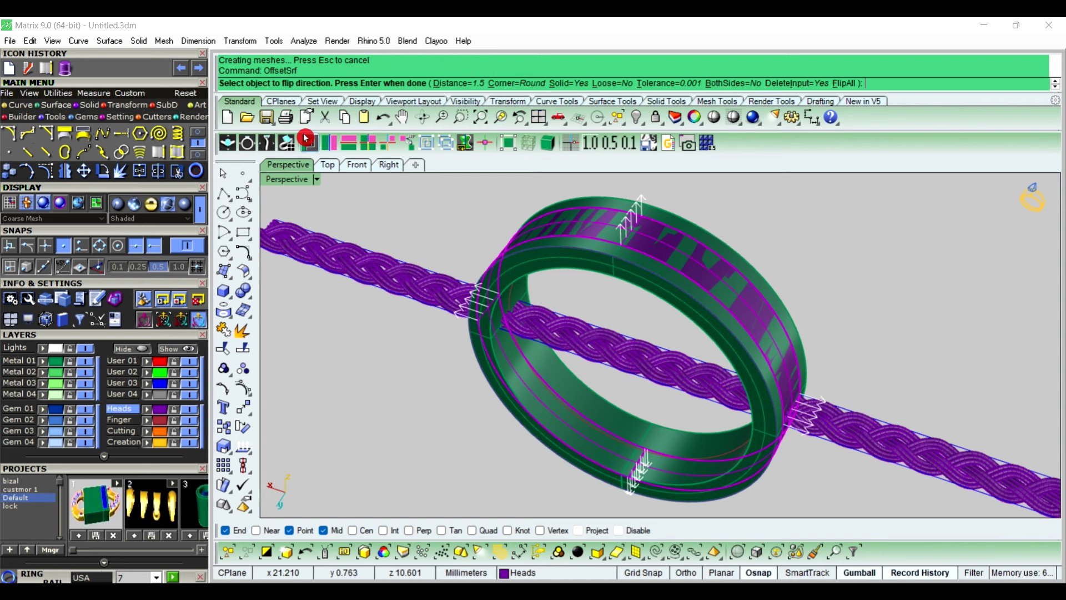
{"action": "left_click", "coordinate": [754, 84]}
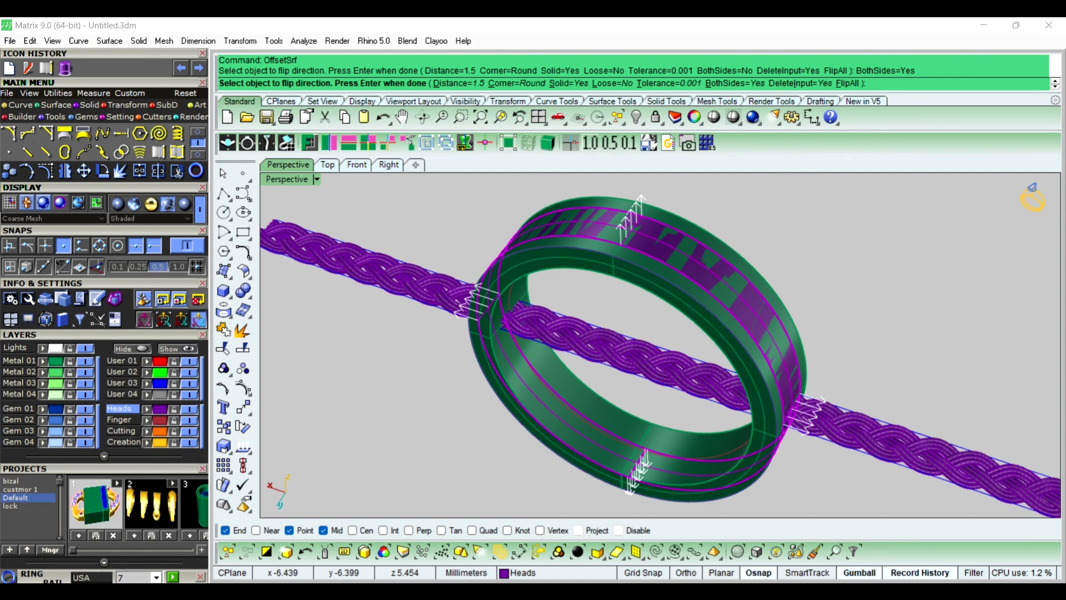
{"action": "type", "text": ".5"}
{"action": "key", "text": "Return"}
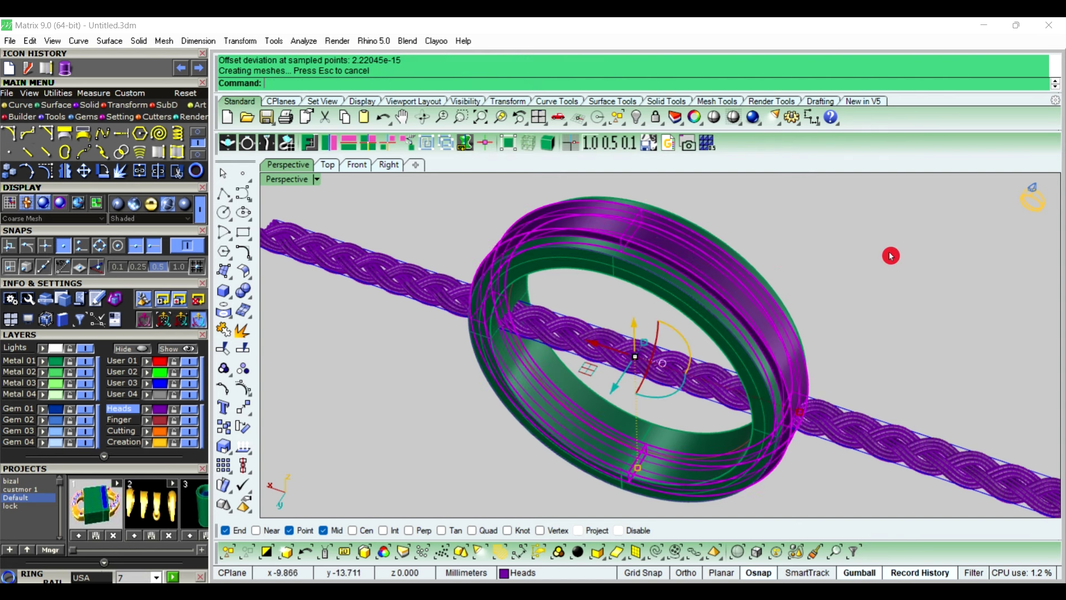
{"action": "scroll", "coordinate": [737, 276], "scroll_direction": "up", "scroll_amount": 2}
Boolean-subtract the thickened purple strip from the ring to carve the channel.
{"action": "left_click", "coordinate": [698, 332]}
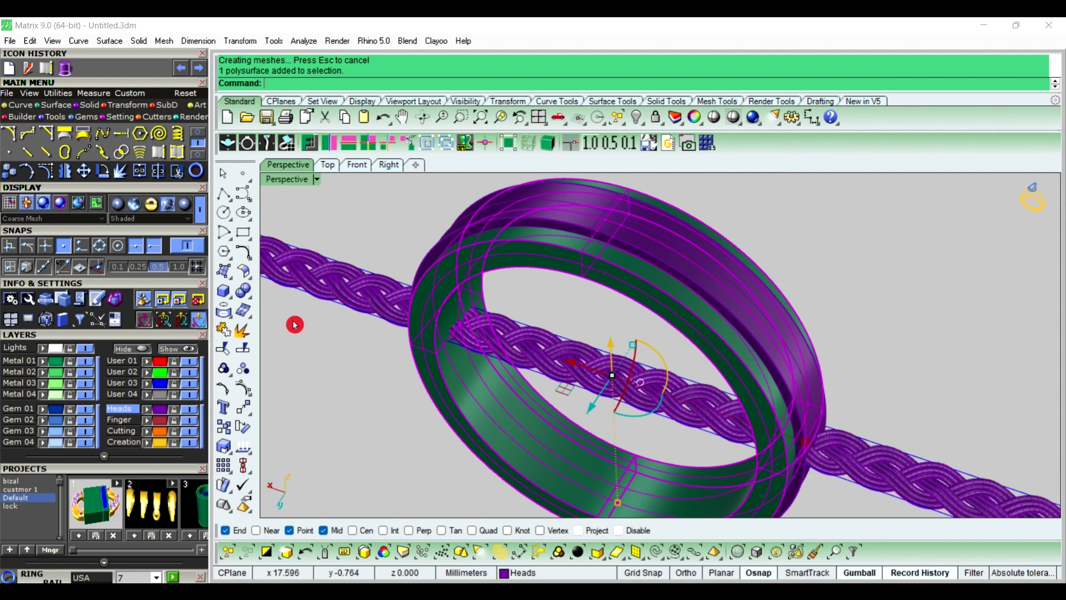
{"action": "left_click_drag", "start_coordinate": [250, 300], "coordinate": [281, 303]}
{"action": "left_click", "coordinate": [676, 261]}
{"action": "left_click", "coordinate": [675, 259]}
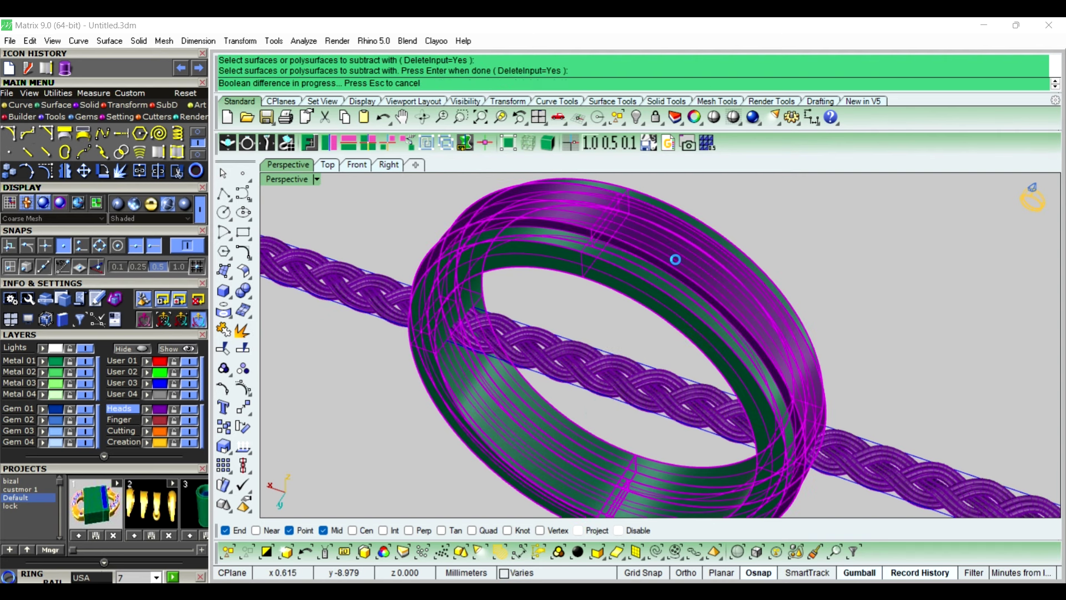
{"action": "key", "text": "Return"}
{"action": "right_click_drag", "start_coordinate": [842, 294], "coordinate": [671, 273]}
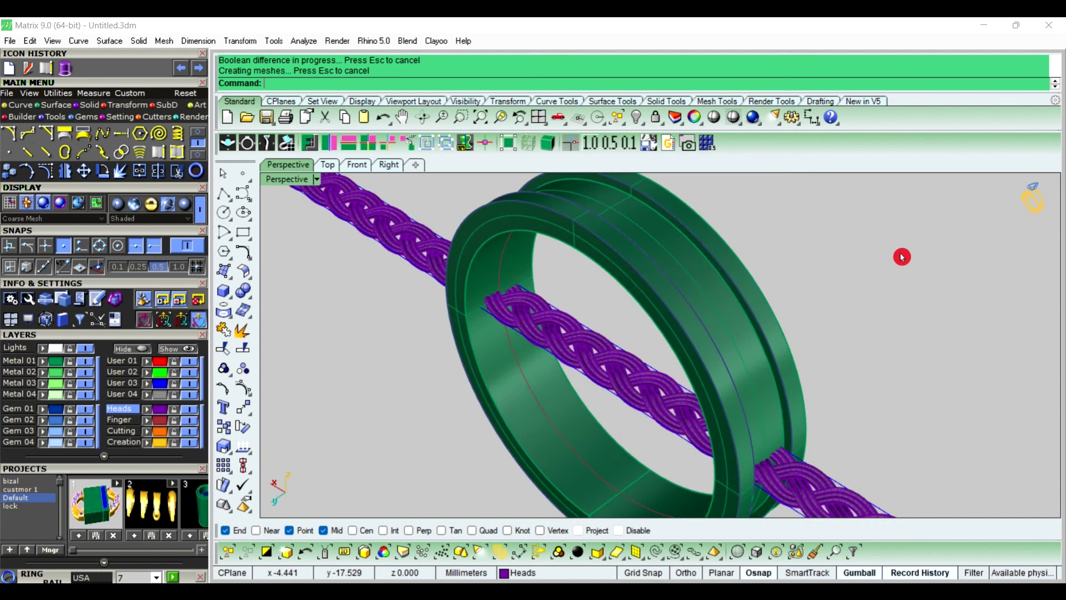
Fillet the ring's three chosen edges, including the channel and outer rim, with radius 0.45.
{"action": "right_click", "coordinate": [902, 257]}
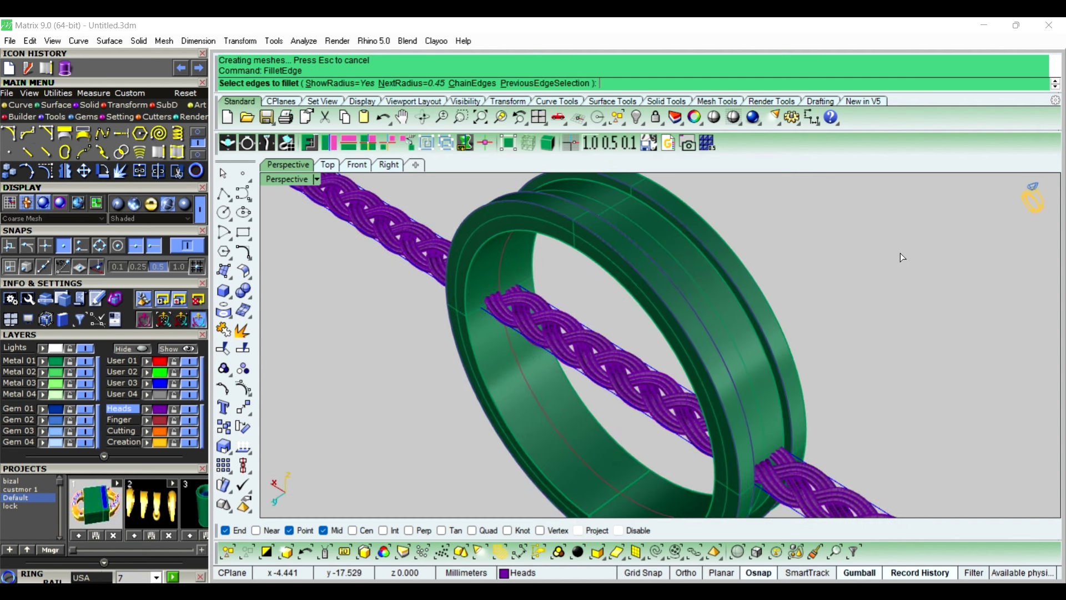
{"action": "key", "text": "Return"}
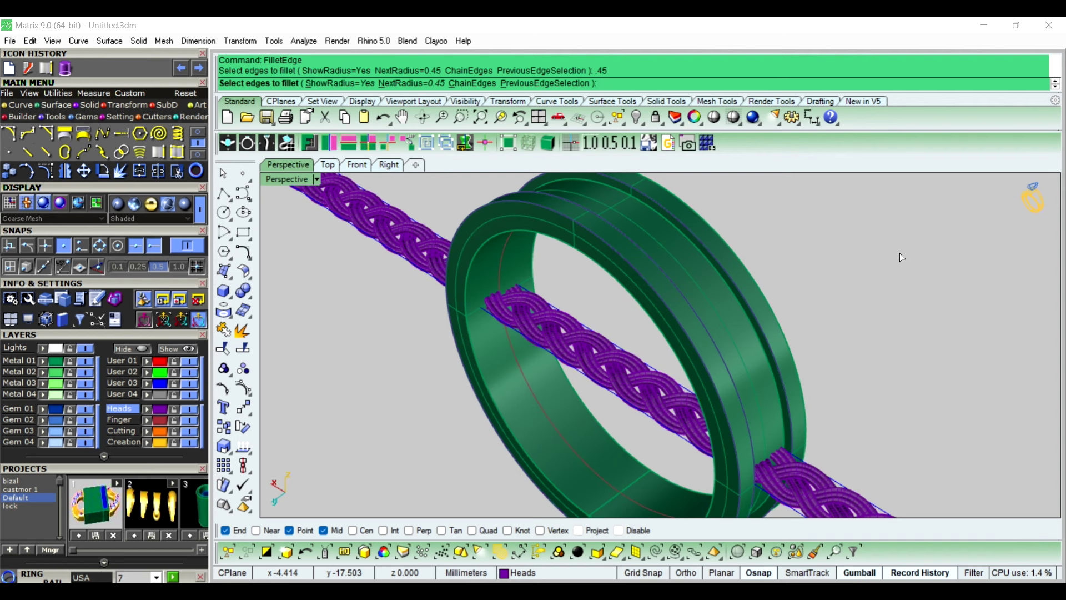
{"action": "scroll", "coordinate": [625, 247], "scroll_direction": "up", "scroll_amount": 2}
{"action": "left_click", "coordinate": [621, 265]}
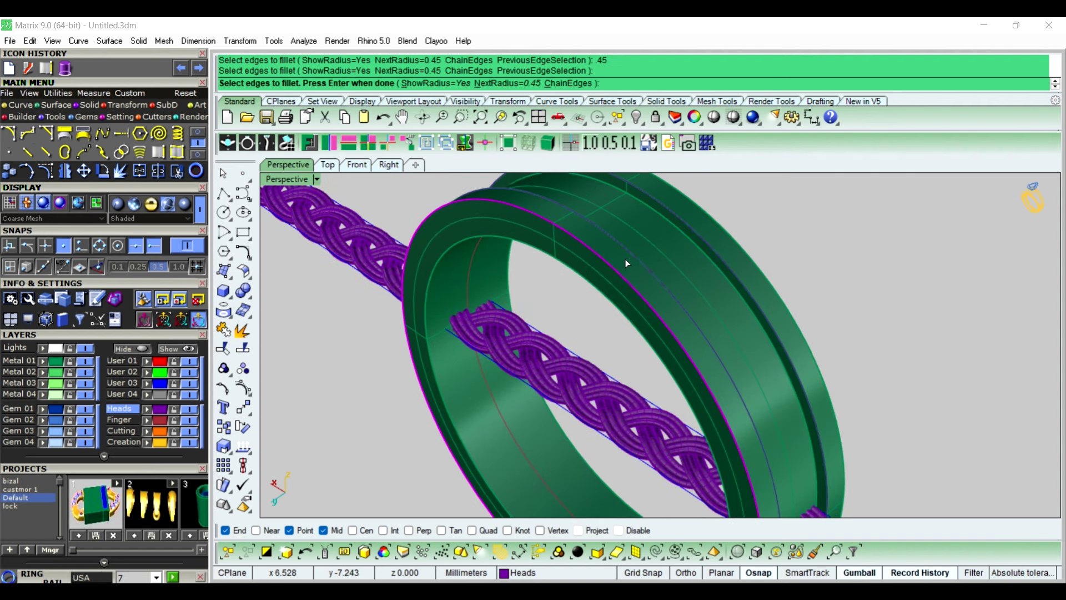
{"action": "left_click", "coordinate": [699, 237]}
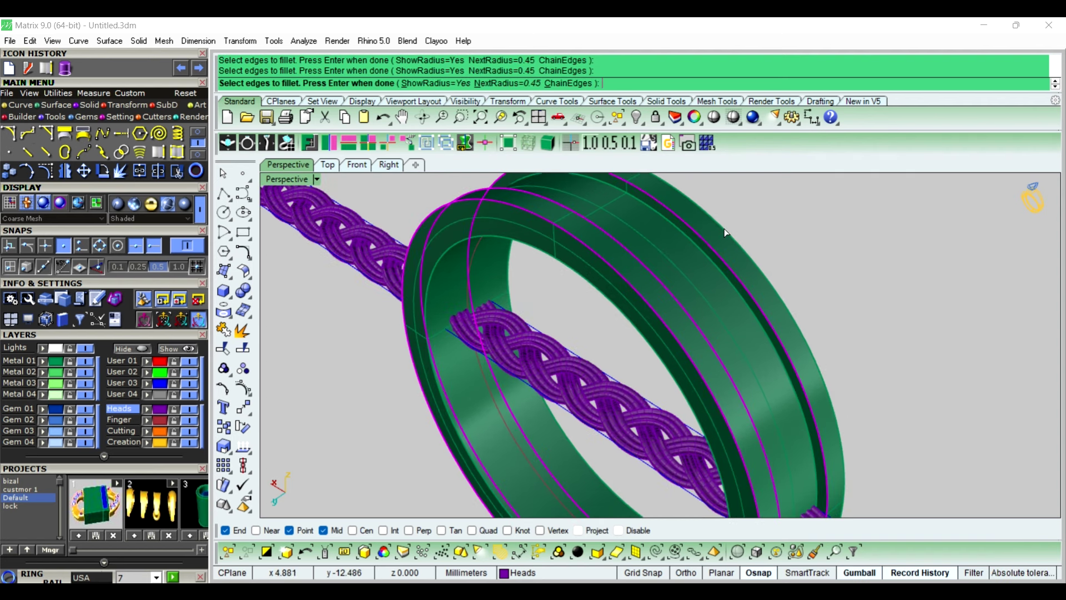
{"action": "left_click", "coordinate": [724, 228]}
{"action": "key", "text": "Return"}
{"action": "key", "text": "Return"}
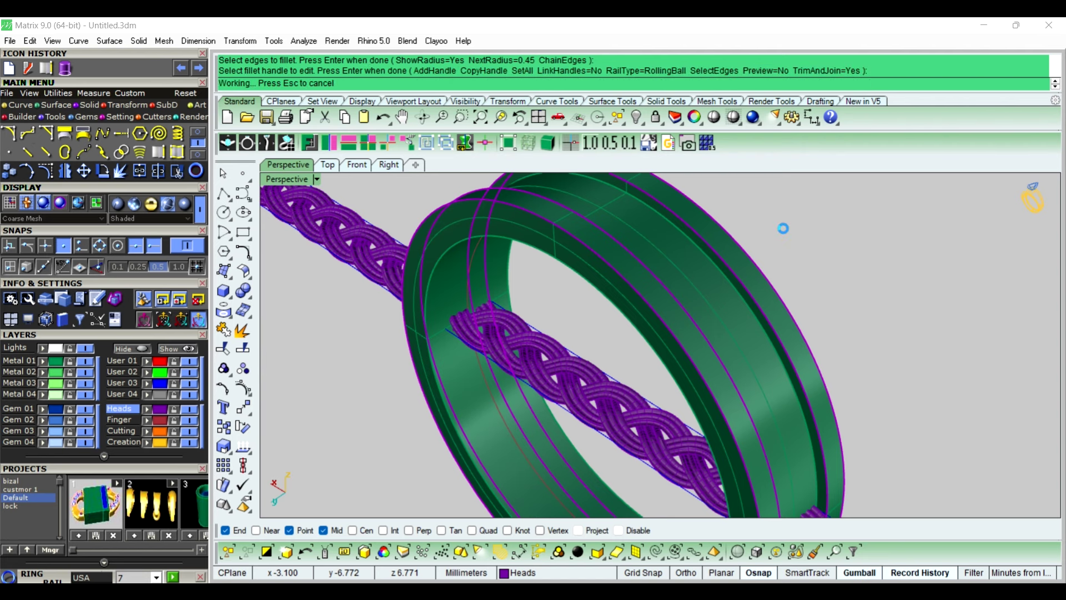
{"action": "right_click_drag", "start_coordinate": [786, 233], "coordinate": [874, 348]}
{"action": "scroll", "coordinate": [873, 349], "scroll_direction": "up", "scroll_amount": 2}
Select the Ring Rail curve together with the braid's straight guide curve.
{"action": "right_click_drag", "start_coordinate": [766, 293], "coordinate": [782, 324]}
{"action": "scroll", "coordinate": [794, 315], "scroll_direction": "up", "scroll_amount": 9}
{"action": "left_click", "coordinate": [792, 369]}
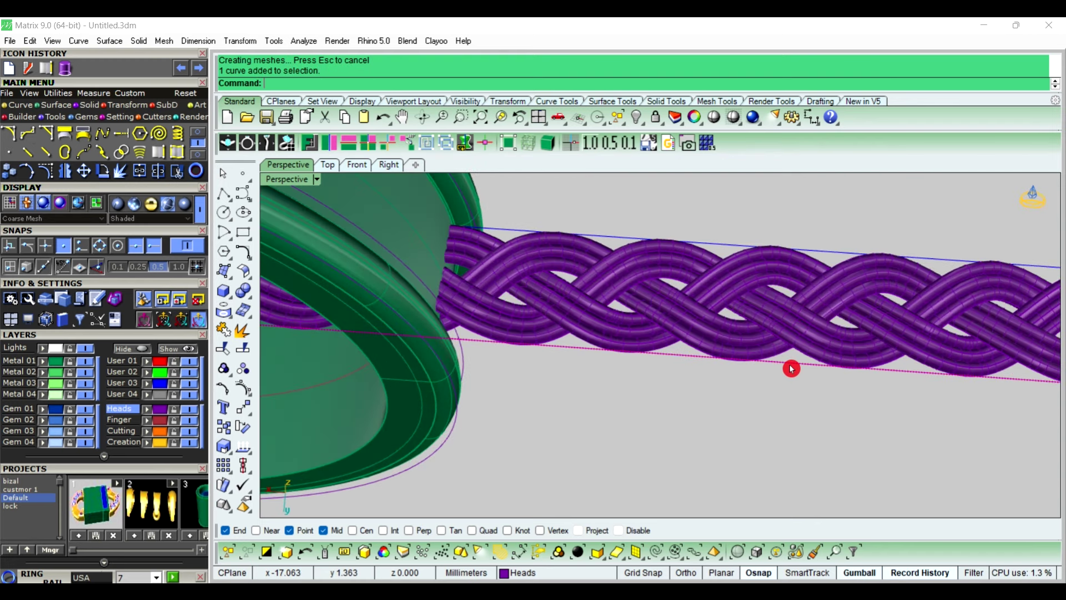
{"action": "right_click_drag", "start_coordinate": [768, 422], "coordinate": [716, 291]}
{"action": "scroll", "coordinate": [717, 317], "scroll_direction": "up", "scroll_amount": 3}
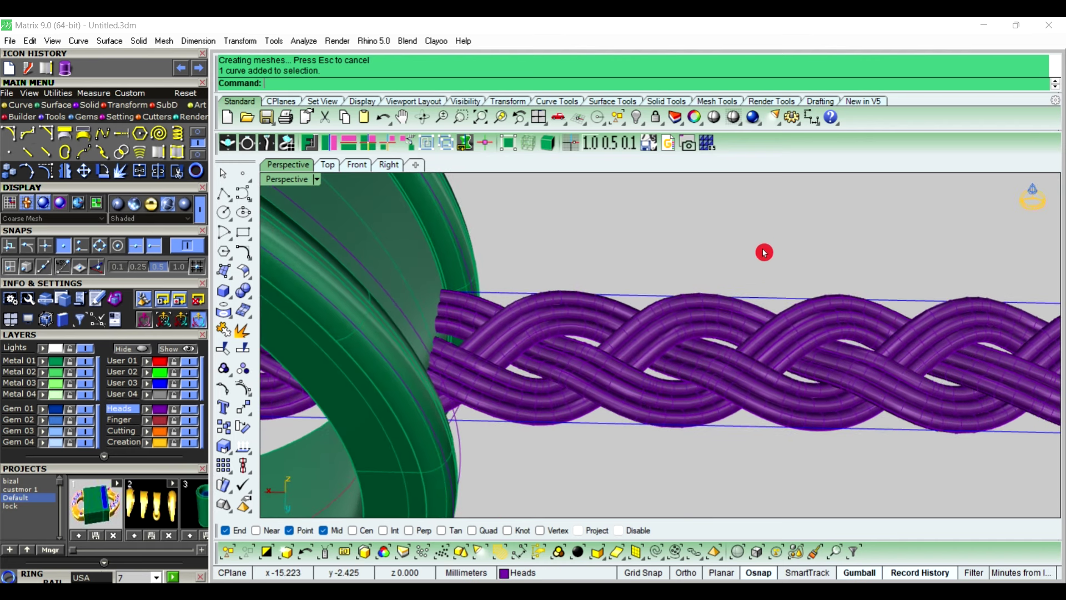
{"action": "scroll", "coordinate": [764, 252], "scroll_direction": "down", "scroll_amount": 5}
{"action": "right_click_drag", "start_coordinate": [764, 255], "coordinate": [842, 260]}
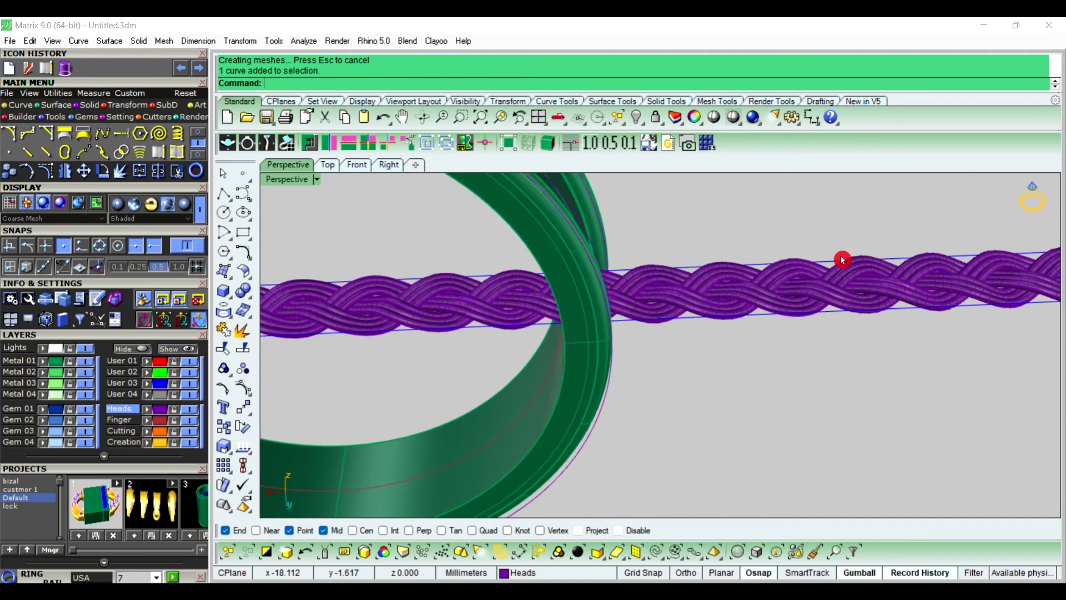
{"action": "scroll", "coordinate": [720, 317], "scroll_direction": "down", "scroll_amount": 3}
{"action": "scroll", "coordinate": [614, 365], "scroll_direction": "up", "scroll_amount": 3}
{"action": "left_click", "coordinate": [641, 381]}
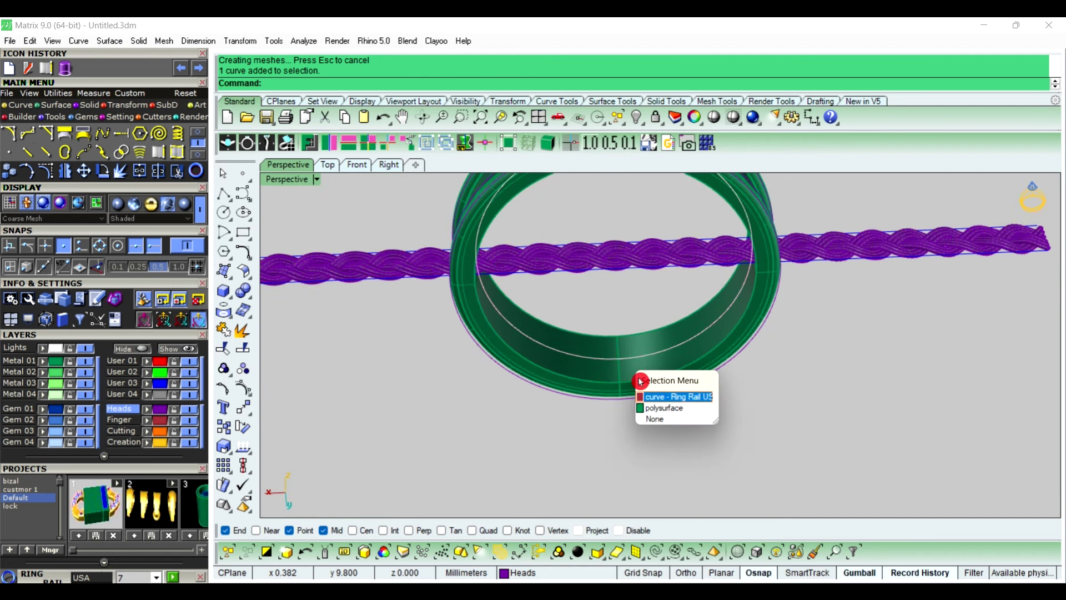
{"action": "left_click", "coordinate": [655, 398]}
{"action": "scroll", "coordinate": [624, 443], "scroll_direction": "down", "scroll_amount": 3}
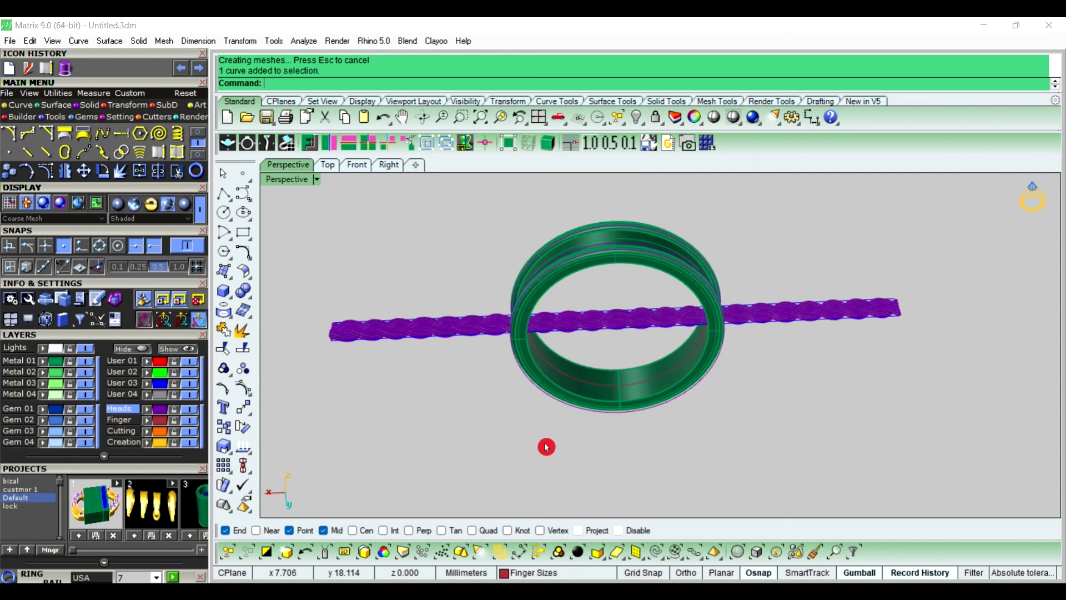
{"action": "scroll", "coordinate": [544, 445], "scroll_direction": "up", "scroll_amount": 6}
{"action": "left_click", "coordinate": [598, 256]}
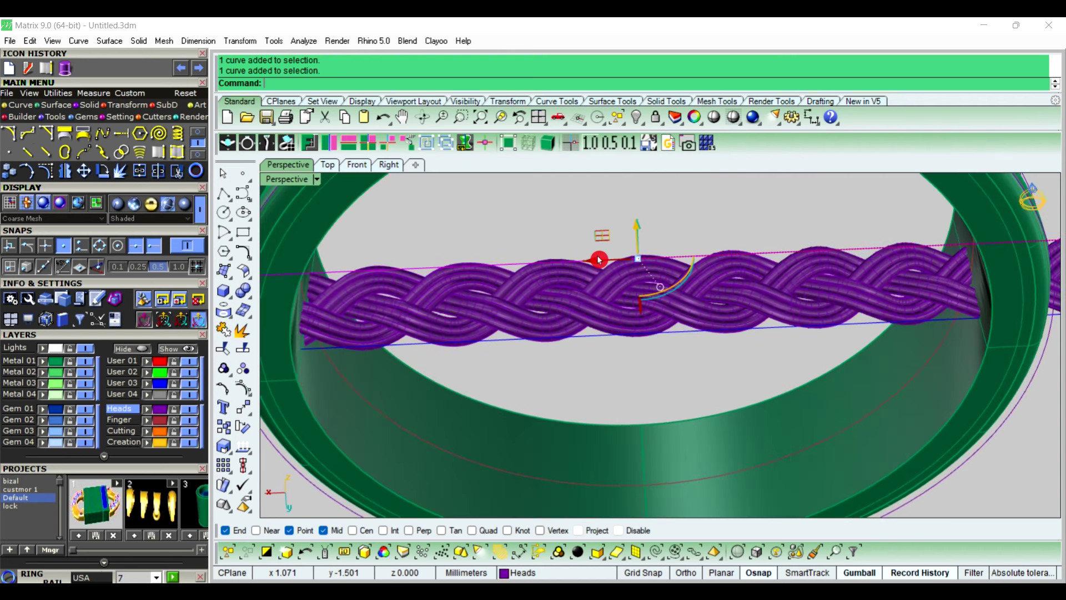
In Top view, align the selected curves concentrically using Align > Concentric.
{"action": "left_click", "coordinate": [328, 164]}
{"action": "scroll", "coordinate": [594, 274], "scroll_direction": "down", "scroll_amount": 2}
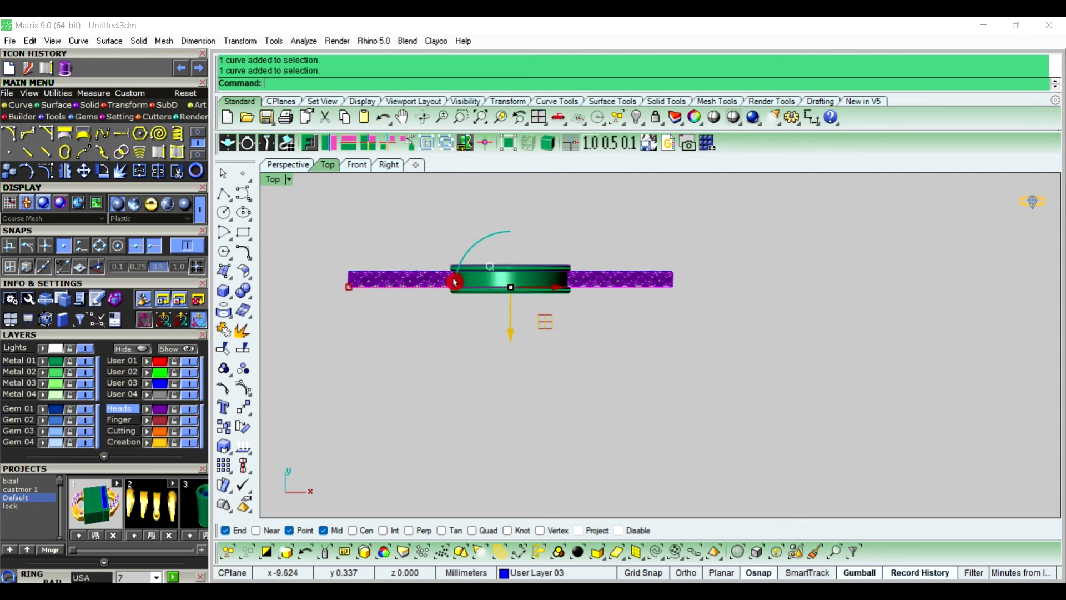
{"action": "scroll", "coordinate": [455, 282], "scroll_direction": "up", "scroll_amount": 4}
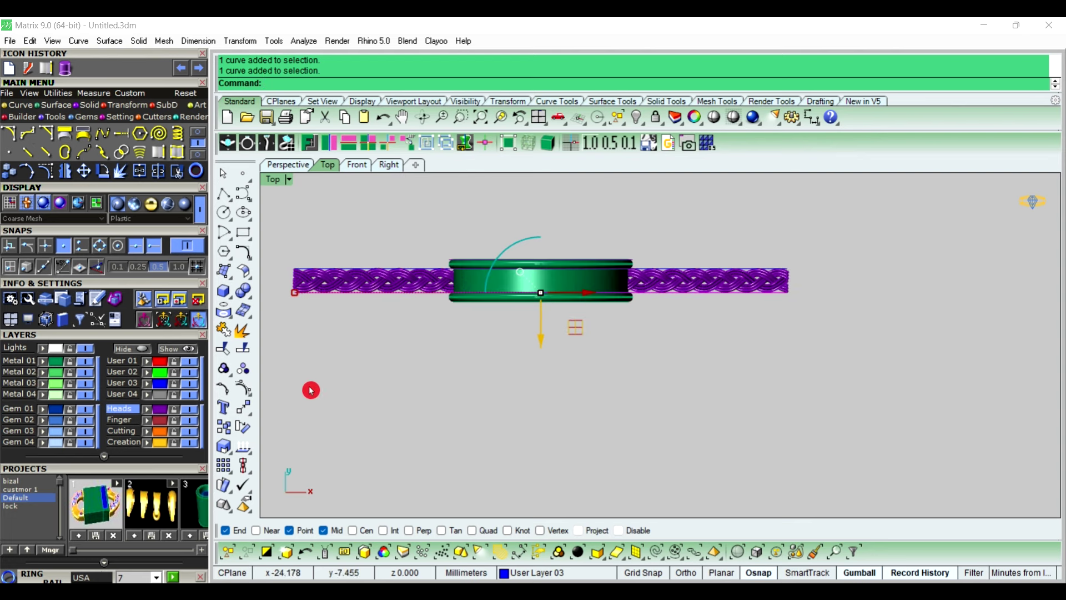
{"action": "left_click", "coordinate": [253, 476]}
{"action": "left_click", "coordinate": [302, 496]}
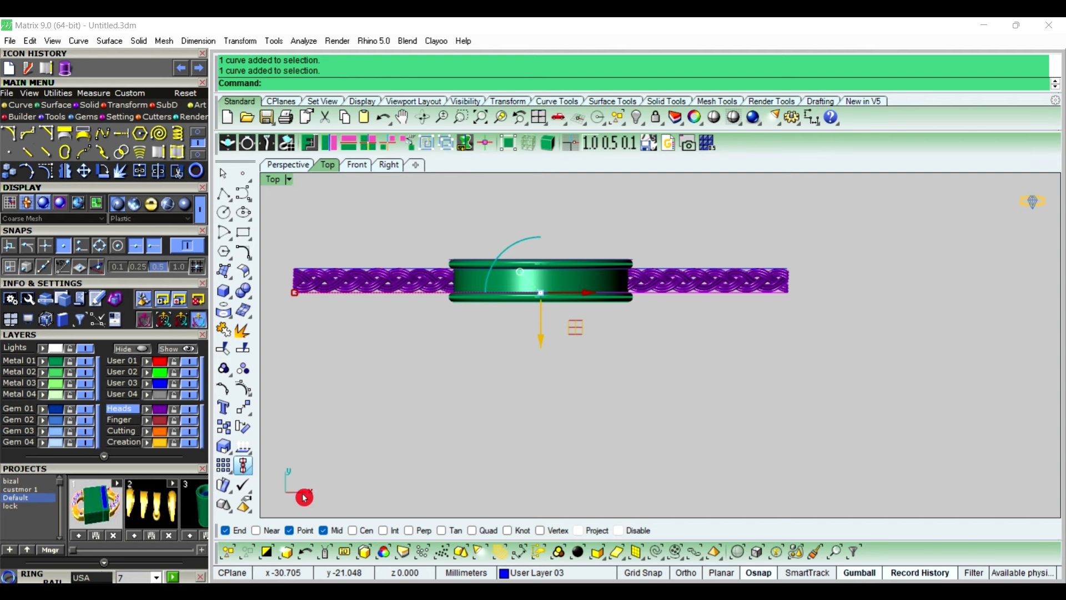
Finish the concentric alignment and delete the stray curve at the braid's left end.
{"action": "left_click", "coordinate": [426, 413]}
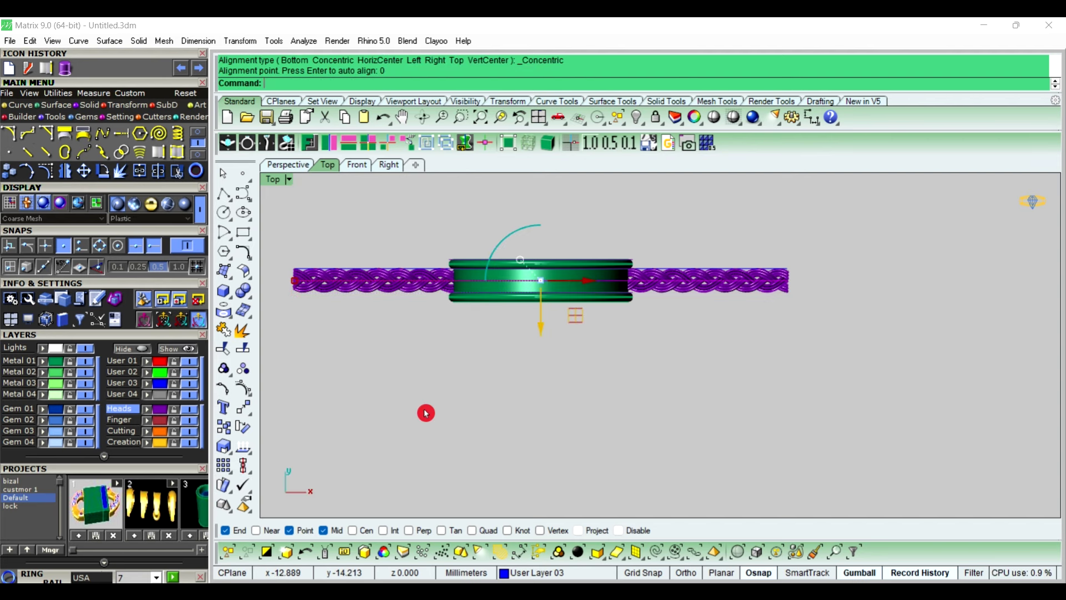
{"action": "scroll", "coordinate": [306, 277], "scroll_direction": "up", "scroll_amount": 5}
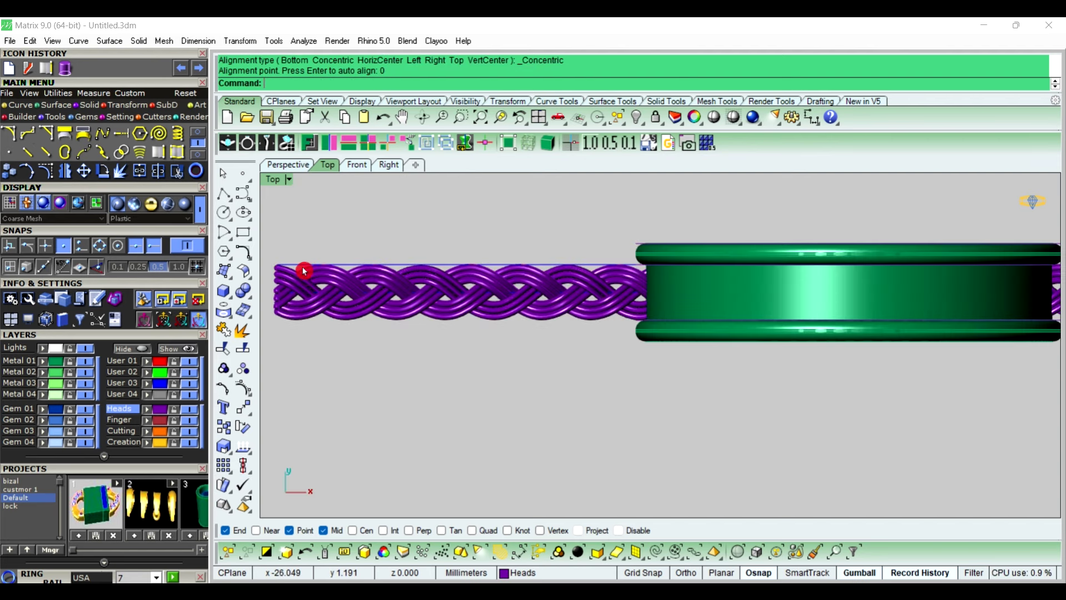
{"action": "left_click", "coordinate": [303, 268]}
{"action": "key", "text": "Delete"}
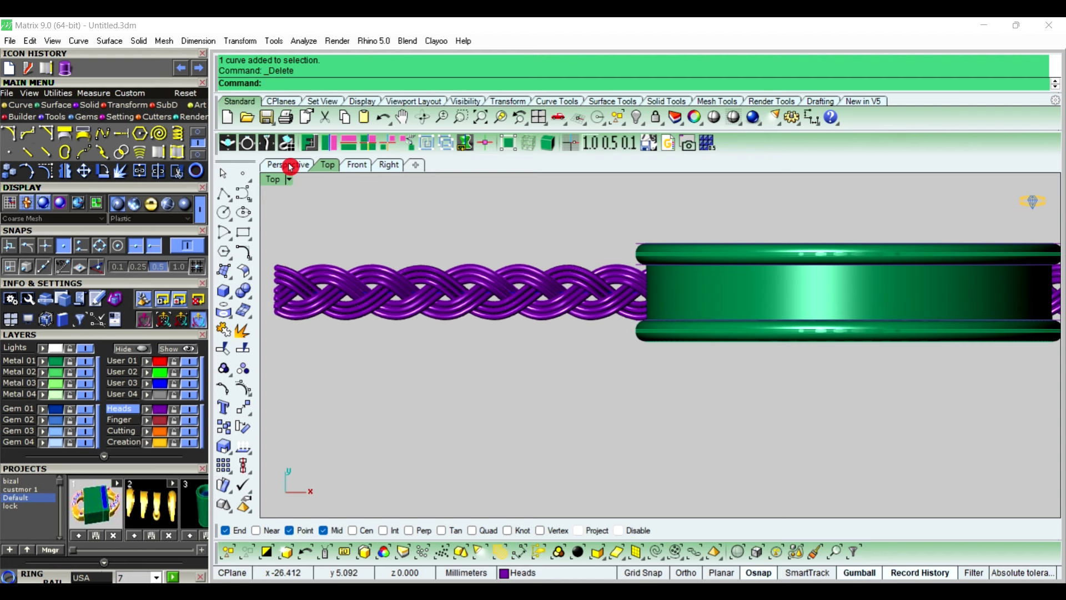
Return to Perspective view and orbit so the braid slopes down to the right.
{"action": "left_click", "coordinate": [288, 165]}
{"action": "scroll", "coordinate": [584, 311], "scroll_direction": "down", "scroll_amount": 6}
{"action": "right_click_drag", "start_coordinate": [661, 340], "coordinate": [650, 306]}
{"action": "scroll", "coordinate": [539, 279], "scroll_direction": "down", "scroll_amount": 4}
{"action": "scroll", "coordinate": [827, 347], "scroll_direction": "up", "scroll_amount": 3}
{"action": "left_click", "coordinate": [801, 352]}
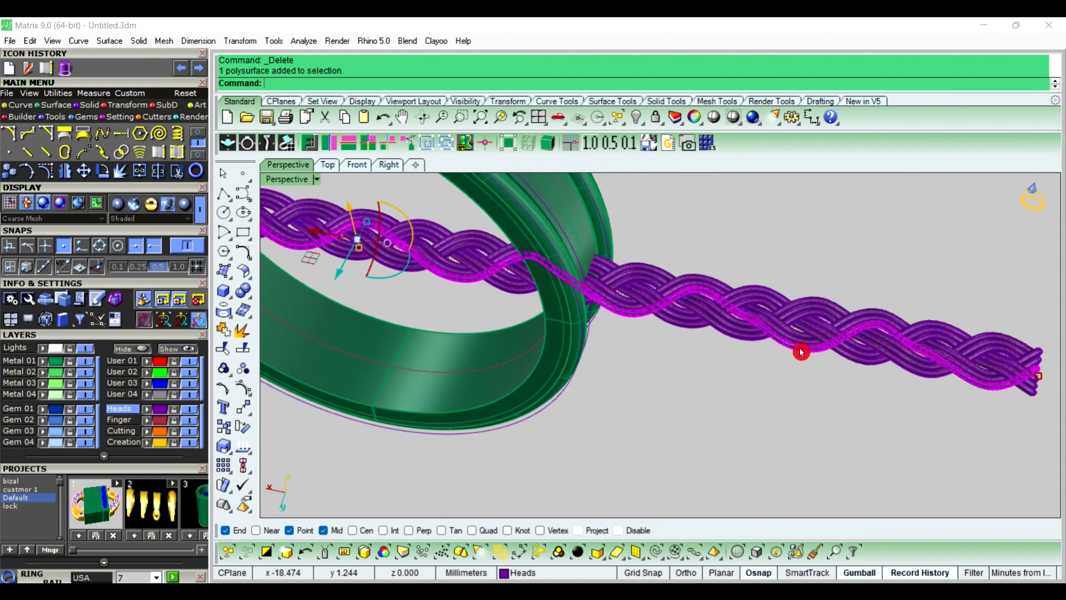
{"action": "left_click", "coordinate": [758, 405]}
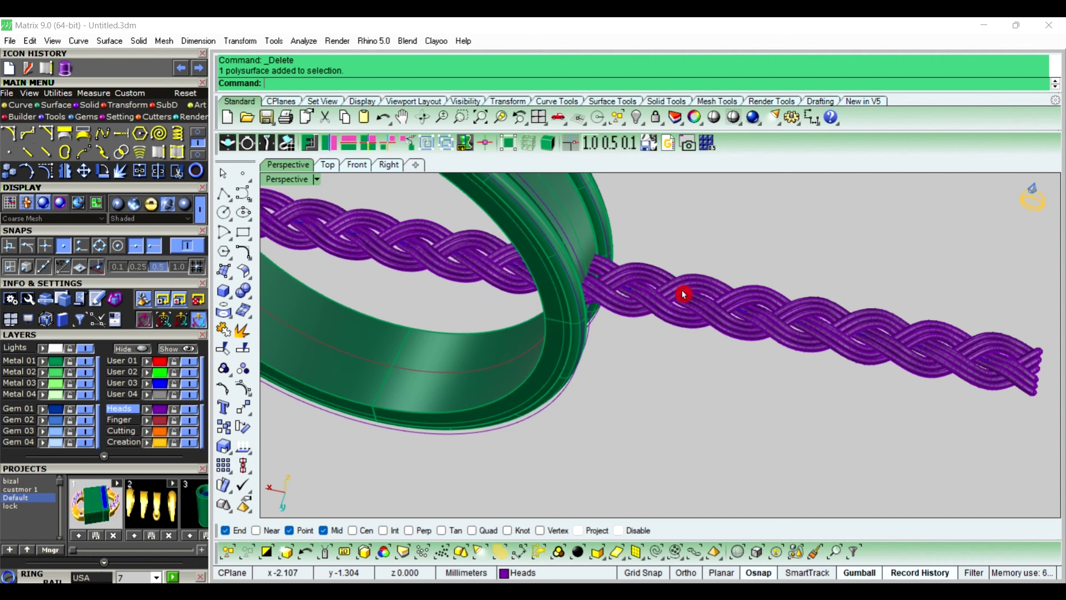
{"action": "scroll", "coordinate": [709, 281], "scroll_direction": "up", "scroll_amount": 4}
Select every braid strand and group them into one object.
{"action": "left_click", "coordinate": [710, 288]}
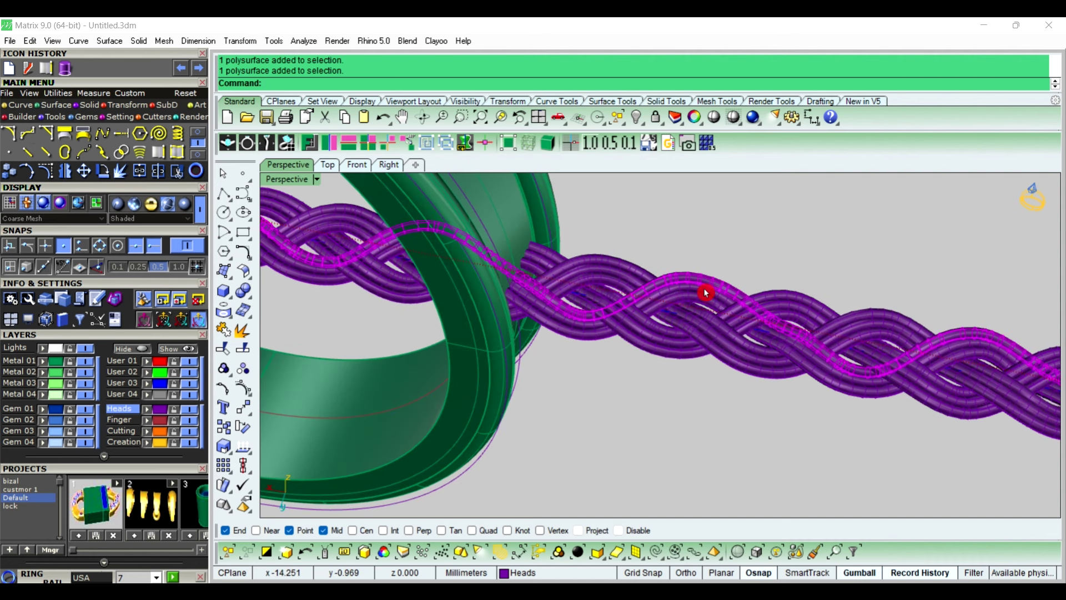
{"action": "left_click", "coordinate": [705, 293], "text": "shift"}
{"action": "left_click", "coordinate": [708, 290], "text": "shift"}
{"action": "left_click", "coordinate": [820, 300], "text": "shift"}
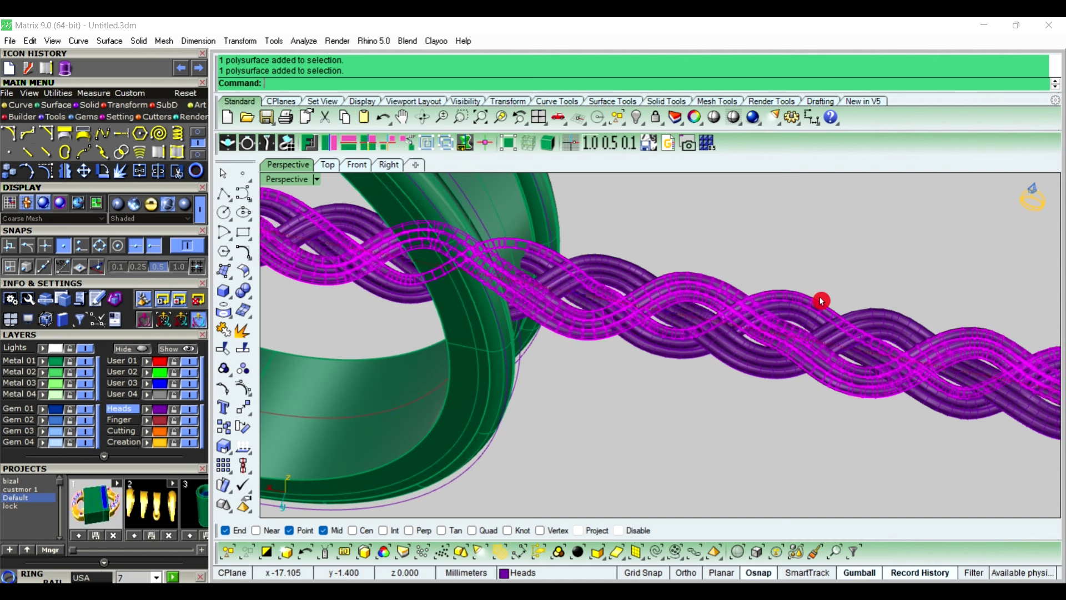
{"action": "left_click", "coordinate": [807, 314], "text": "shift"}
{"action": "left_click", "coordinate": [803, 311], "text": "shift"}
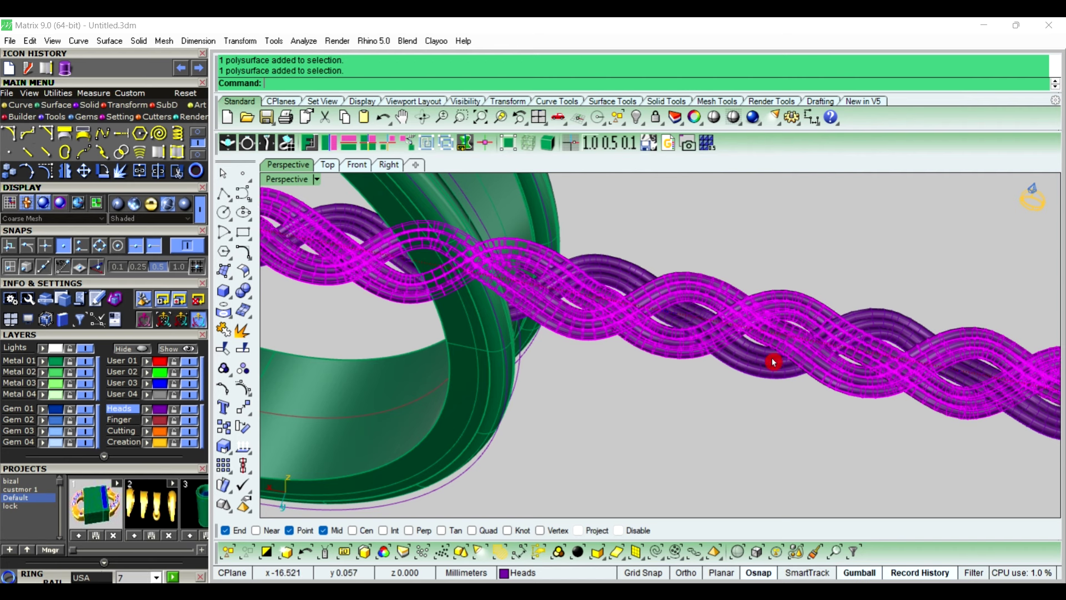
{"action": "left_click", "coordinate": [769, 370], "text": "shift"}
{"action": "left_click", "coordinate": [766, 361], "text": "shift"}
{"action": "left_click", "coordinate": [765, 355], "text": "shift"}
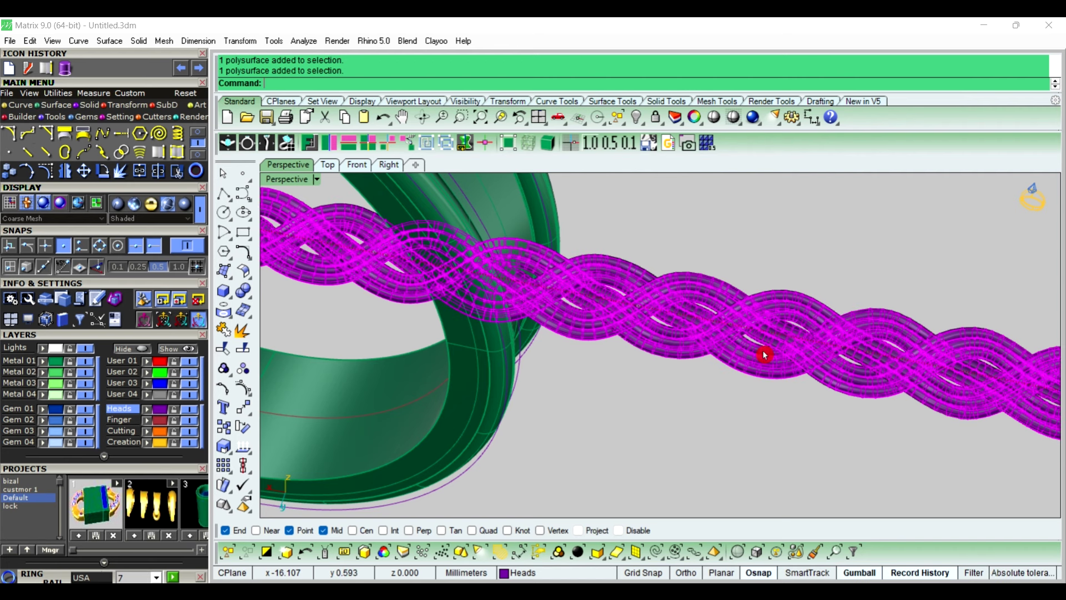
{"action": "left_click", "coordinate": [229, 370]}
{"action": "left_click", "coordinate": [642, 357]}
{"action": "scroll", "coordinate": [638, 317], "scroll_direction": "down", "scroll_amount": 5}
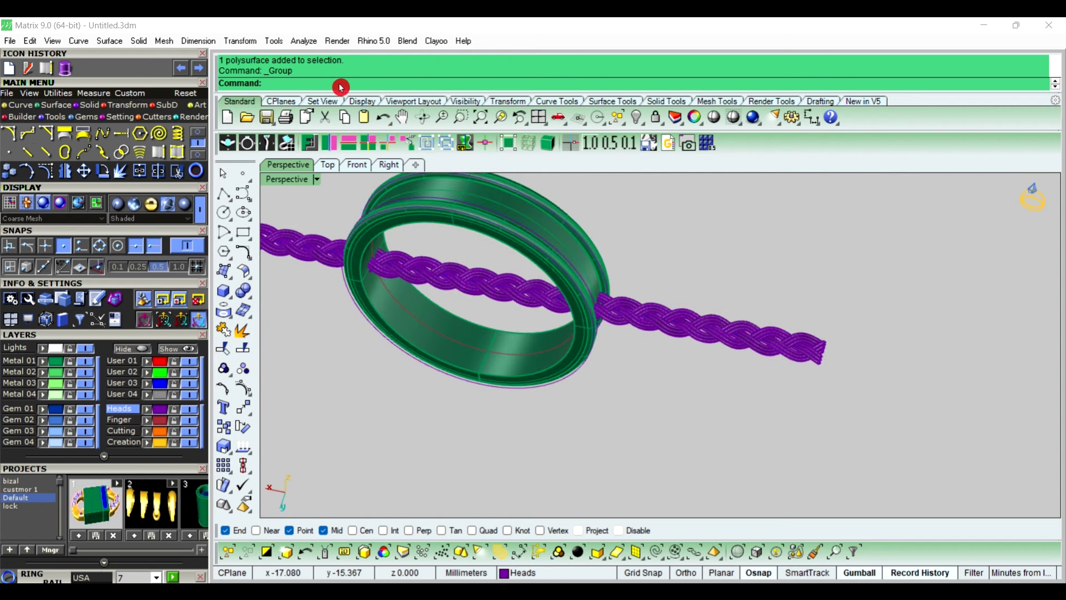
From the solid and deformation tools, select the whole braid group.
{"action": "left_click", "coordinate": [108, 105]}
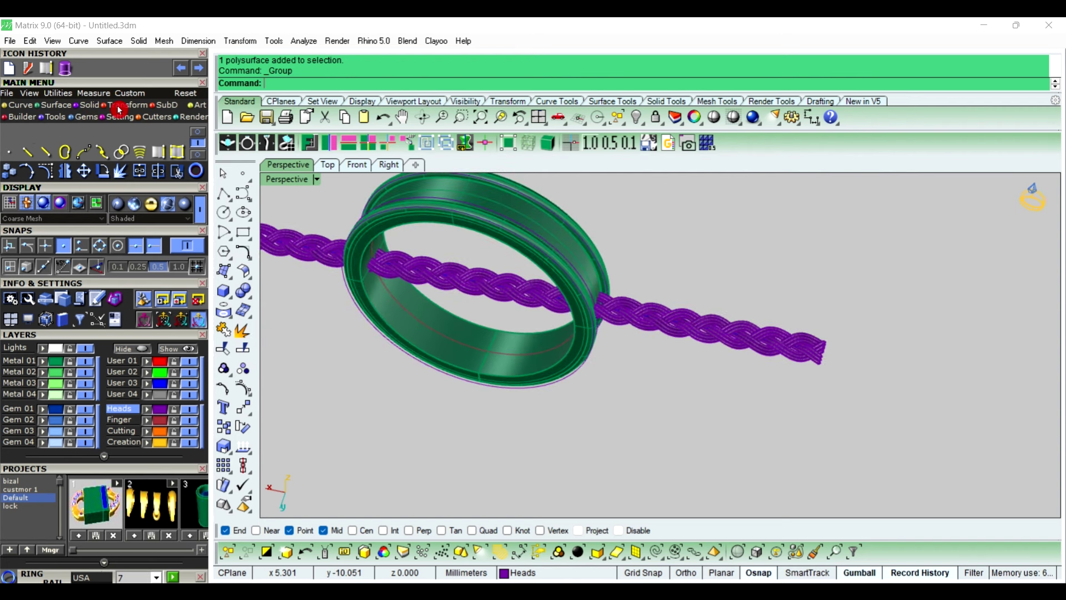
{"action": "left_click", "coordinate": [637, 323]}
{"action": "left_click", "coordinate": [675, 365]}
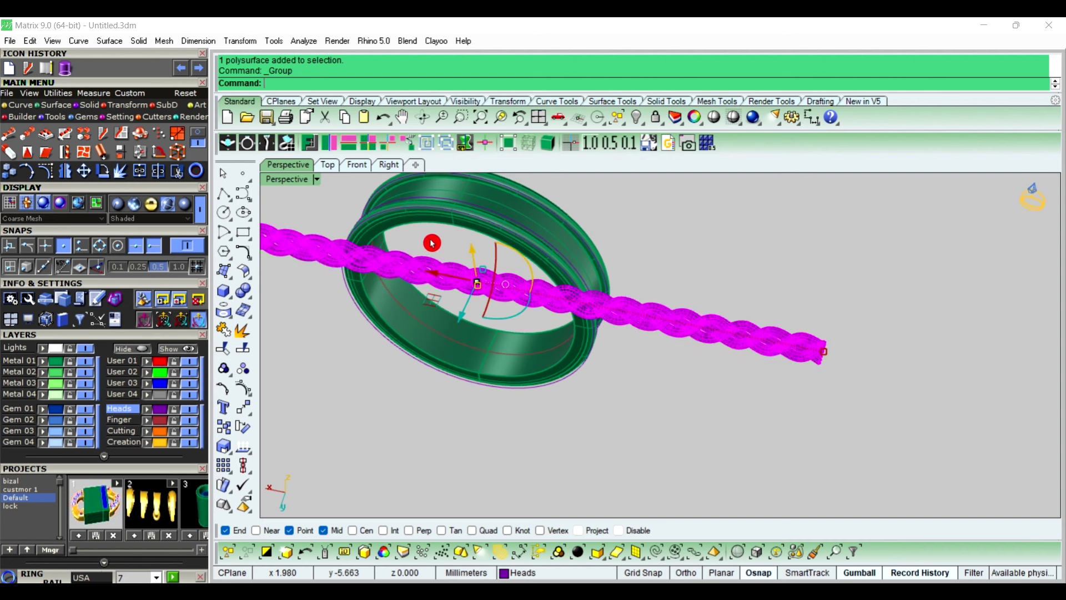
Flow the braid along a curve, picking its straight base curve and then the ring rail.
{"action": "left_click", "coordinate": [105, 134]}
{"action": "scroll", "coordinate": [766, 333], "scroll_direction": "up", "scroll_amount": 6}
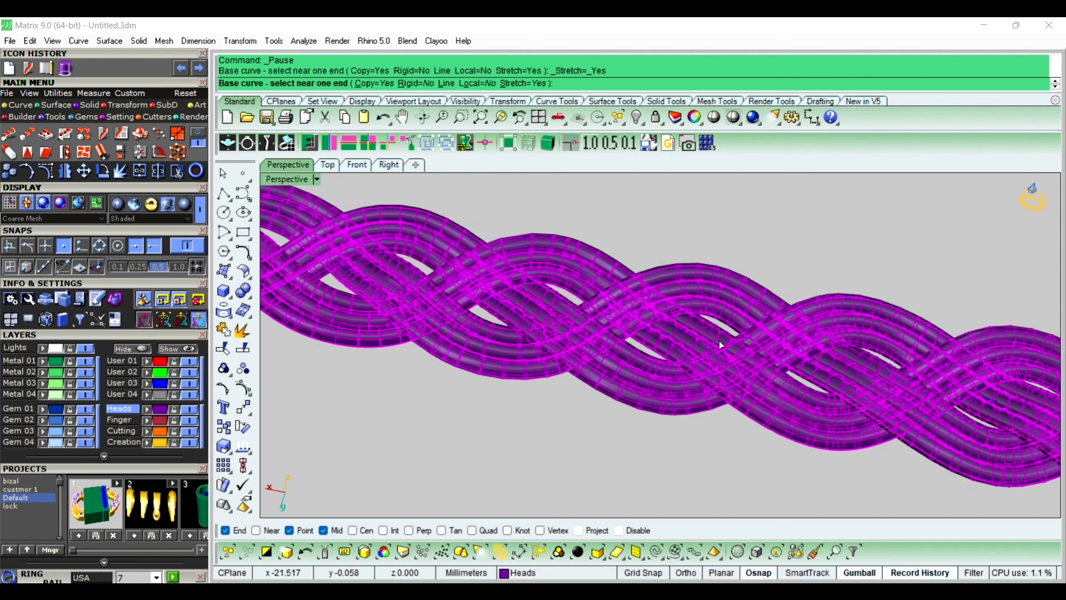
{"action": "scroll", "coordinate": [719, 341], "scroll_direction": "up", "scroll_amount": 3}
{"action": "scroll", "coordinate": [590, 326], "scroll_direction": "up", "scroll_amount": 5}
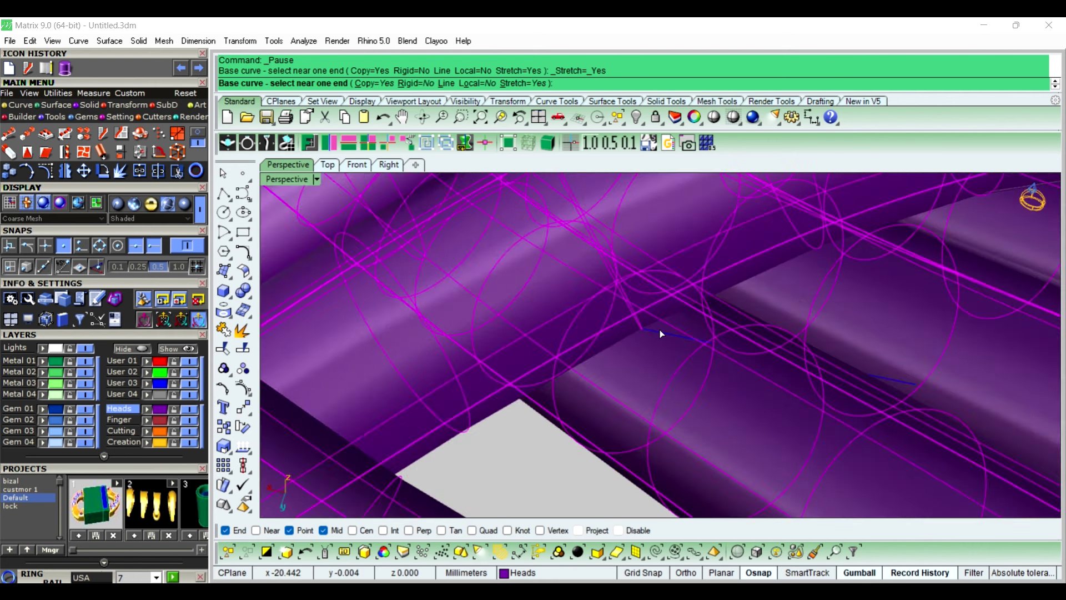
{"action": "left_click", "coordinate": [664, 331]}
{"action": "scroll", "coordinate": [791, 338], "scroll_direction": "down", "scroll_amount": 10}
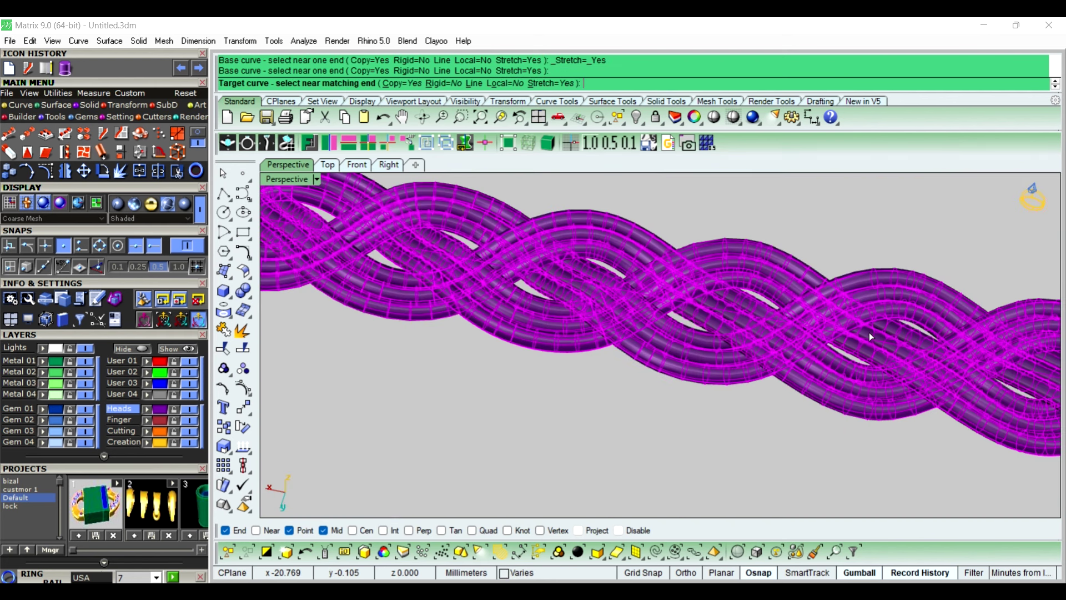
{"action": "right_click_drag", "start_coordinate": [707, 342], "coordinate": [792, 284]}
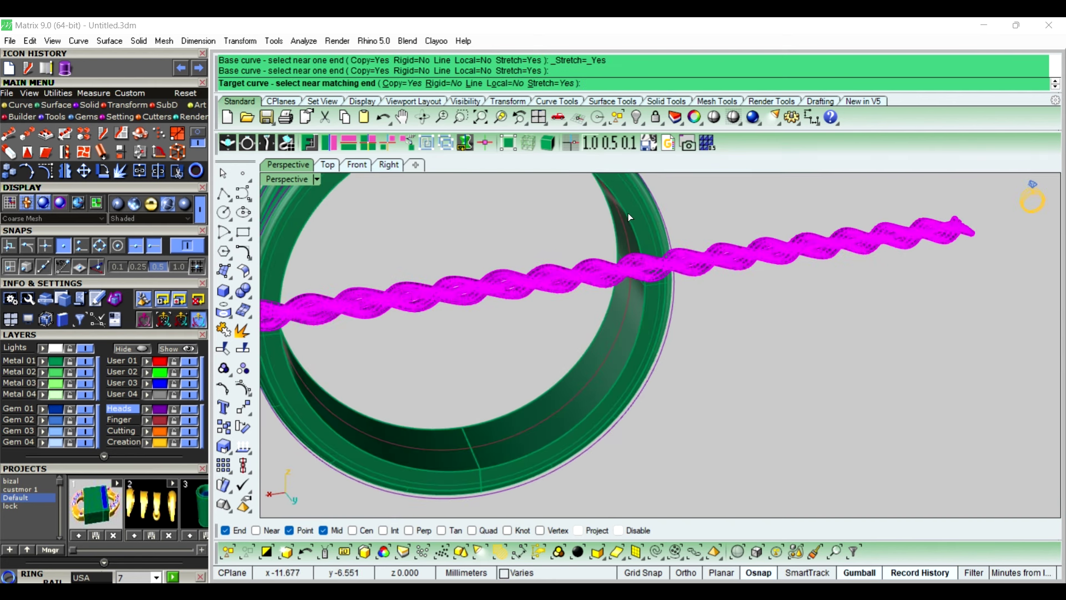
{"action": "scroll", "coordinate": [628, 212], "scroll_direction": "up", "scroll_amount": 2}
{"action": "left_click", "coordinate": [618, 223]}
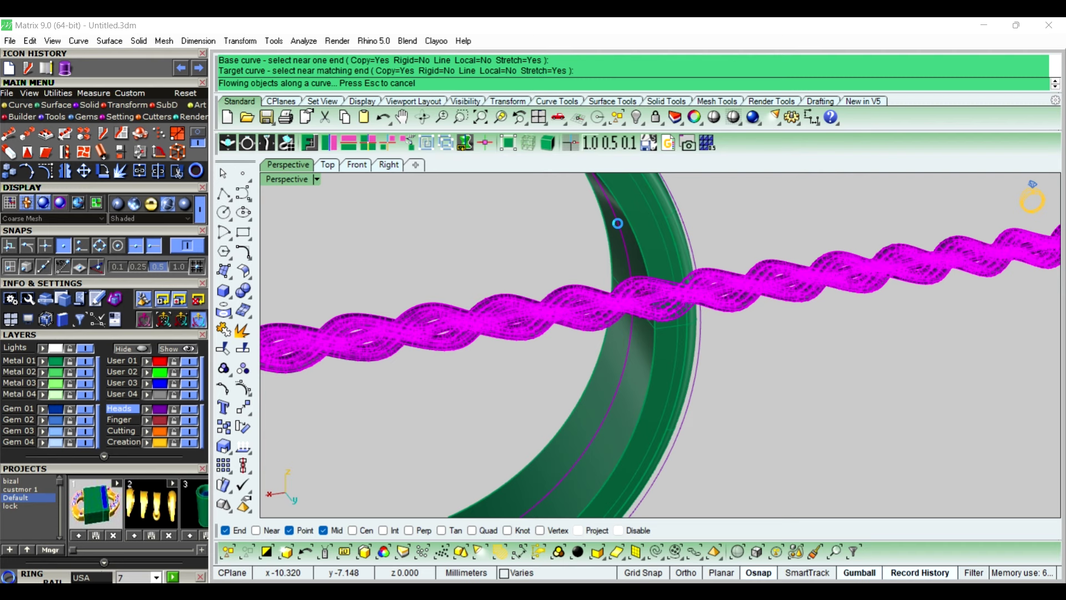
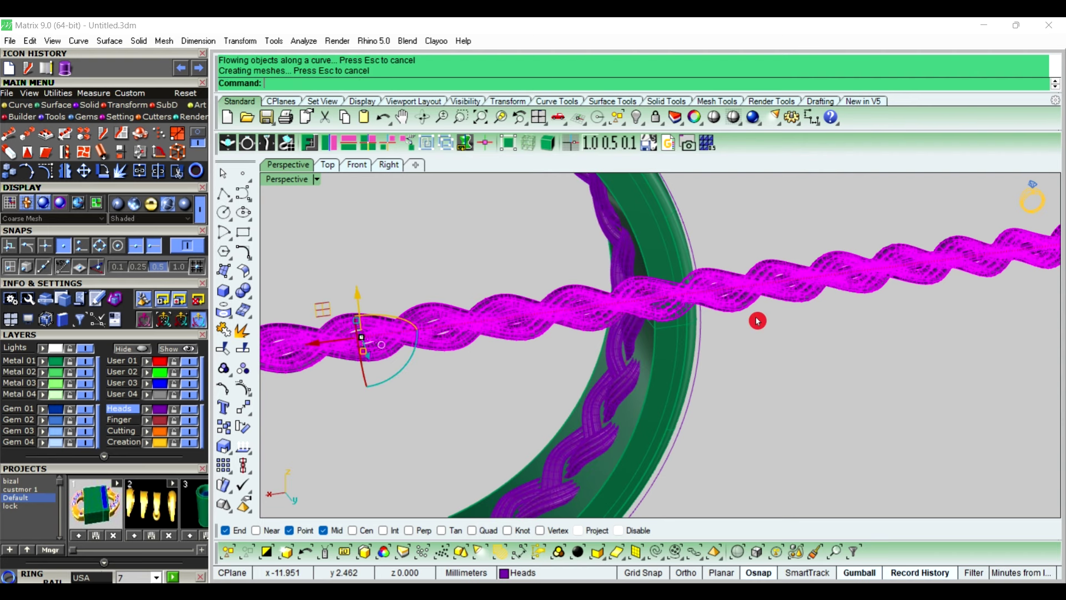
Move the straight source braid up 0.3 along the gumball Z axis and check it shaded.
{"action": "scroll", "coordinate": [799, 367], "scroll_direction": "down", "scroll_amount": 8}
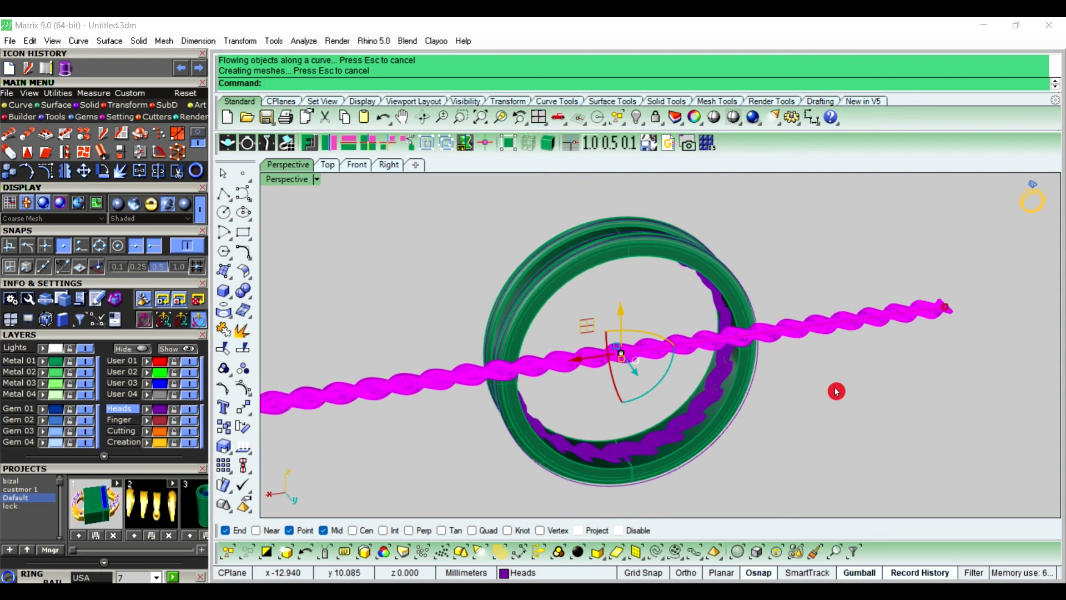
{"action": "right_click_drag", "start_coordinate": [836, 391], "coordinate": [813, 412]}
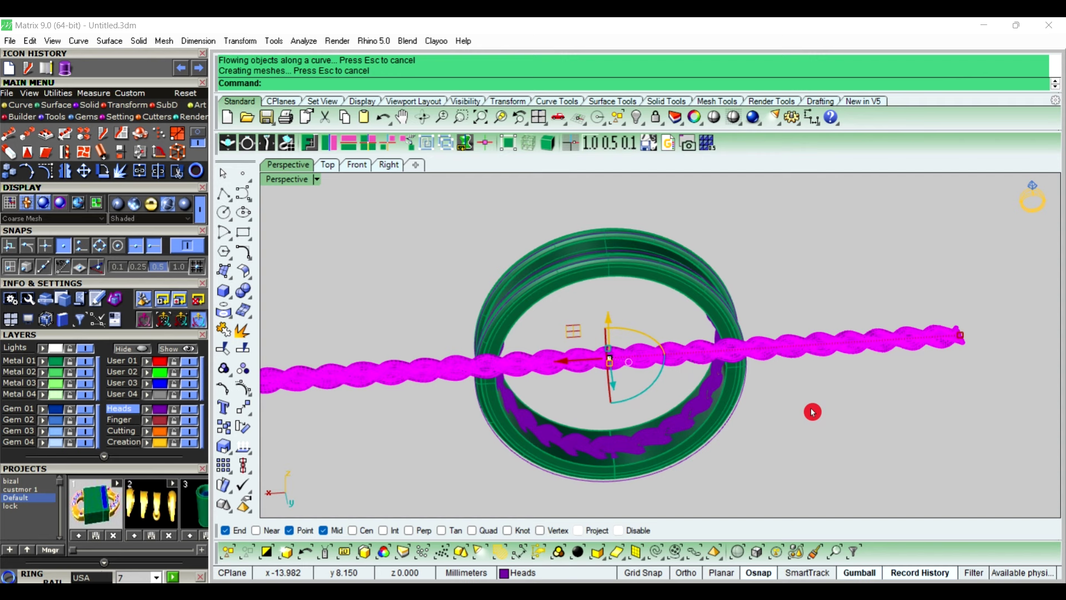
{"action": "left_click", "coordinate": [610, 321]}
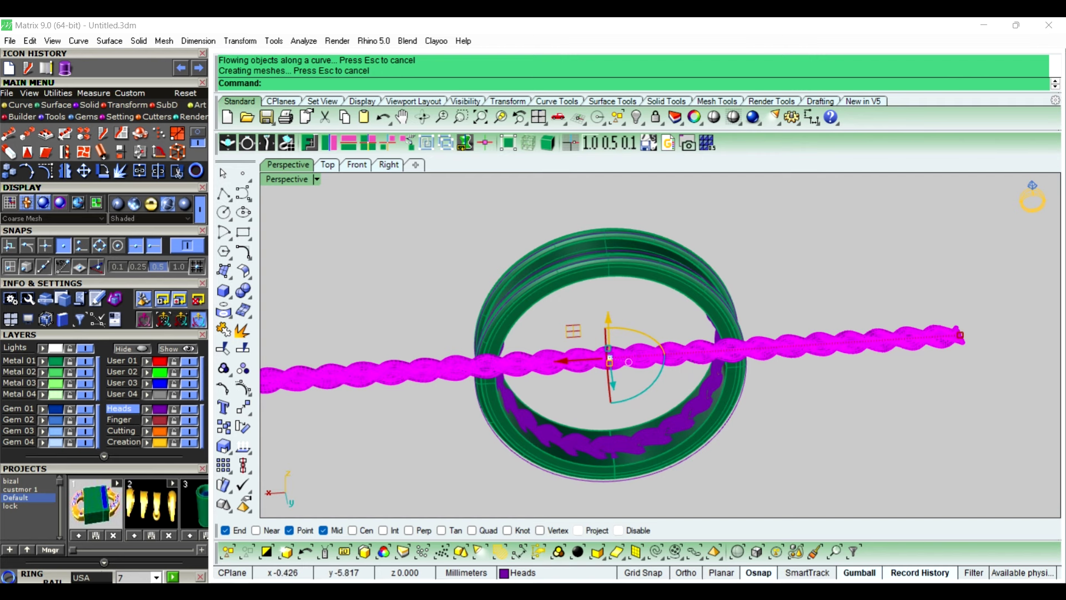
{"action": "left_click", "coordinate": [610, 318]}
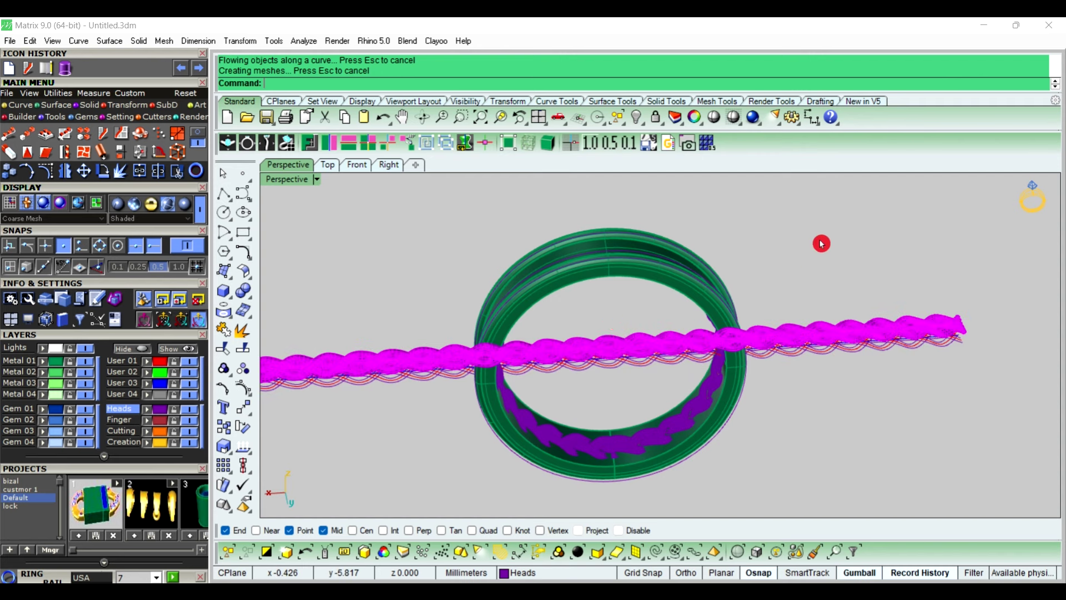
{"action": "right_click_drag", "start_coordinate": [838, 245], "coordinate": [601, 241]}
{"action": "scroll", "coordinate": [601, 241], "scroll_direction": "up", "scroll_amount": 5}
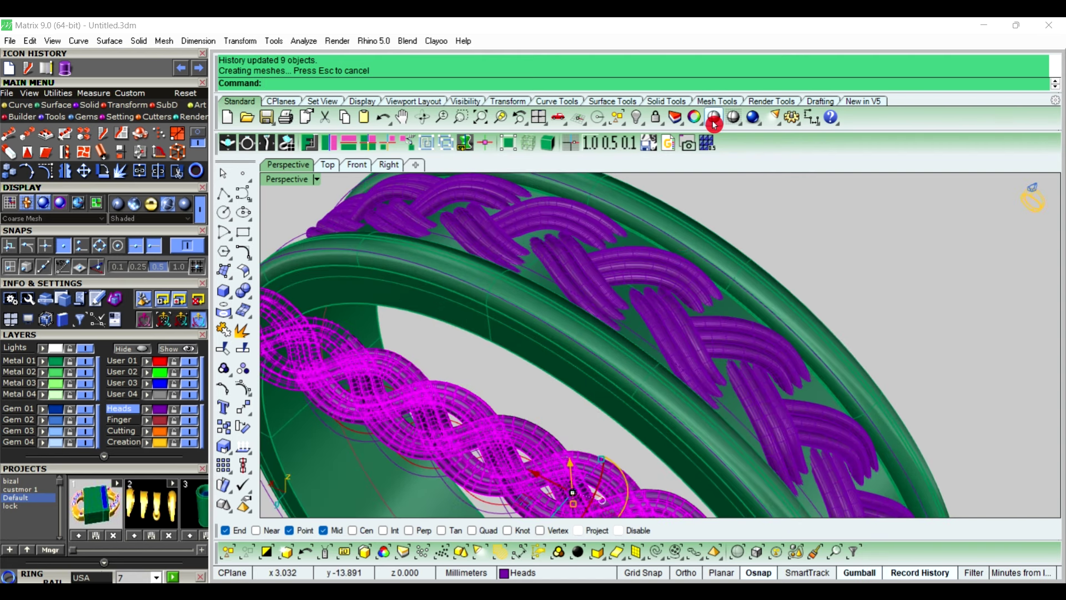
{"action": "left_click", "coordinate": [714, 121]}
{"action": "mouse_move", "coordinate": [804, 248]}
{"action": "right_mouse_down"}
{"action": "mouse_move", "coordinate": [707, 252]}
{"action": "mouse_move", "coordinate": [845, 255]}
{"action": "mouse_move", "coordinate": [776, 283]}
{"action": "right_mouse_up"}
{"action": "scroll", "coordinate": [701, 262], "scroll_direction": "down", "scroll_amount": 4}
{"action": "scroll", "coordinate": [694, 272], "scroll_direction": "down", "scroll_amount": 4}
{"action": "left_click", "coordinate": [827, 254]}
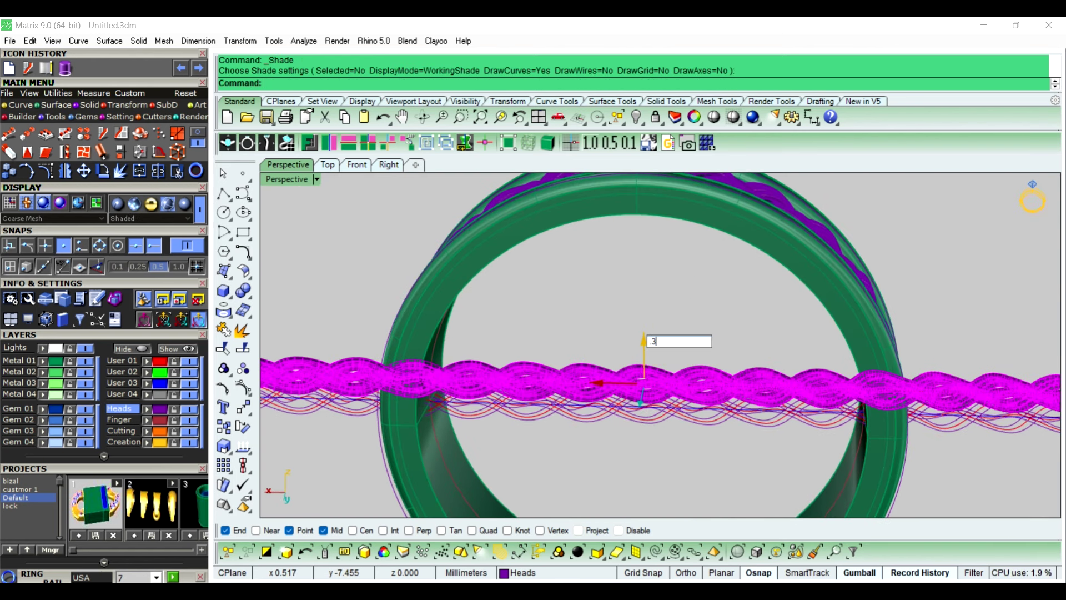
{"action": "key", "text": "Return"}
Reselect the straight braid, set another exact upward move, and inspect the shaded ring.
{"action": "left_click", "coordinate": [650, 341]}
{"action": "left_click", "coordinate": [634, 321]}
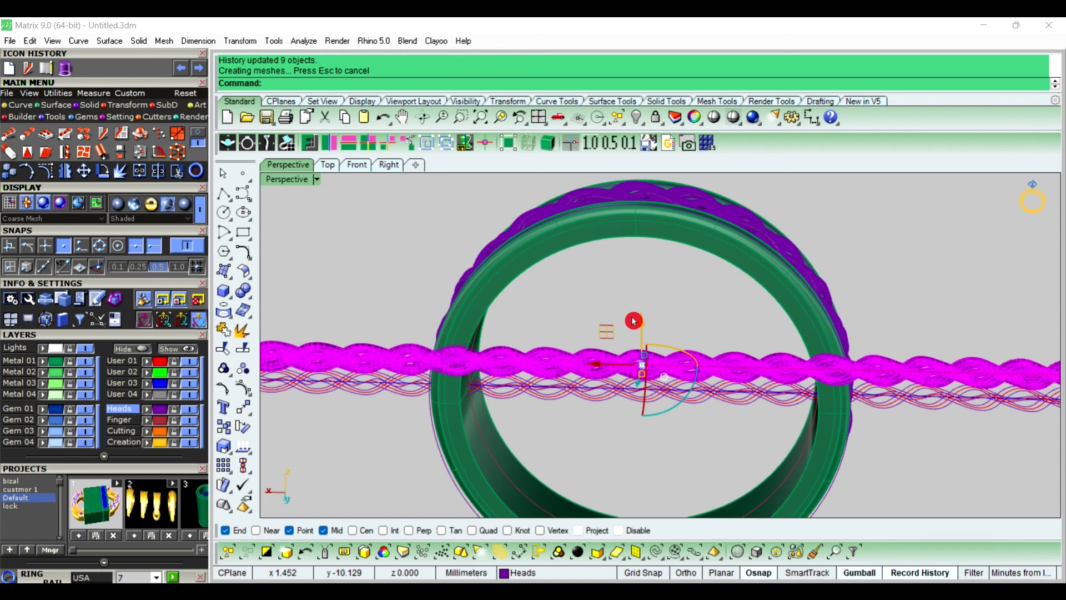
{"action": "right_click_drag", "start_coordinate": [807, 238], "coordinate": [613, 319]}
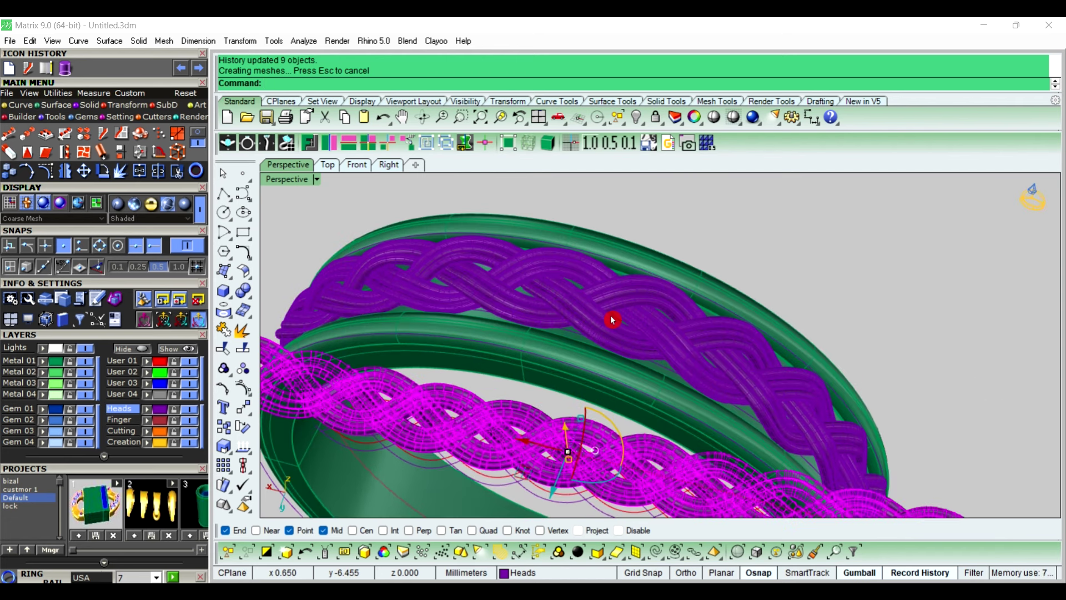
{"action": "scroll", "coordinate": [613, 320], "scroll_direction": "up", "scroll_amount": 4}
{"action": "left_click", "coordinate": [716, 126]}
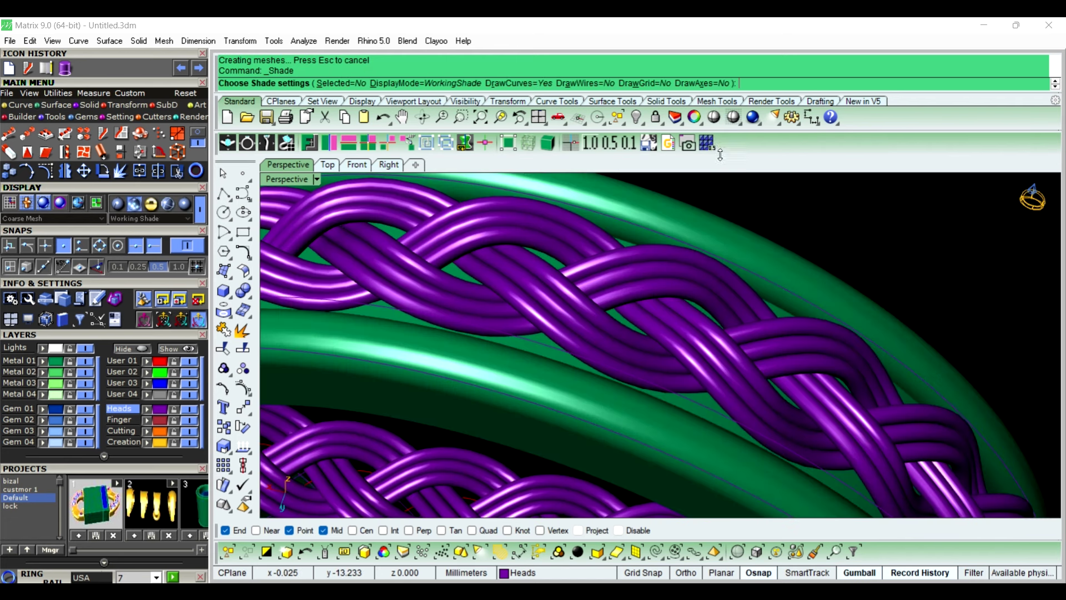
{"action": "scroll", "coordinate": [727, 232], "scroll_direction": "down", "scroll_amount": 4}
{"action": "right_click_drag", "start_coordinate": [727, 233], "coordinate": [791, 275]}
{"action": "mouse_move", "coordinate": [579, 268]}
{"action": "right_mouse_down"}
{"action": "mouse_move", "coordinate": [735, 305]}
{"action": "mouse_move", "coordinate": [825, 247]}
{"action": "mouse_move", "coordinate": [836, 222]}
{"action": "mouse_move", "coordinate": [637, 315]}
{"action": "mouse_move", "coordinate": [554, 337]}
{"action": "mouse_move", "coordinate": [572, 305]}
{"action": "mouse_move", "coordinate": [552, 323]}
{"action": "mouse_move", "coordinate": [676, 262]}
{"action": "mouse_move", "coordinate": [572, 326]}
{"action": "mouse_move", "coordinate": [553, 303]}
{"action": "mouse_move", "coordinate": [761, 272]}
{"action": "mouse_move", "coordinate": [743, 298]}
{"action": "mouse_move", "coordinate": [688, 294]}
{"action": "right_mouse_up"}
Check the wrapped braid in shaded preview once more, then switch to the Front viewport.
{"action": "scroll", "coordinate": [553, 303], "scroll_direction": "down", "scroll_amount": 7}
{"action": "left_click", "coordinate": [760, 272]}
{"action": "right_click", "coordinate": [761, 276]}
{"action": "left_click", "coordinate": [357, 169]}
{"action": "scroll", "coordinate": [593, 235], "scroll_direction": "up", "scroll_amount": 5}
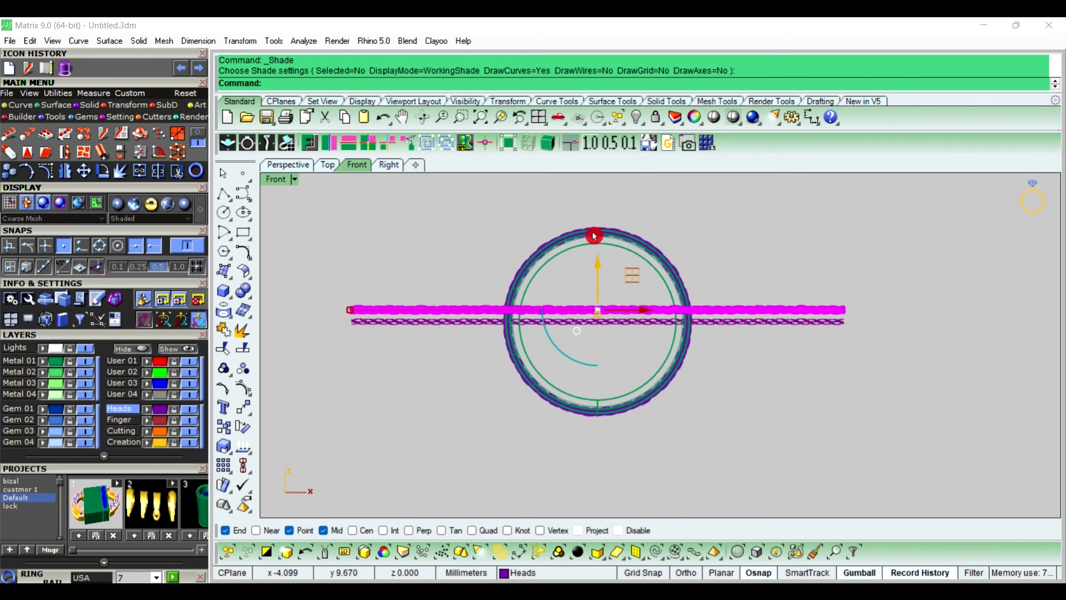
{"action": "scroll", "coordinate": [580, 259], "scroll_direction": "up", "scroll_amount": 2}
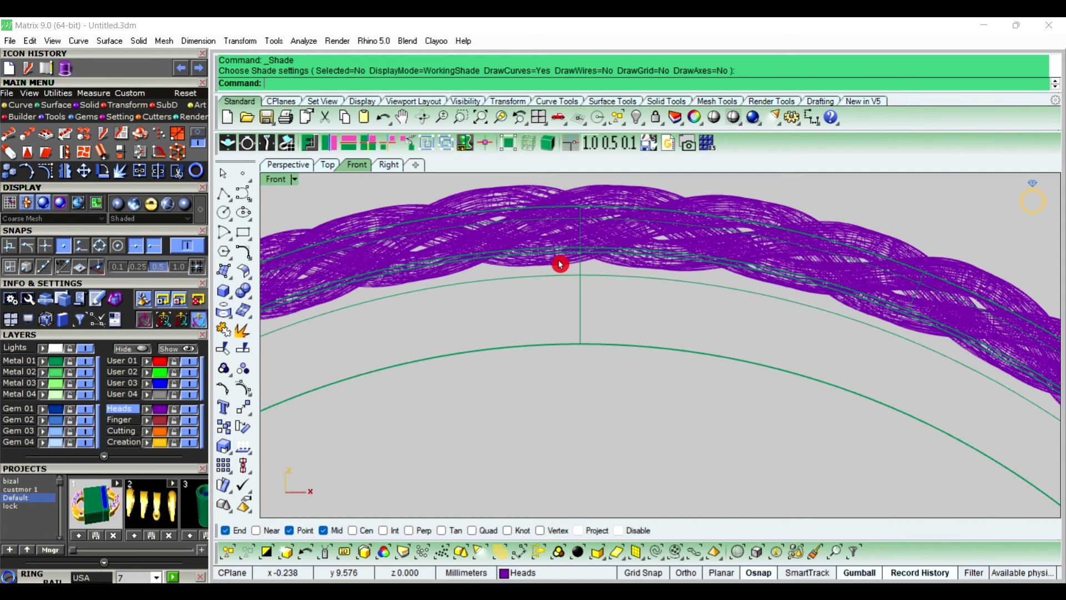
{"action": "left_click", "coordinate": [561, 264]}
{"action": "left_click", "coordinate": [604, 385]}
{"action": "left_click", "coordinate": [618, 278]}
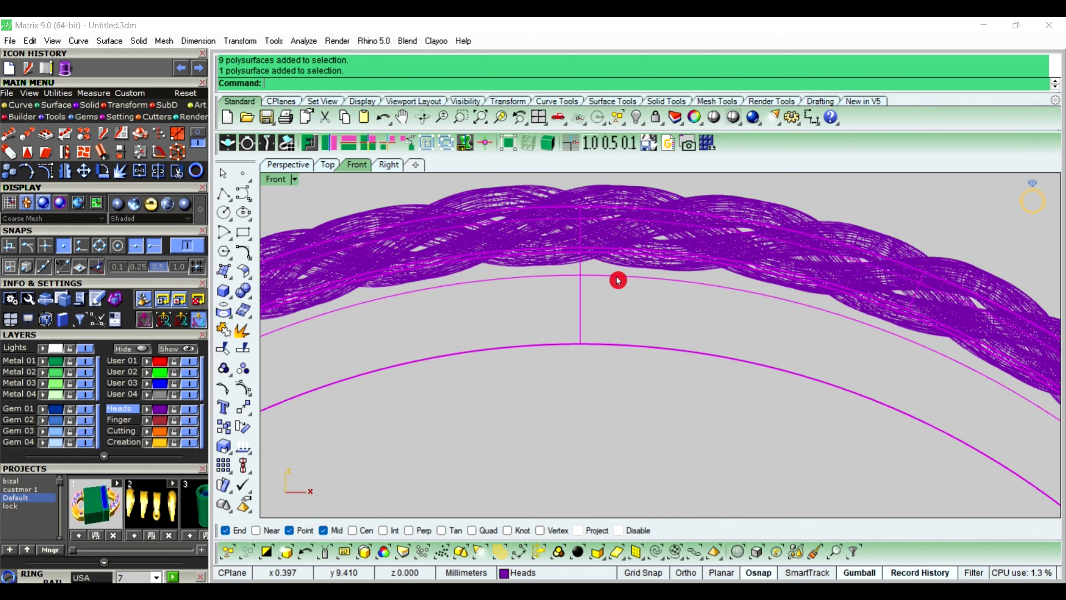
{"action": "scroll", "coordinate": [567, 249], "scroll_direction": "up", "scroll_amount": 3}
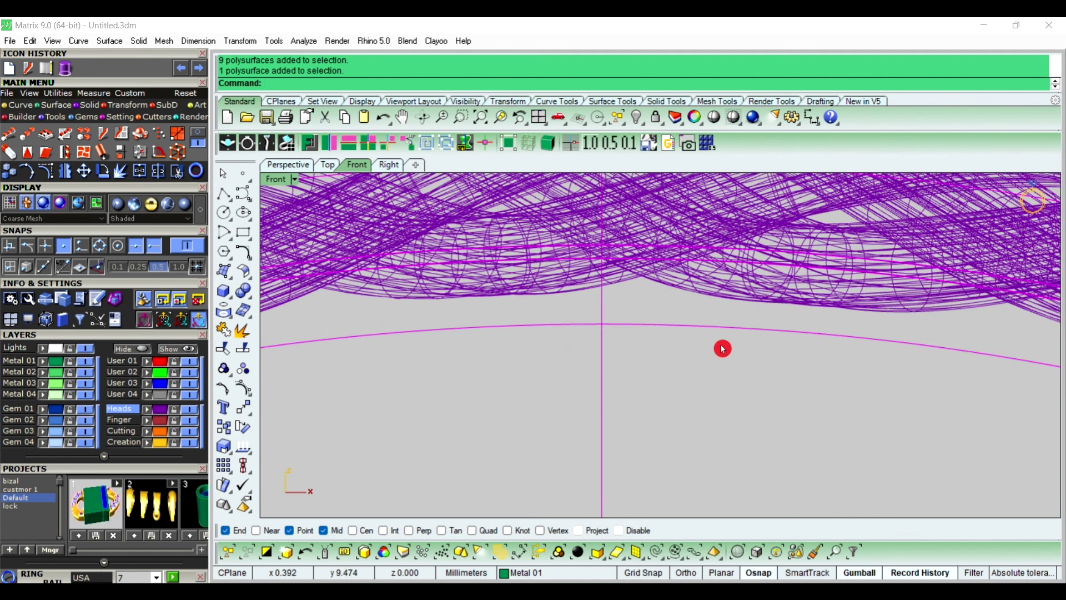
{"action": "scroll", "coordinate": [723, 349], "scroll_direction": "down", "scroll_amount": 3}
{"action": "left_click", "coordinate": [649, 411]}
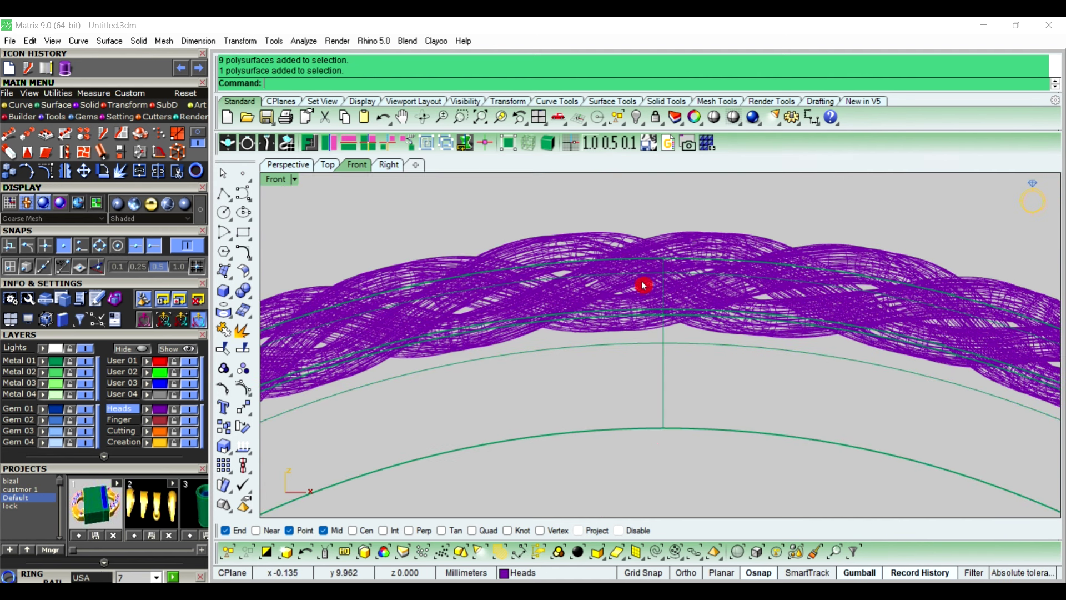
{"action": "left_click", "coordinate": [642, 286]}
{"action": "left_click", "coordinate": [644, 383]}
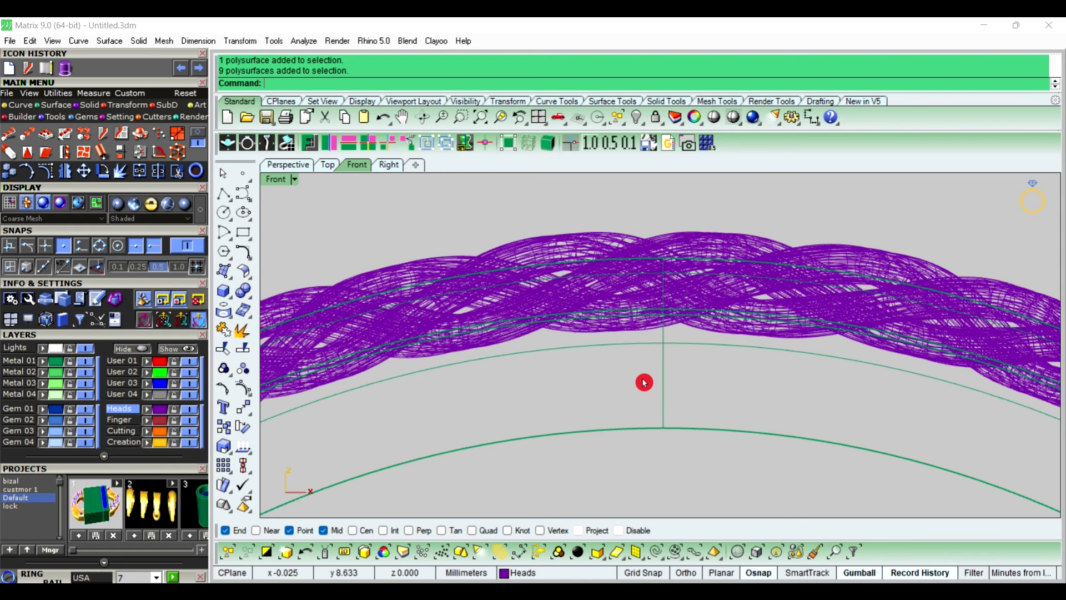
{"action": "left_click", "coordinate": [634, 347]}
{"action": "left_click", "coordinate": [657, 470]}
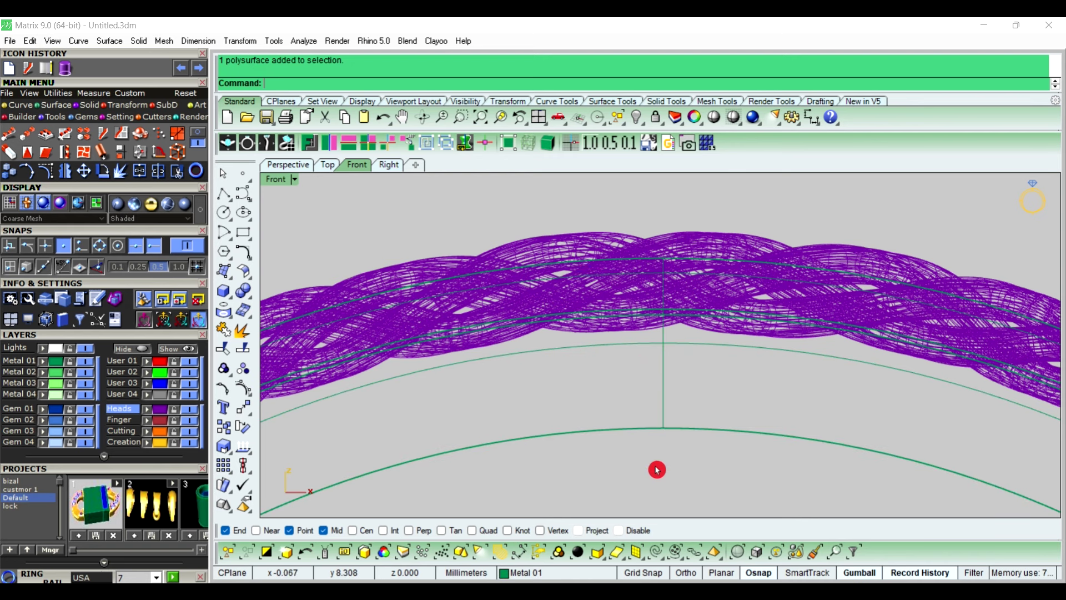
{"action": "left_click", "coordinate": [282, 173]}
{"action": "mouse_move", "coordinate": [650, 190]}
{"action": "right_mouse_down"}
{"action": "mouse_move", "coordinate": [623, 310]}
{"action": "mouse_move", "coordinate": [571, 248]}
{"action": "mouse_move", "coordinate": [507, 215]}
{"action": "mouse_move", "coordinate": [644, 232]}
{"action": "mouse_move", "coordinate": [638, 214]}
{"action": "mouse_move", "coordinate": [731, 269]}
{"action": "mouse_move", "coordinate": [655, 283]}
{"action": "mouse_move", "coordinate": [542, 329]}
{"action": "mouse_move", "coordinate": [685, 272]}
{"action": "mouse_move", "coordinate": [687, 280]}
{"action": "mouse_move", "coordinate": [611, 302]}
{"action": "mouse_move", "coordinate": [552, 269]}
{"action": "mouse_move", "coordinate": [520, 269]}
{"action": "right_mouse_up"}
{"action": "scroll", "coordinate": [571, 269], "scroll_direction": "up", "scroll_amount": 3}
{"action": "scroll", "coordinate": [571, 269], "scroll_direction": "up", "scroll_amount": 3}
{"action": "scroll", "coordinate": [731, 269], "scroll_direction": "down", "scroll_amount": 3}
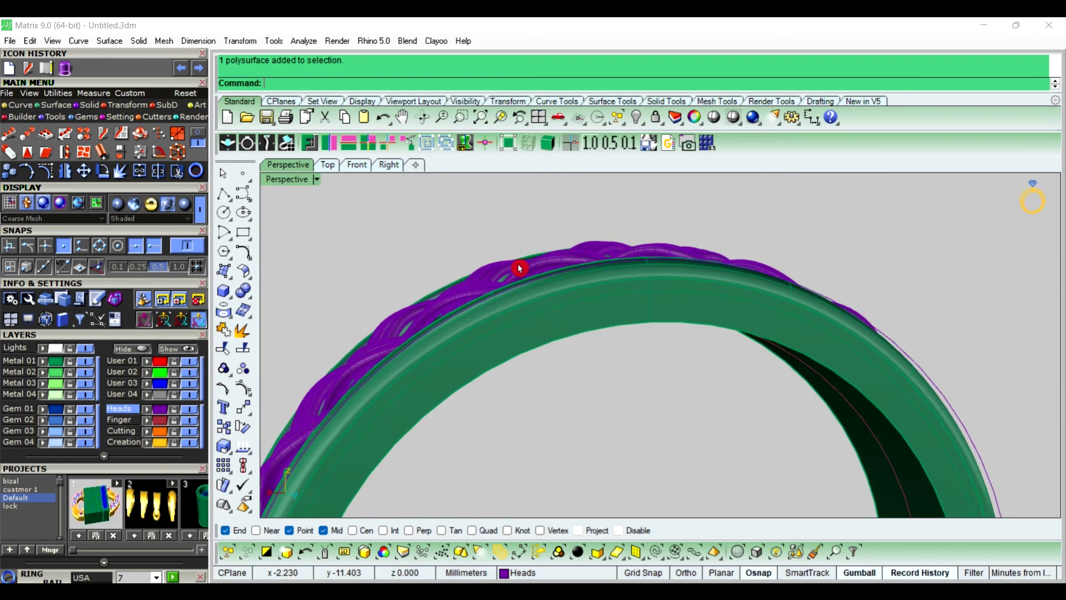
Move the straight helper braid down 0.1 along the gumball Z axis.
{"action": "left_click", "coordinate": [619, 253]}
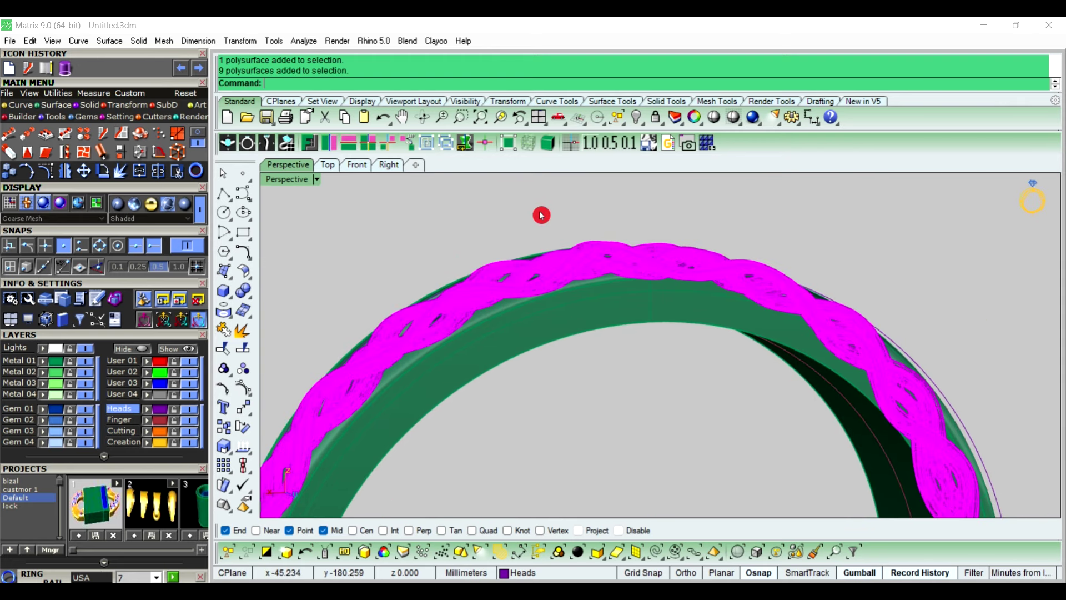
{"action": "scroll", "coordinate": [541, 214], "scroll_direction": "down", "scroll_amount": 6}
{"action": "left_click", "coordinate": [829, 304]}
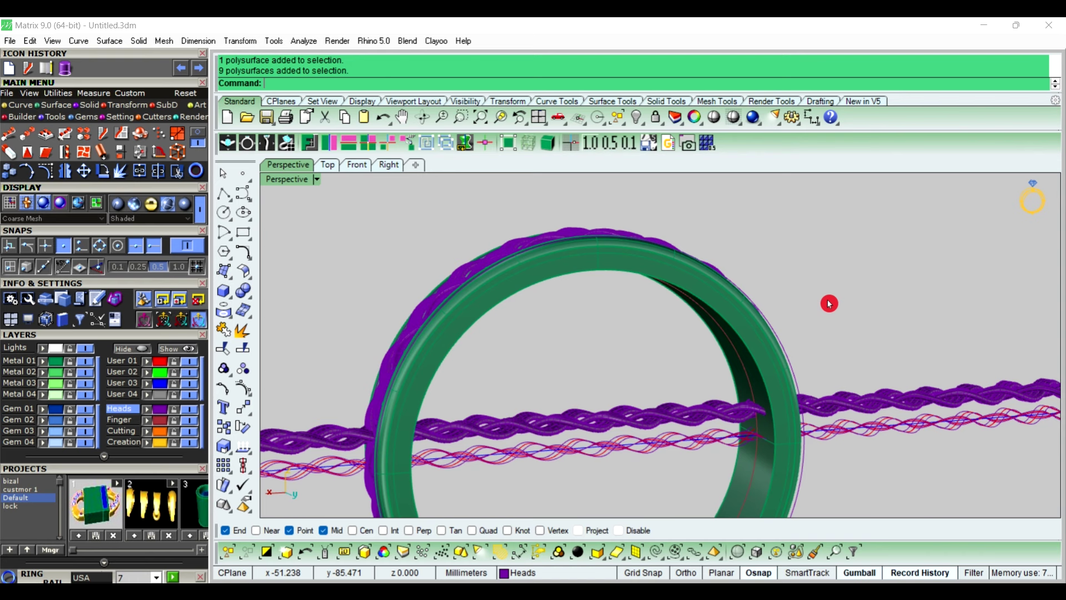
{"action": "left_click", "coordinate": [676, 414]}
{"action": "left_click", "coordinate": [589, 380]}
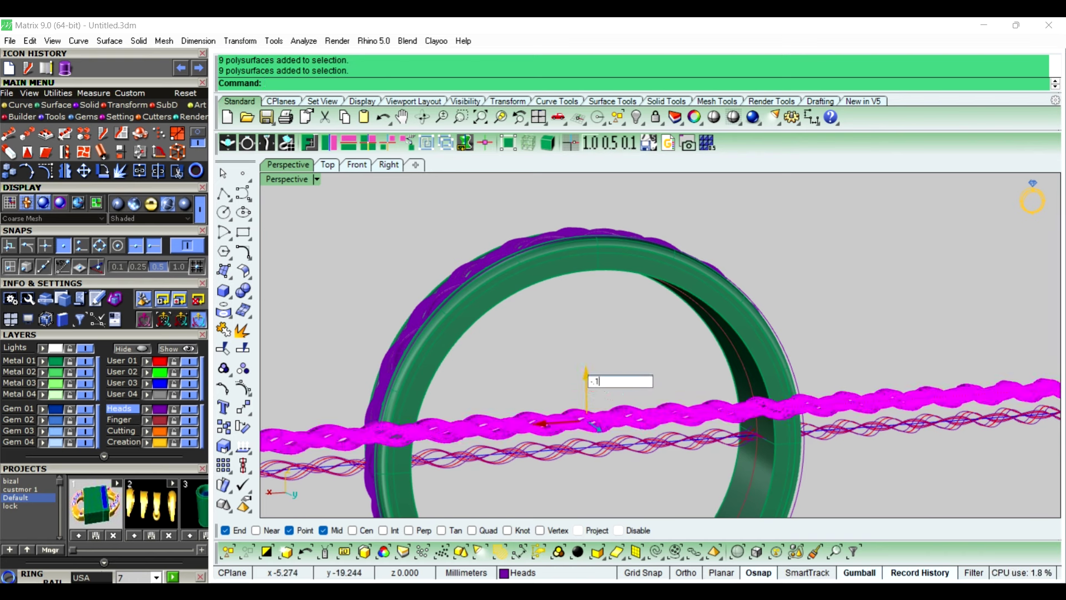
{"action": "type", "text": "-.1"}
{"action": "key", "text": "Return"}
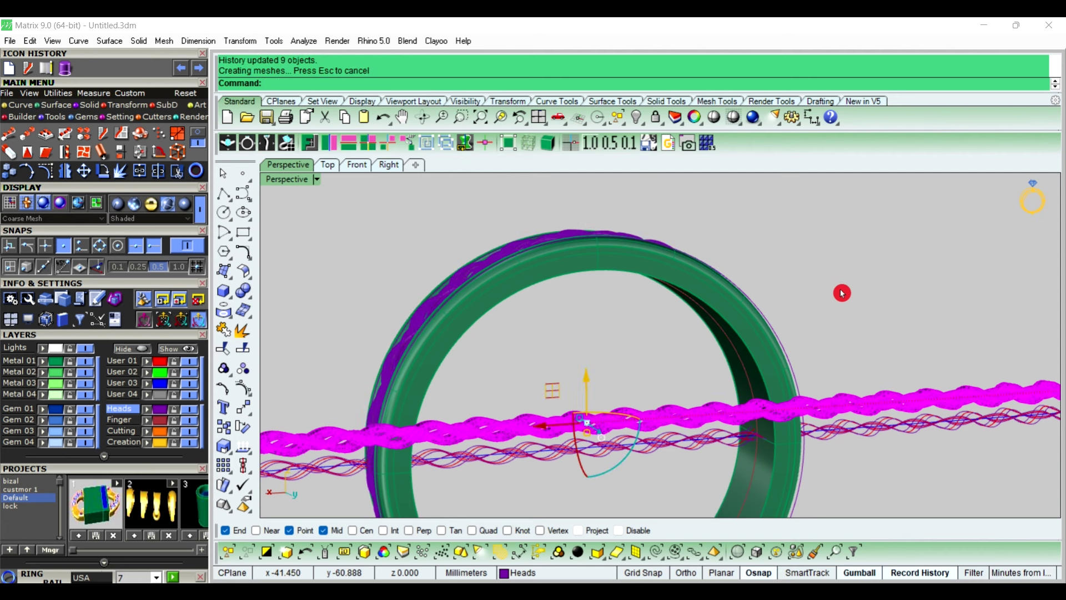
Inspect the updated ring, then window-select the straight helper braid and its curves.
{"action": "left_click", "coordinate": [841, 292]}
{"action": "right_click_drag", "start_coordinate": [900, 303], "coordinate": [592, 249]}
{"action": "scroll", "coordinate": [618, 218], "scroll_direction": "up", "scroll_amount": 10}
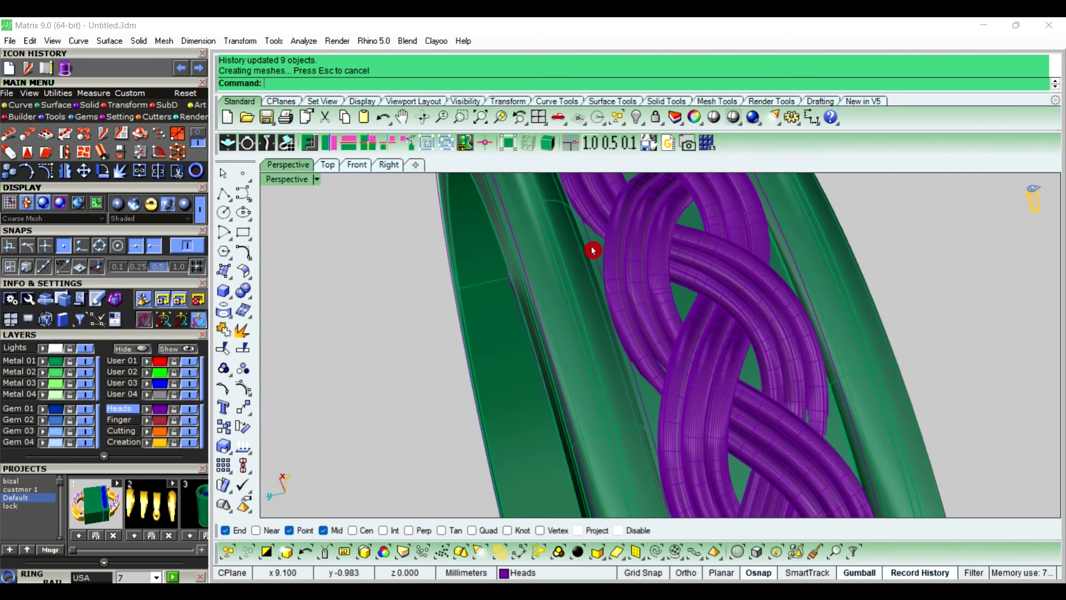
{"action": "scroll", "coordinate": [593, 250], "scroll_direction": "down", "scroll_amount": 5}
{"action": "right_click_drag", "start_coordinate": [695, 309], "coordinate": [551, 261]}
{"action": "scroll", "coordinate": [551, 261], "scroll_direction": "down", "scroll_amount": 4}
{"action": "right_click_drag", "start_coordinate": [580, 325], "coordinate": [606, 246]}
{"action": "scroll", "coordinate": [607, 247], "scroll_direction": "down", "scroll_amount": 4}
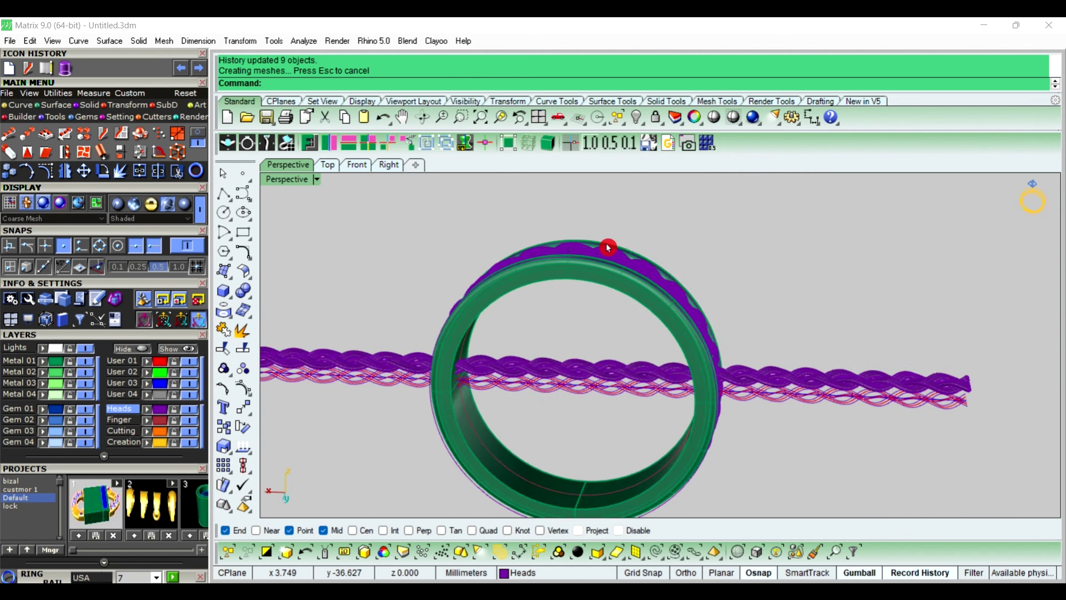
{"action": "scroll", "coordinate": [608, 248], "scroll_direction": "down", "scroll_amount": 4}
{"action": "left_click_drag", "start_coordinate": [361, 296], "coordinate": [832, 342]}
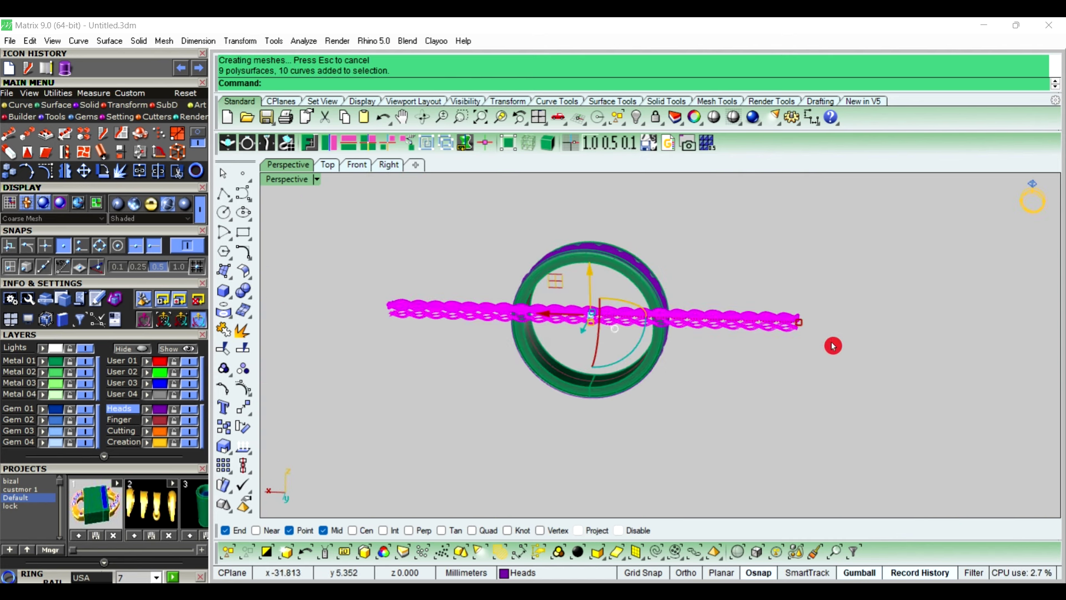
Hide the helper braid, then select all curves with SelCrv and hide them.
{"action": "left_click", "coordinate": [640, 119]}
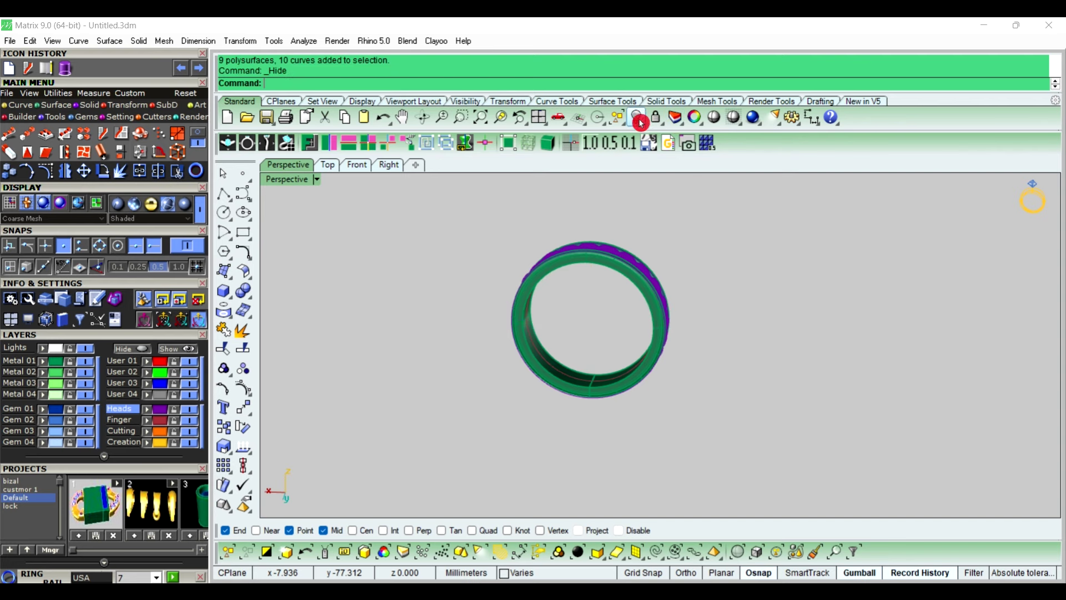
{"action": "left_click", "coordinate": [654, 554]}
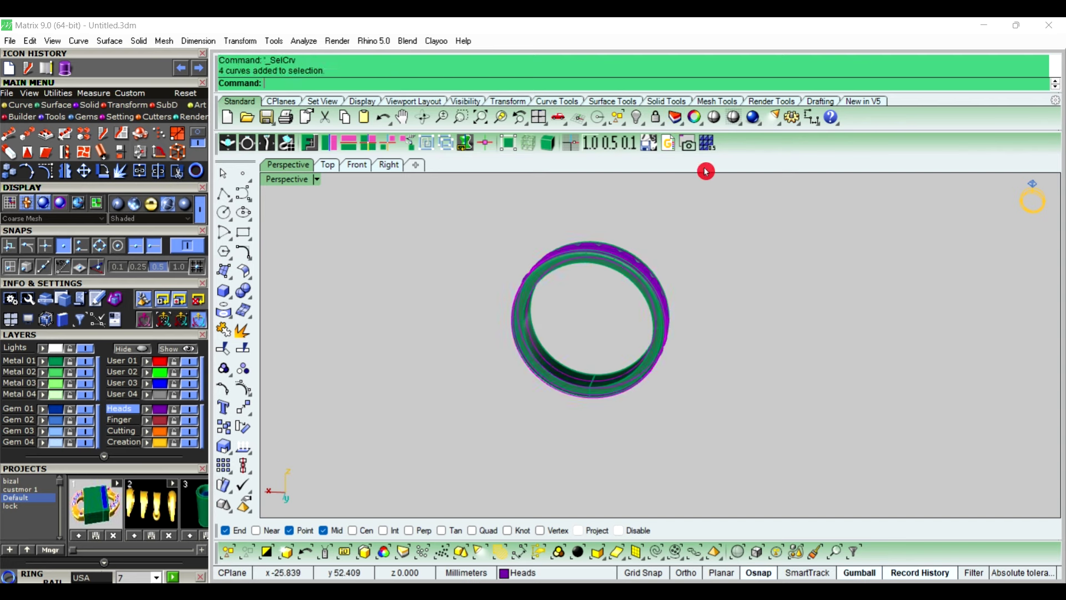
{"action": "left_click", "coordinate": [637, 118]}
Preview the finished green ring and purple braid in shaded mode, then end the preview.
{"action": "right_click_drag", "start_coordinate": [669, 258], "coordinate": [633, 301]}
{"action": "scroll", "coordinate": [614, 248], "scroll_direction": "up", "scroll_amount": 7}
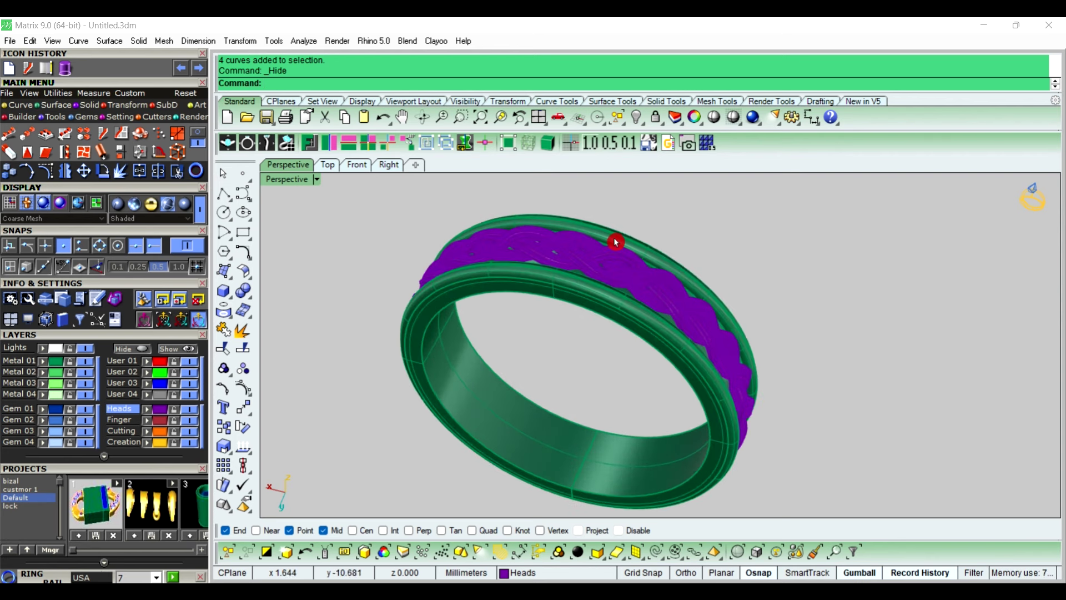
{"action": "scroll", "coordinate": [616, 242], "scroll_direction": "up", "scroll_amount": 4}
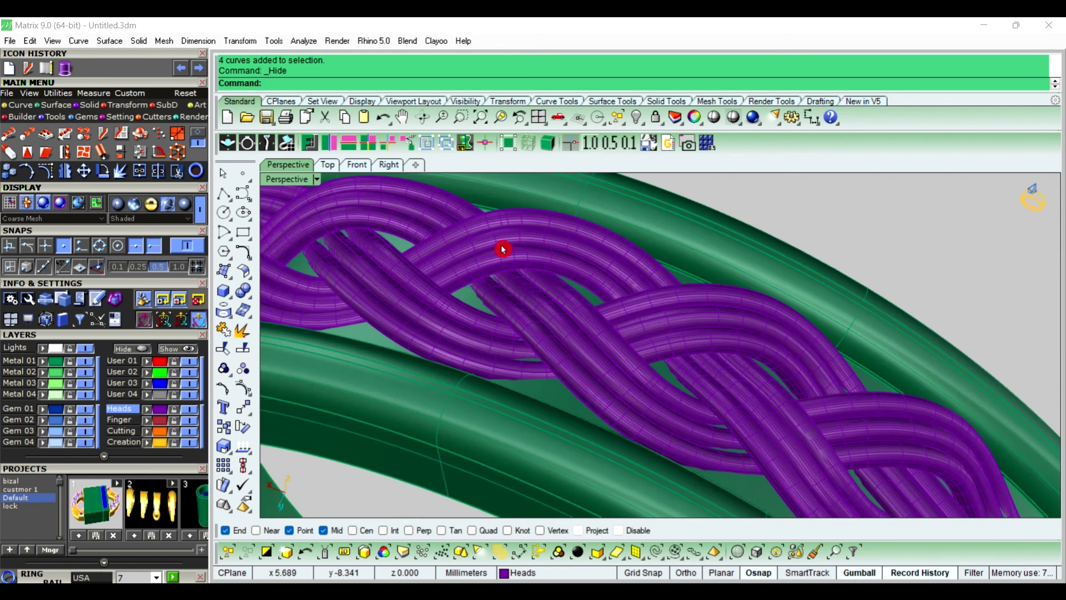
{"action": "scroll", "coordinate": [578, 278], "scroll_direction": "down", "scroll_amount": 4}
{"action": "left_click", "coordinate": [715, 117]}
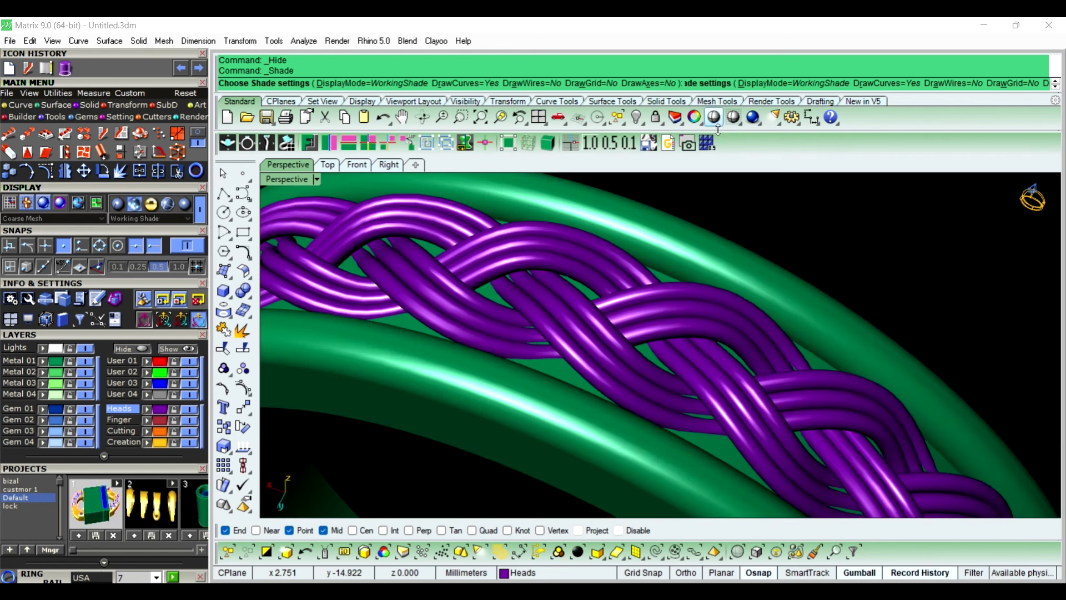
{"action": "scroll", "coordinate": [741, 307], "scroll_direction": "down", "scroll_amount": 5}
{"action": "right_click_drag", "start_coordinate": [739, 302], "coordinate": [648, 375]}
{"action": "right_click", "coordinate": [690, 279]}
{"action": "key", "text": "Escape"}
{"action": "scroll", "coordinate": [598, 295], "scroll_direction": "up", "scroll_amount": 3}
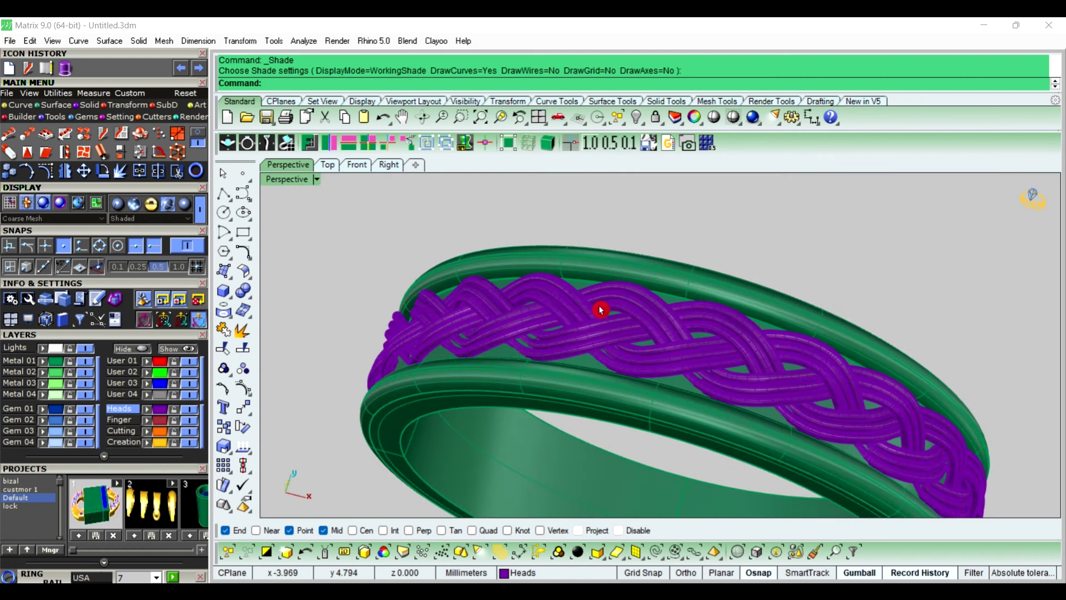